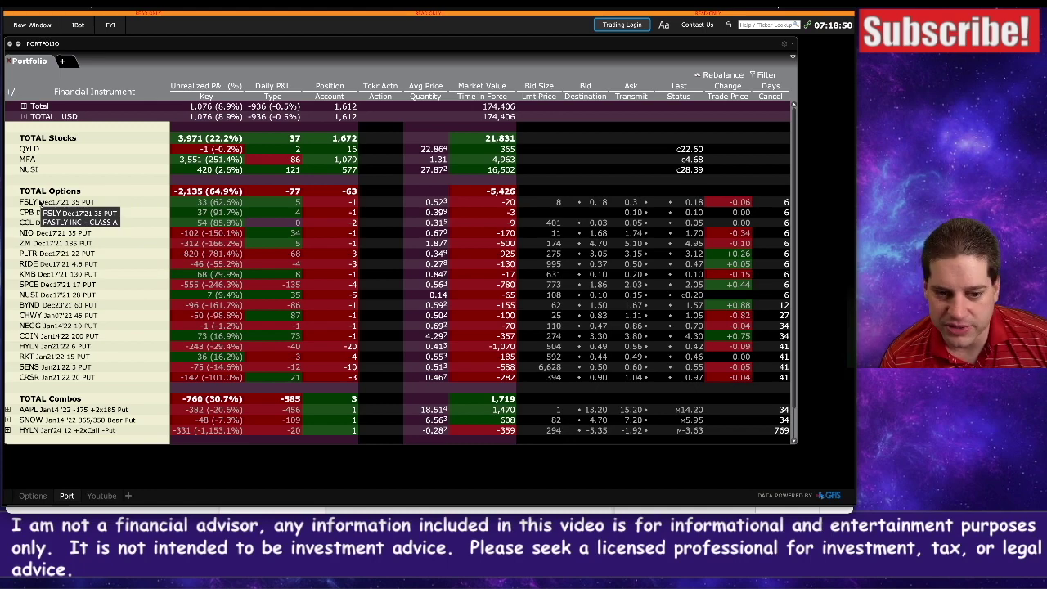
Close the floating account window and switch to the DivShare spreadsheet in Google Sheets.
mouse_move(319, 251)
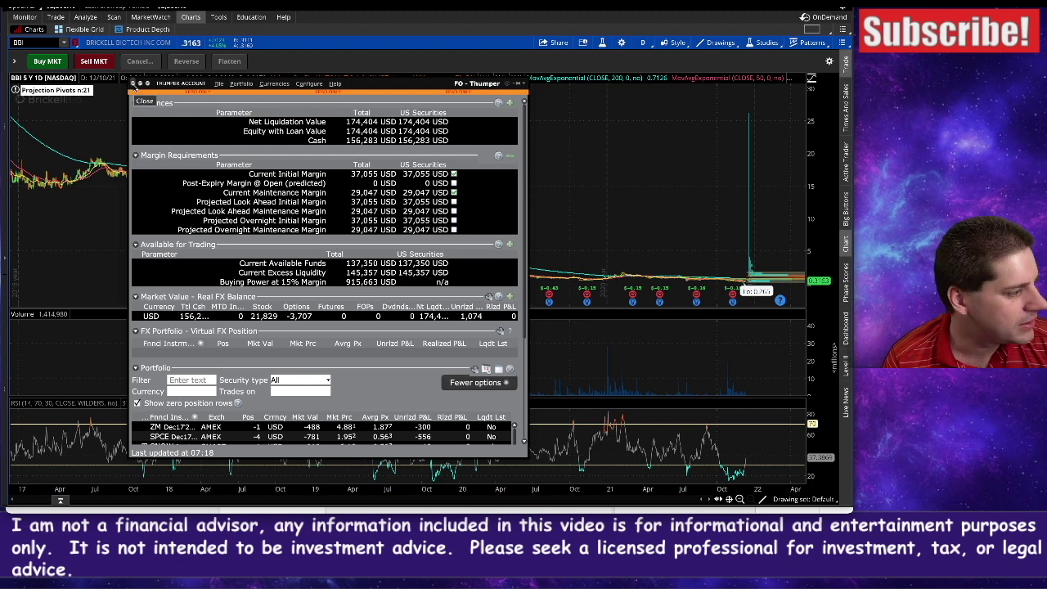
click(133, 84)
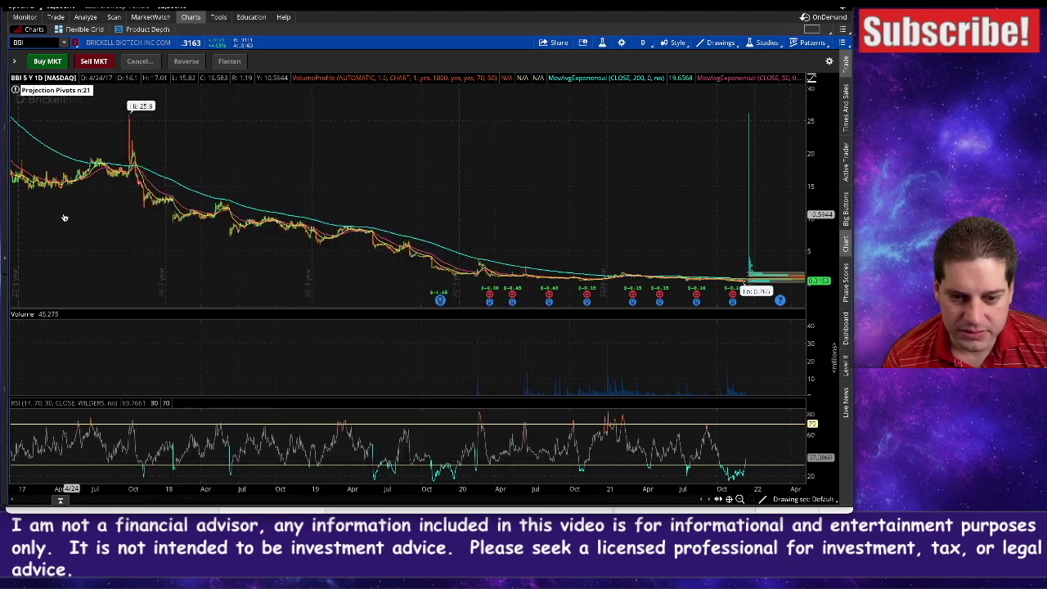
key(alt+Tab)
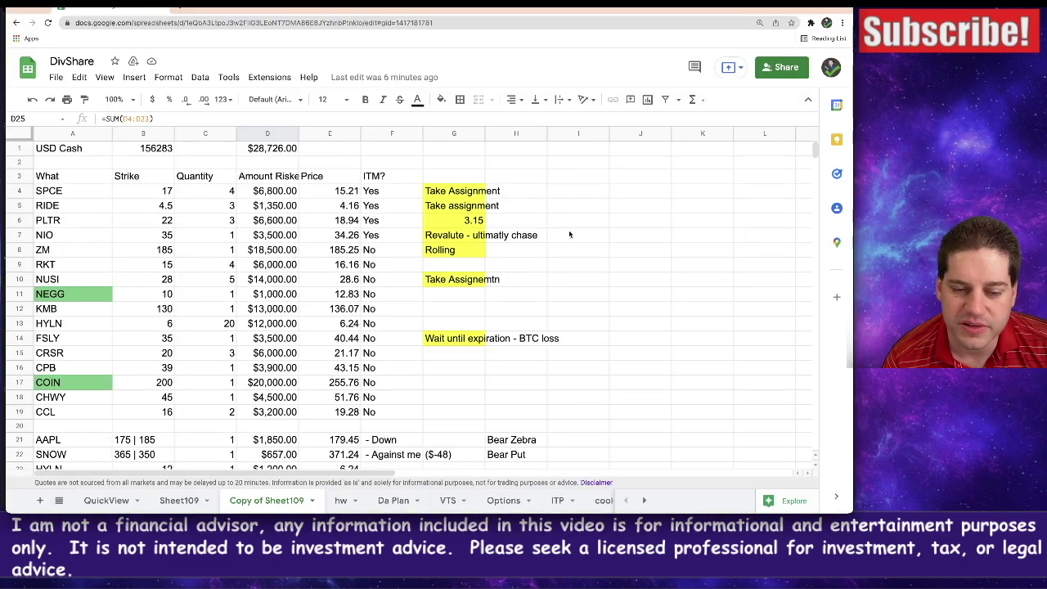
Review the positions on Sheet109, including the flags in F4:F10 and the action notes in G4:G10.
click(193, 500)
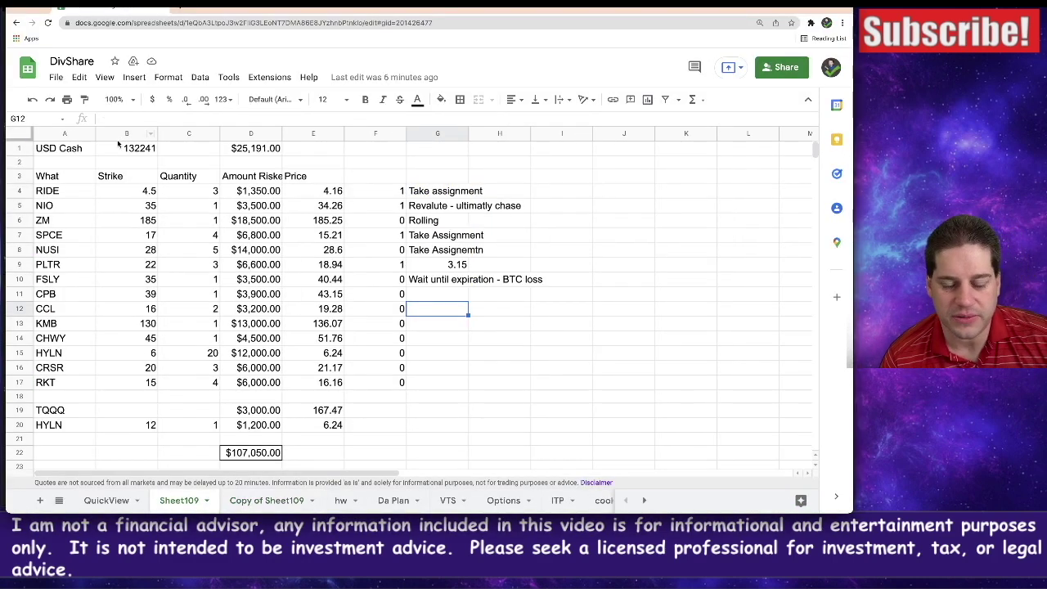
drag(51, 153, 375, 387)
click(375, 387)
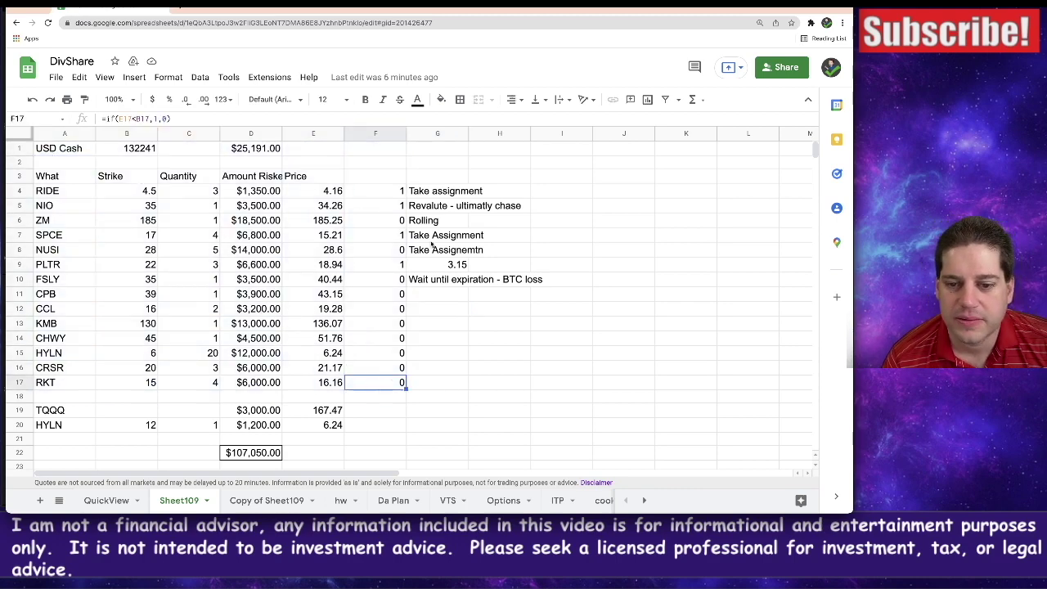
drag(449, 193, 448, 282)
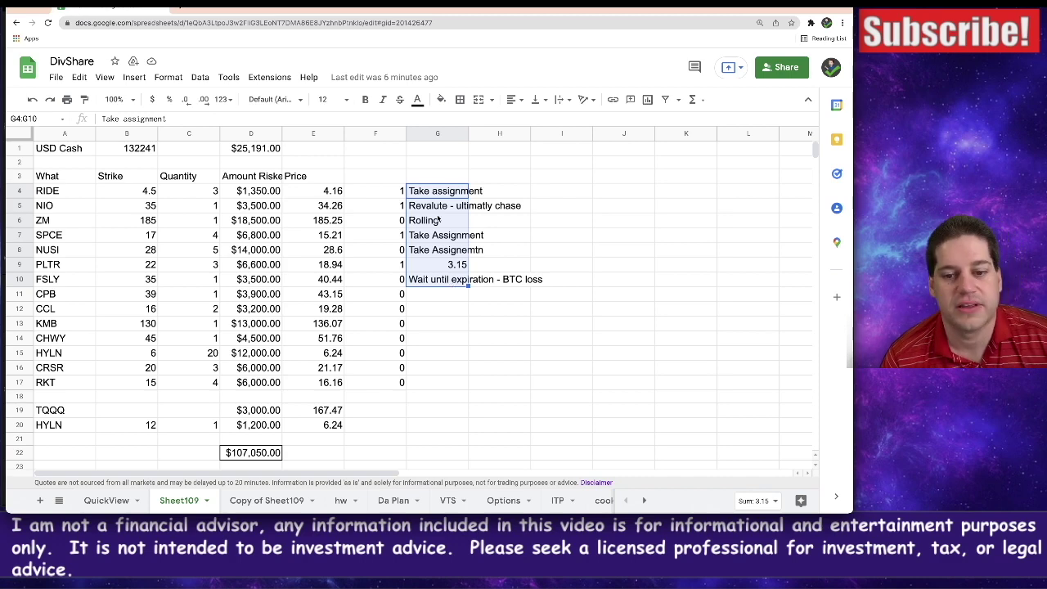
click(384, 196)
drag(396, 234, 397, 282)
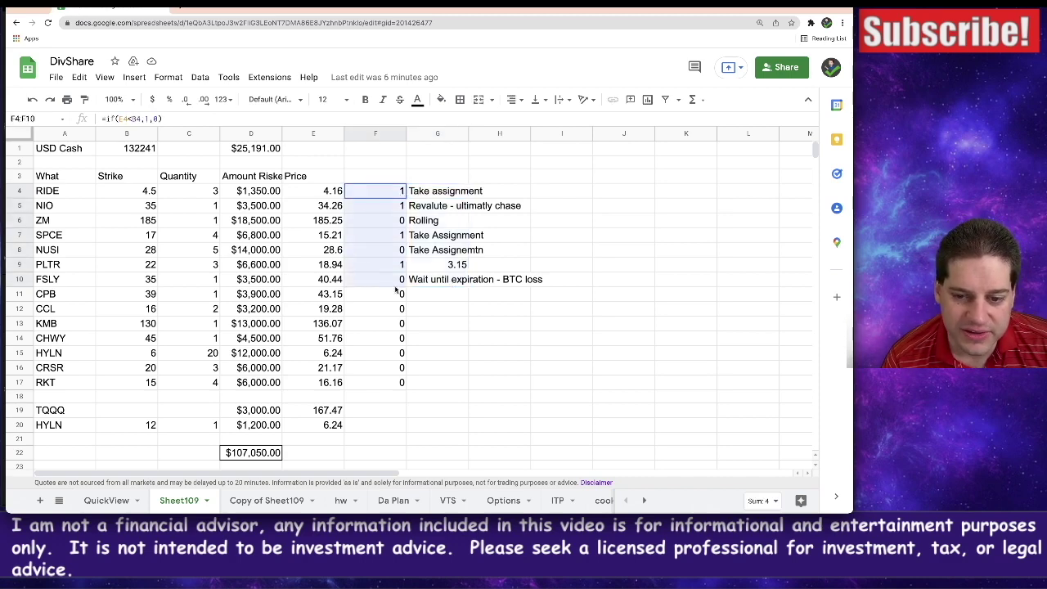
Return to Copy of Sheet109 and review the ITM flags in F4:F7 against the highlighted notes in column G.
click(262, 500)
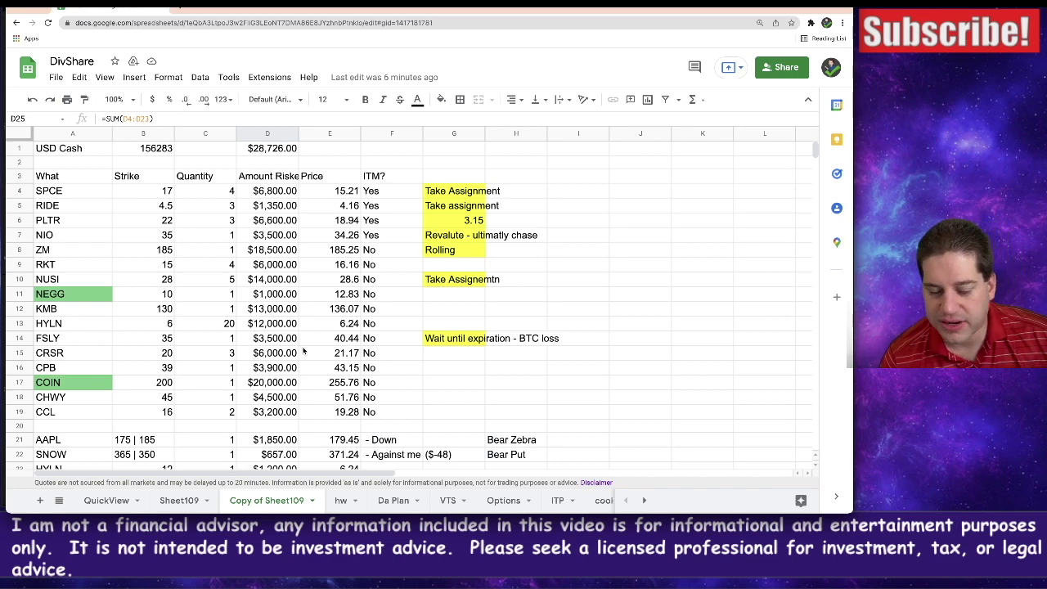
scroll(303, 370, down, 1)
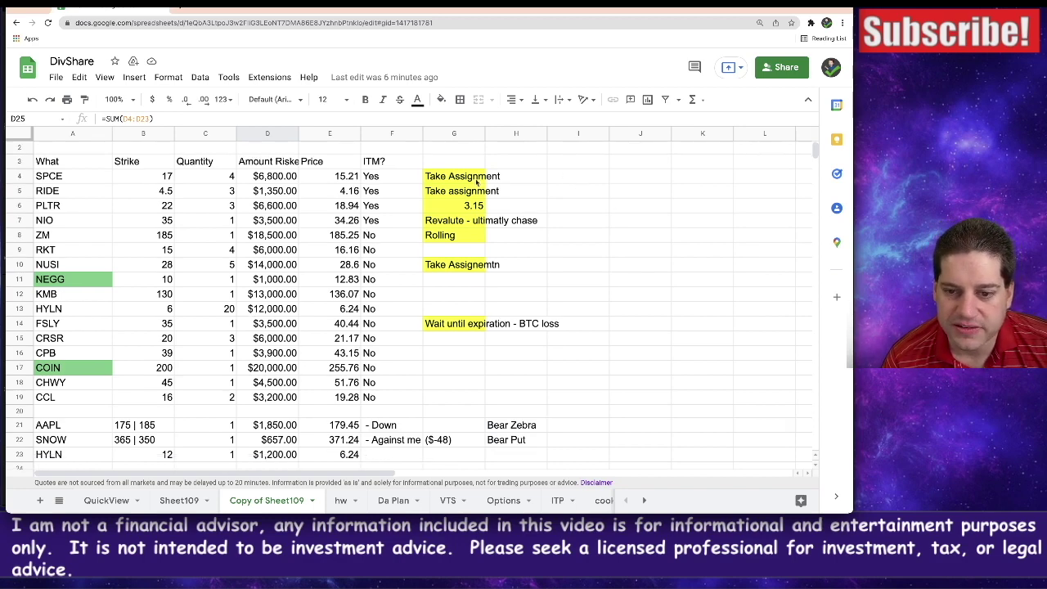
drag(474, 184, 471, 236)
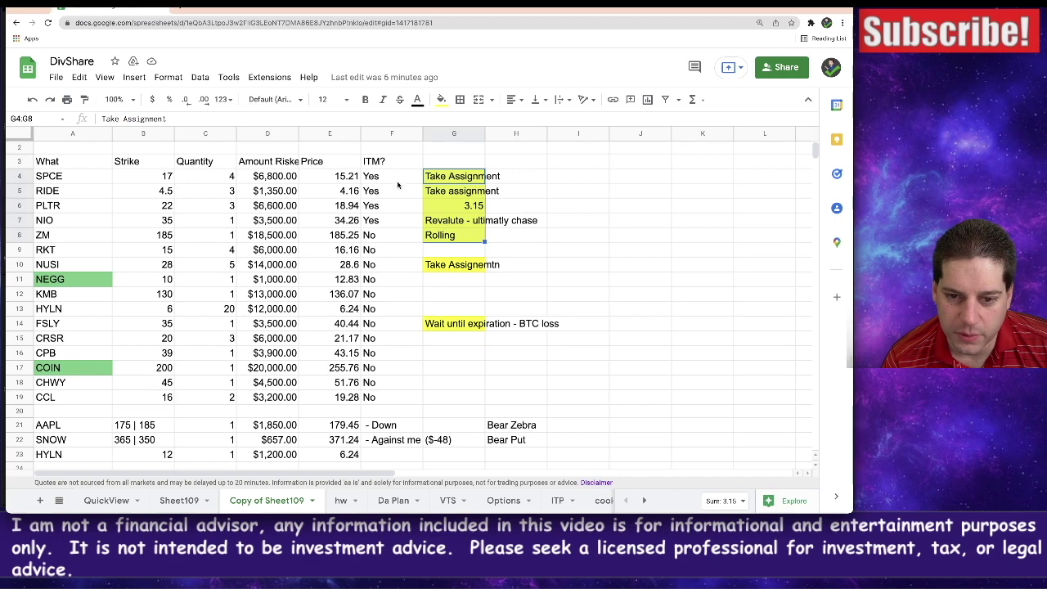
drag(391, 178, 389, 231)
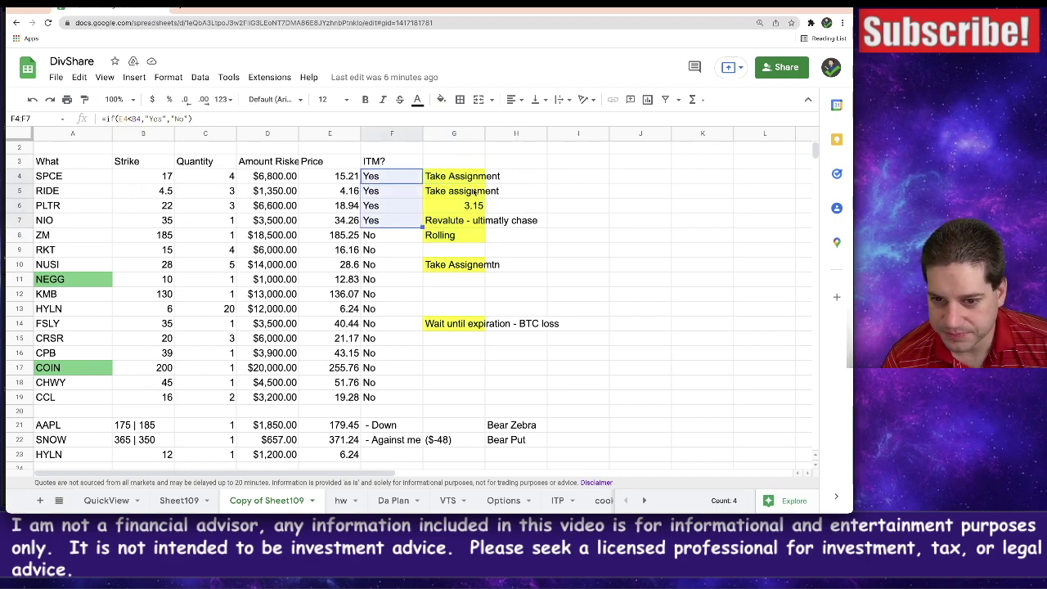
drag(474, 179, 473, 223)
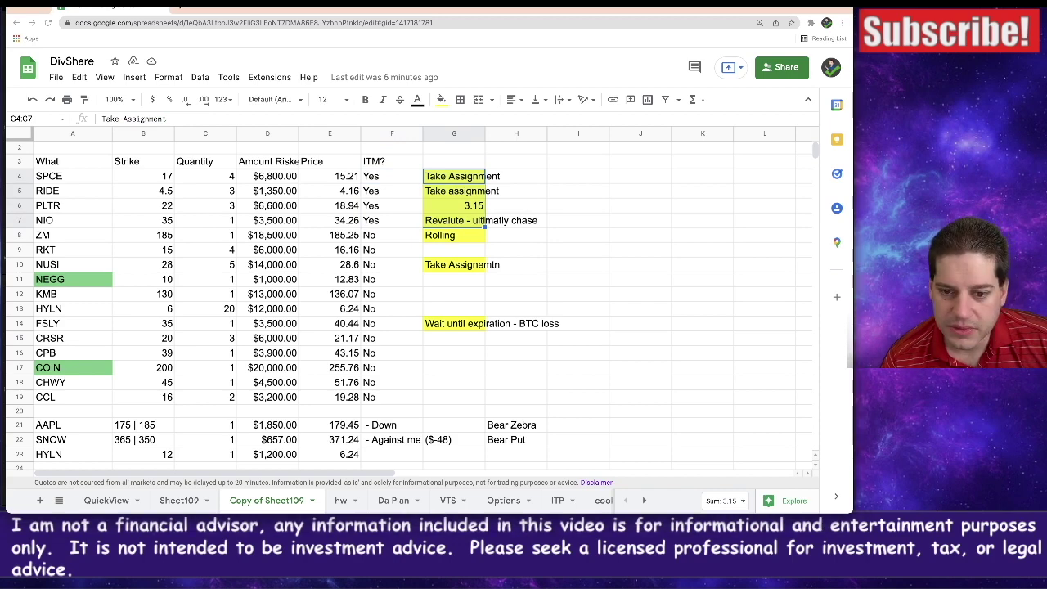
Examine the green-marked NEGG and COIN rows, including COIN's amount risked.
scroll(312, 311, down, 3)
scroll(252, 290, up, 1)
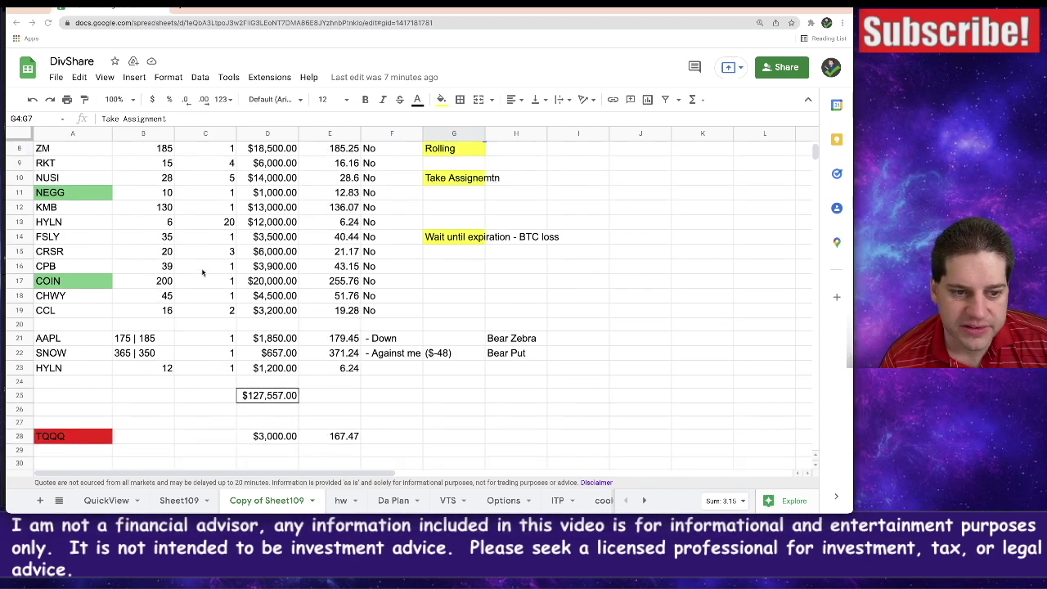
click(95, 201)
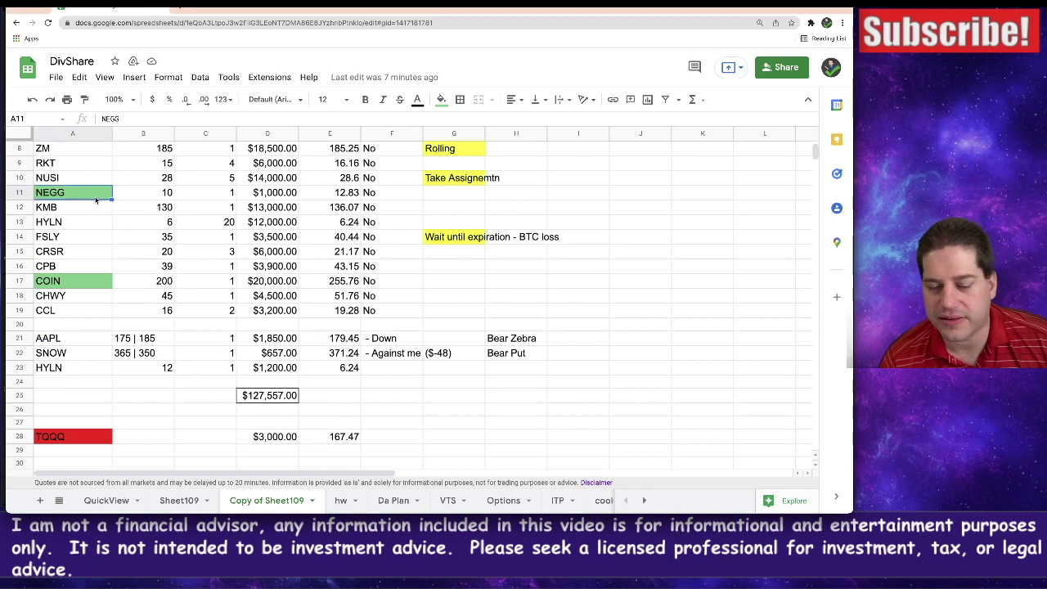
drag(95, 200, 459, 201)
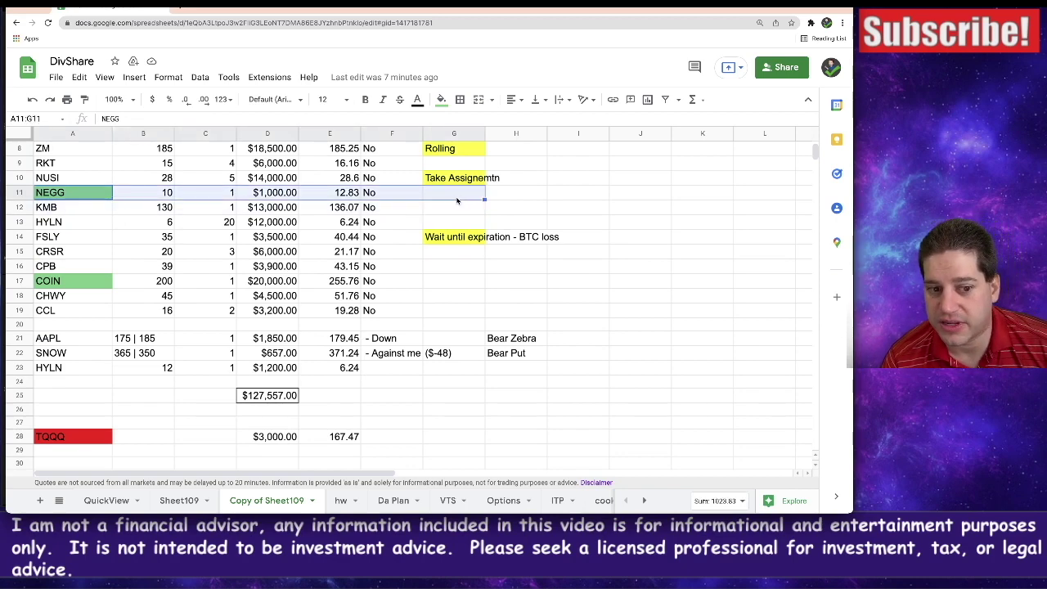
scroll(308, 206, up, 3)
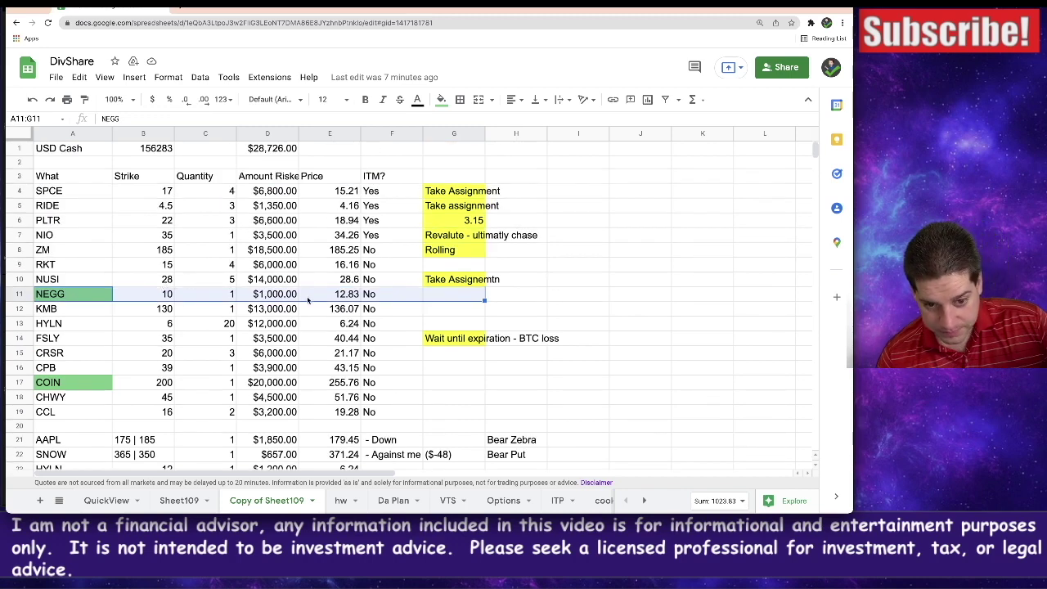
click(80, 389)
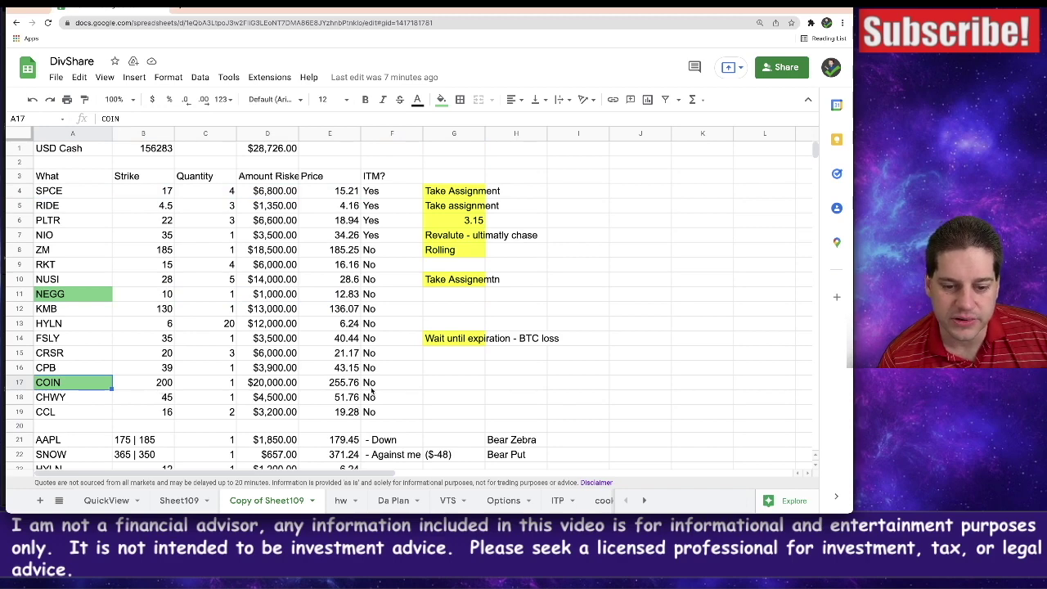
click(283, 385)
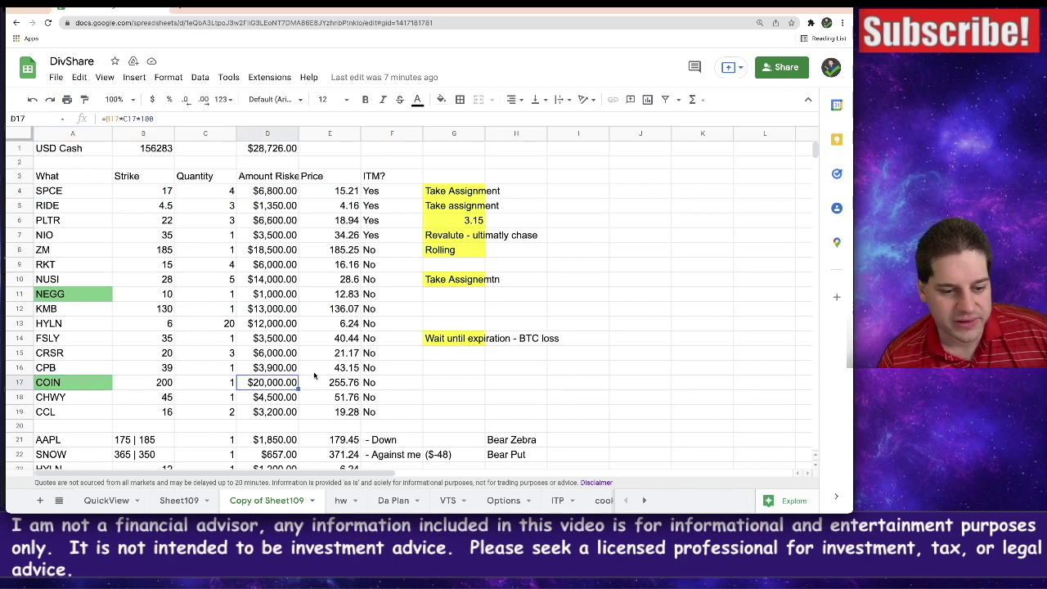
Fill the AAPL and SNOW ticker cells A21:A22 with the same green as NEGG and COIN.
scroll(316, 374, down, 2)
drag(69, 395, 69, 386)
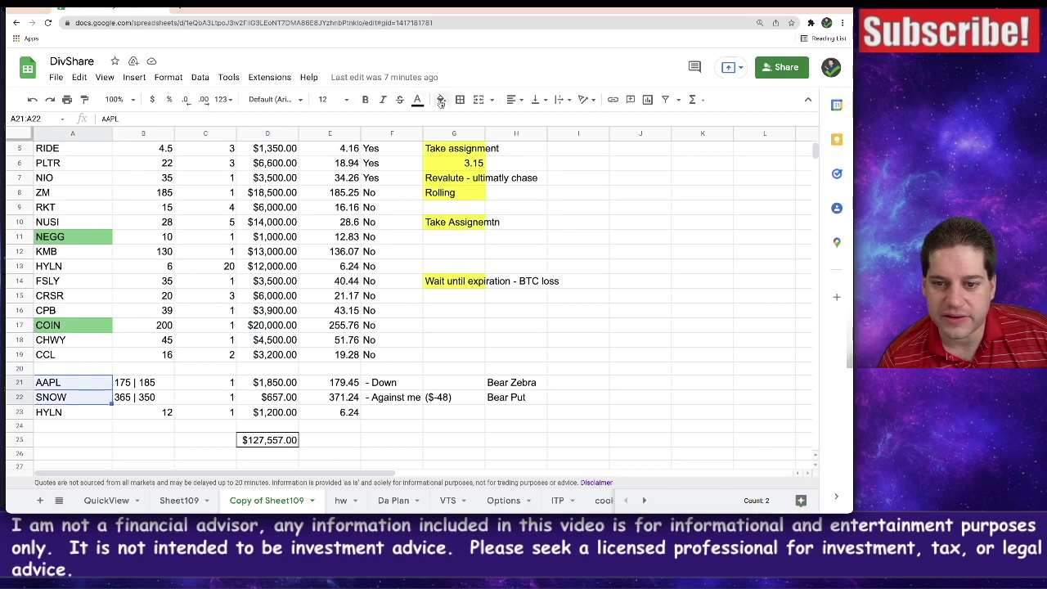
click(441, 99)
click(458, 191)
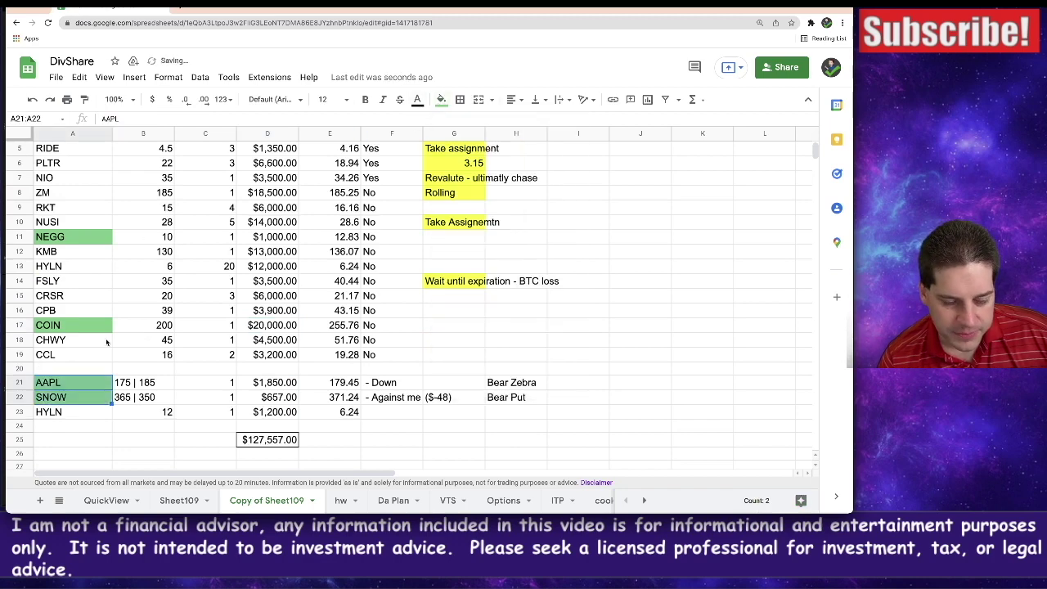
Review the AAPL and SNOW spread rows across A21:H22.
click(92, 389)
drag(92, 391, 502, 396)
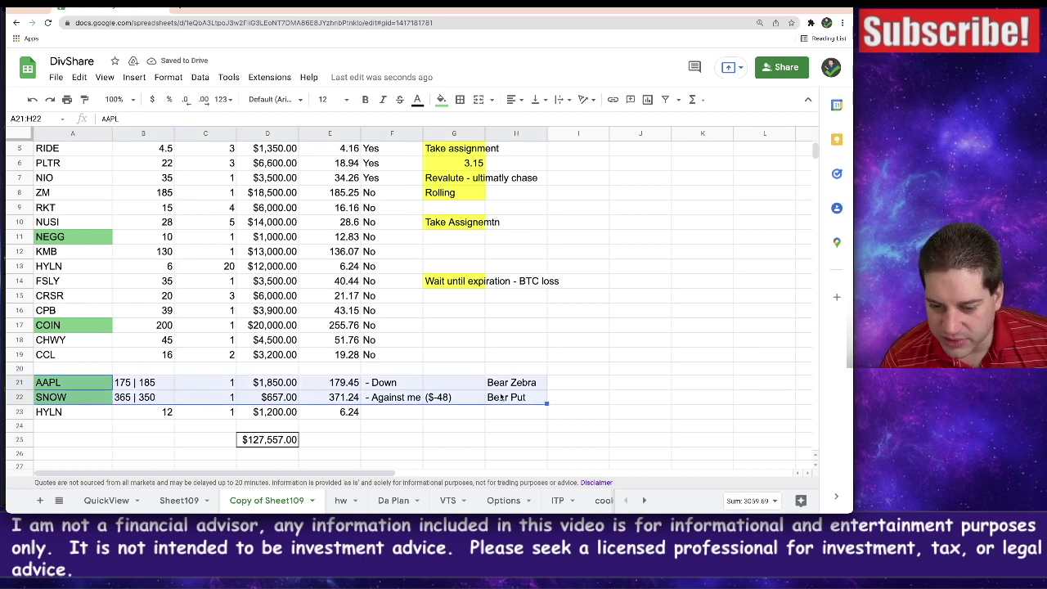
scroll(441, 460, up, 2)
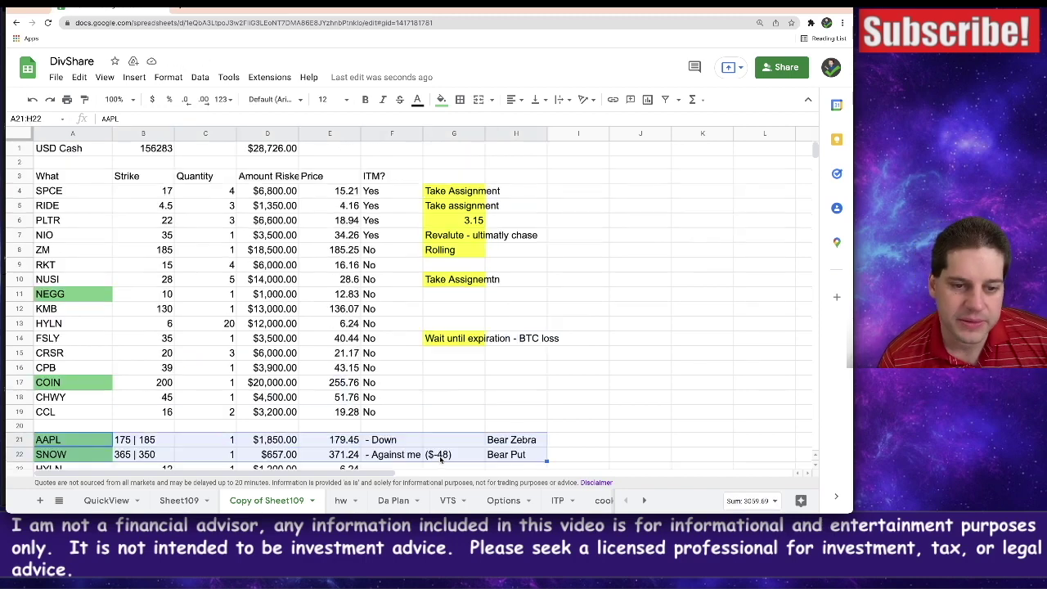
Inspect the SPCE row's ticker, strike, quantity, amount-risked formula and price formula.
click(250, 225)
click(101, 193)
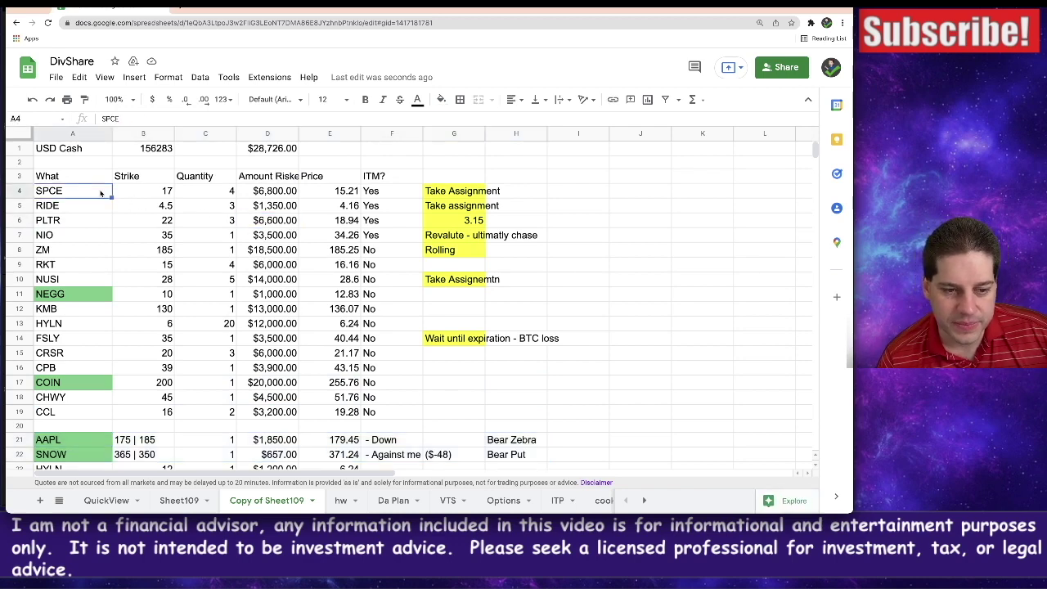
click(185, 192)
click(170, 190)
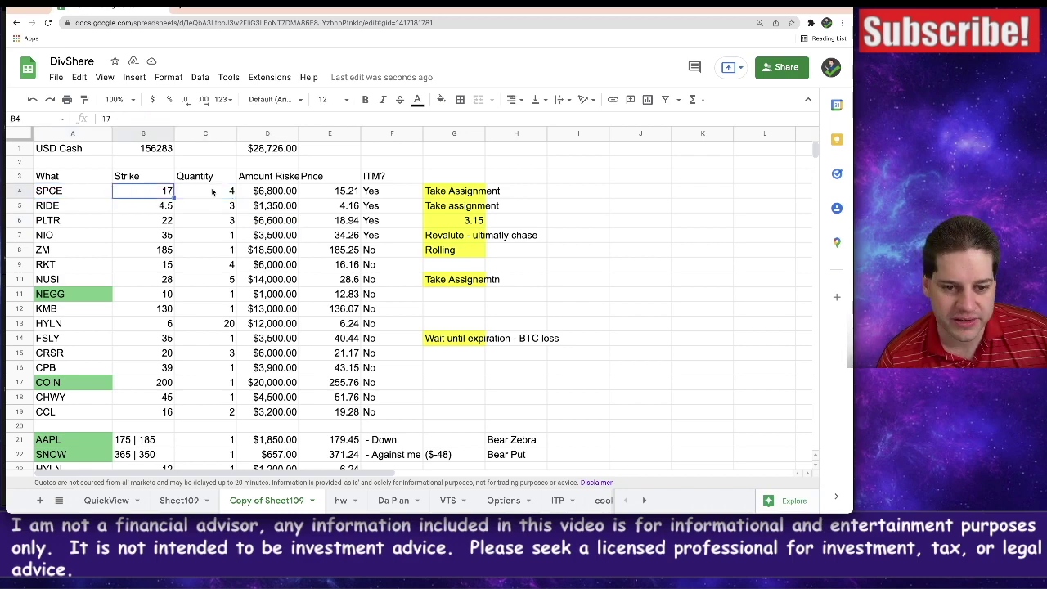
click(211, 192)
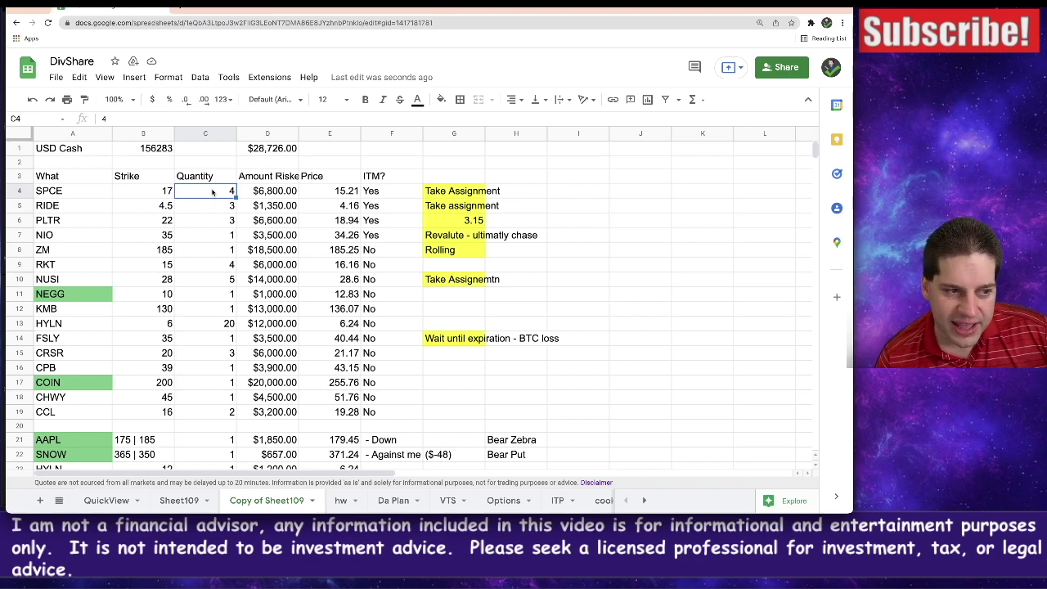
click(285, 194)
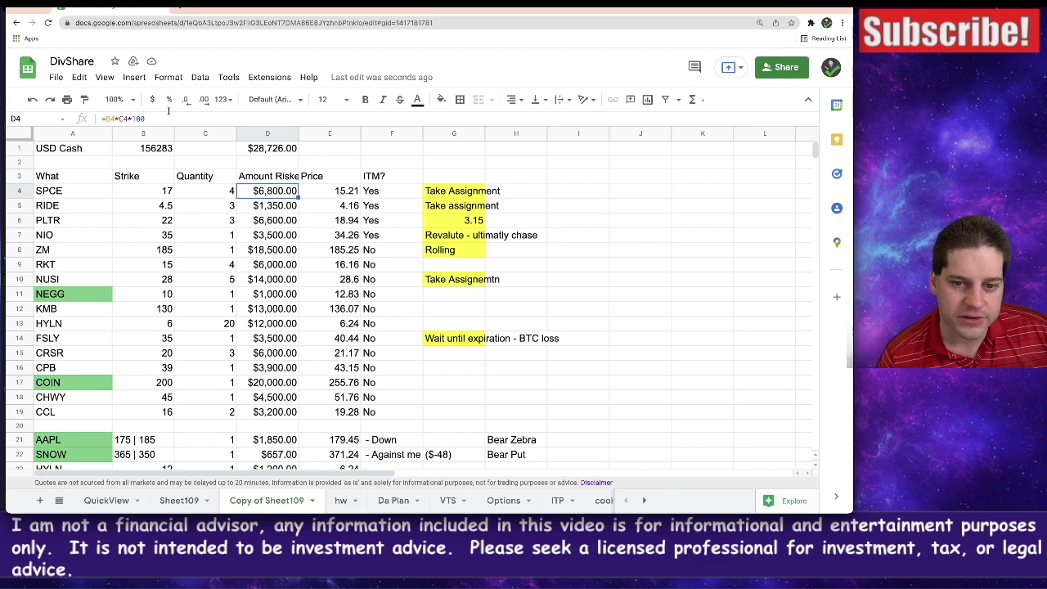
click(335, 195)
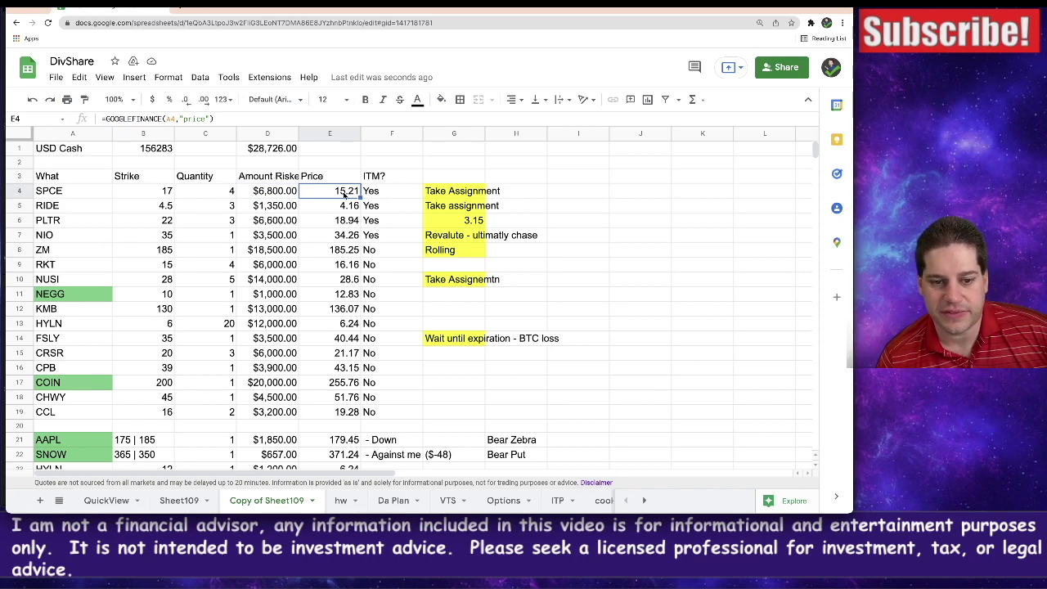
Check SPCE's ITM formula against its strike and price, and review the flags in F4:F7.
click(169, 190)
click(395, 195)
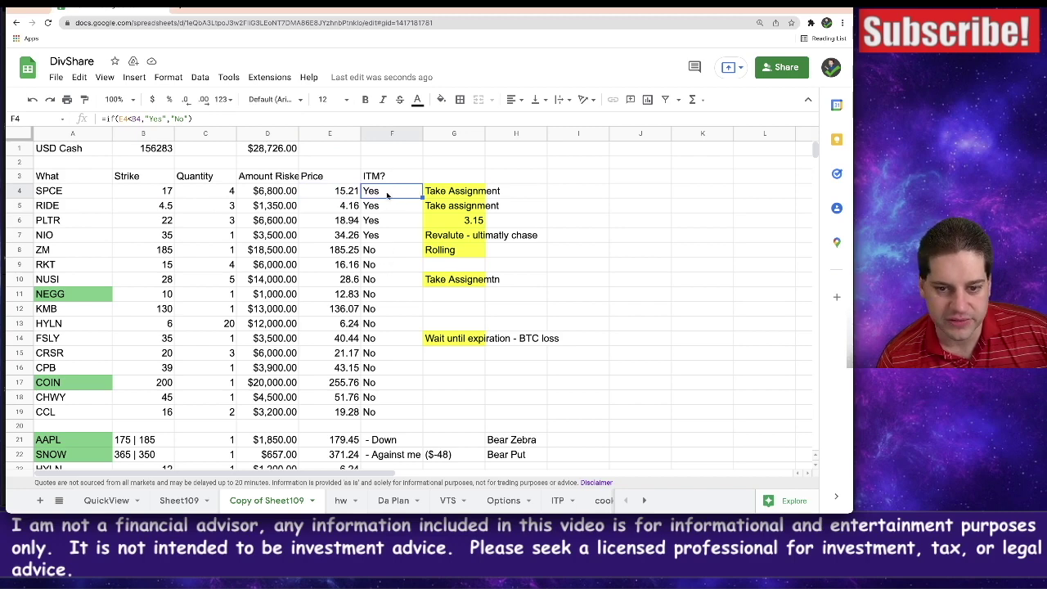
click(321, 189)
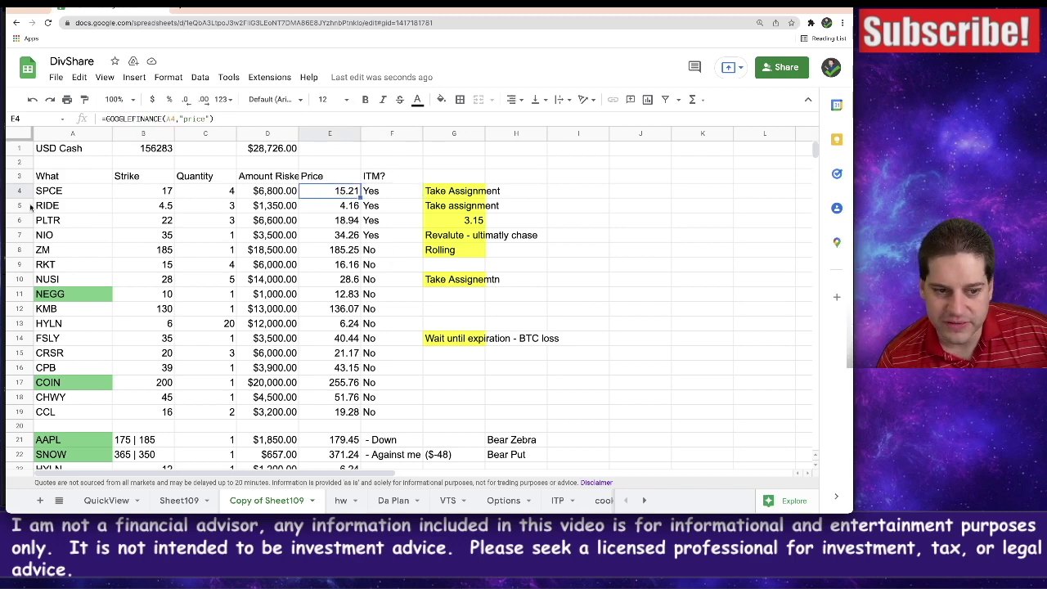
click(400, 195)
drag(398, 196, 400, 238)
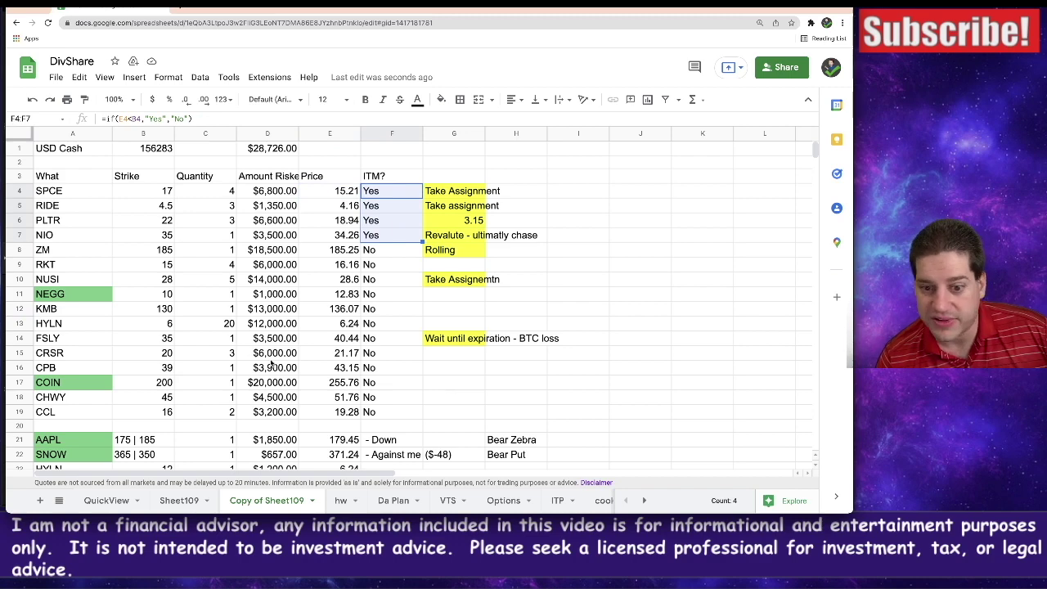
Look over the main options table and the AAPL, SNOW and HYLN rows beneath it, including SNOW's strikes.
drag(70, 178, 530, 427)
click(455, 354)
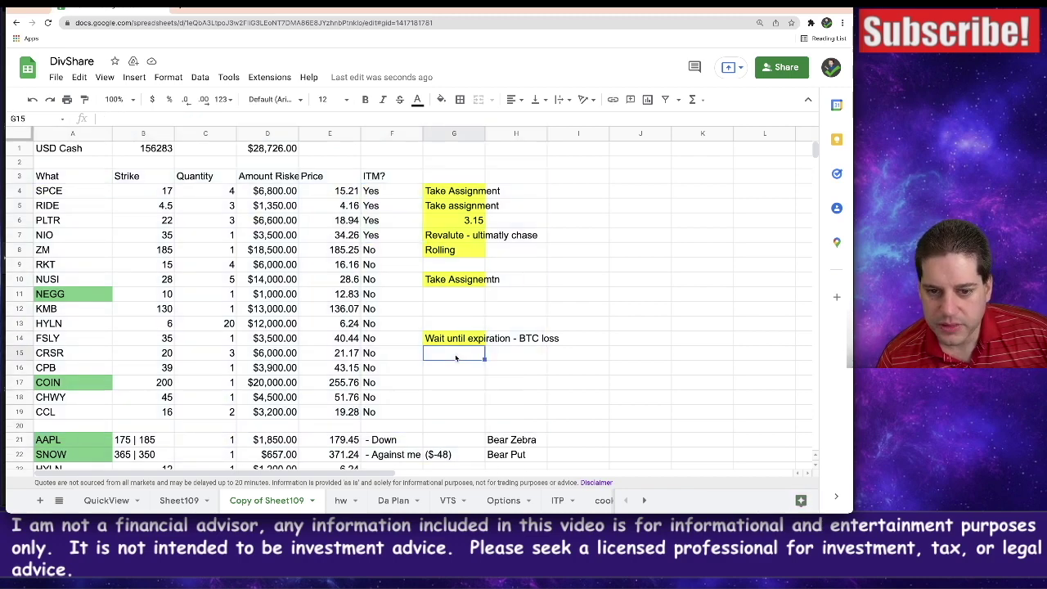
scroll(452, 386, down, 2)
drag(102, 385, 594, 419)
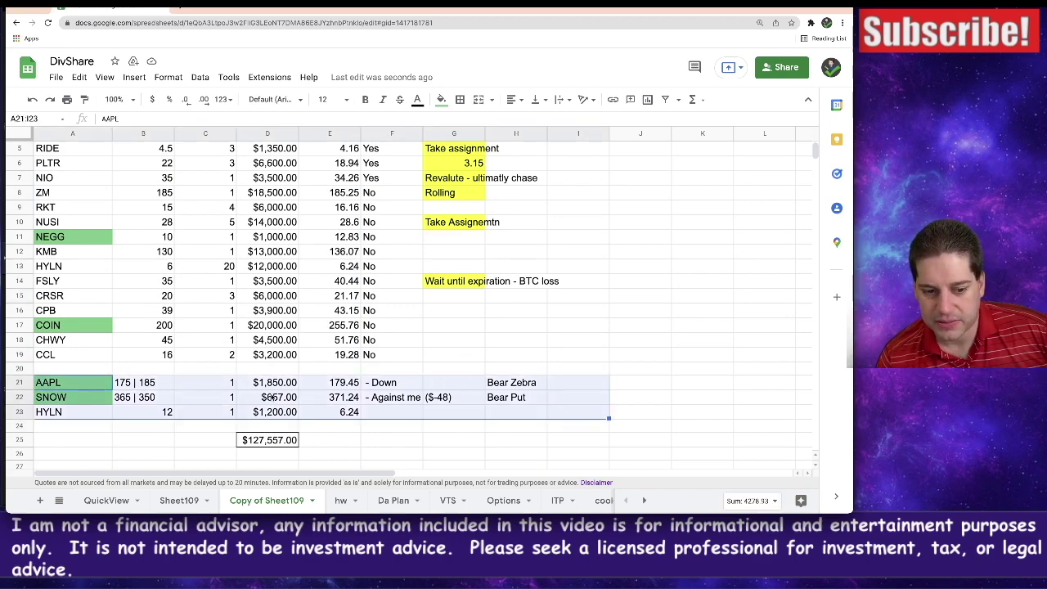
click(407, 411)
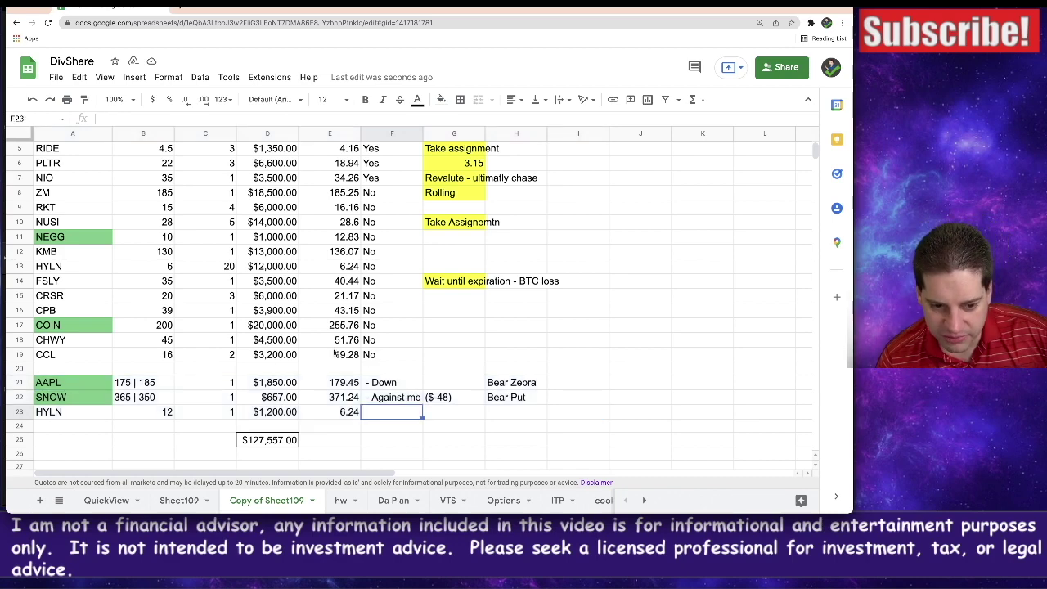
click(147, 397)
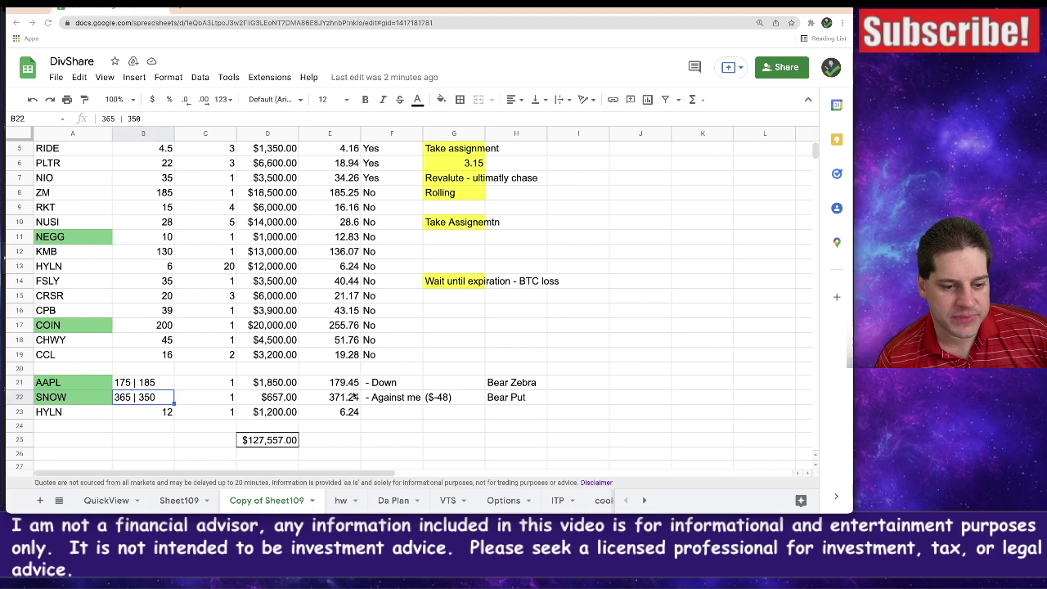
click(95, 400)
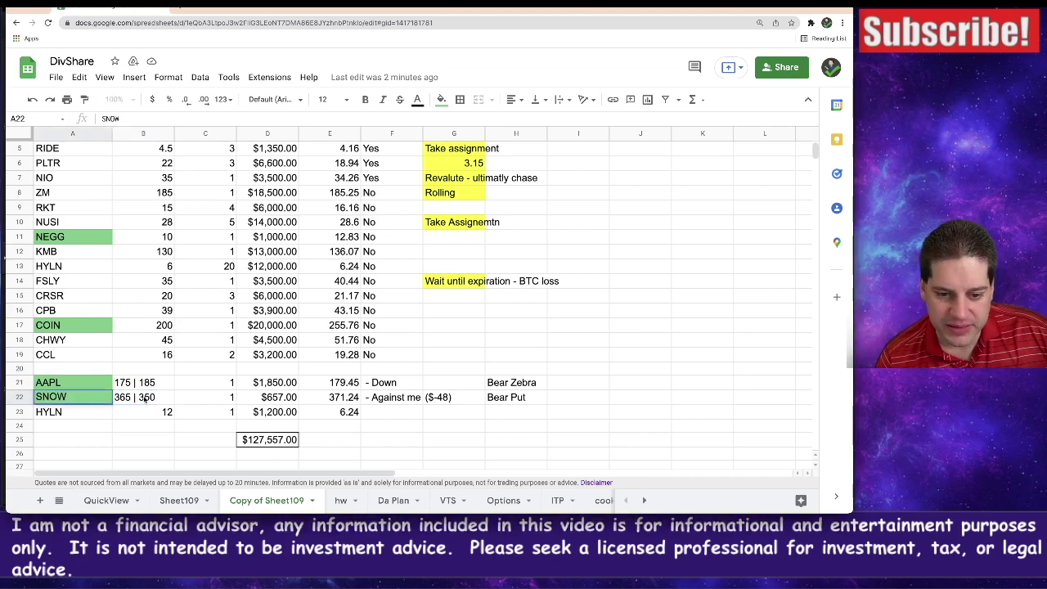
Examine the SNOW spread row's strikes, amount risked, price formula and strategy note across row 22.
drag(158, 404, 494, 405)
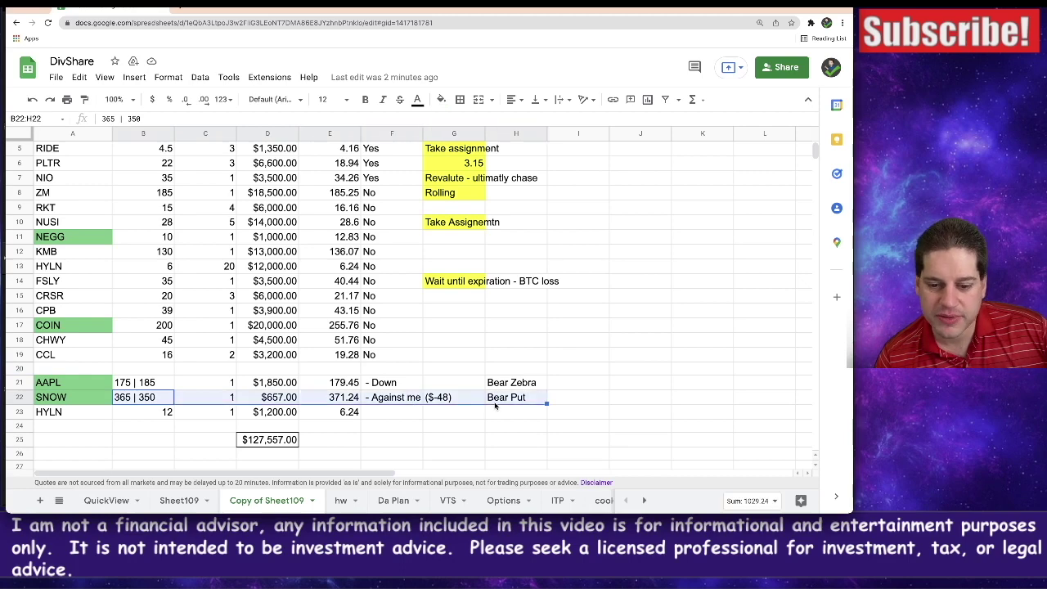
click(141, 402)
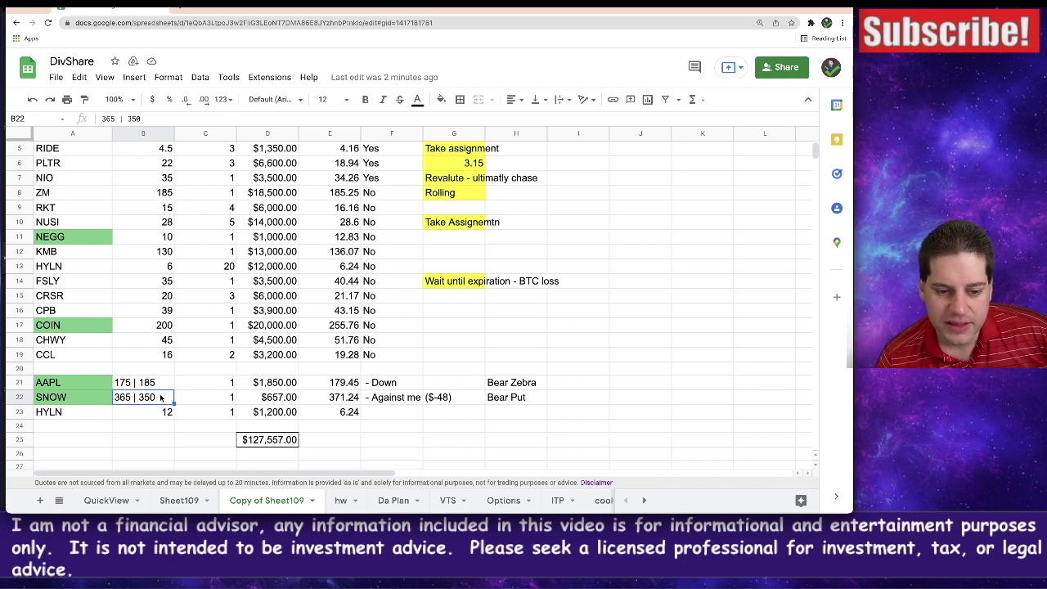
click(284, 400)
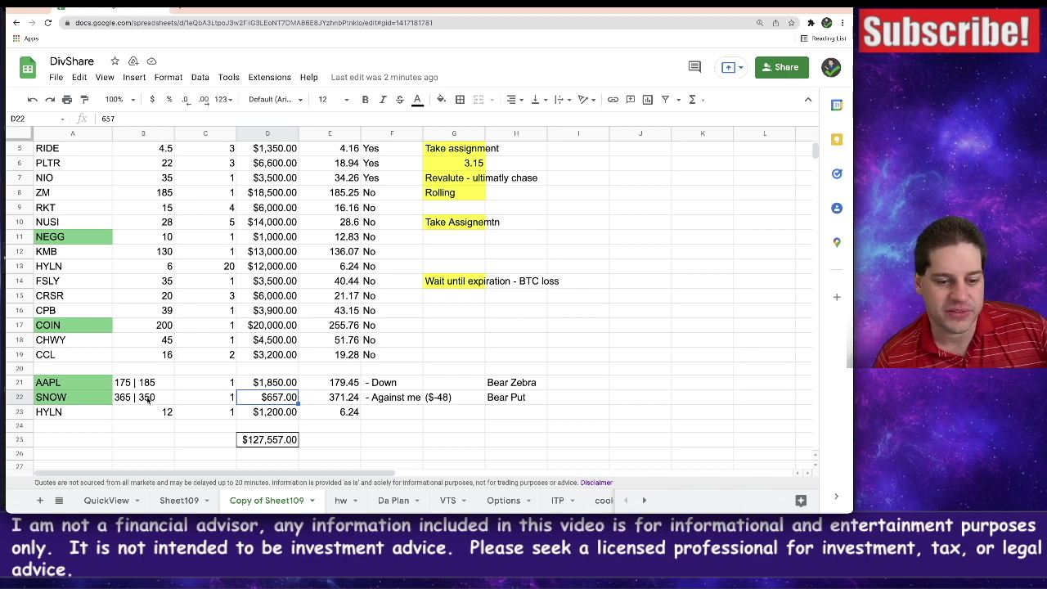
click(347, 399)
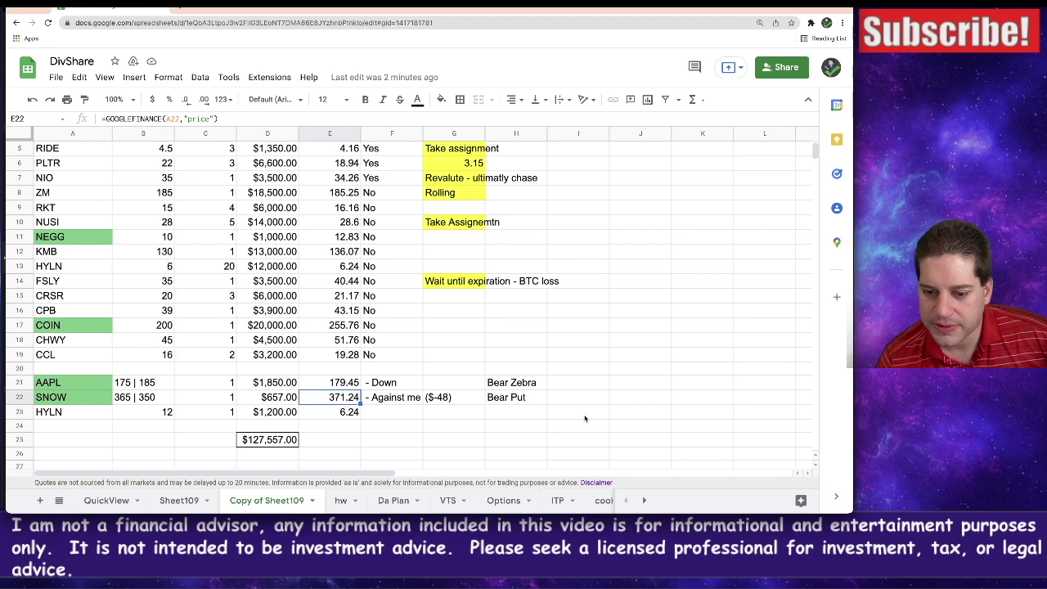
drag(577, 398, 80, 399)
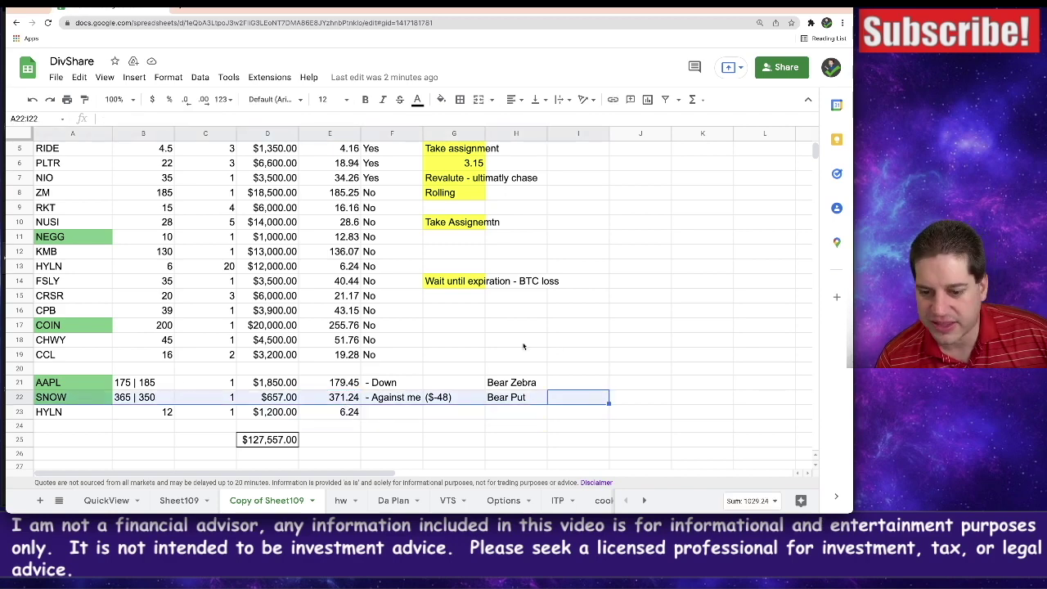
Check the total amount-risked formula in D25 against the USD cash in B1 and the remaining-cash formula in D1.
scroll(559, 347, up, 2)
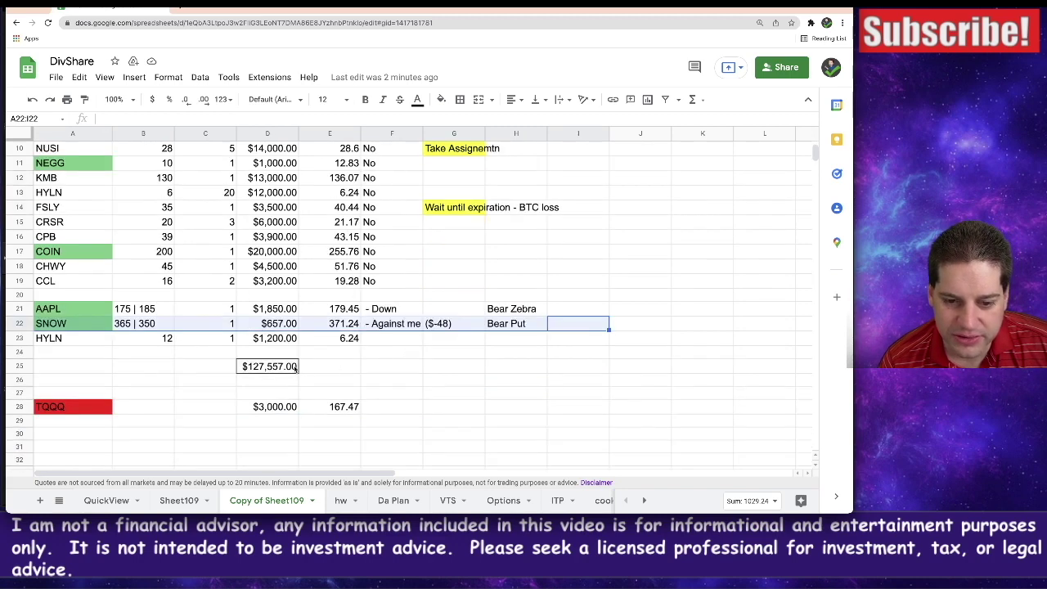
click(280, 368)
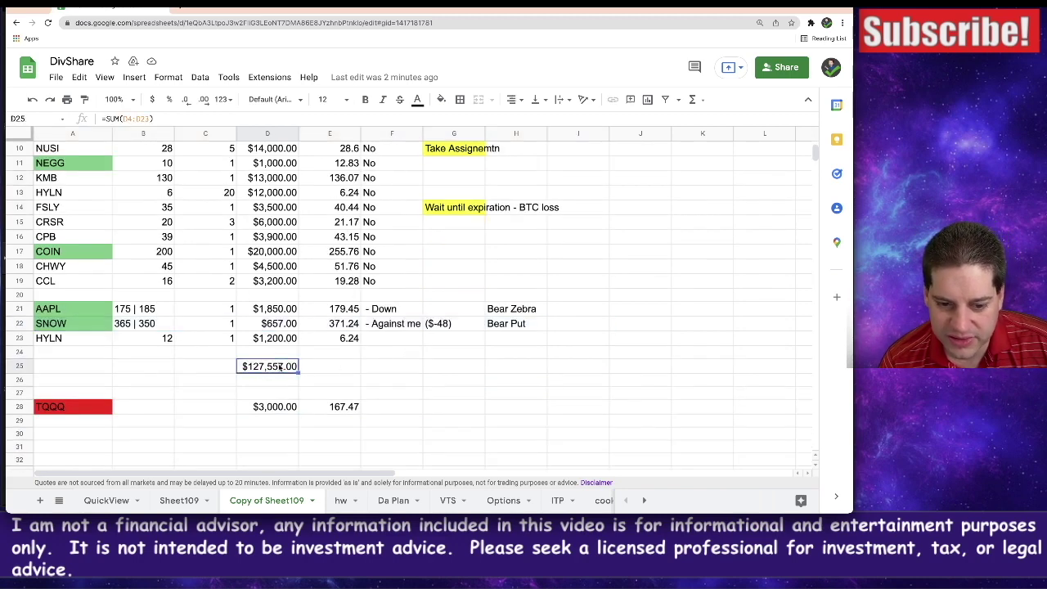
scroll(280, 376, up, 5)
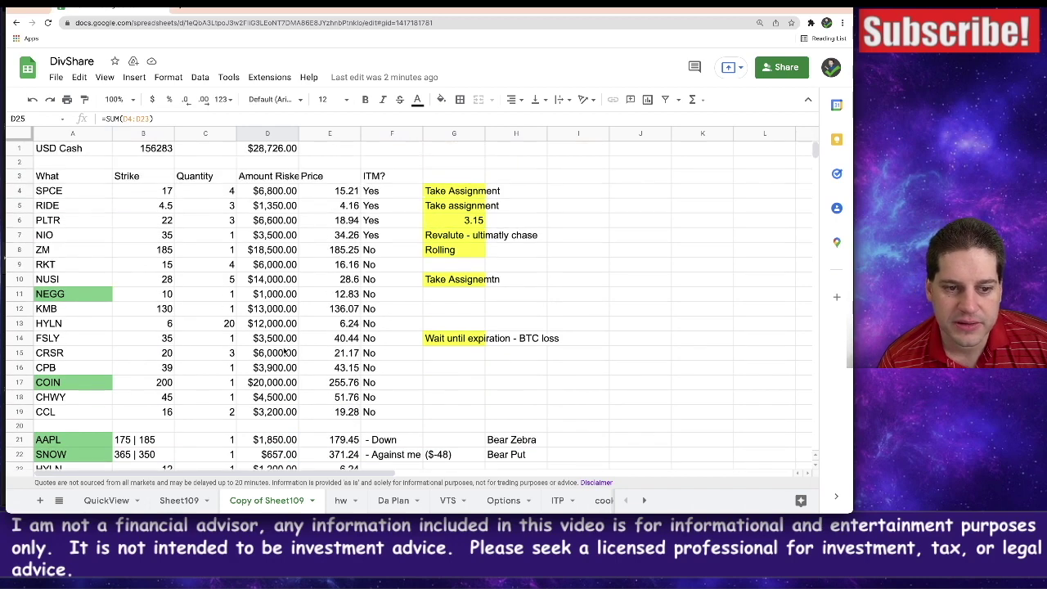
click(155, 148)
click(286, 150)
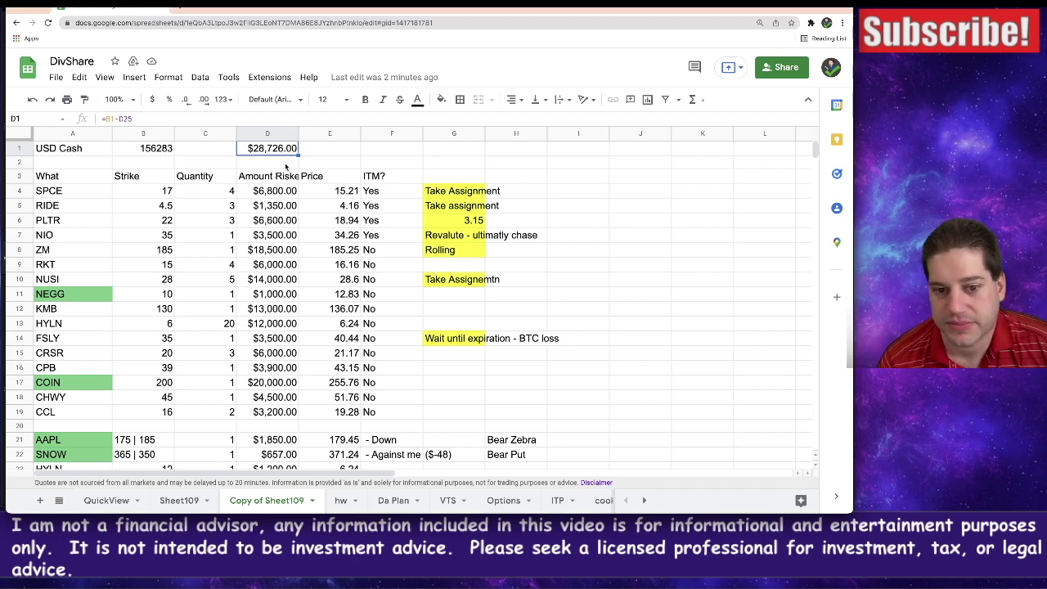
Open the hw sheet and review its margin figures, spendable amount and empty trade table.
click(341, 506)
scroll(381, 351, down, 1)
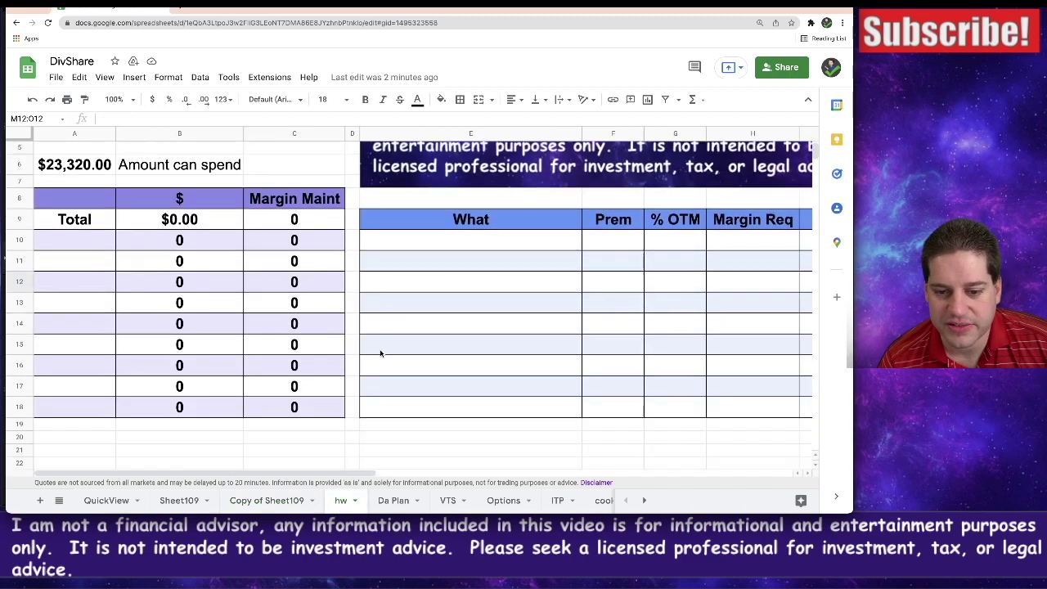
scroll(381, 353, up, 1)
scroll(381, 353, down, 1)
scroll(381, 353, up, 1)
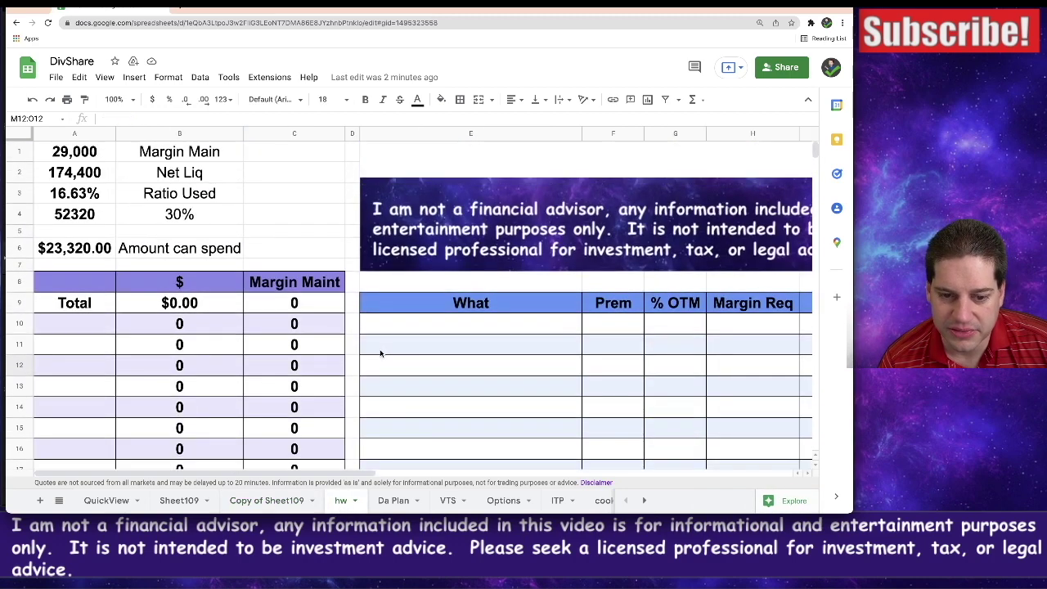
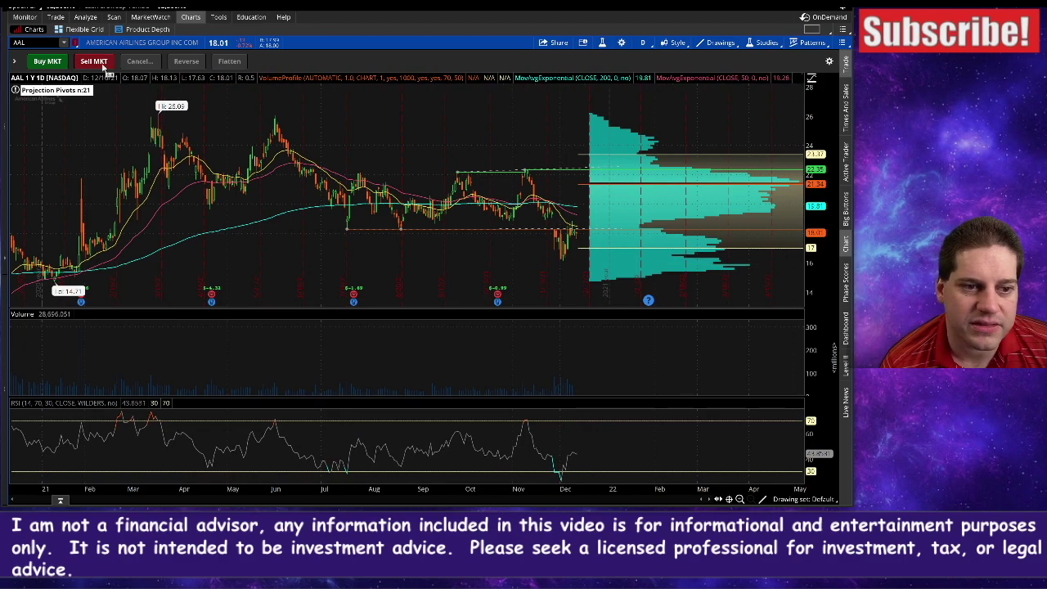
In thinkorswim, bring up AAL's option chain for simulated trades and expand the 14 JAN 22 weekly expiration.
click(58, 16)
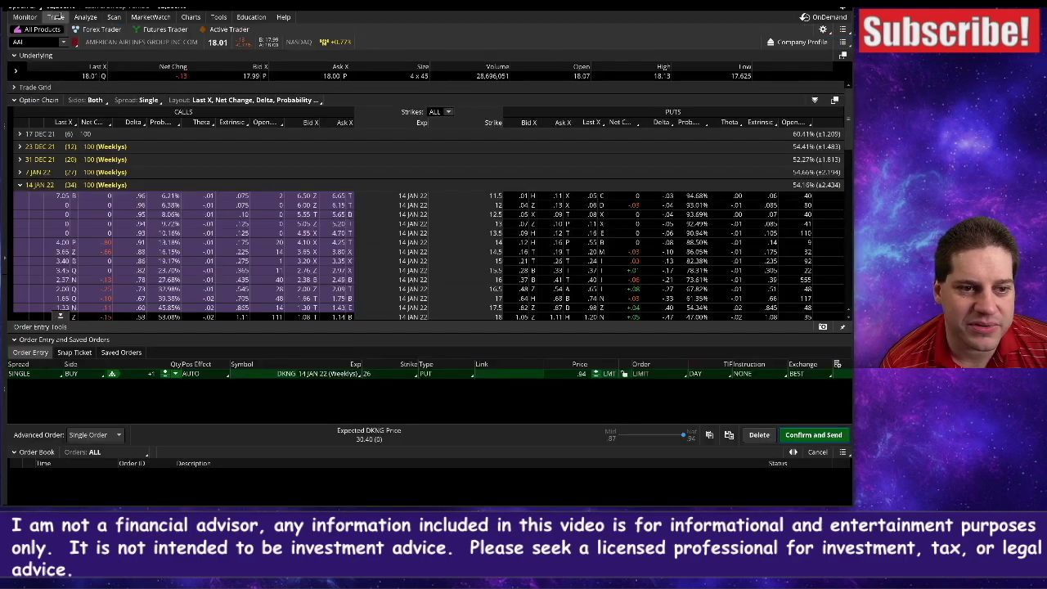
click(85, 16)
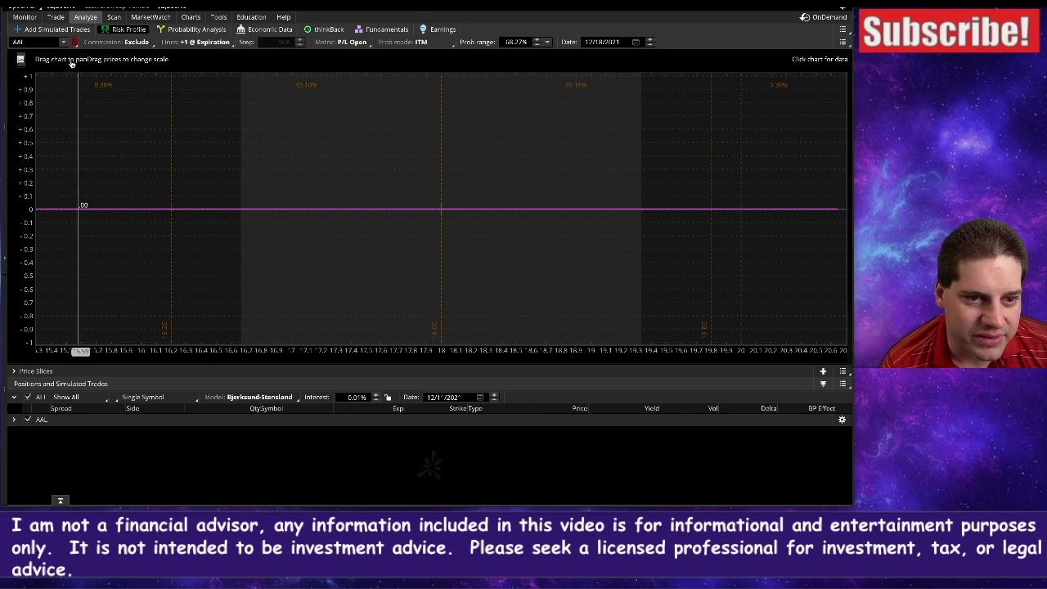
click(62, 30)
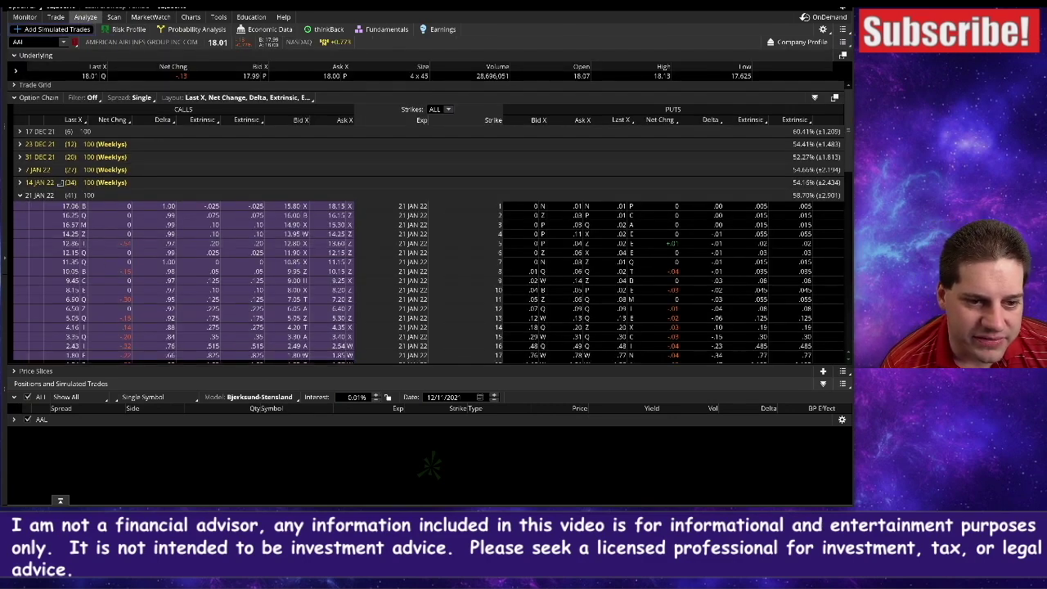
click(30, 181)
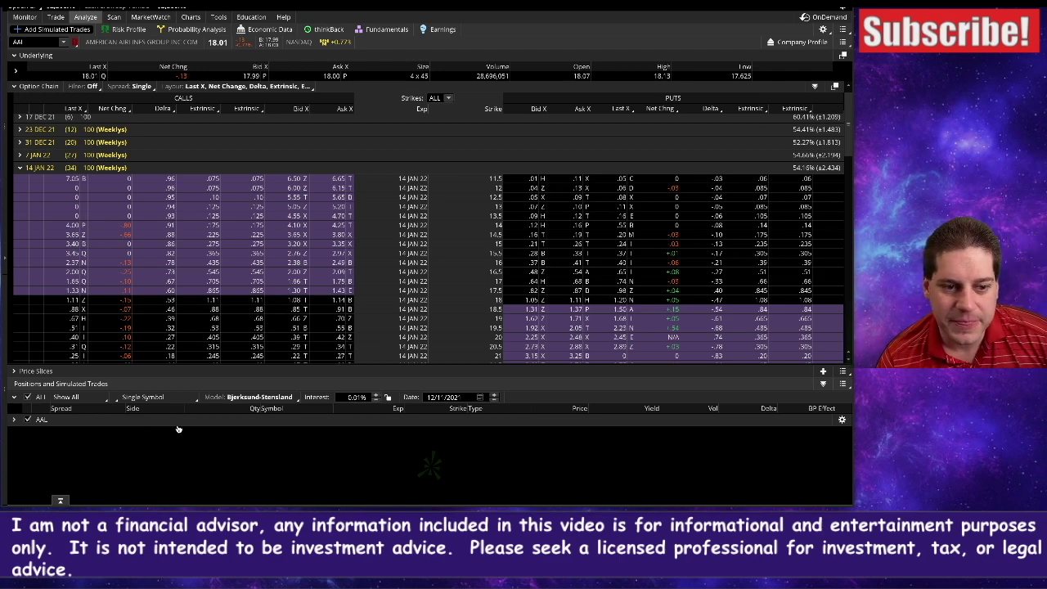
Switch back to the DivShare spreadsheet and enter "AAL 1/14 $15.50" as the first trade in E10.
key(alt+Tab)
click(474, 319)
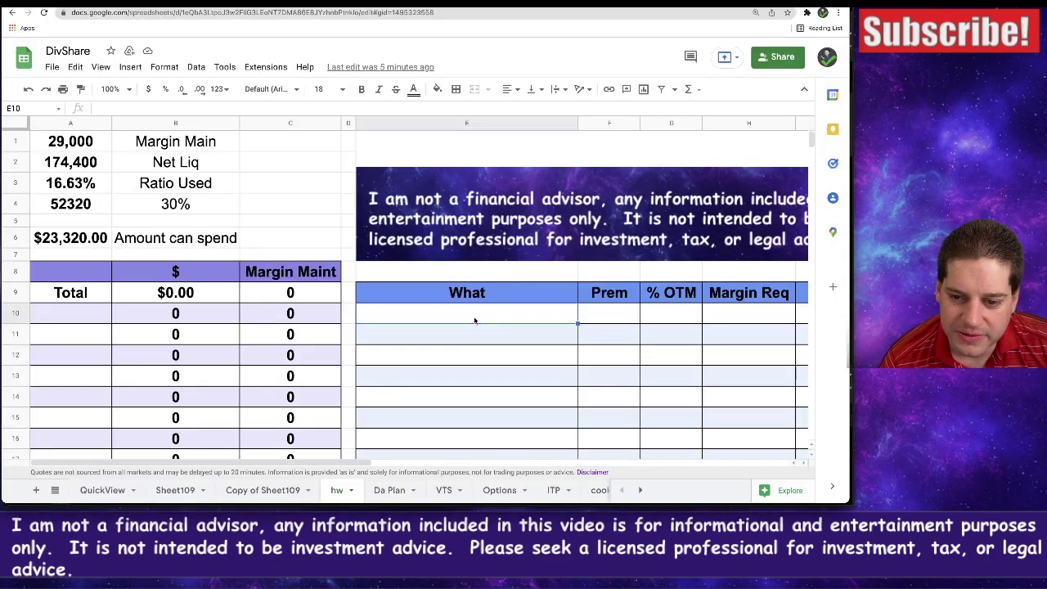
text(SSSL)
key(BackSpace)
key(BackSpace)
key(BackSpace)
key(BackSpace)
text(AAL)
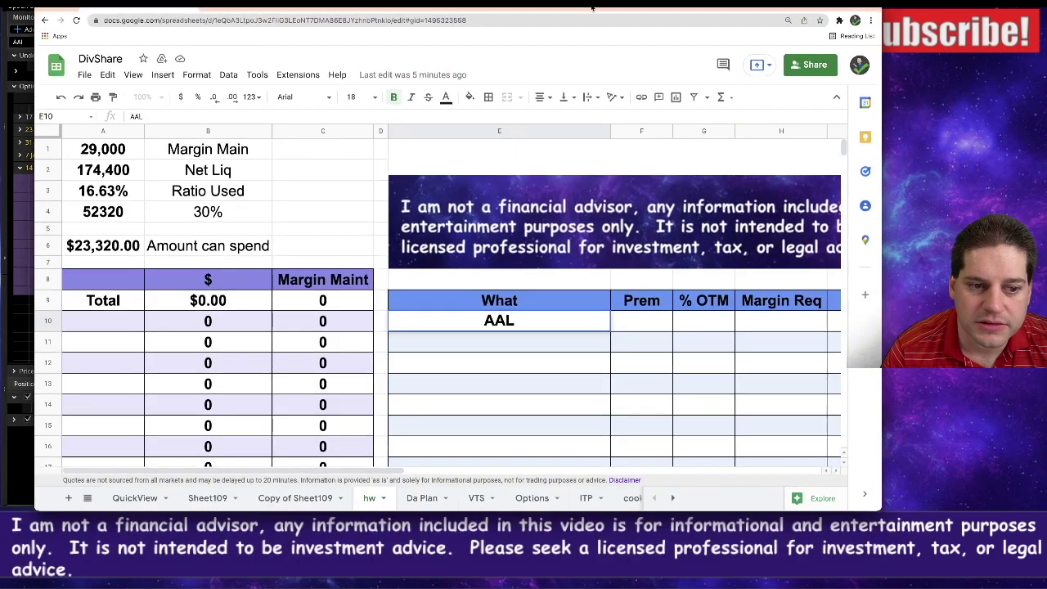
text( 1/15)
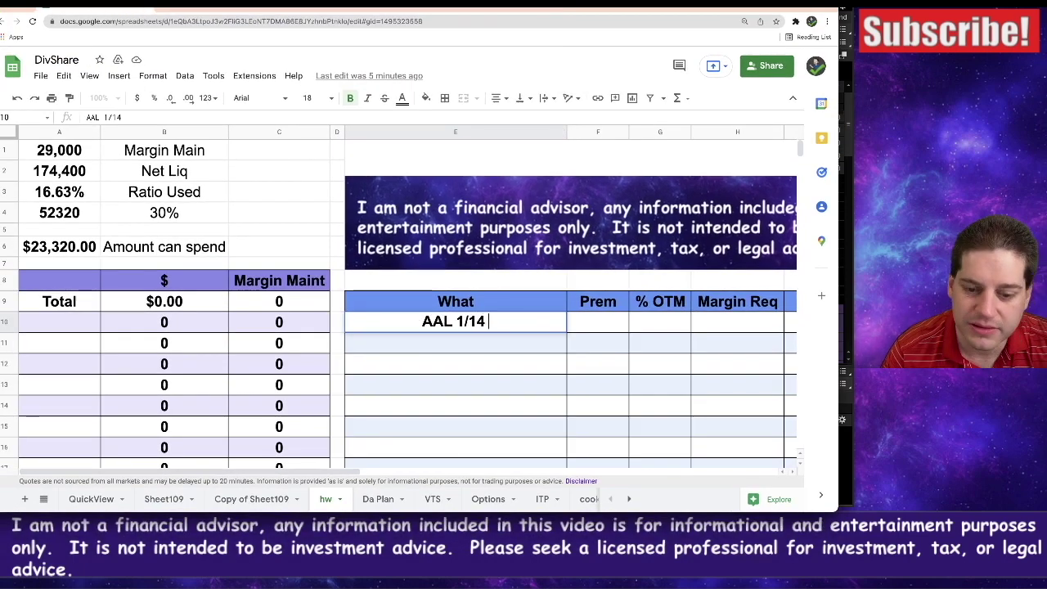
text( $15.50)
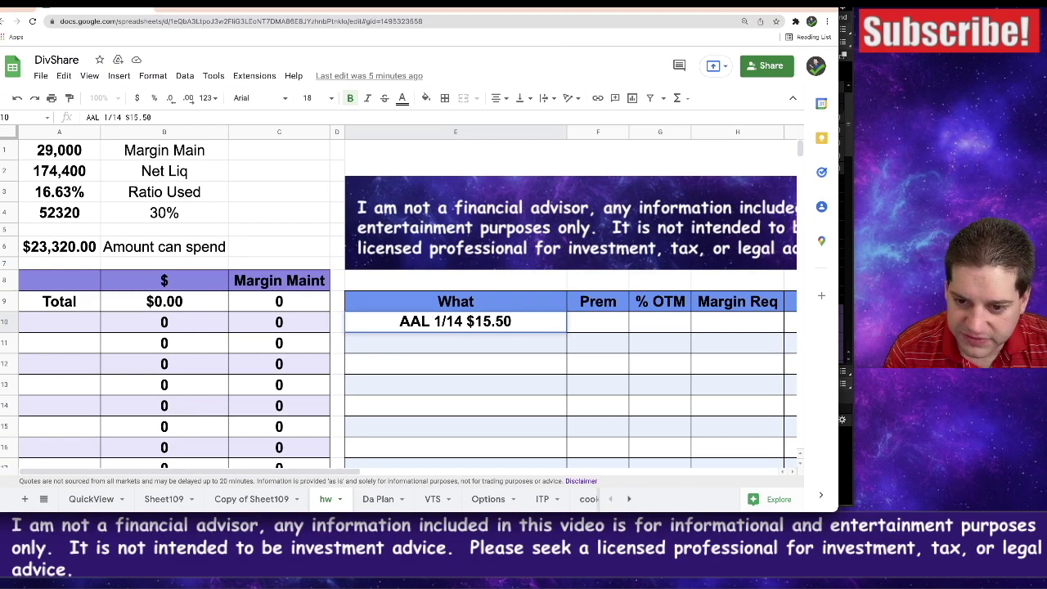
key(Tab)
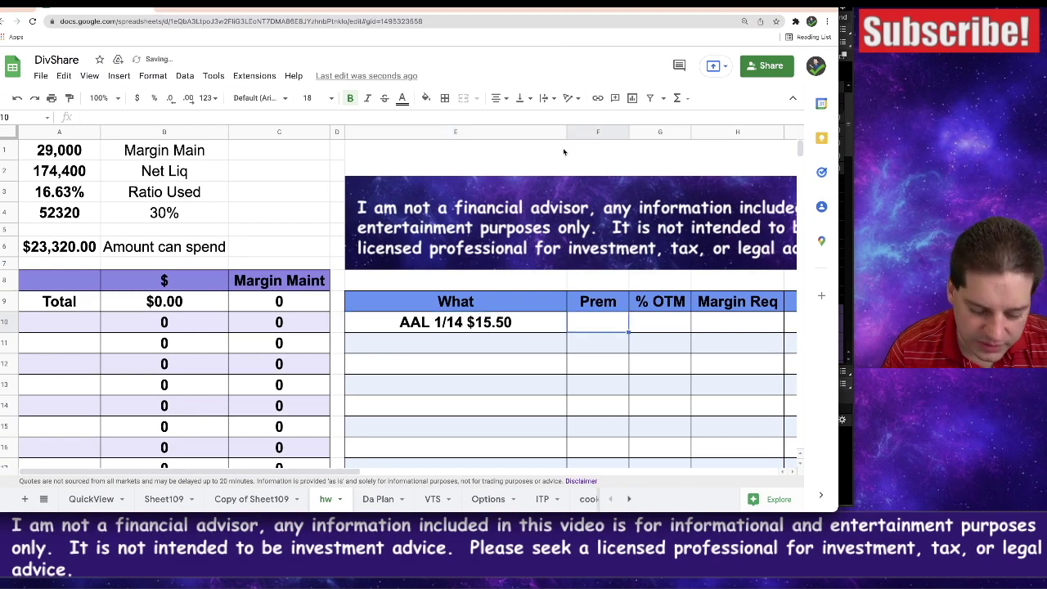
Set the AAL trade's premium in F10 to 0.32.
text(32)
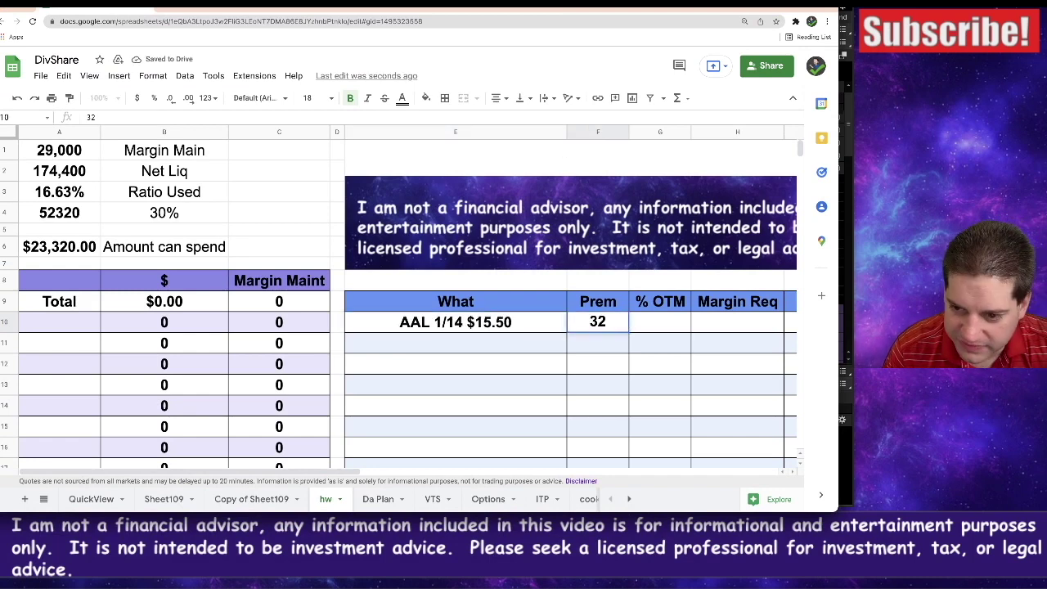
click(337, 322)
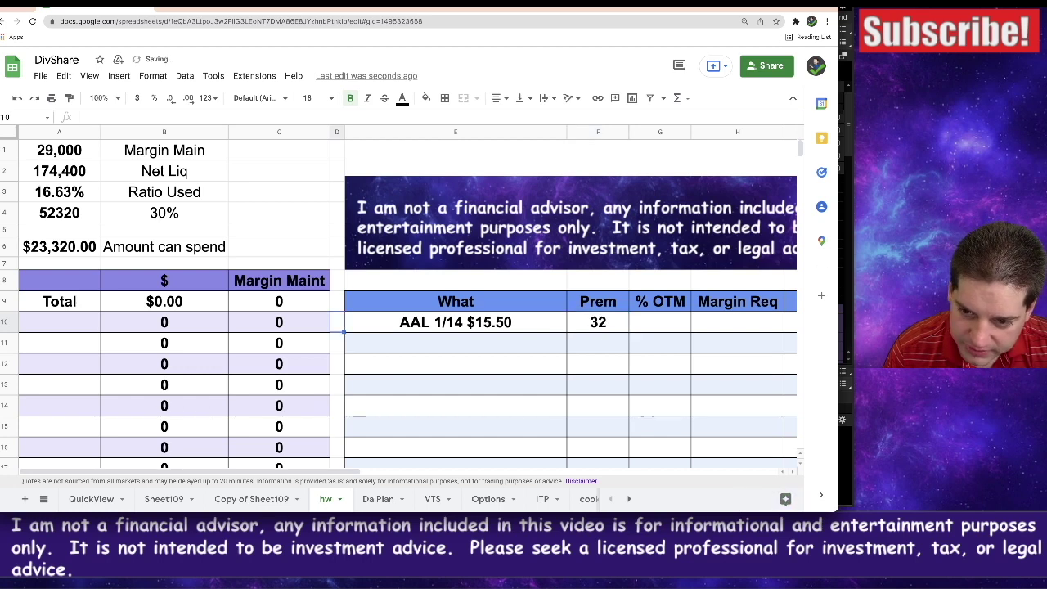
click(597, 324)
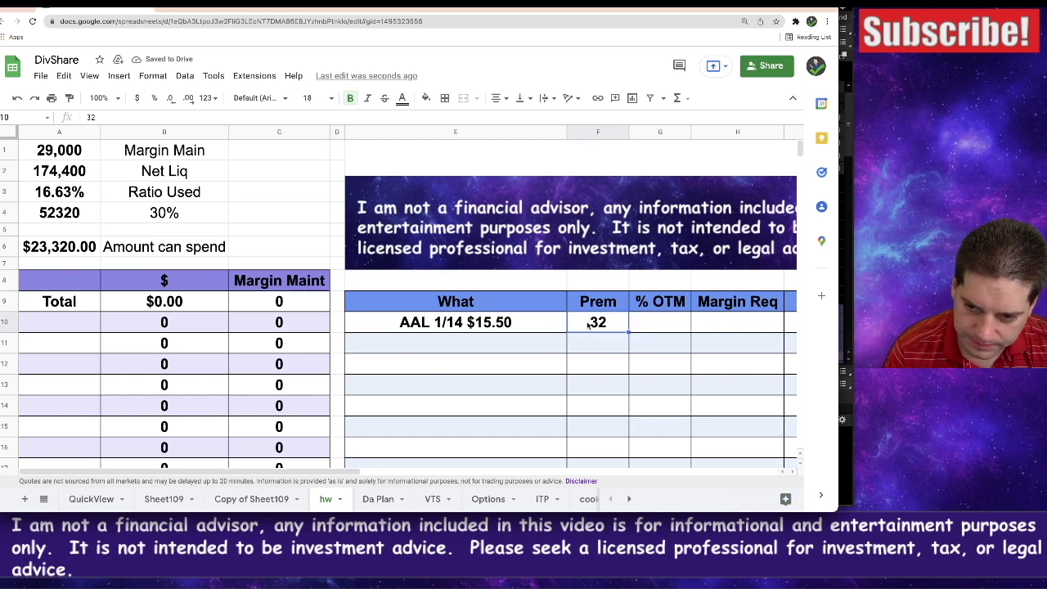
text(.)
key(Tab)
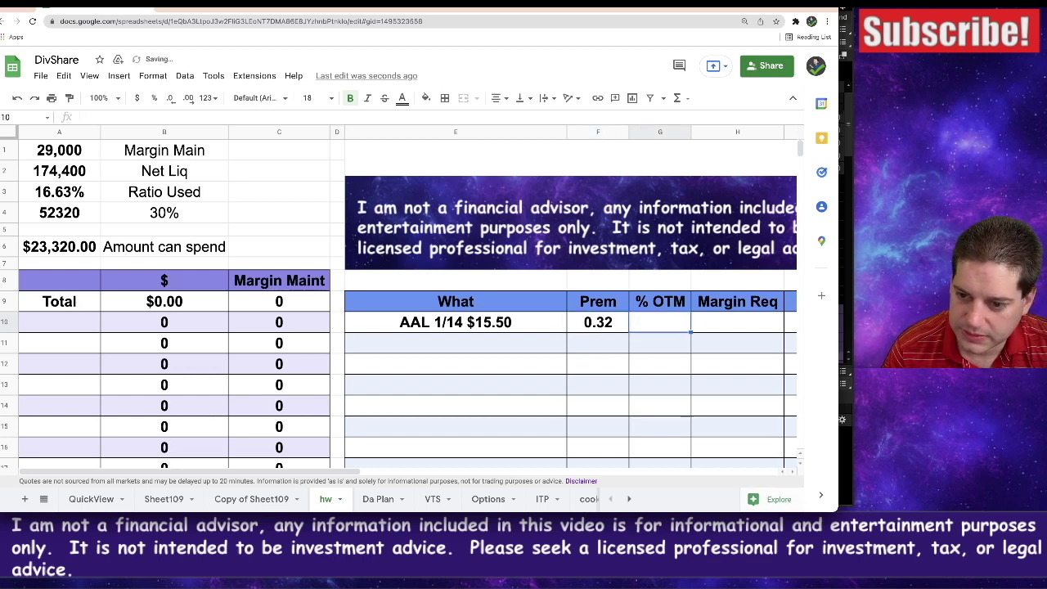
Enter 17 as the AAL trade's % OTM in G10.
mouse_move(538, 12)
mouse_down()
mouse_move(531, 356)
mouse_move(564, 382)
mouse_move(597, 277)
mouse_move(545, 9)
mouse_up()
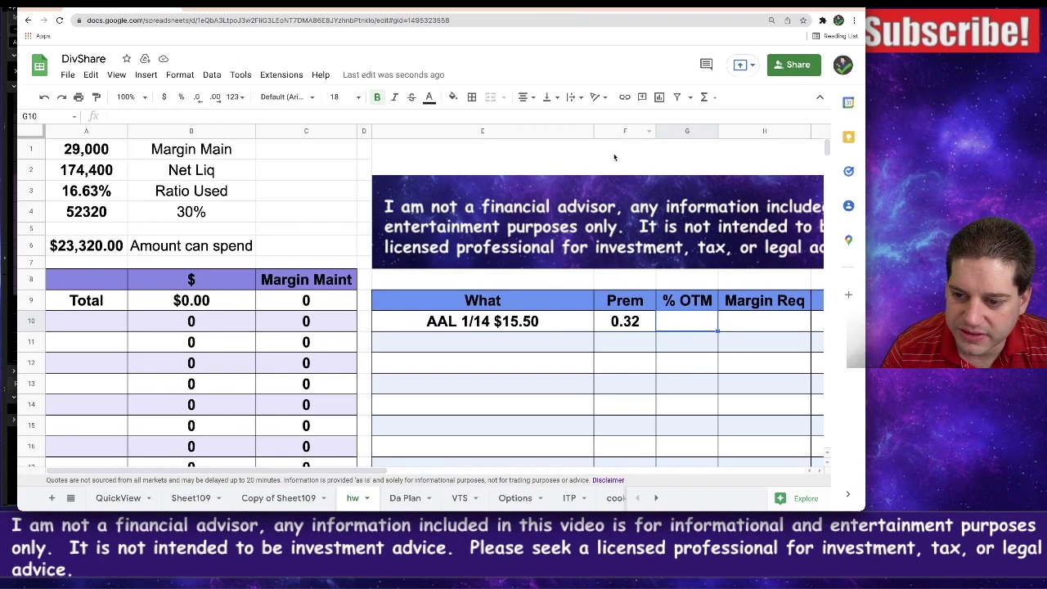
click(680, 337)
click(687, 321)
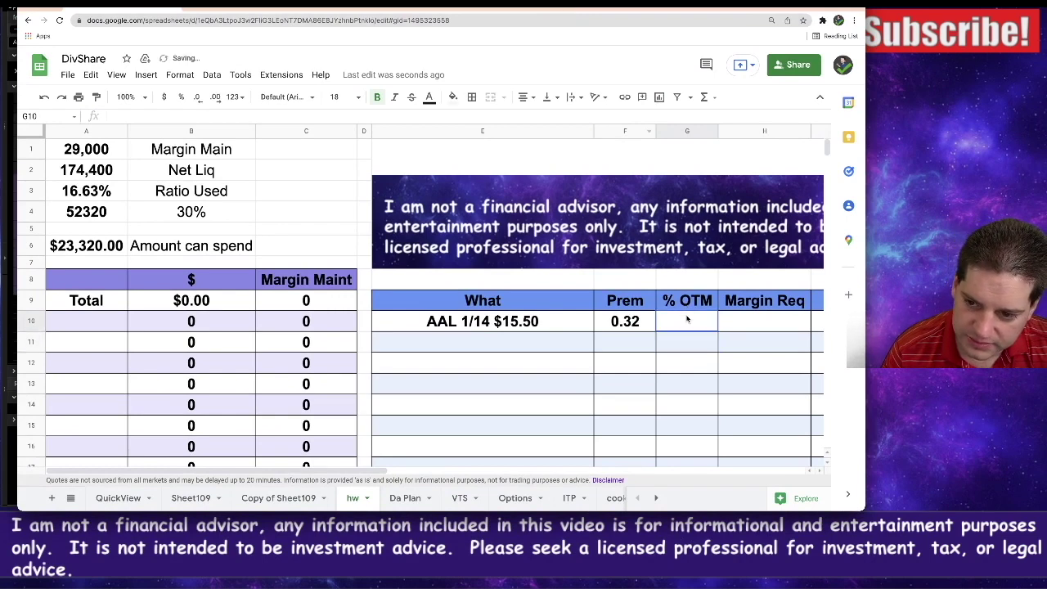
text(17)
key(Tab)
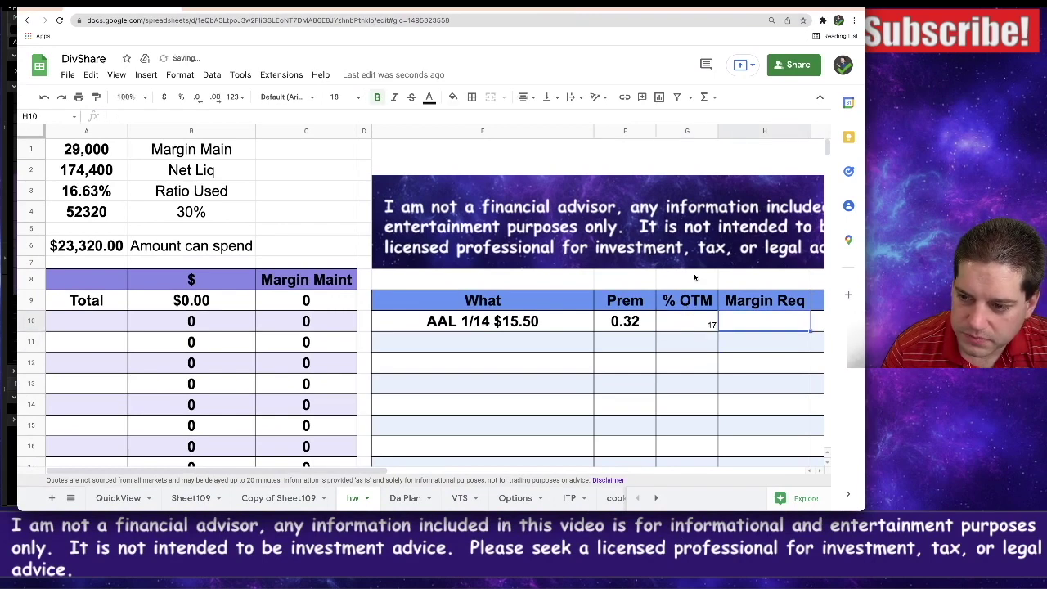
Enter a quantity of 2 for the AAL trade in I10, leaving its margin requirement blank.
scroll(491, 450, right, 5)
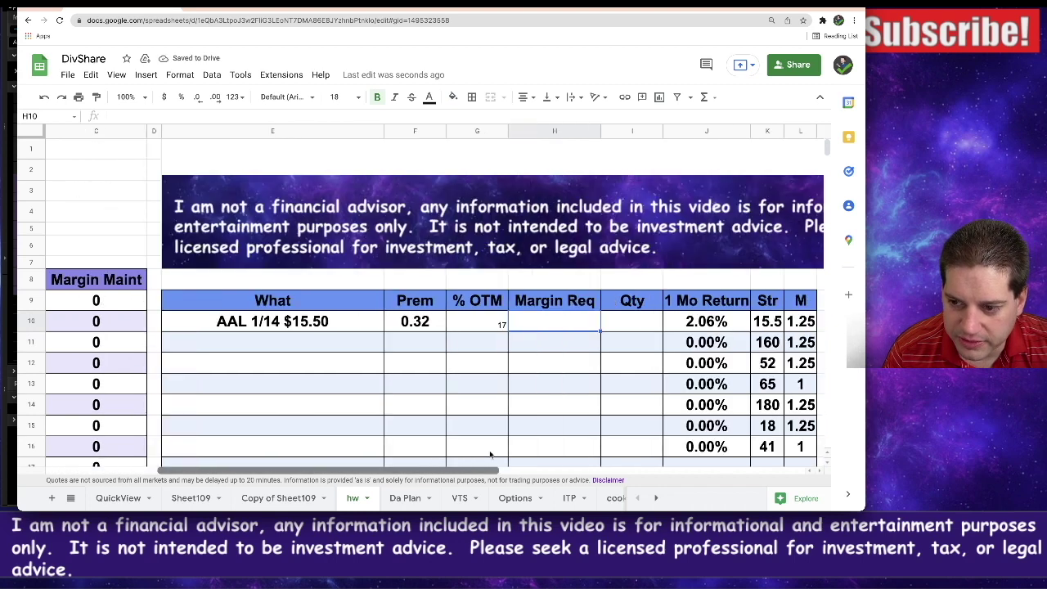
click(532, 325)
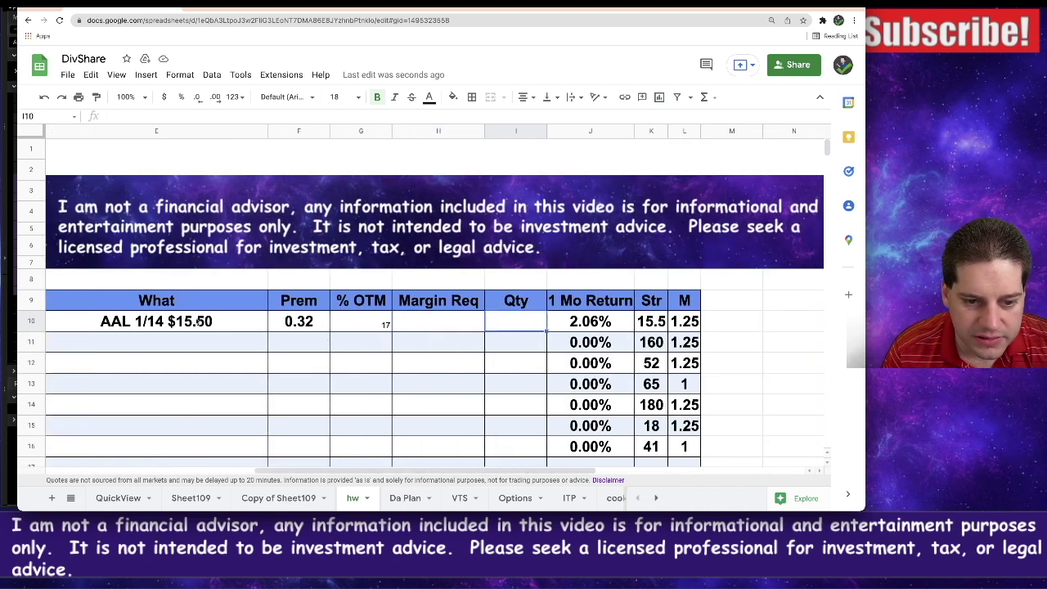
text(2)
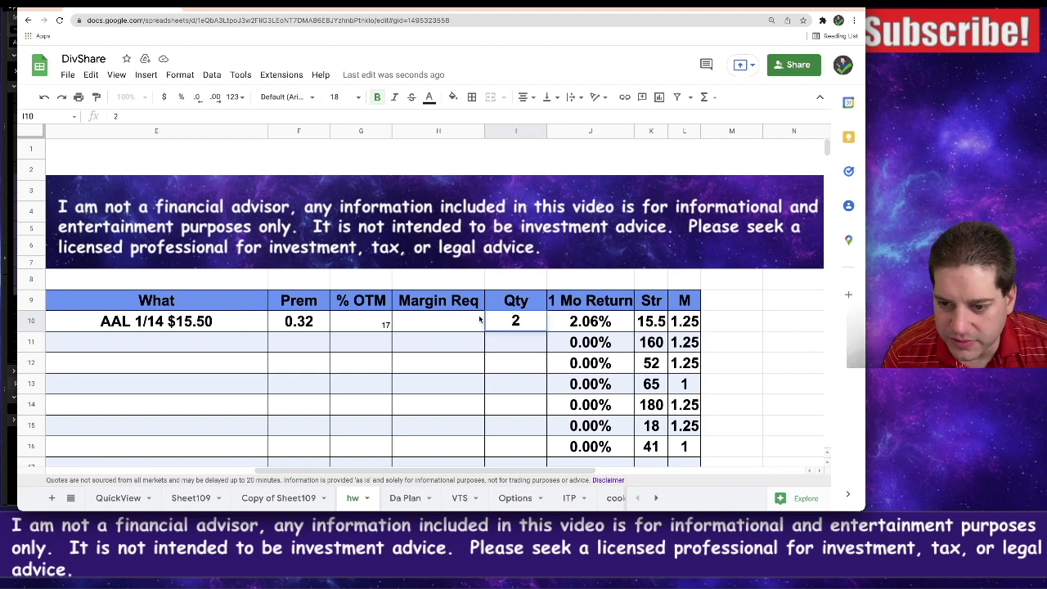
key(Tab)
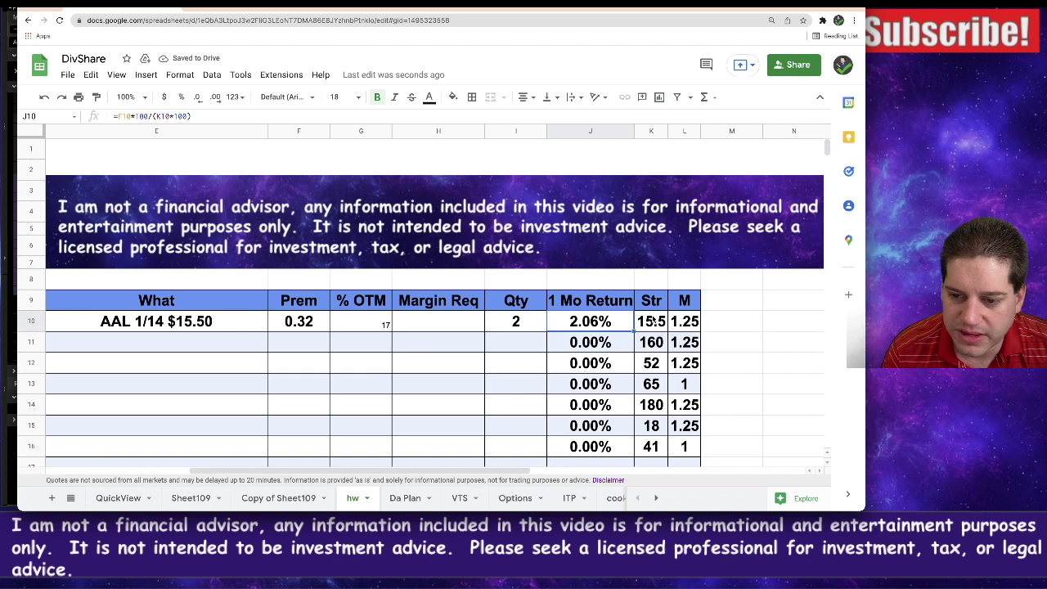
Check the AAL trade's strike value in K10 and set its M value in L10 to 1.
click(653, 326)
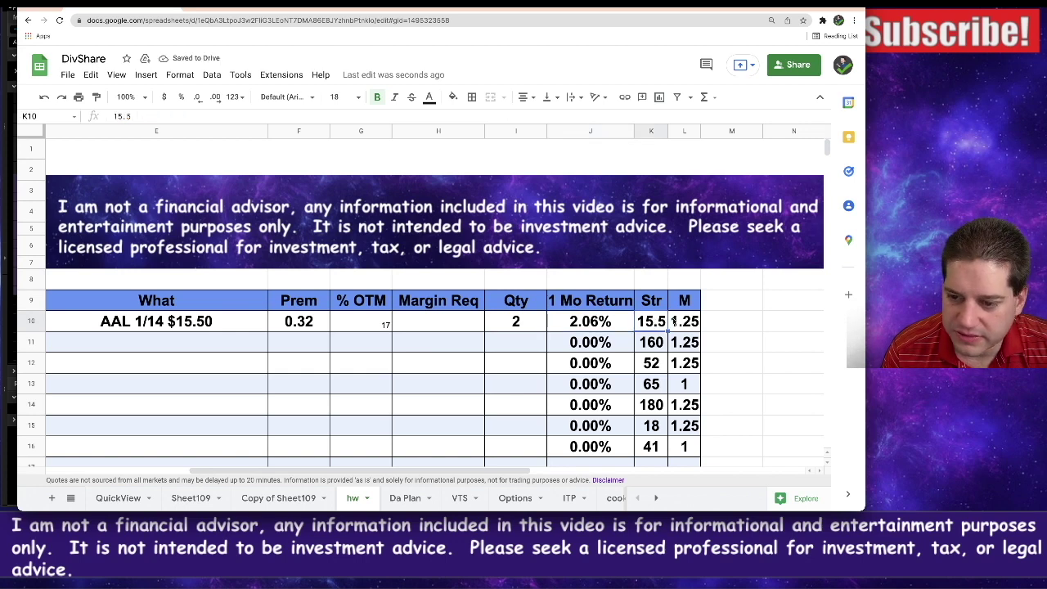
click(694, 324)
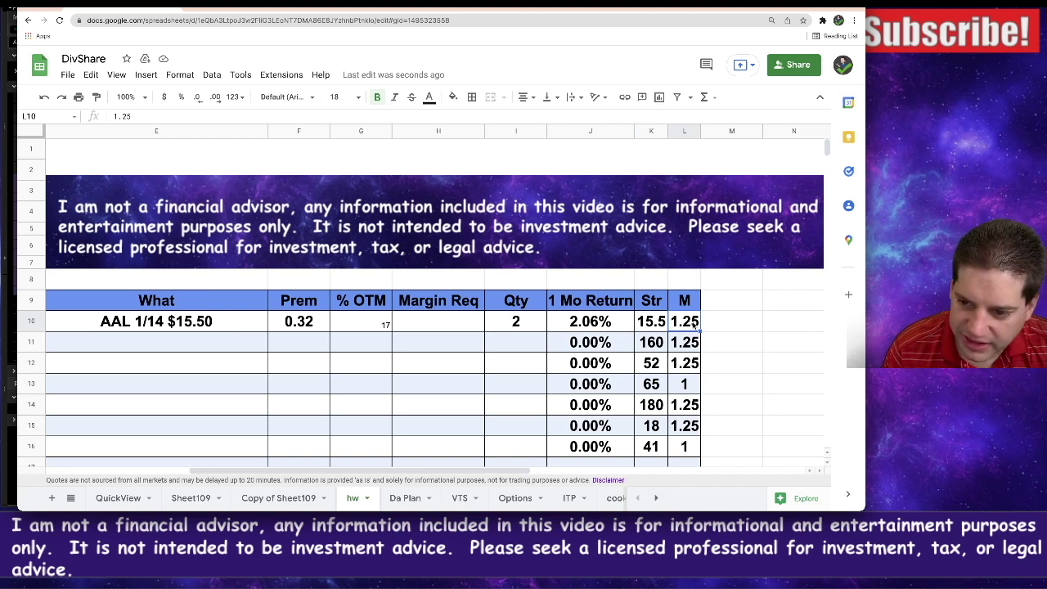
text(1)
key(Return)
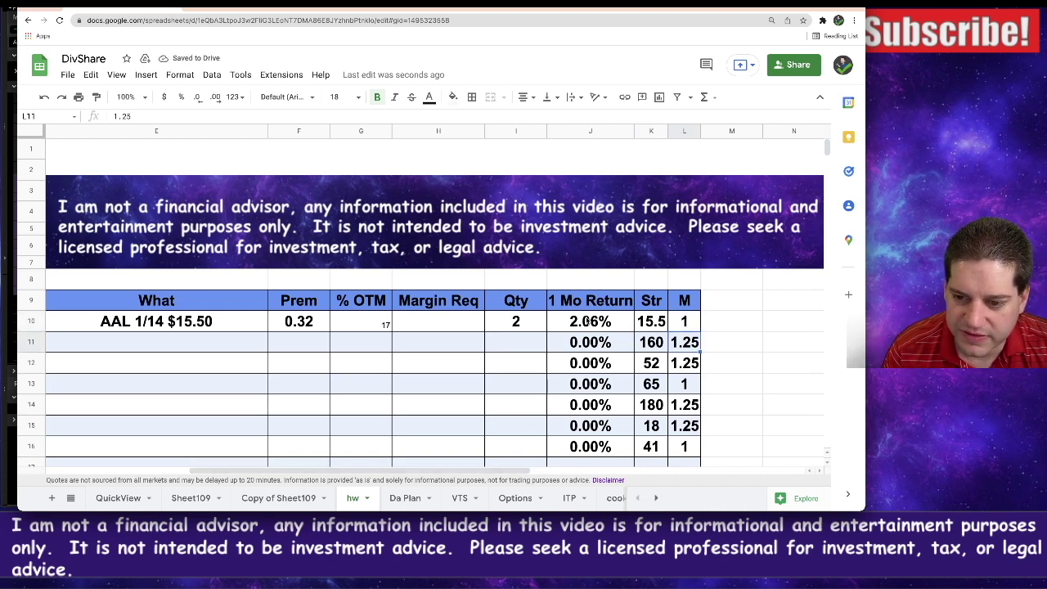
Check the AAL trade's one-month return formula in J10, its margin requirement cell and the totals in columns A to C.
click(588, 320)
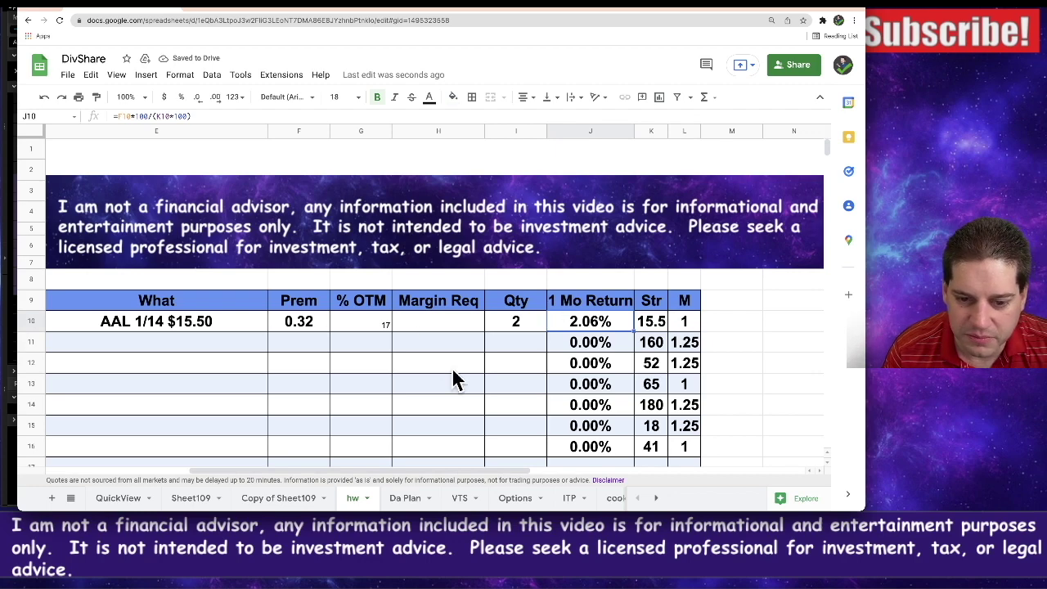
drag(502, 471, 455, 470)
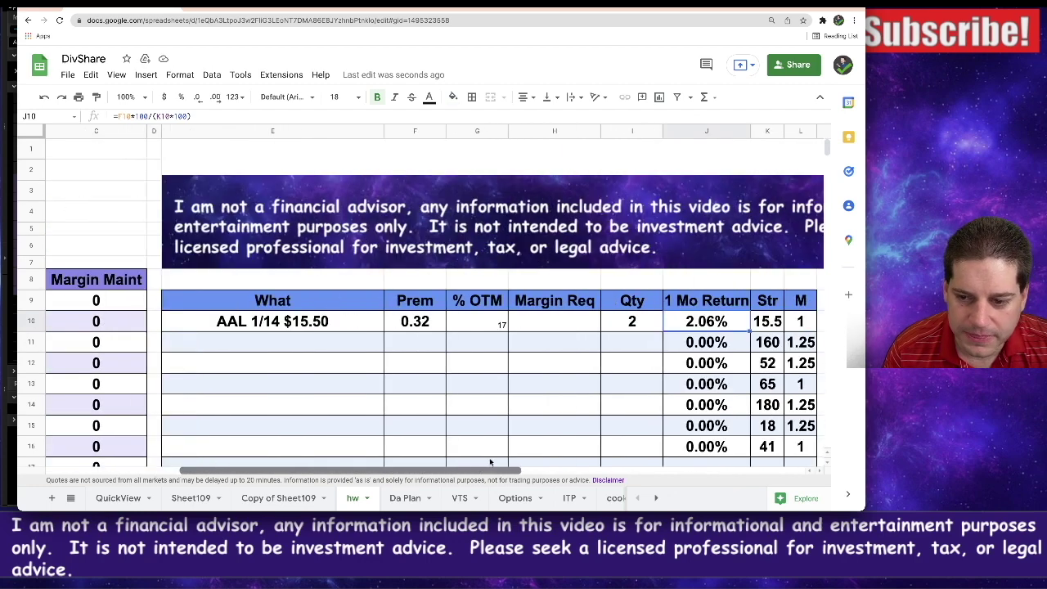
click(561, 323)
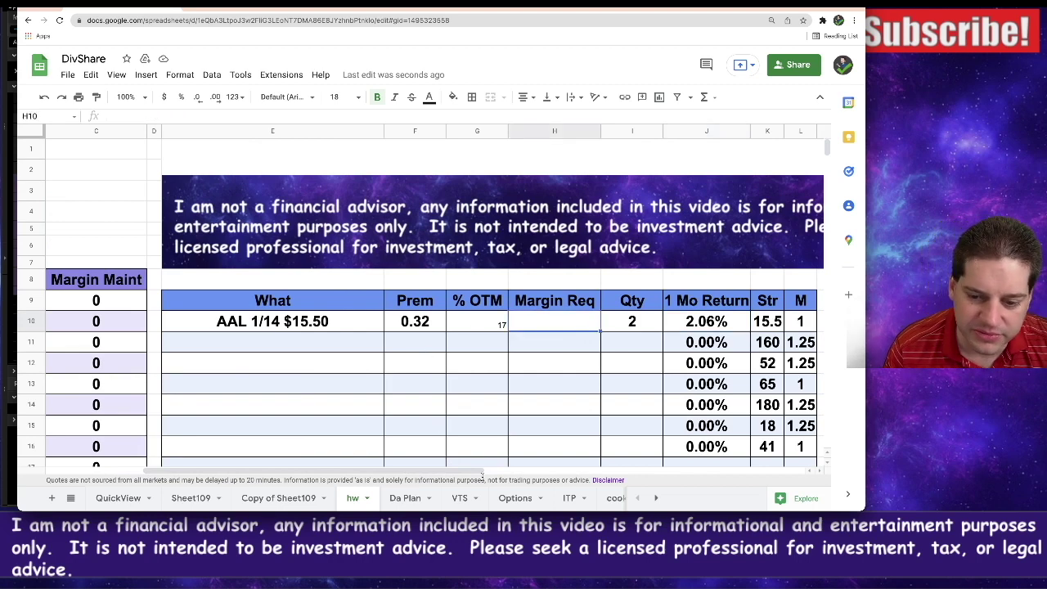
drag(482, 472, 386, 472)
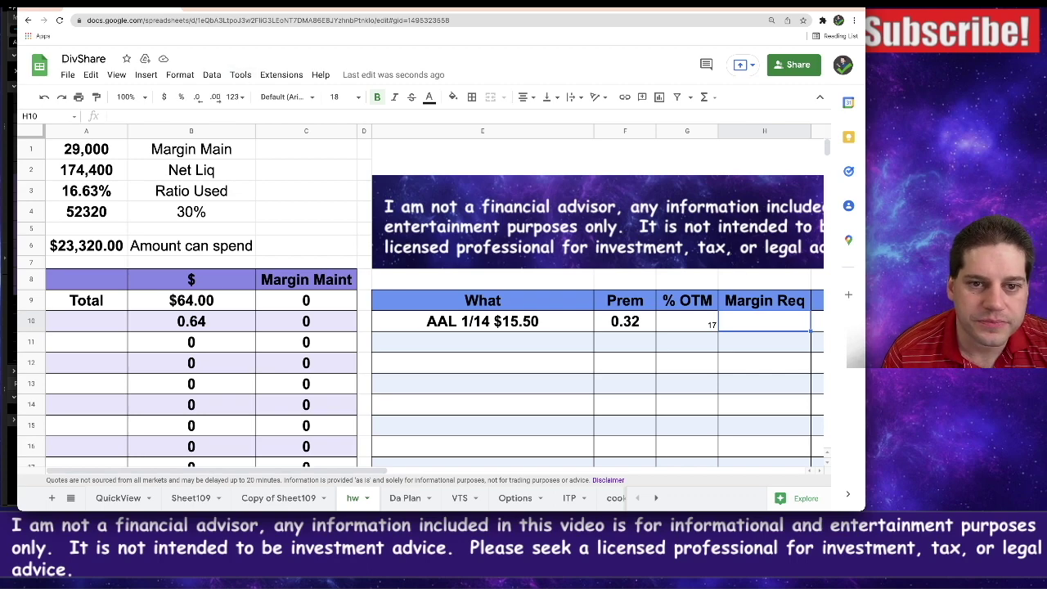
Switch to thinkorswim, load AAPL as the analyzed symbol, and view its one-year daily price chart.
key(alt+Tab)
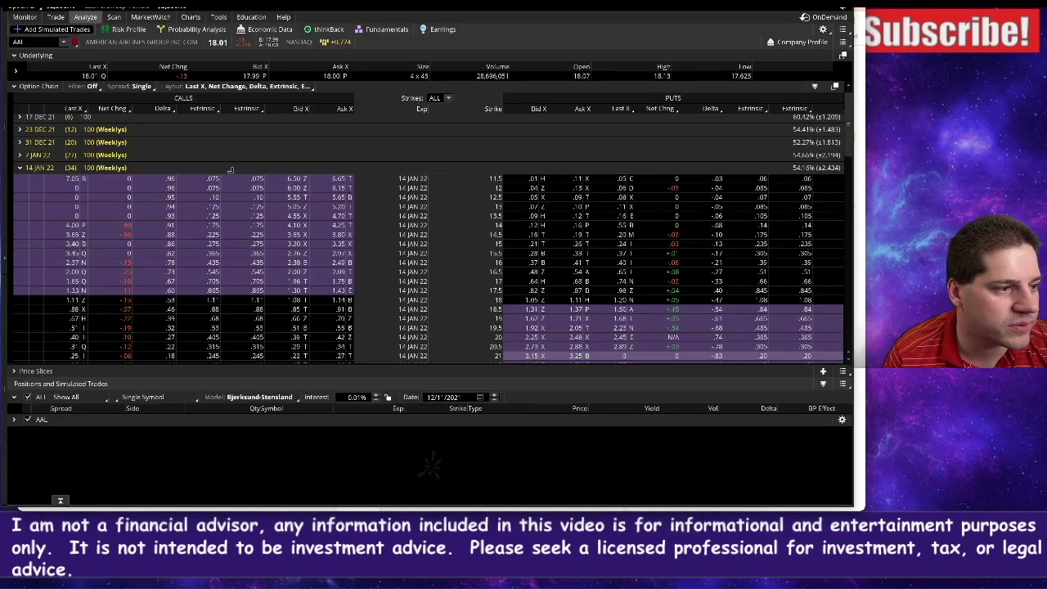
click(14, 55)
click(33, 41)
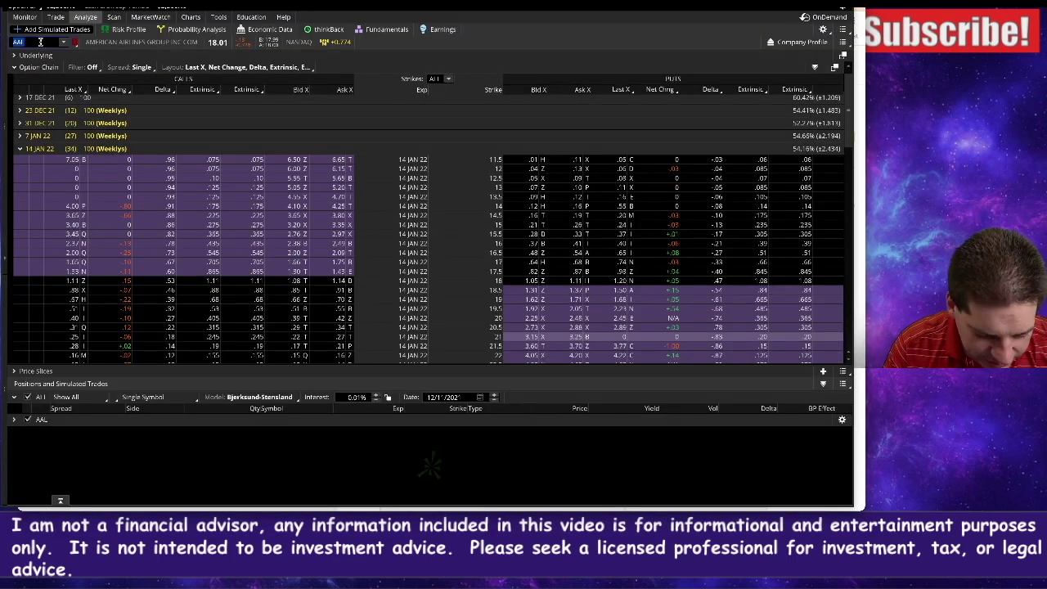
text(AAPL)
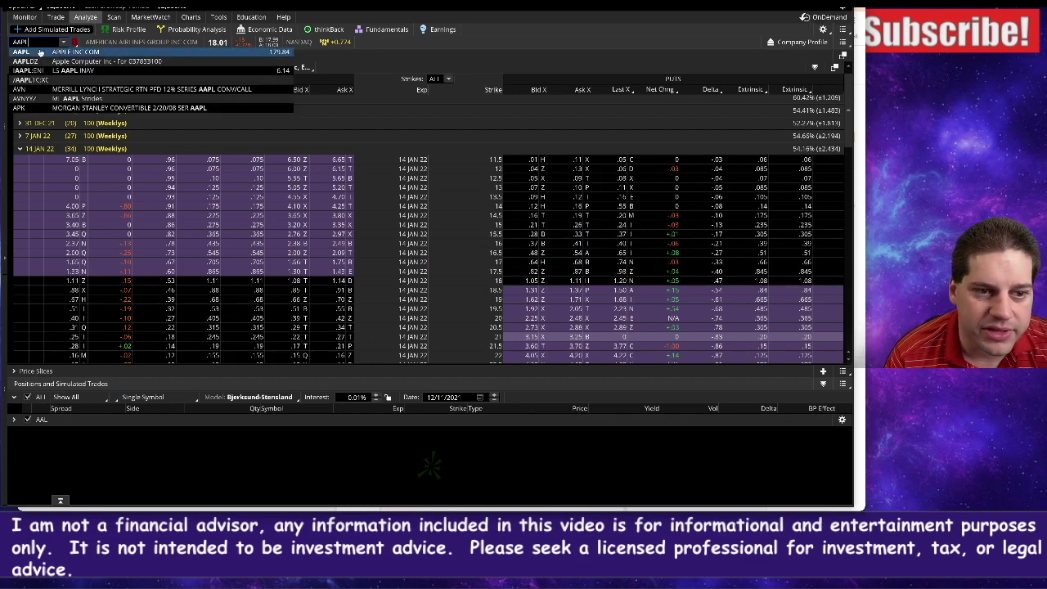
key(Return)
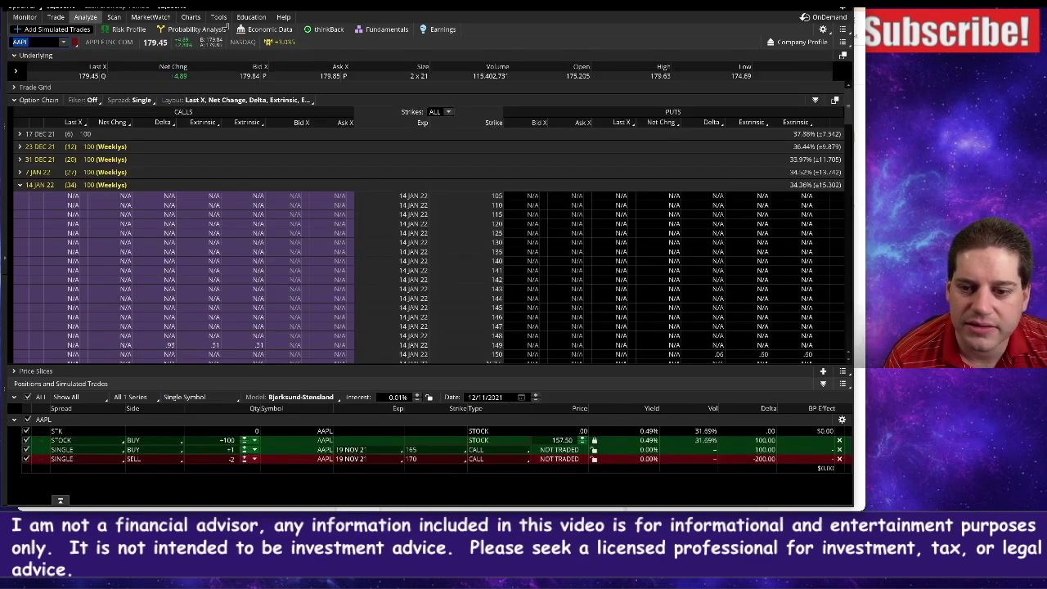
click(191, 16)
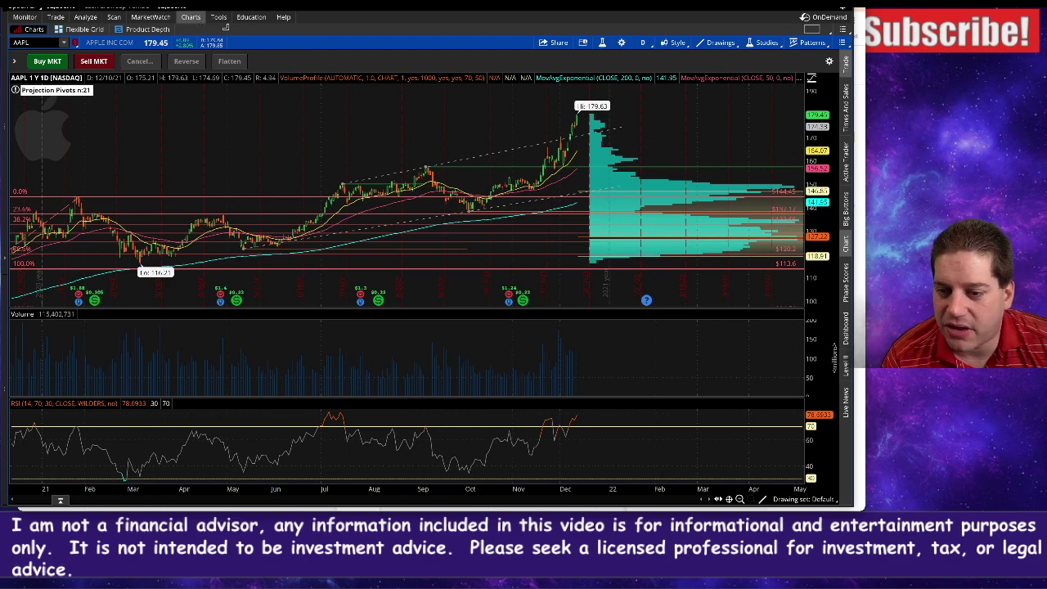
From AAPL's 14 JAN 22 chain for trading, pick the 200 call at the ask and the 195 call at the bid for order entry.
click(55, 17)
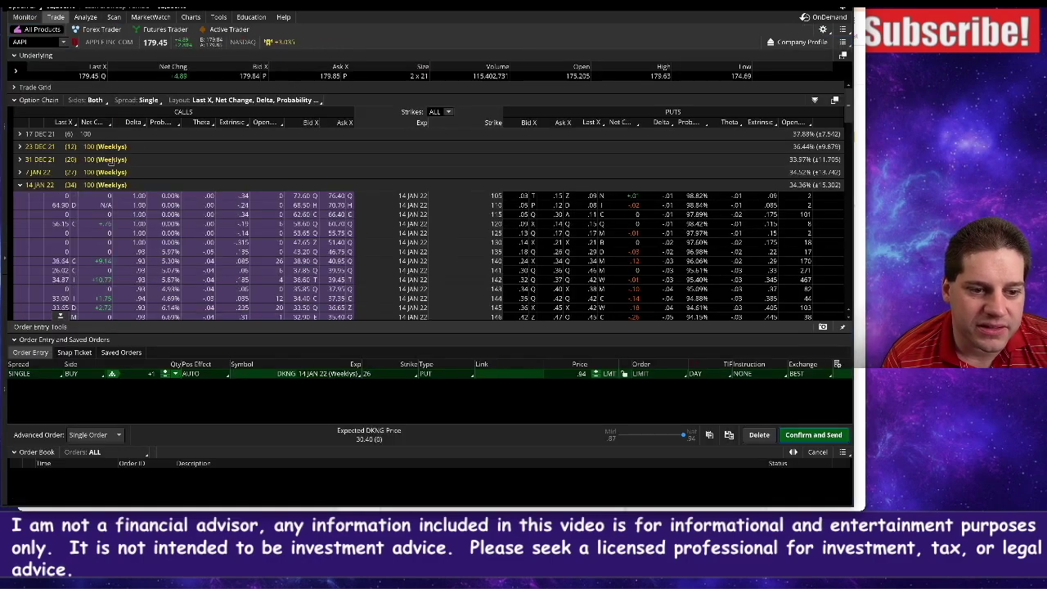
scroll(455, 237, down, 5)
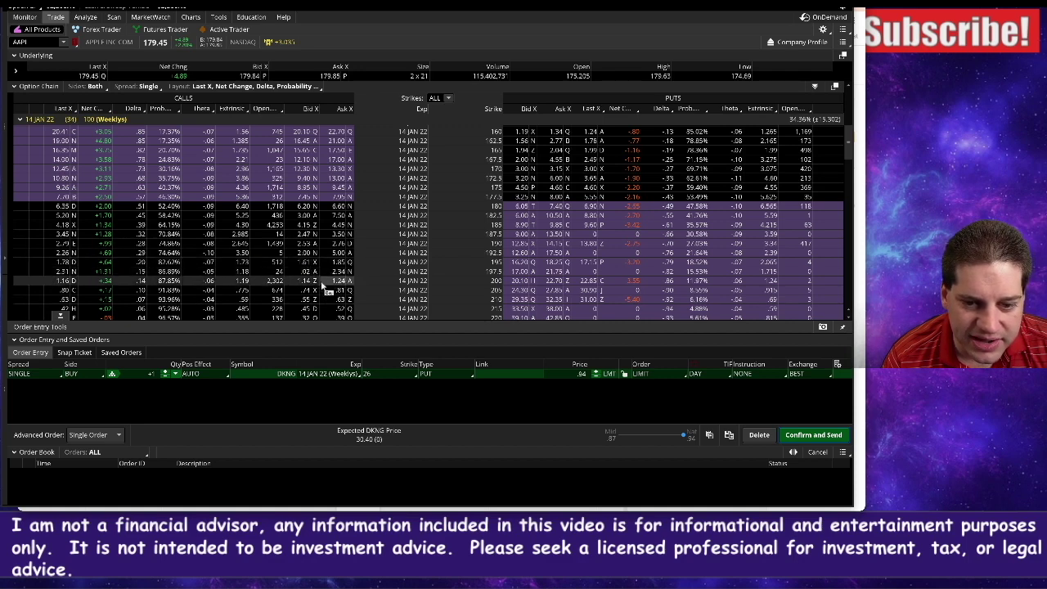
click(299, 264)
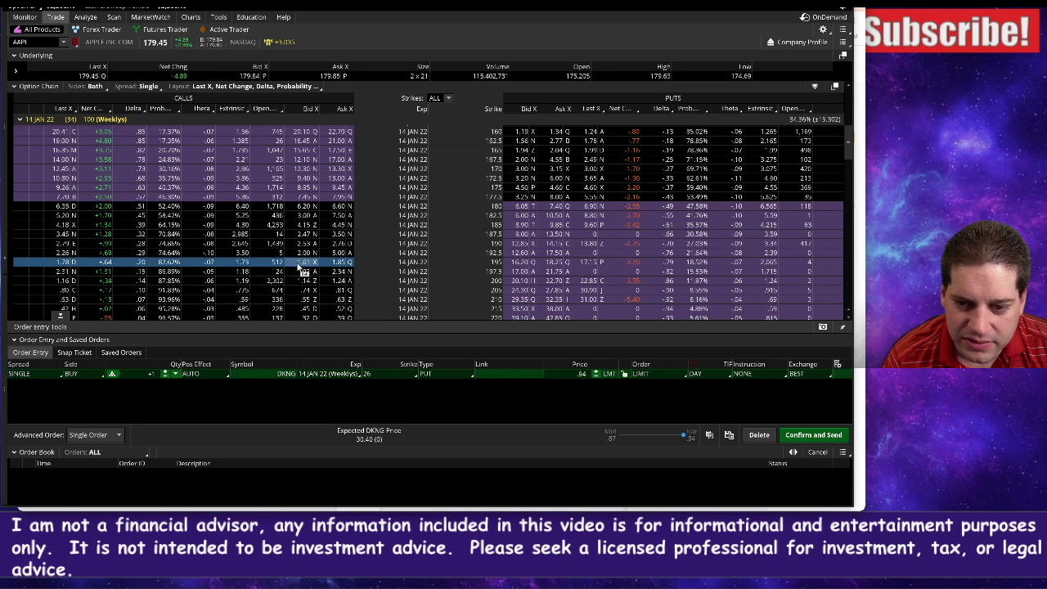
click(337, 283)
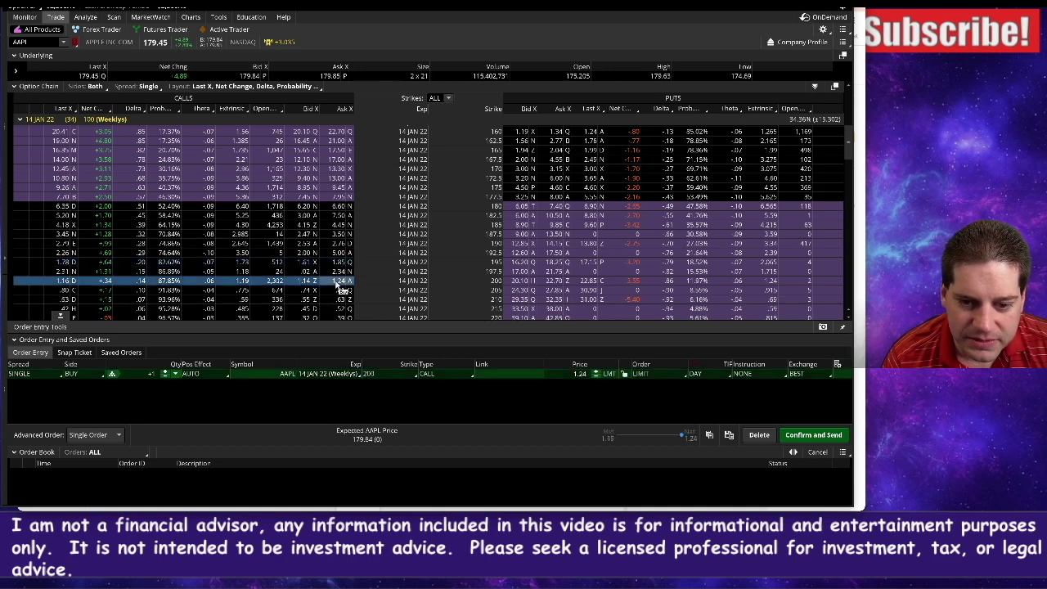
click(302, 262)
Add simulated AAPL 14 JAN 22 trades selling one 195 call at 1.61 and buying one 200 call at 1.24.
click(85, 17)
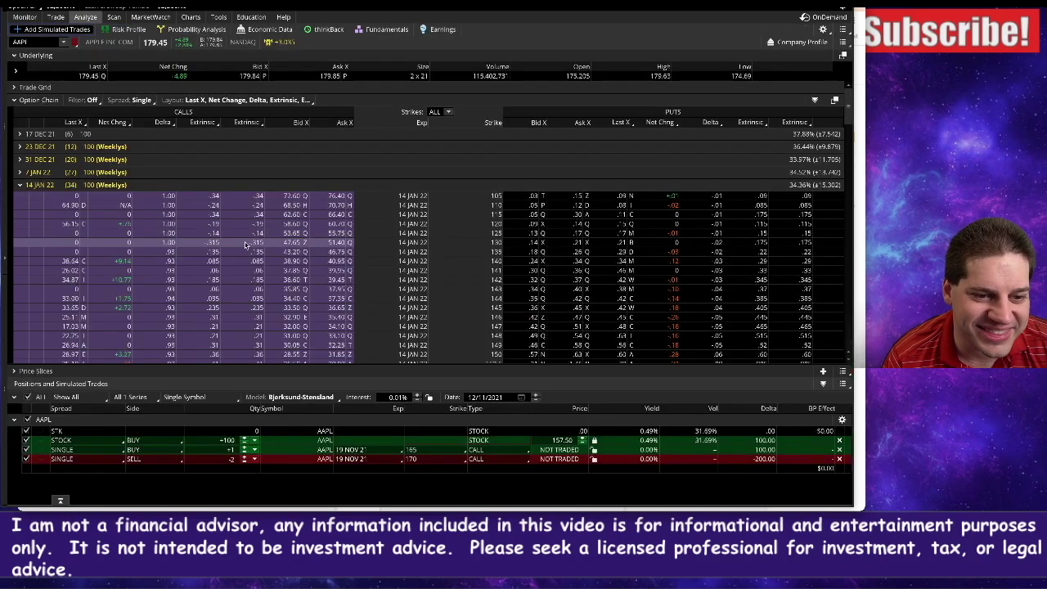
scroll(297, 269, down, 5)
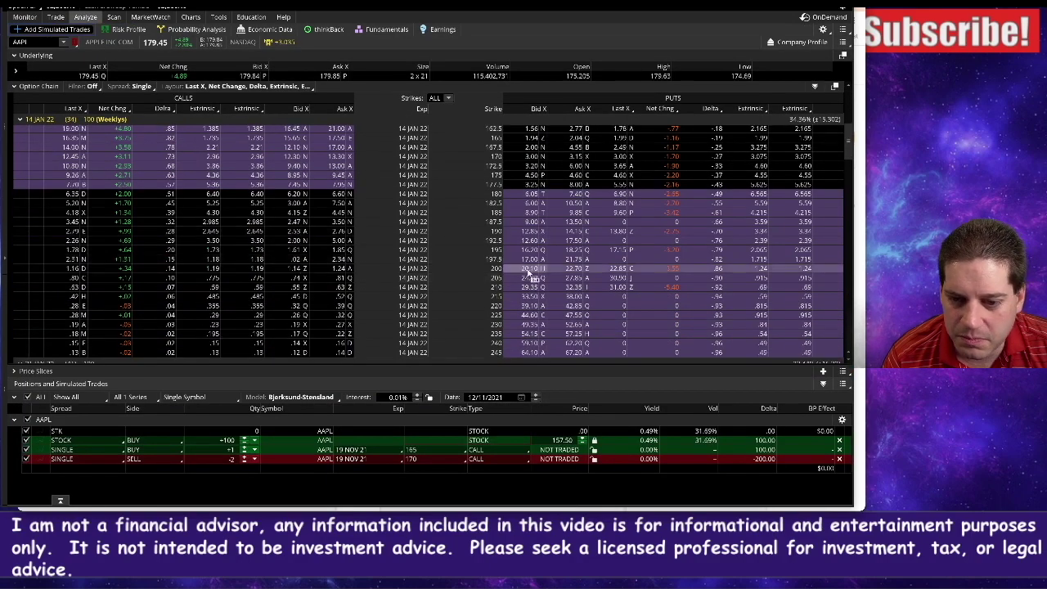
click(298, 251)
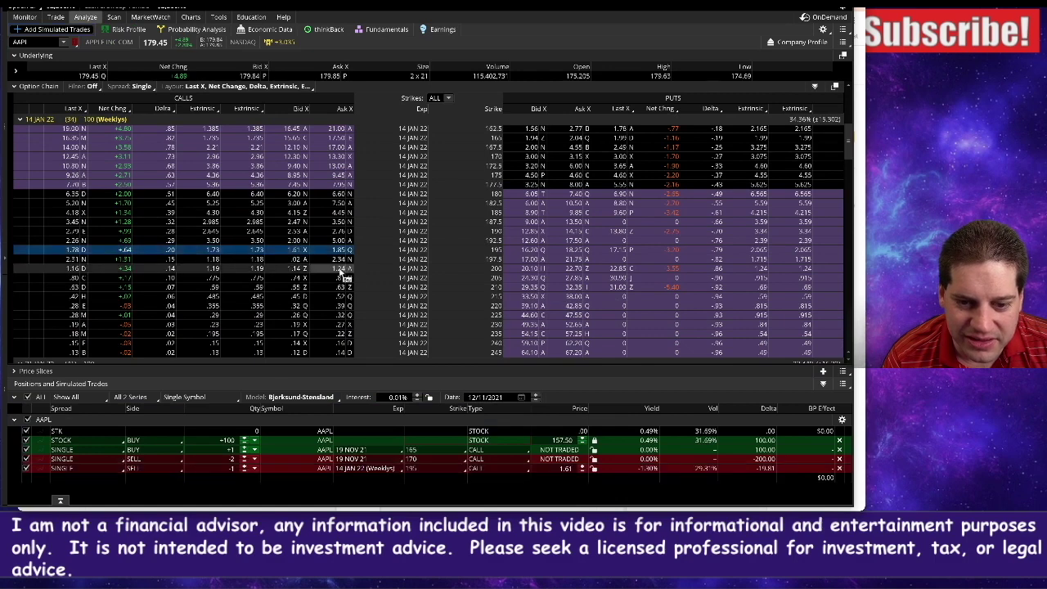
click(340, 269)
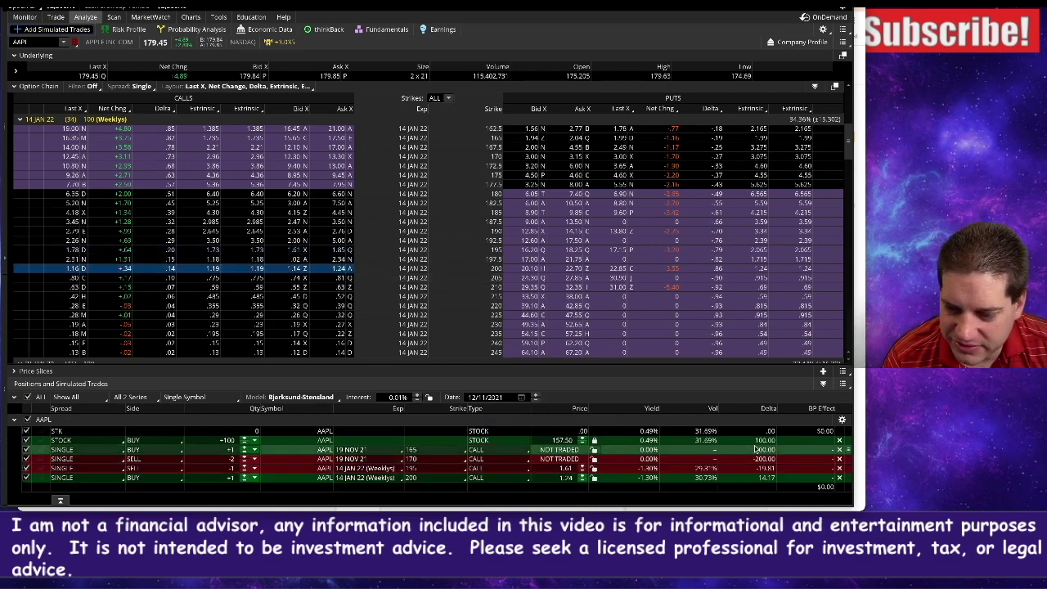
Remove the simulated AAPL stock and 19 NOV 21 call trades, keeping only the 14 JAN 22 195/200 call spread.
click(839, 441)
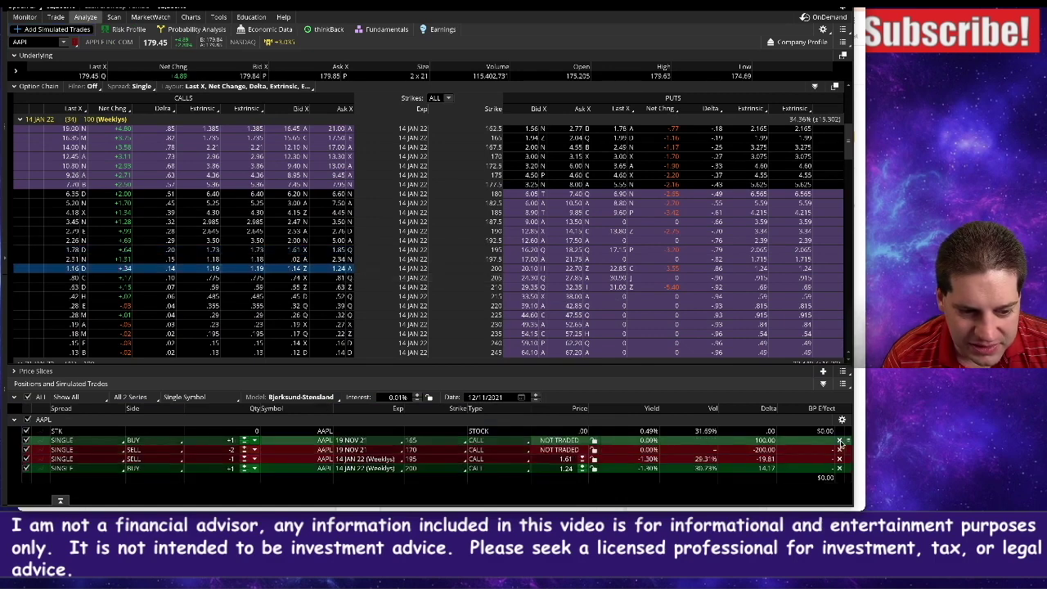
click(839, 441)
click(839, 441)
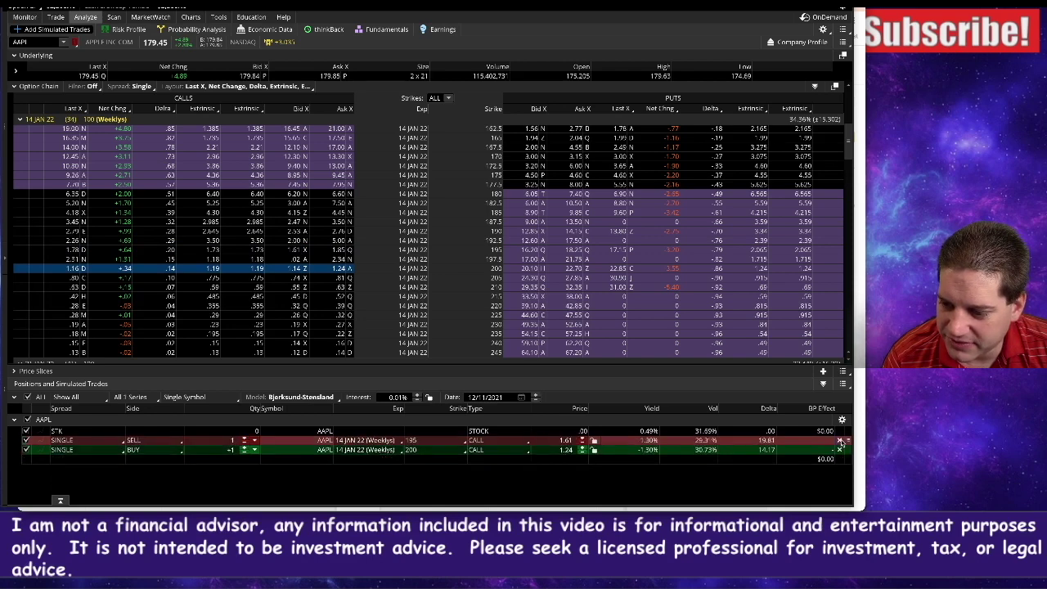
click(839, 441)
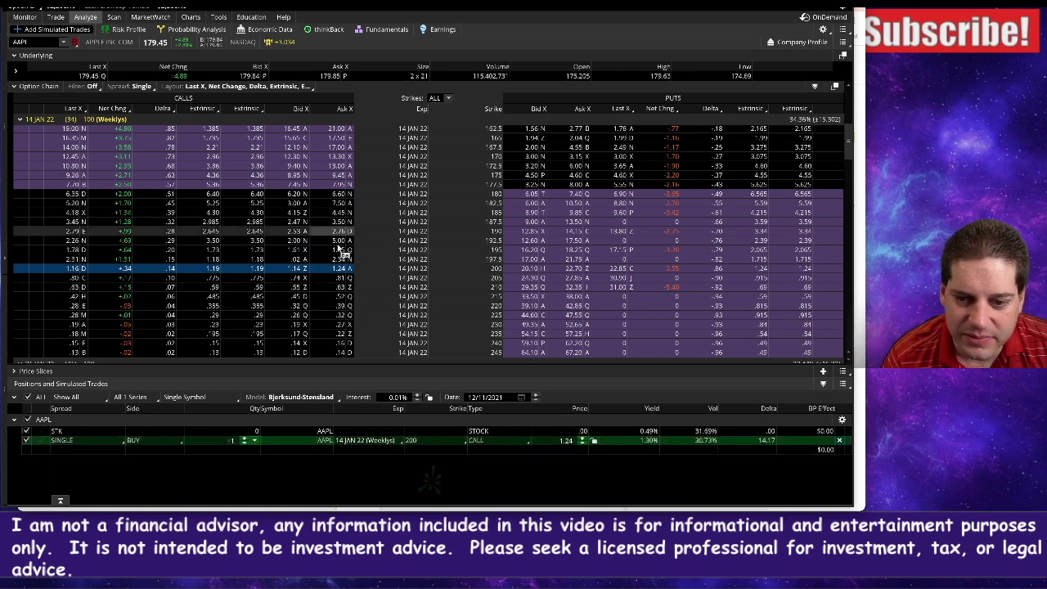
click(298, 252)
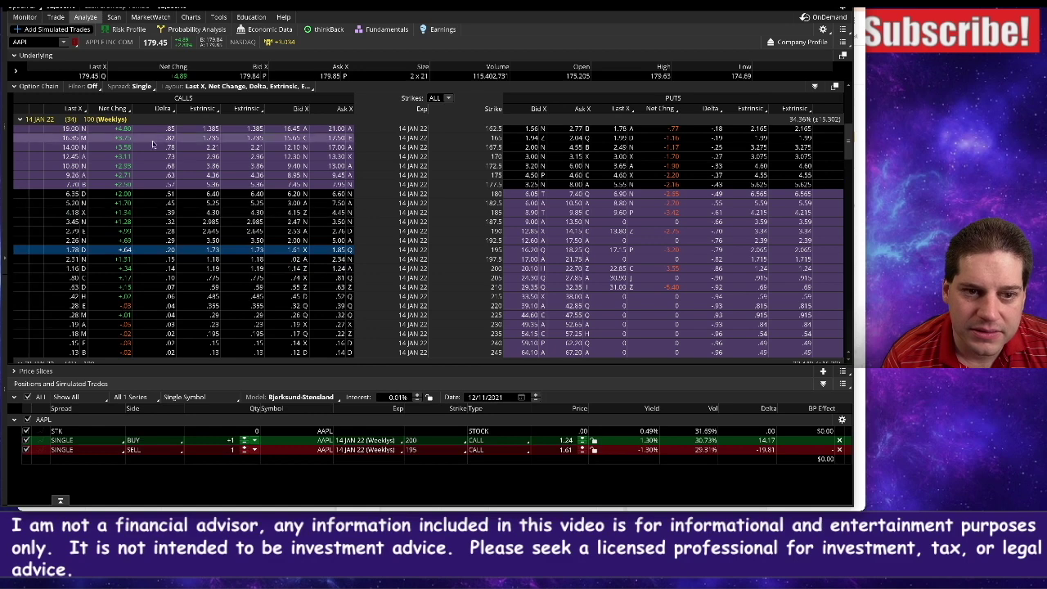
Examine the risk profile of the AAPL 195/200 call spread and compare it with the AAPL price chart.
click(128, 28)
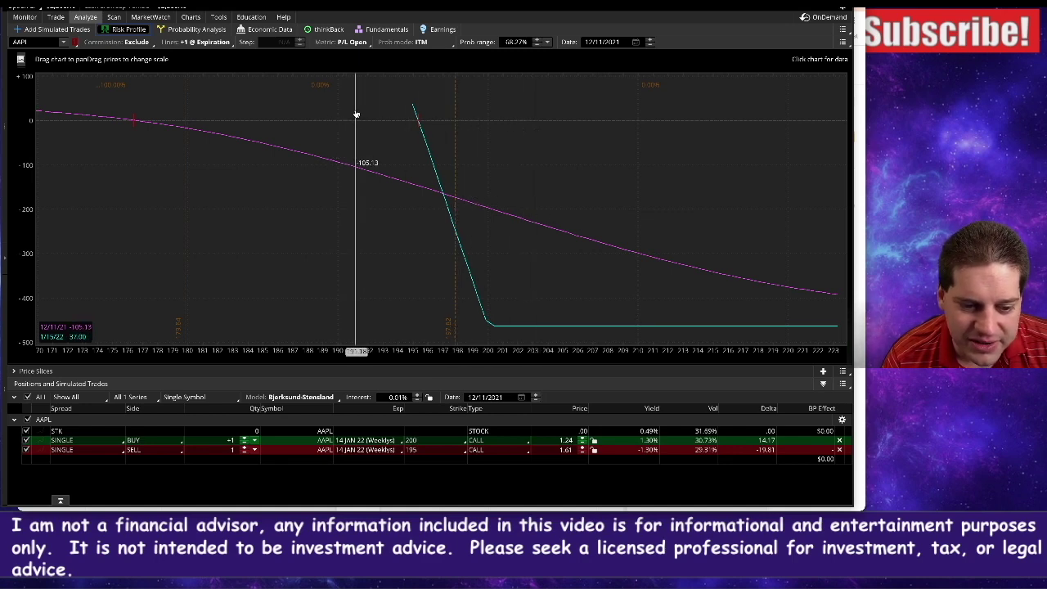
click(187, 18)
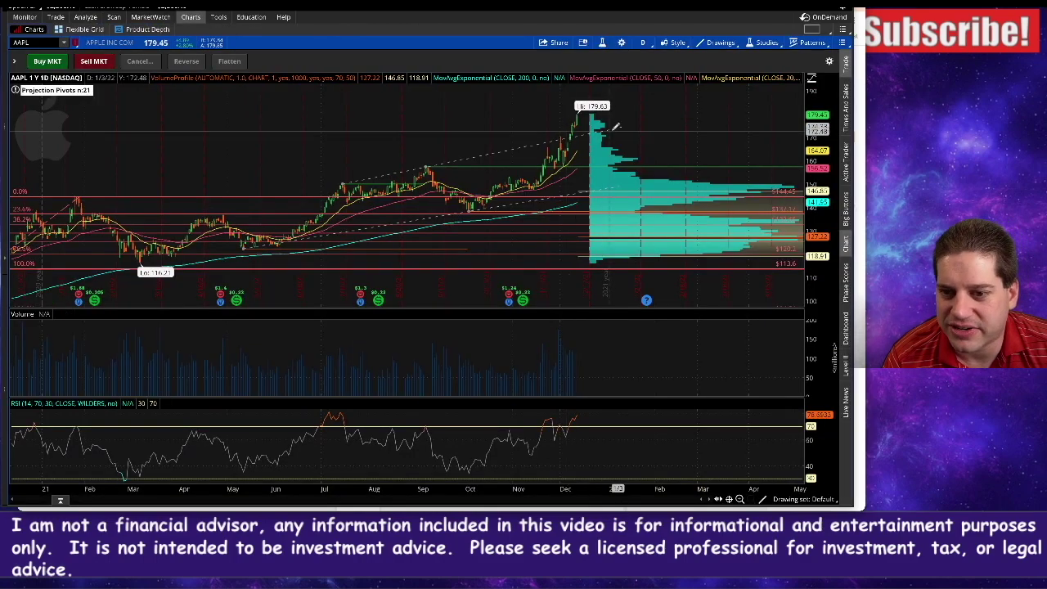
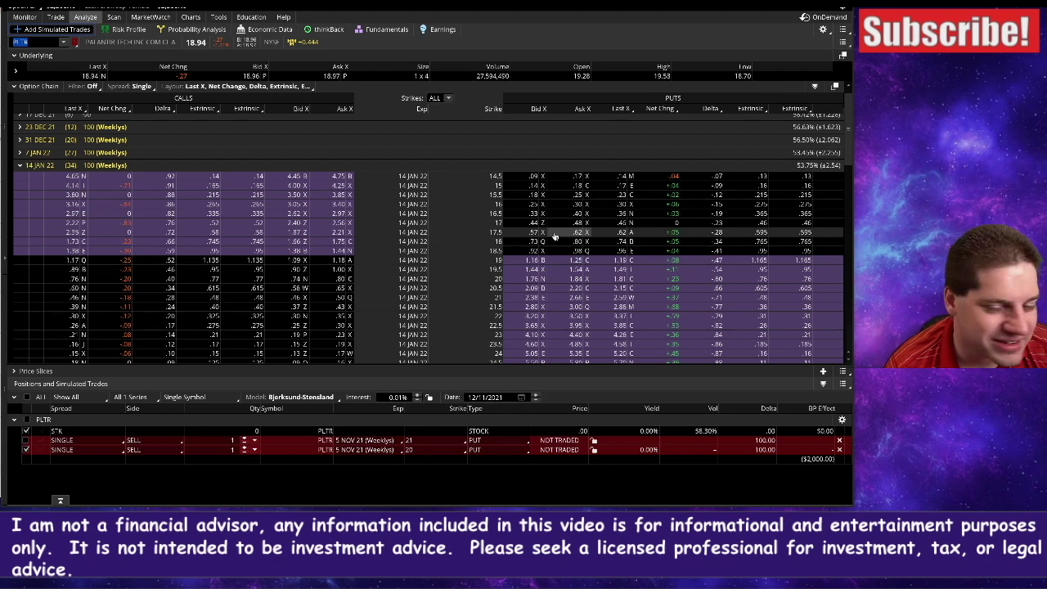
Switch to the DivShare spreadsheet and record PLTR 1/14 17.50 in E14 with a premium of 0.6 in F14.
key(alt+Tab)
click(342, 404)
text(PLTR 1/1)
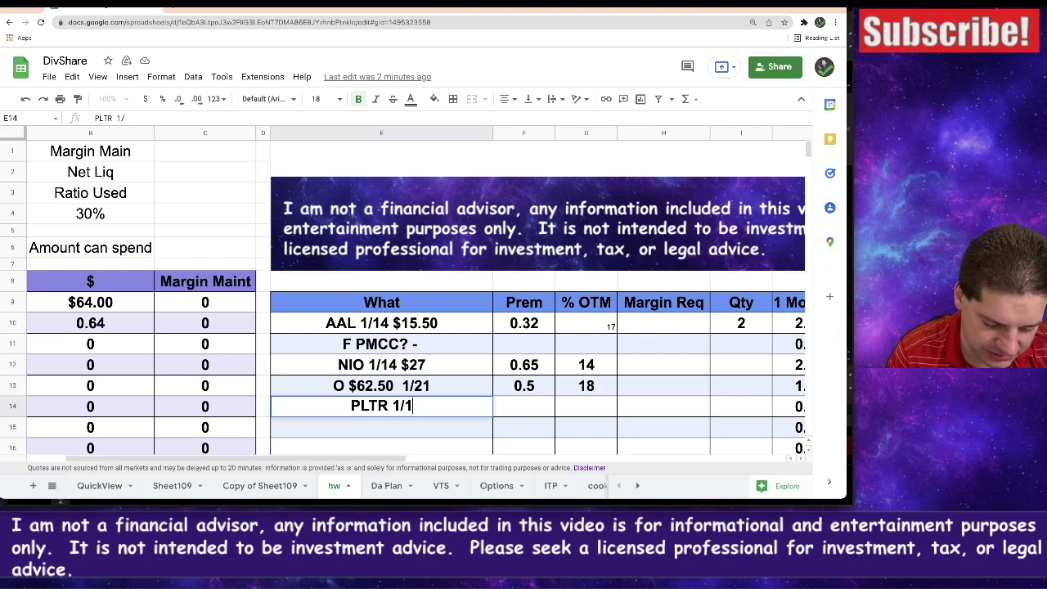
text(4 17.50)
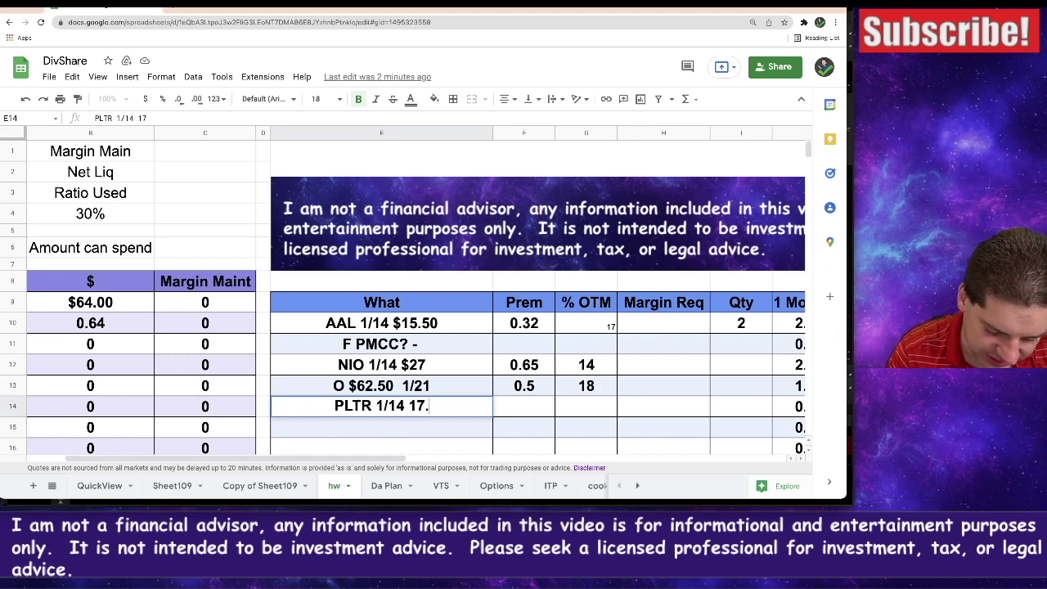
key(Tab)
text(0.6)
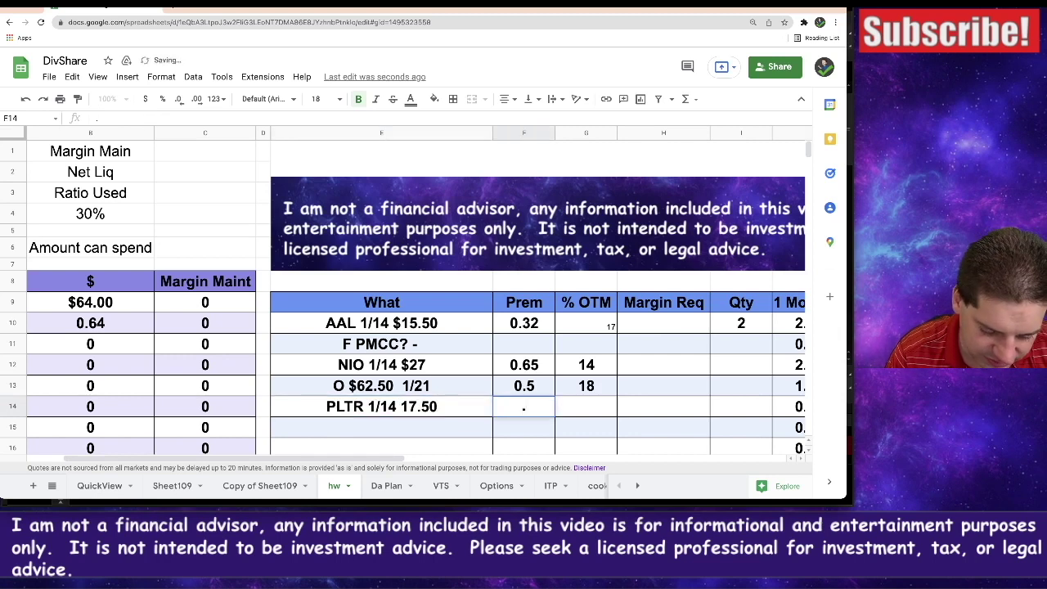
Look up the 17.5 put's delta in the PLTR option chain and enter 28 as its % OTM in G14.
key(Tab)
drag(600, 1, 608, 247)
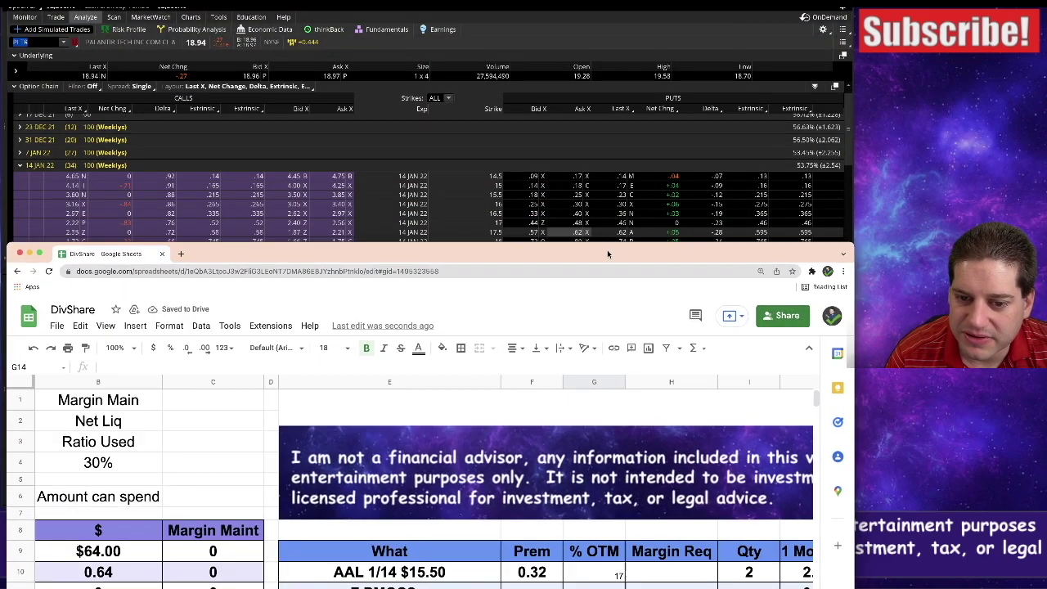
drag(615, 245, 615, 200)
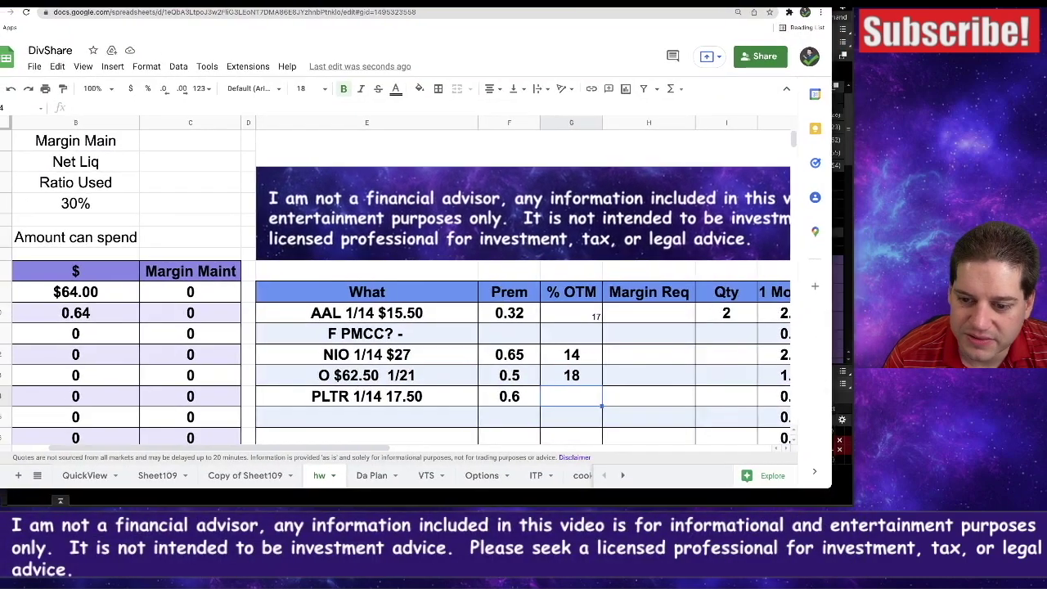
text(3)
key(BackSpace)
text(28)
Enter a quantity of 3 for the PLTR trade in I14, leaving its margin requirement blank.
key(Tab)
key(Tab)
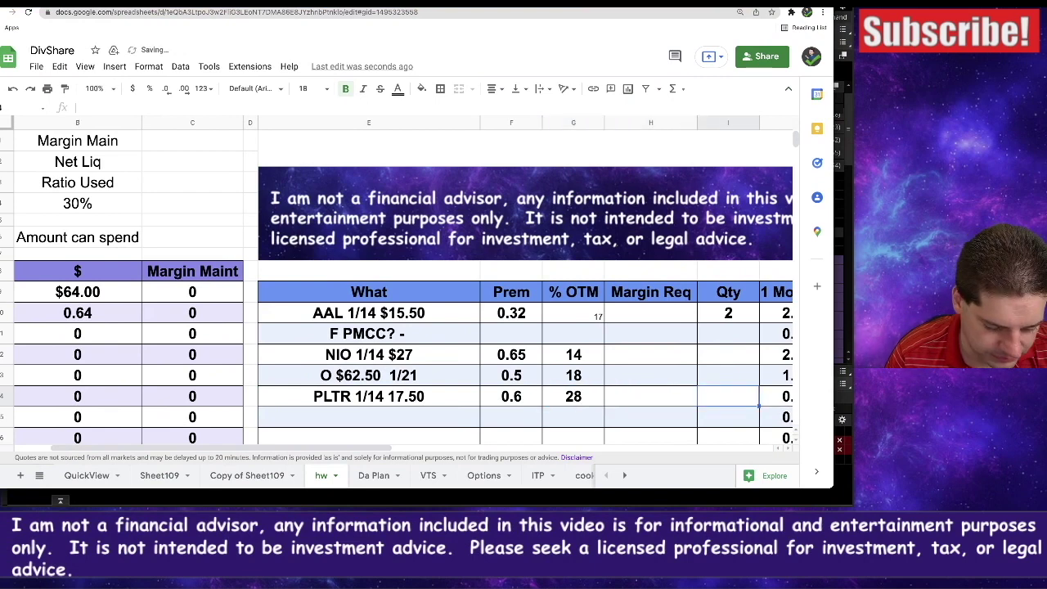
text(3)
key(Tab)
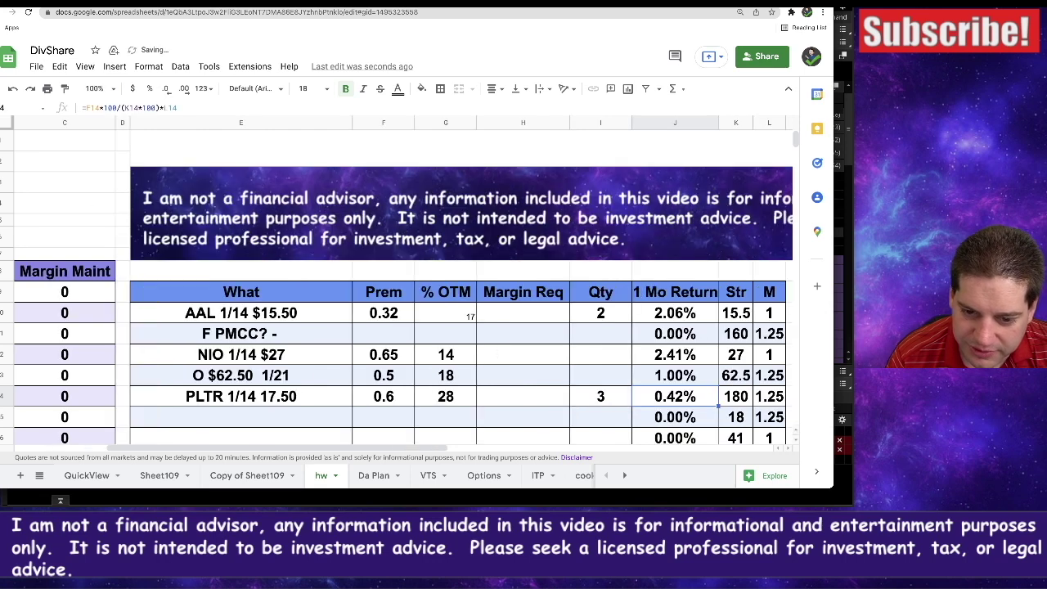
Set the PLTR trade's strike in K14 to 17.5 and its M value in L14 to 1.
key(Tab)
key(Tab)
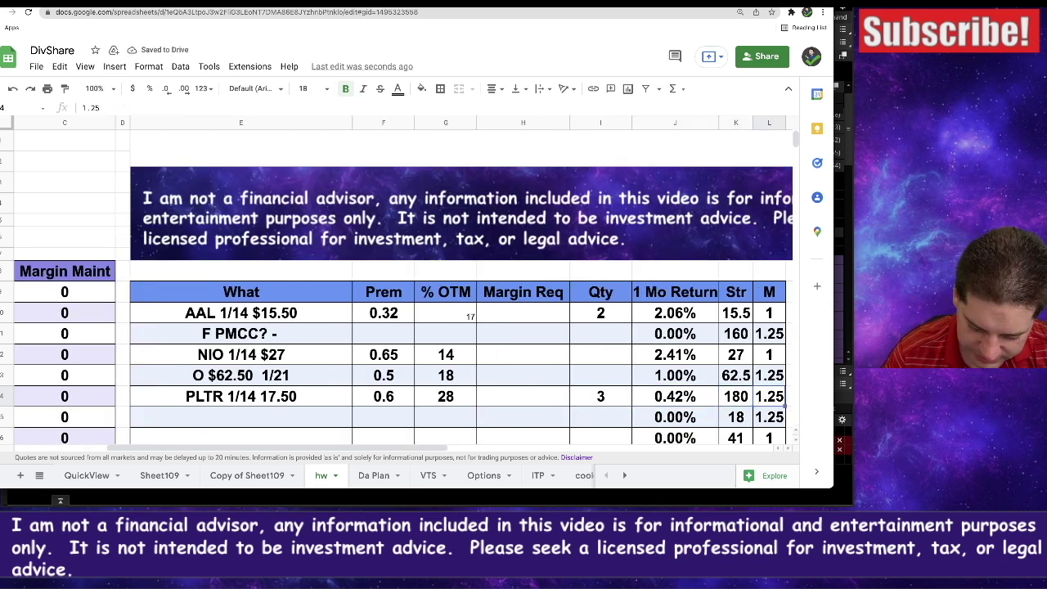
key(Left)
text(17.5)
key(Tab)
text(1)
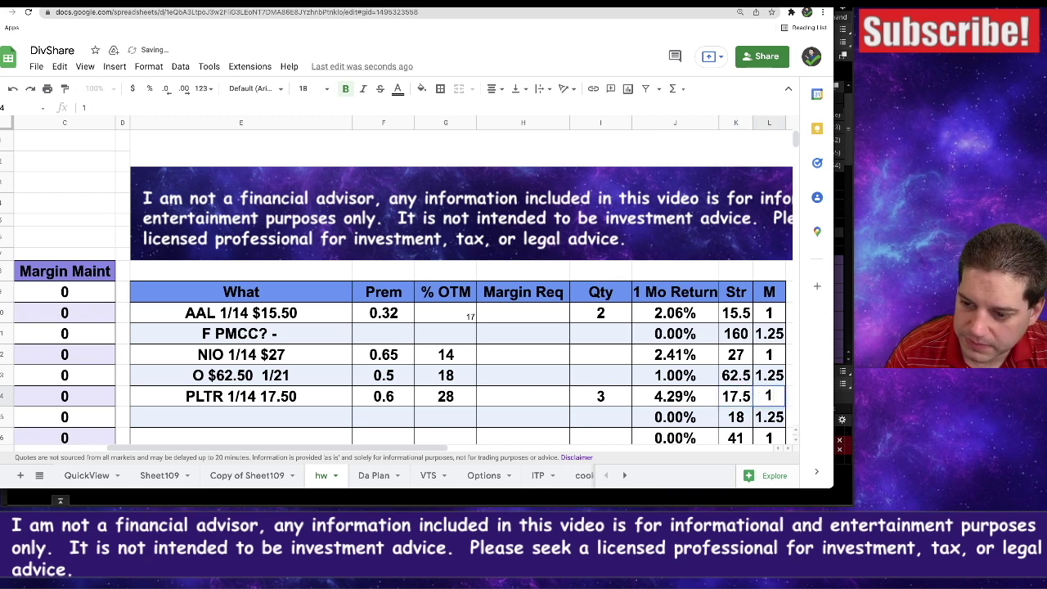
key(Return)
Check the PLTR trade's one-month return in J14 and switch back to the PLTR option chain in thinkorswim.
click(680, 393)
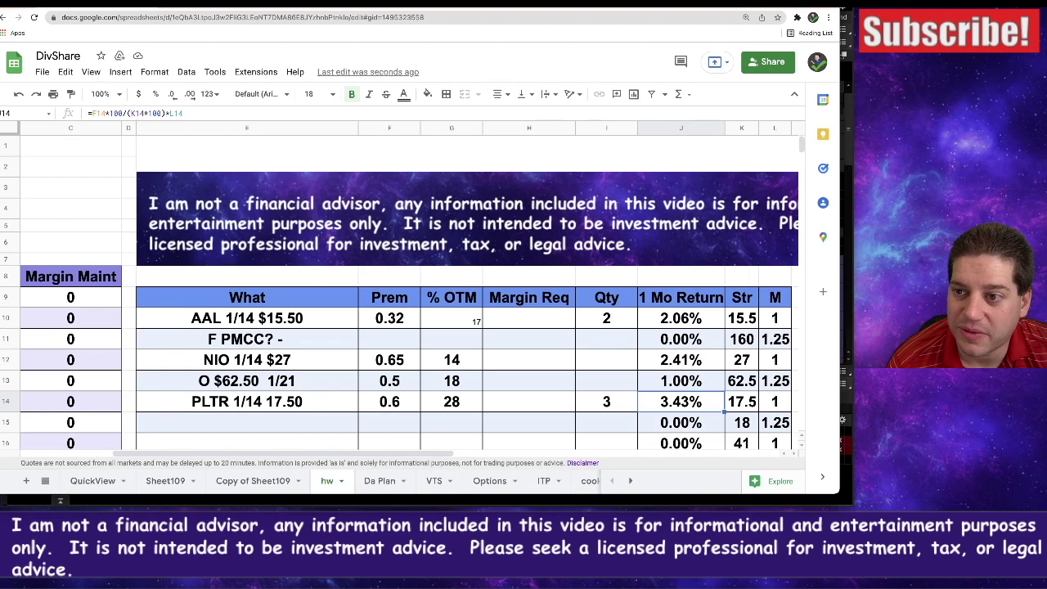
key(alt+Tab)
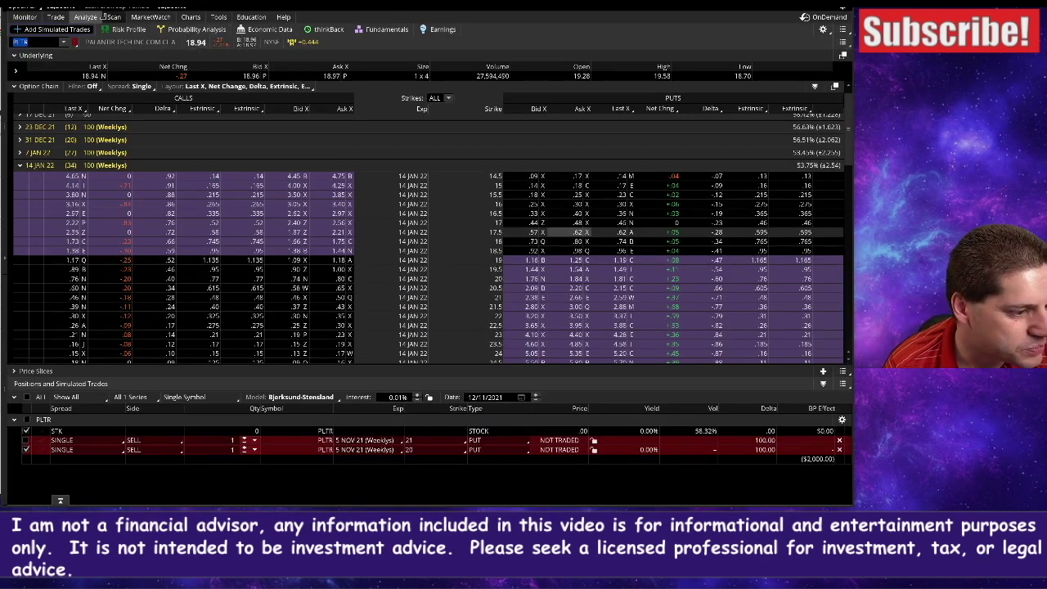
Load the RBLX option chain and bring its 14 JAN 22 strikes into view.
click(31, 43)
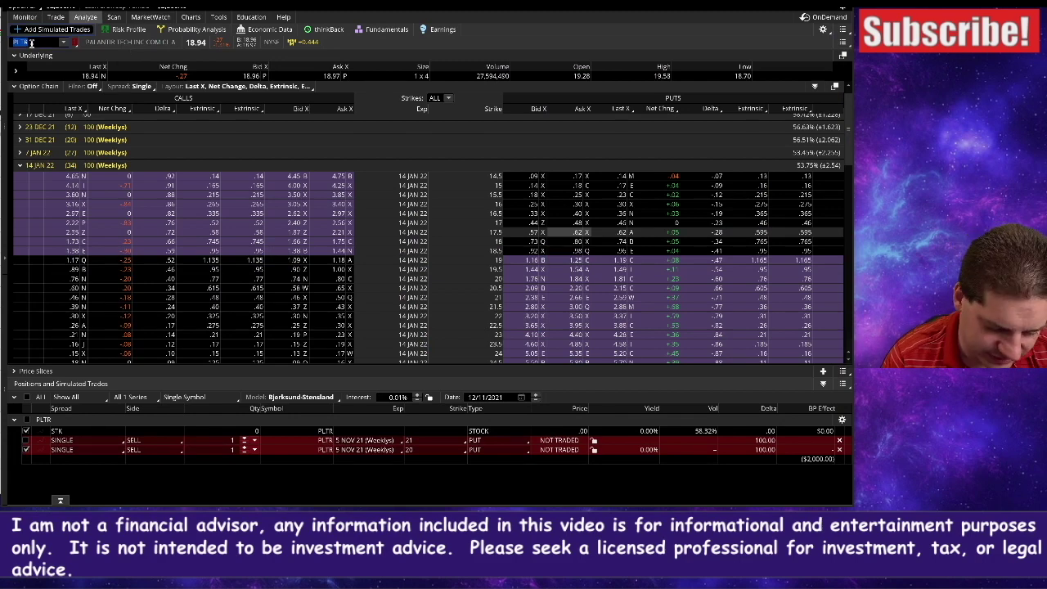
text(RBLX)
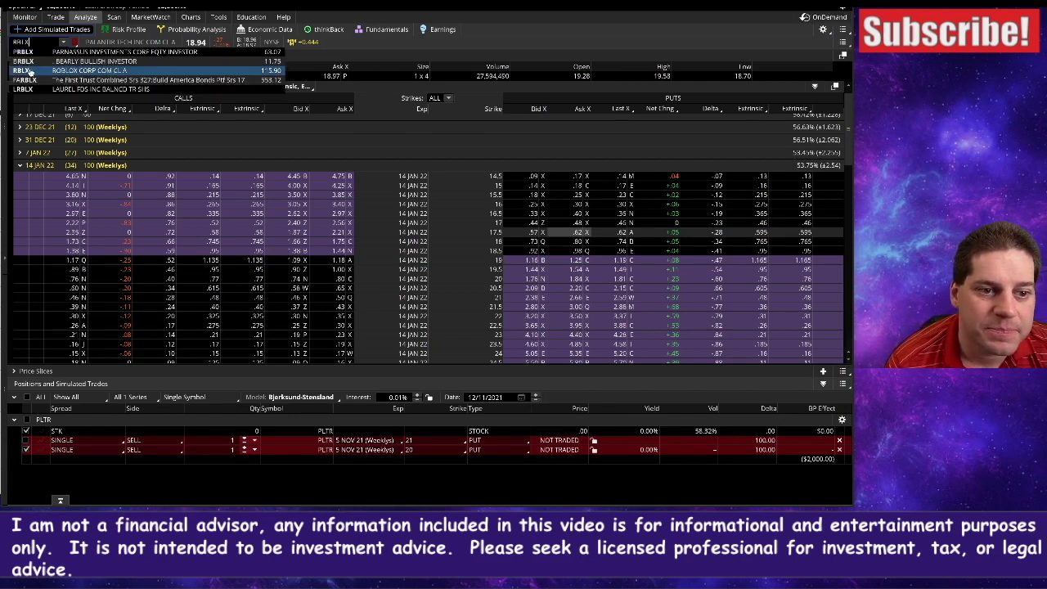
click(31, 72)
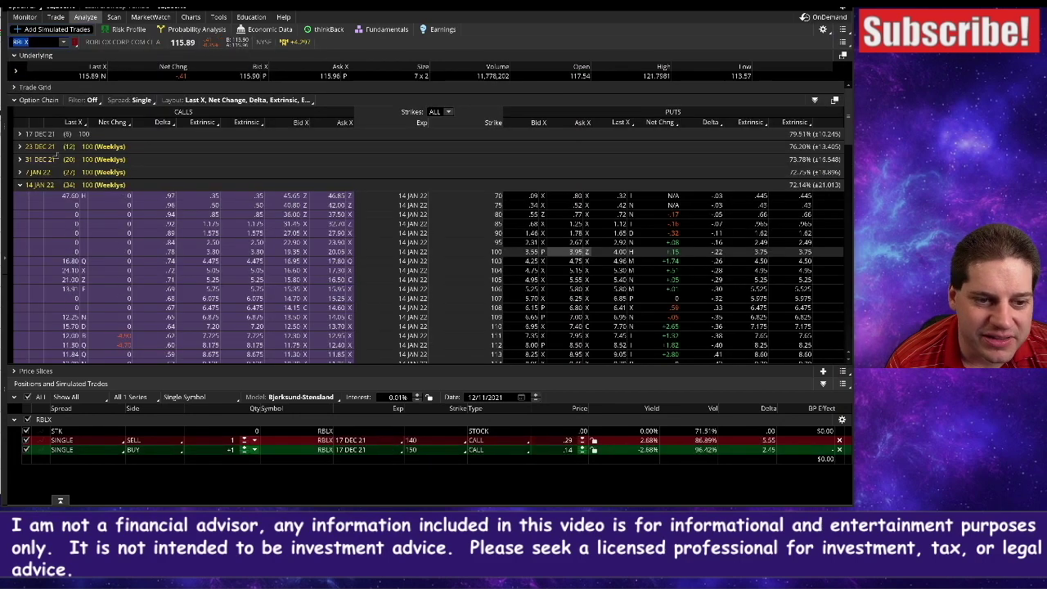
scroll(374, 222, down, 3)
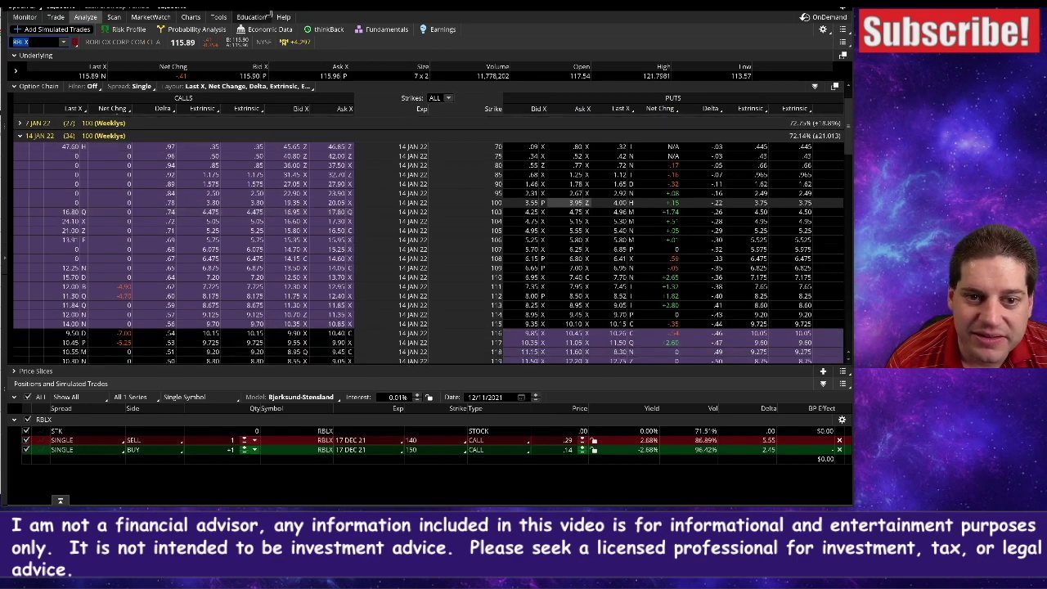
Check the RBLX price chart and return to its option chain.
click(190, 17)
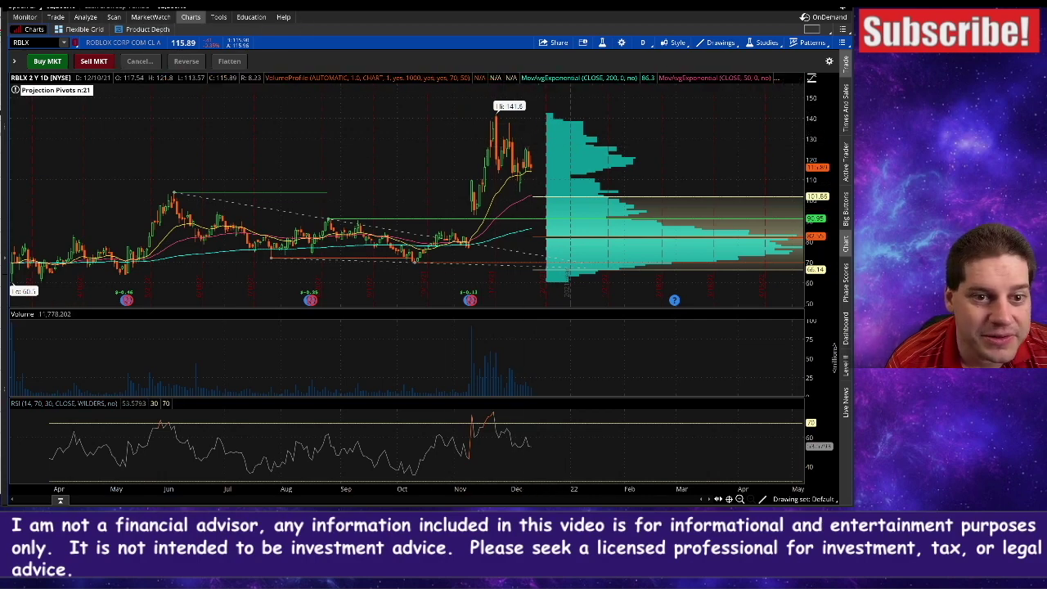
click(56, 16)
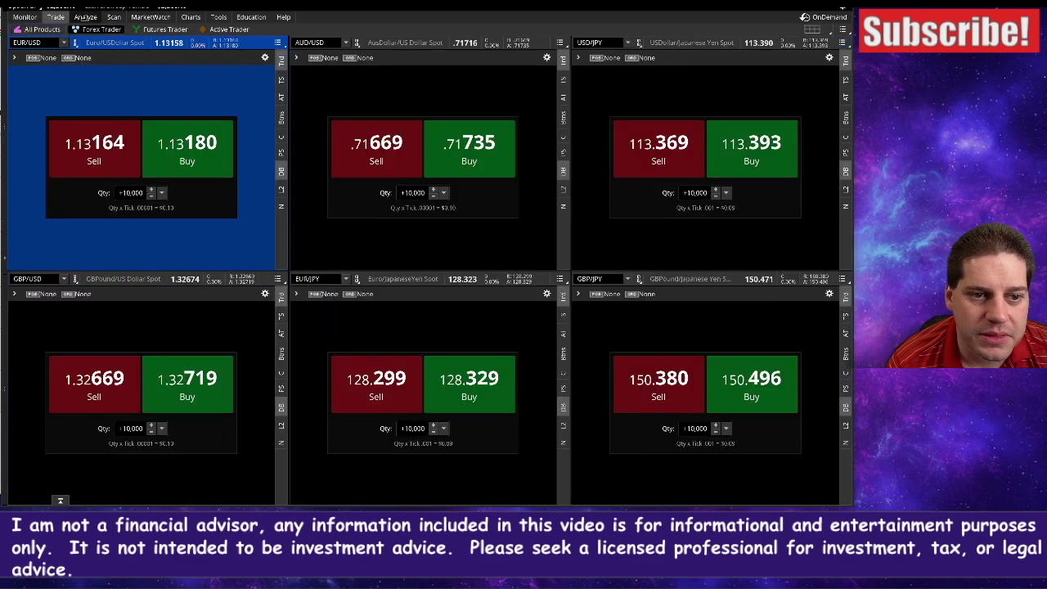
click(85, 16)
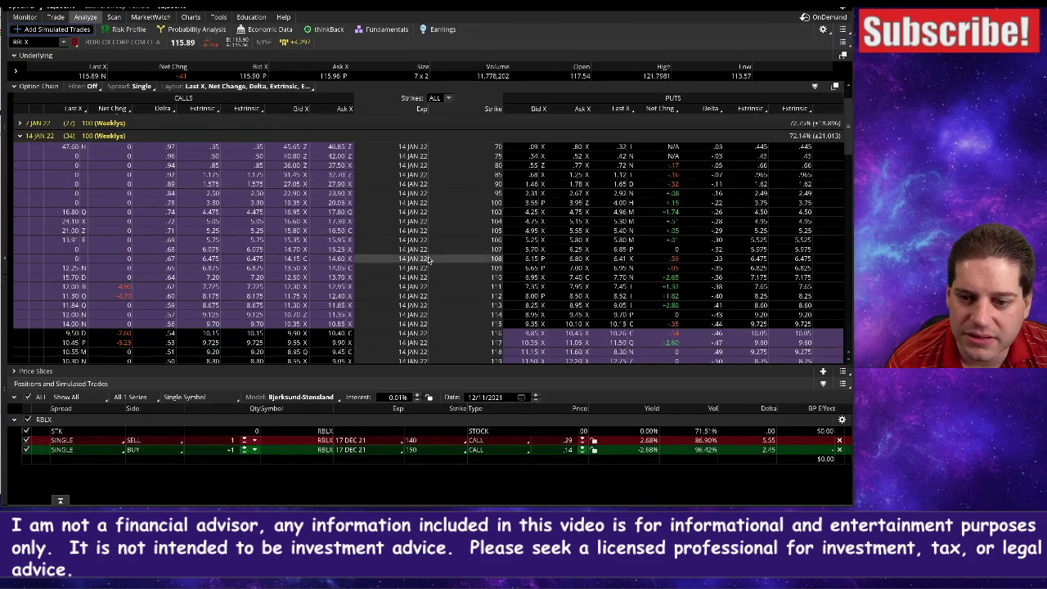
Simulate an RBLX 14 JAN 22 call spread by selling the 150 call and buying the 160 call.
scroll(475, 293, down, 3)
scroll(505, 306, down, 9)
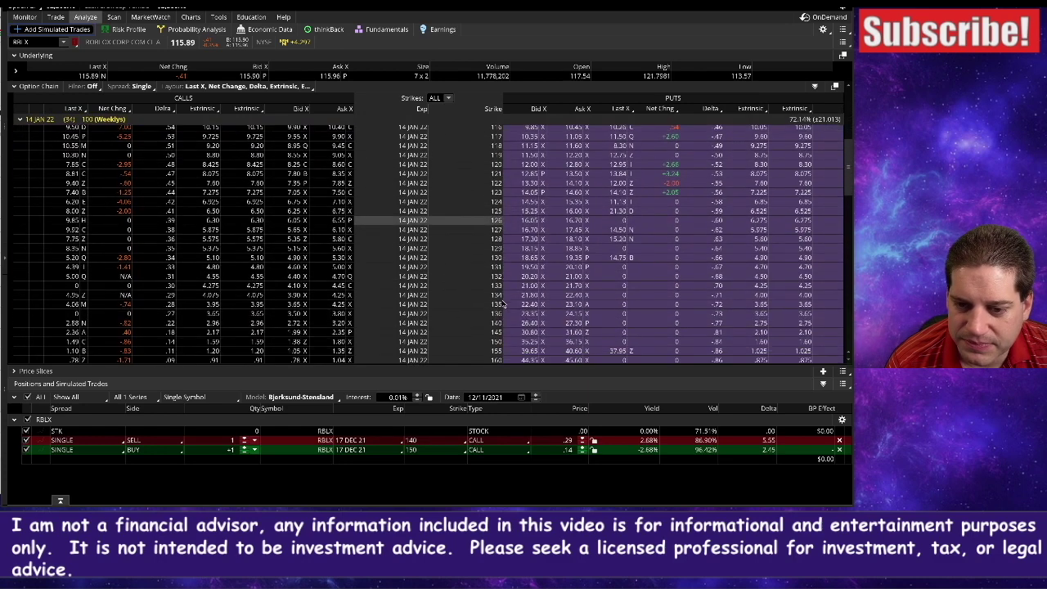
scroll(505, 306, down, 1)
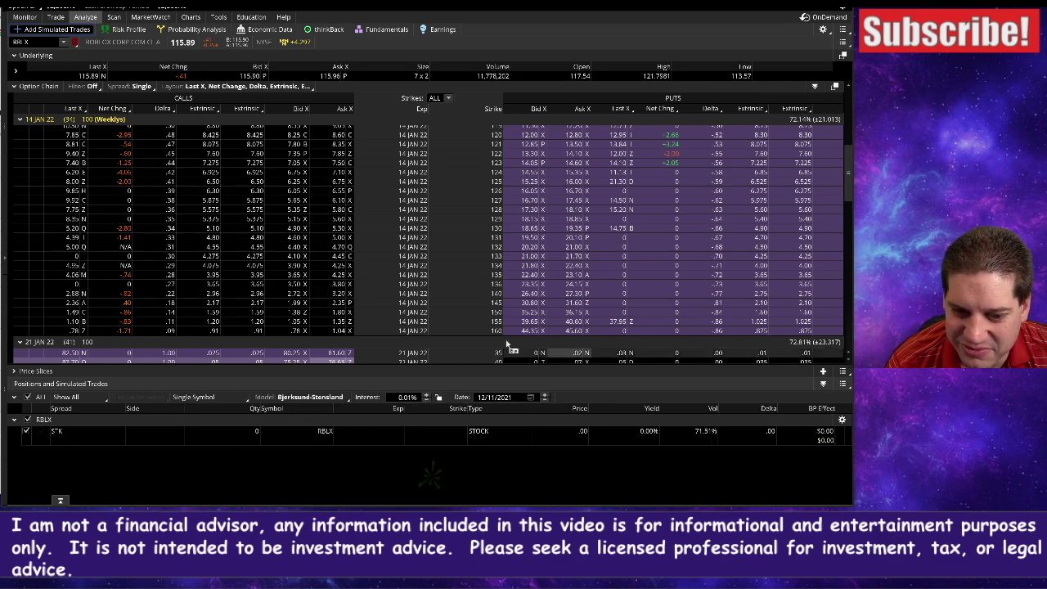
click(301, 312)
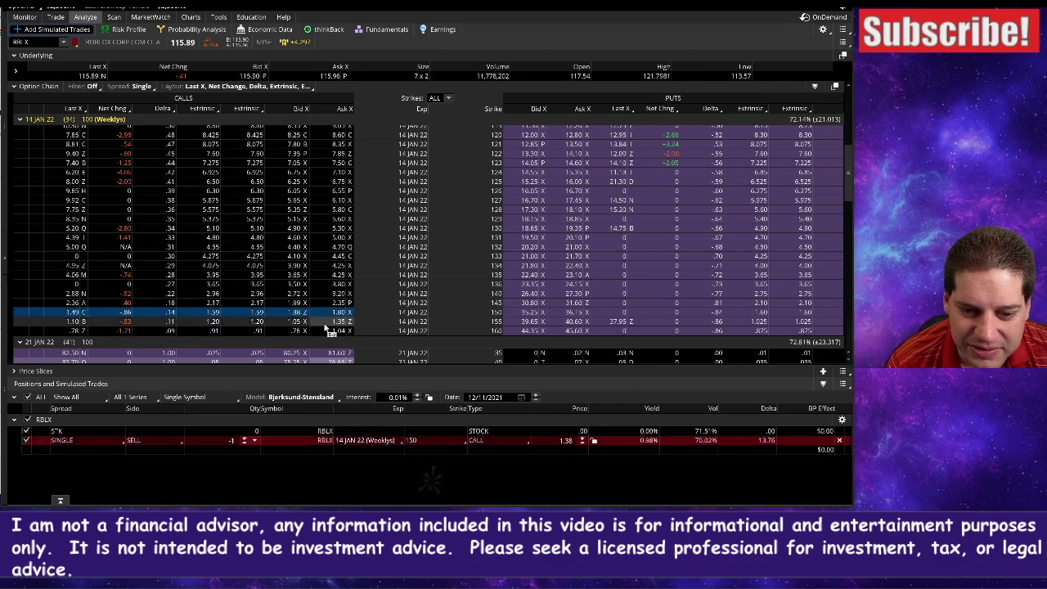
click(330, 330)
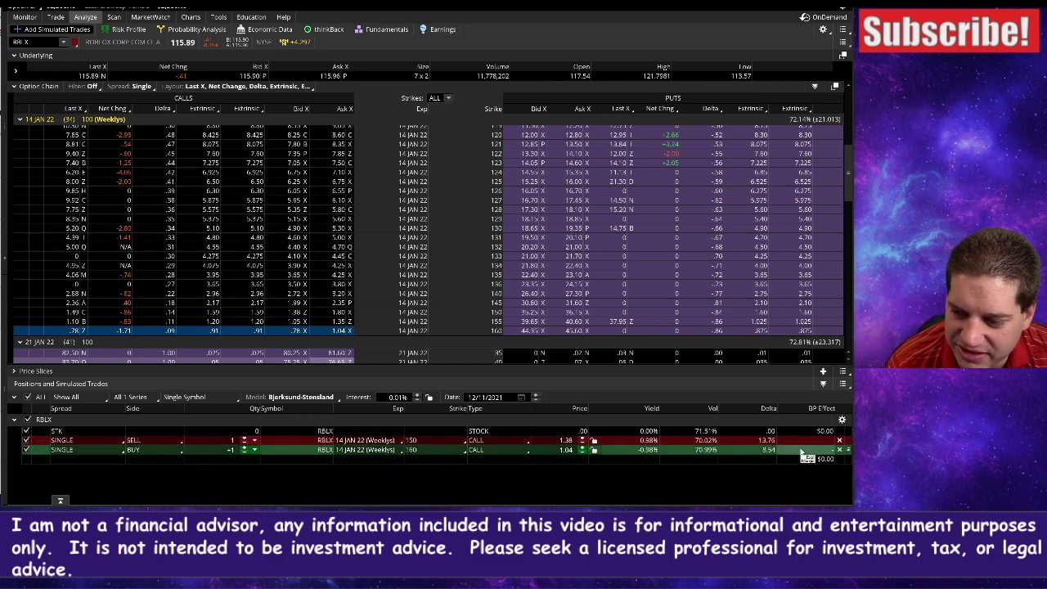
Remove both simulated RBLX legs and add the same 150/160 call spread again.
click(838, 444)
click(838, 441)
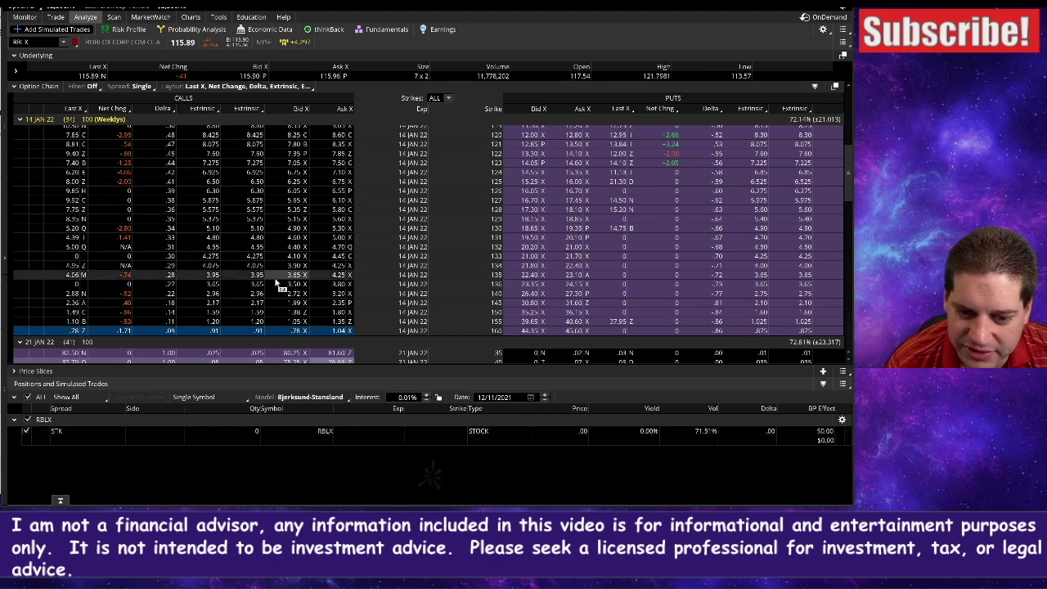
click(296, 322)
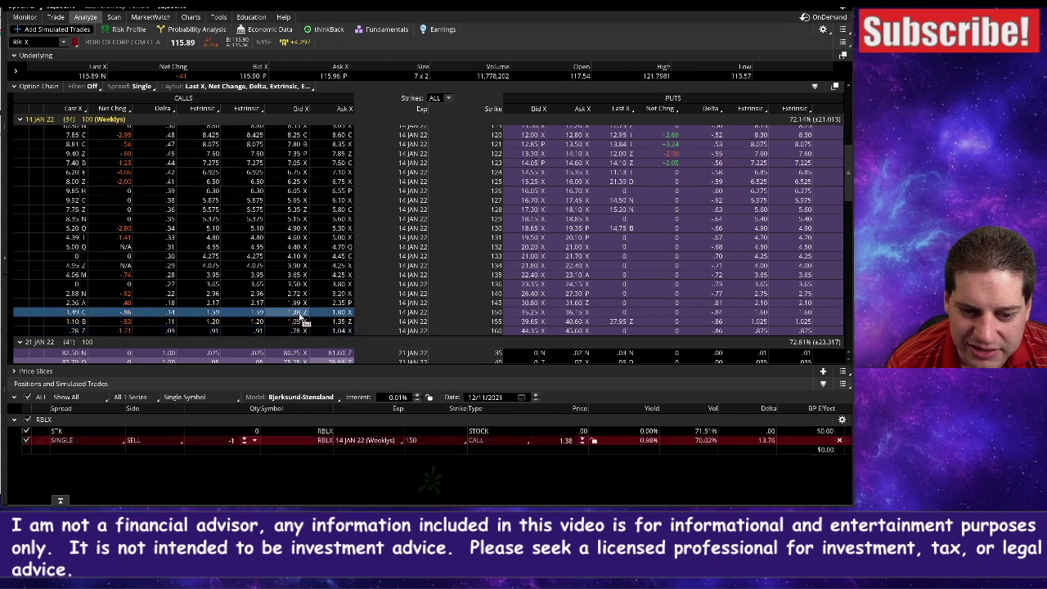
click(343, 331)
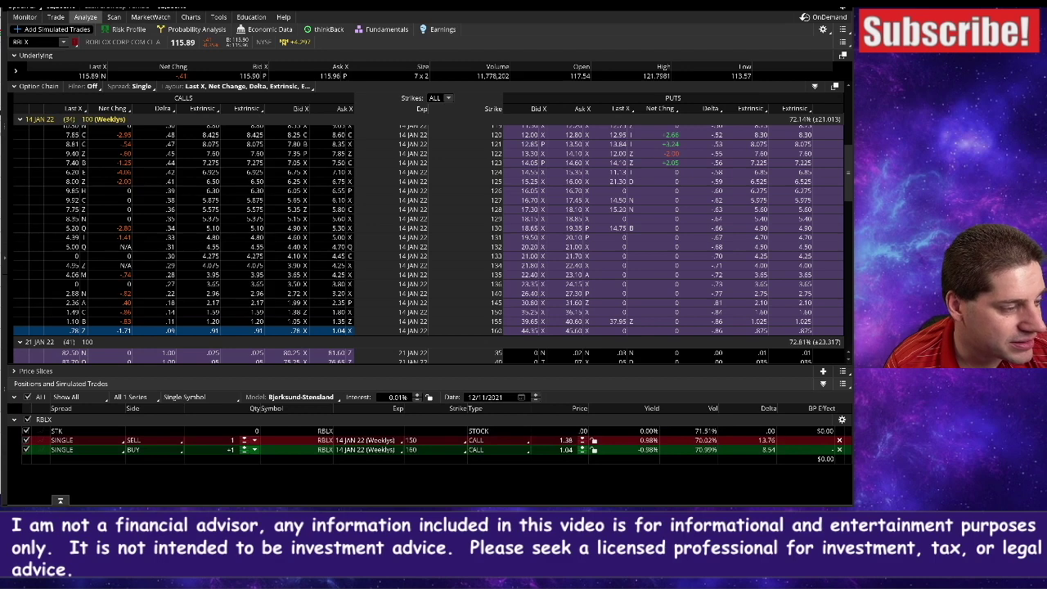
Work out the RBLX spread's return in the calculator by dividing 34 by 1000.
click(441, 323)
click(384, 299)
click(469, 253)
click(386, 323)
click(399, 347)
click(398, 347)
click(398, 347)
click(473, 349)
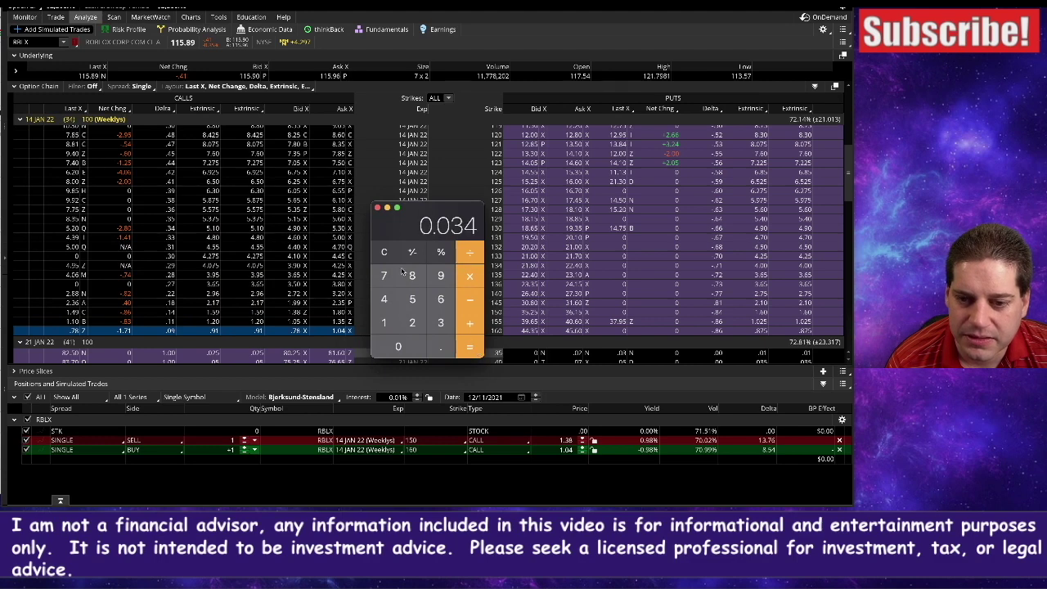
Multiply the quotient by 100 to express the return as a percentage, and minimize the calculator.
click(469, 277)
click(384, 323)
click(398, 347)
click(399, 347)
click(470, 346)
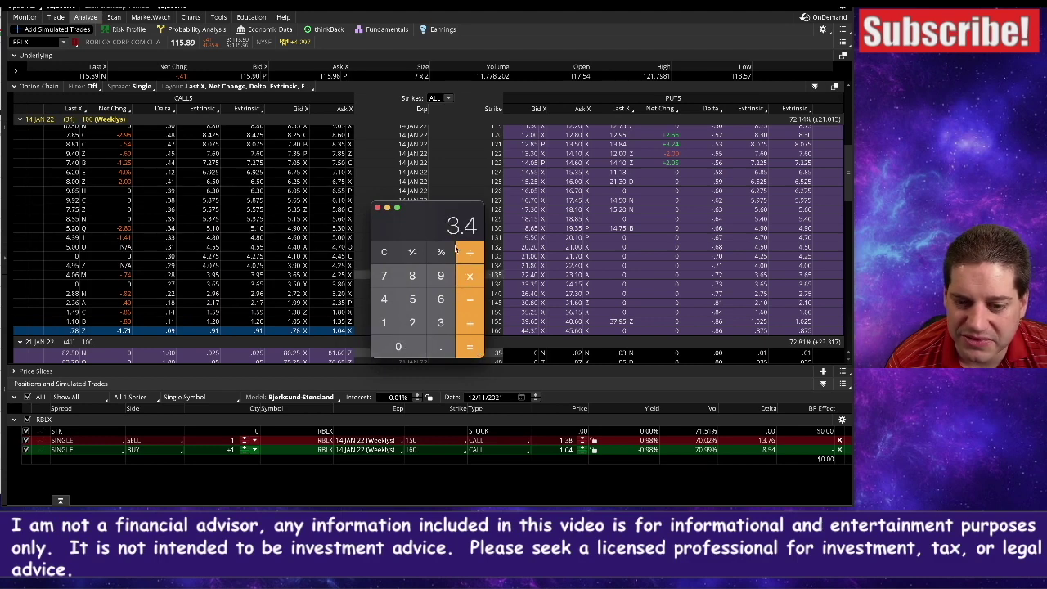
drag(428, 213, 969, 361)
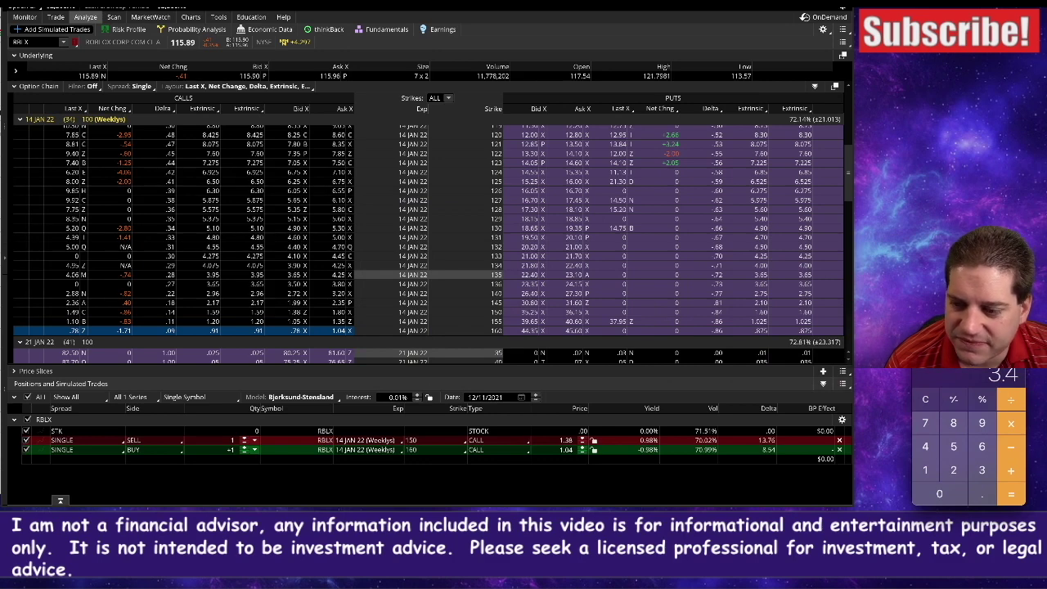
key(super+m)
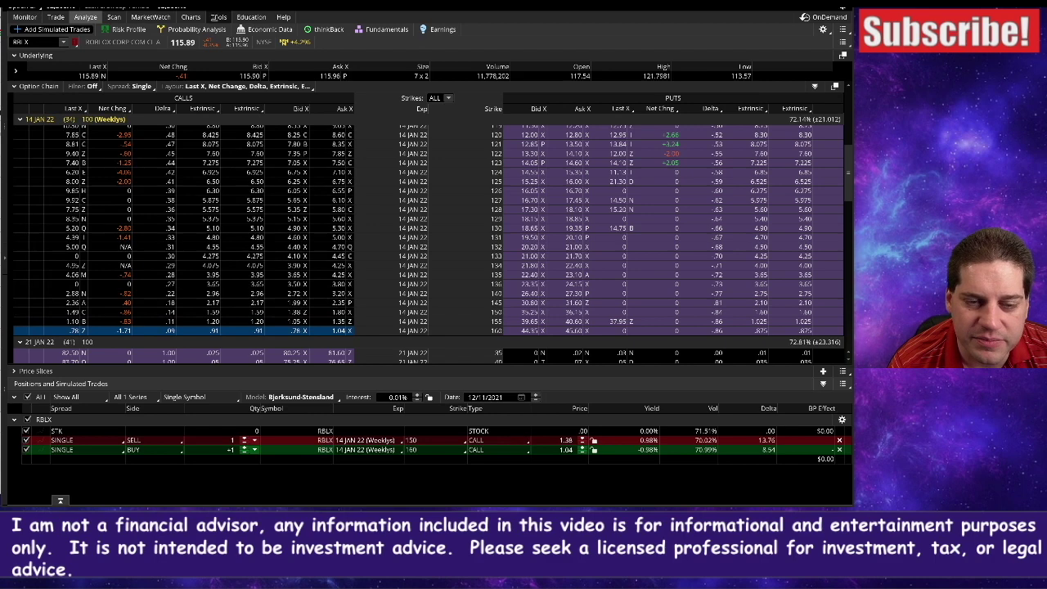
Open the price chart for Visa (V).
click(191, 17)
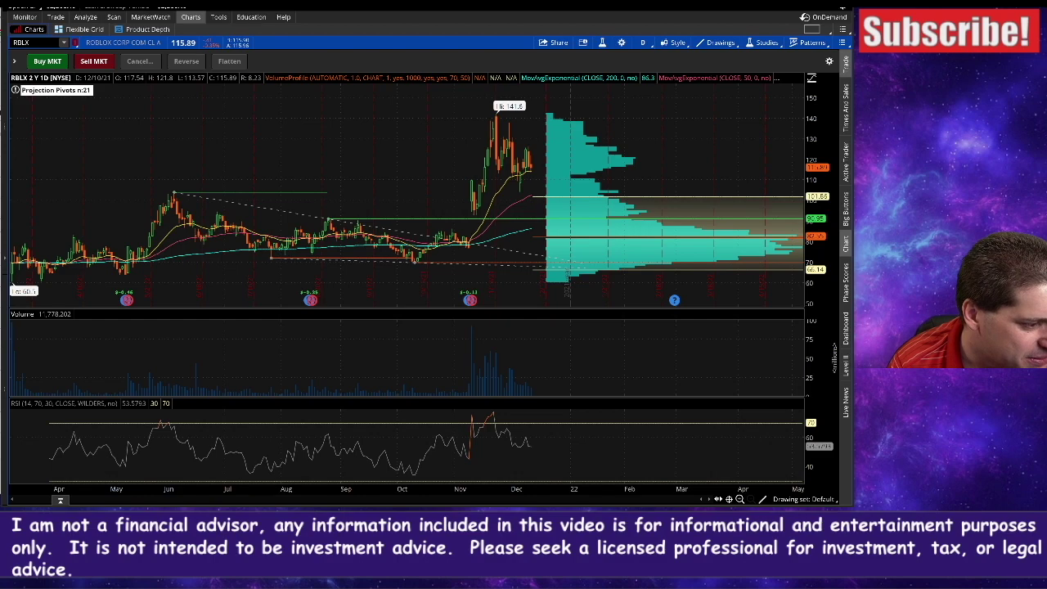
click(26, 42)
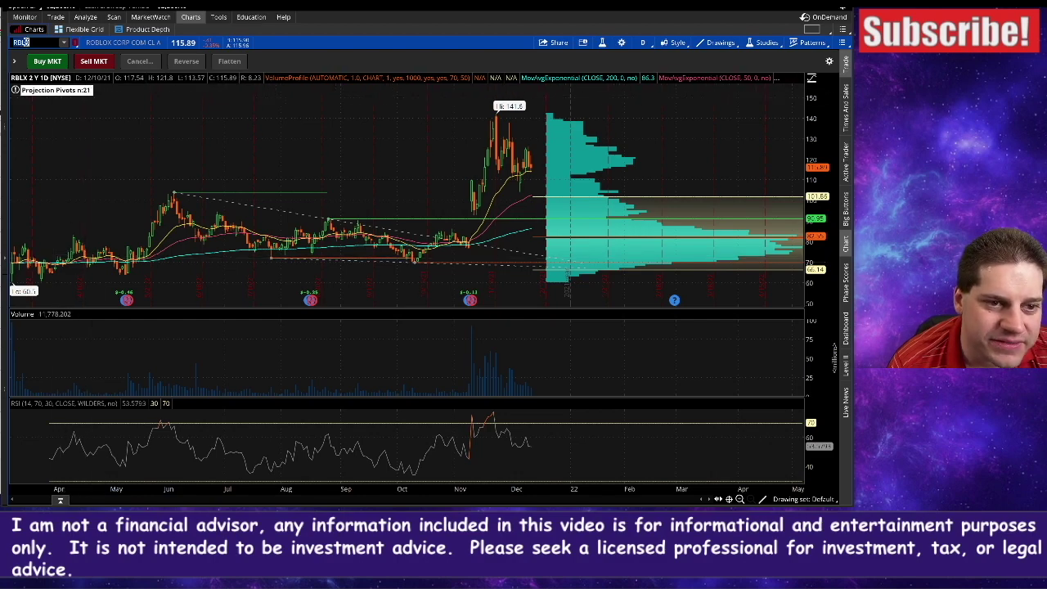
text(V)
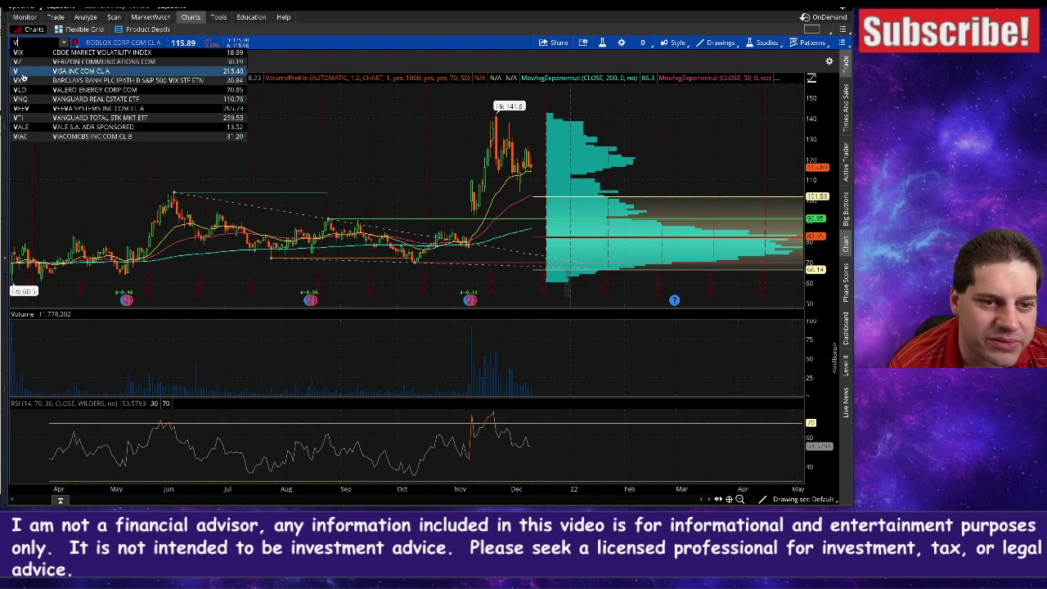
key(Return)
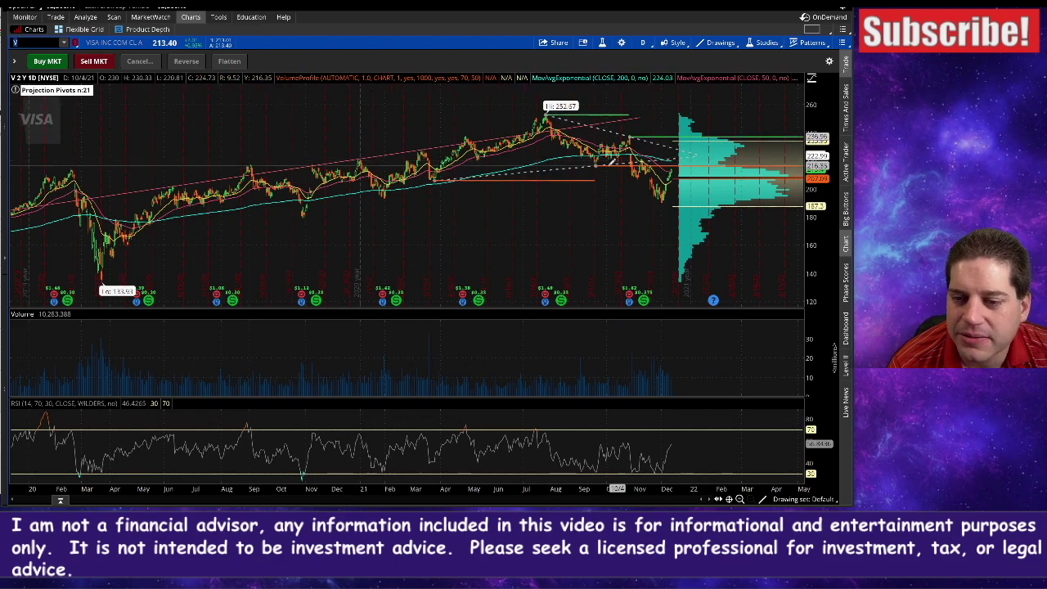
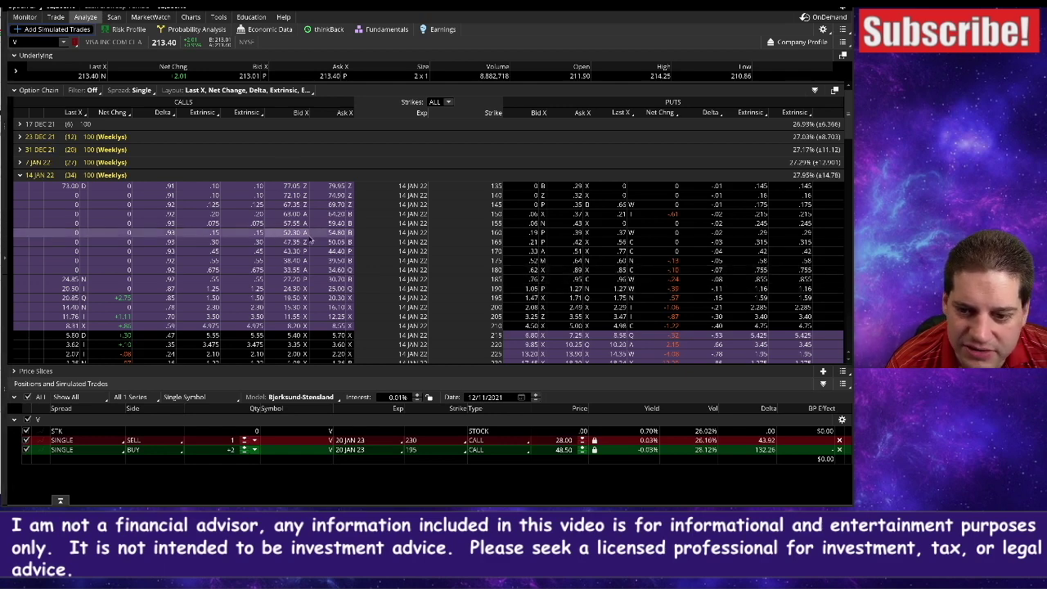
Collapse V's 14 JAN 22 options and review the put strikes of the 21 JAN 22 expiration.
click(23, 174)
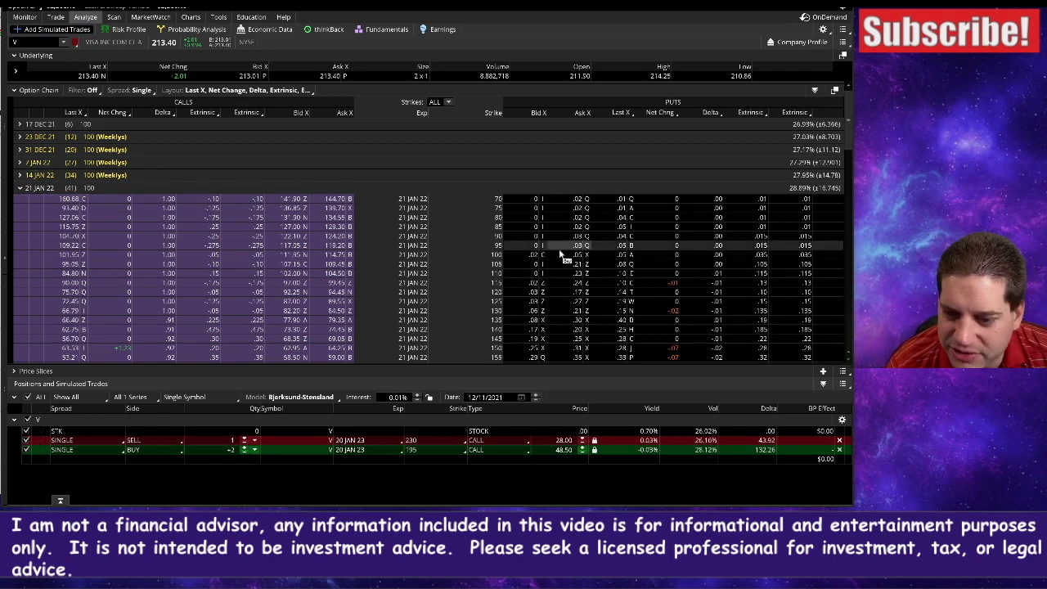
scroll(539, 282, down, 4)
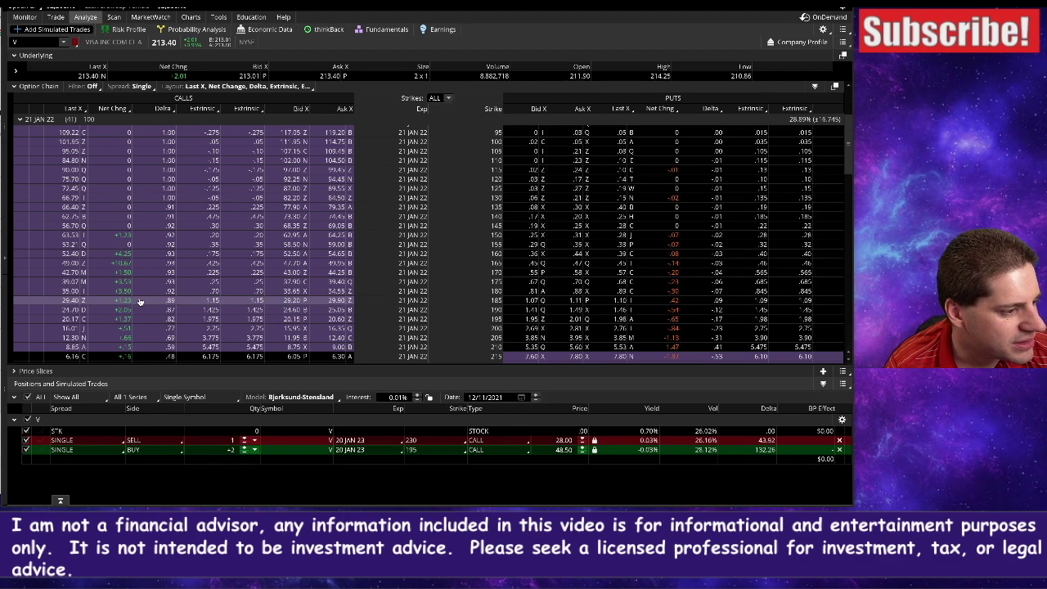
Switch to DivShare's hw sheet and enter the Visa trade as "V 1/22 185" in E15.
key(alt+Tab)
scroll(327, 343, down, 3)
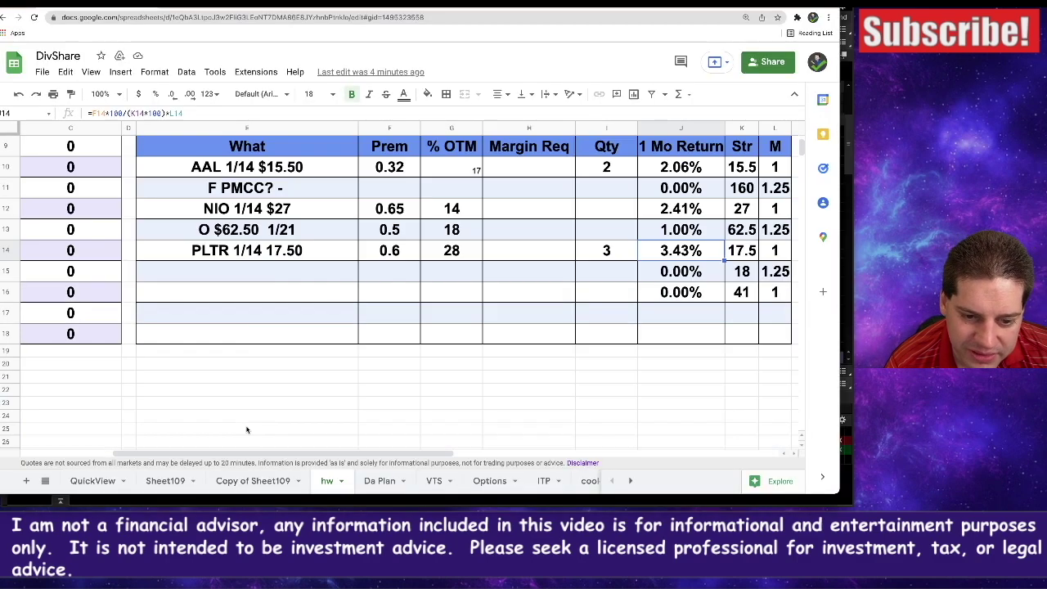
click(268, 274)
text(V)
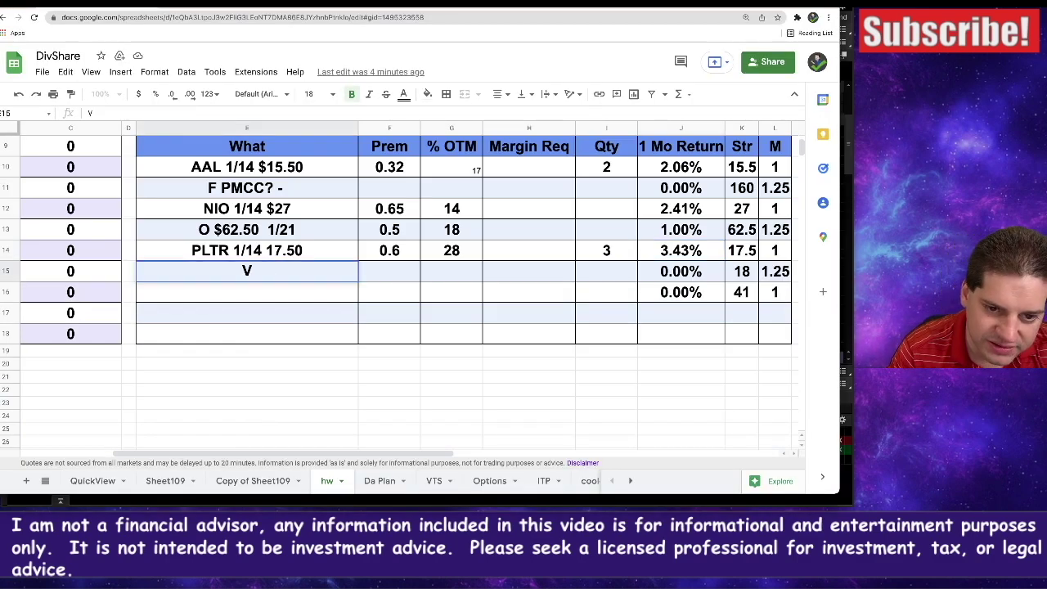
text( 1/2)
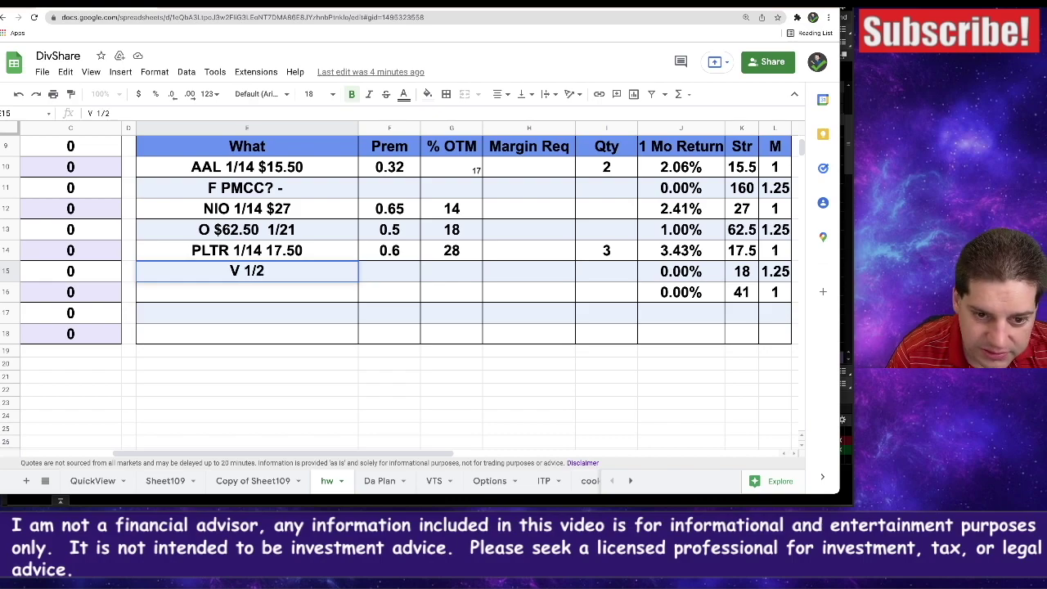
text(3)
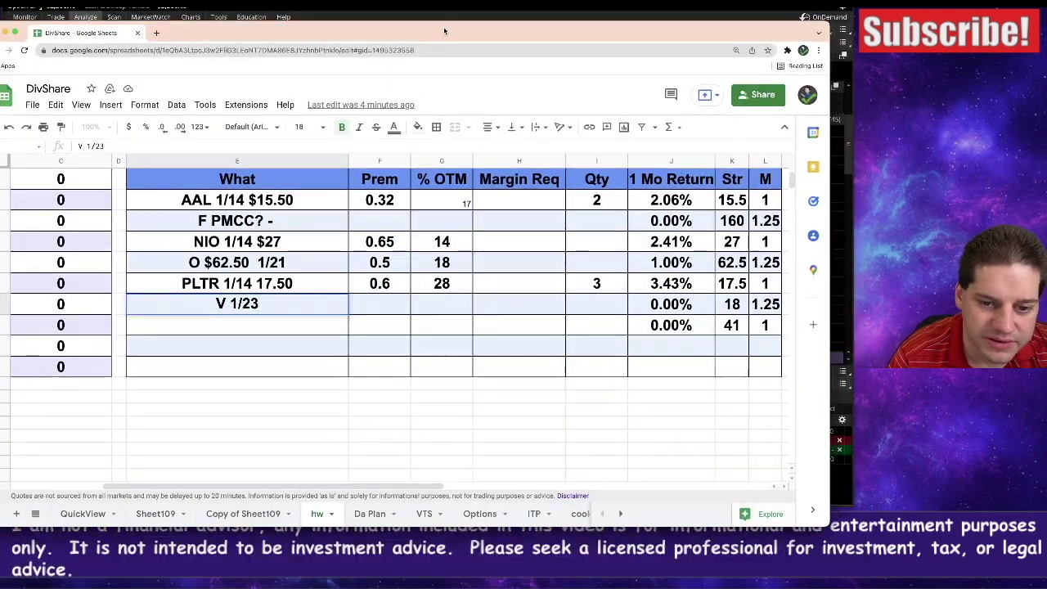
key(BackSpace)
text(2 185)
key(Tab)
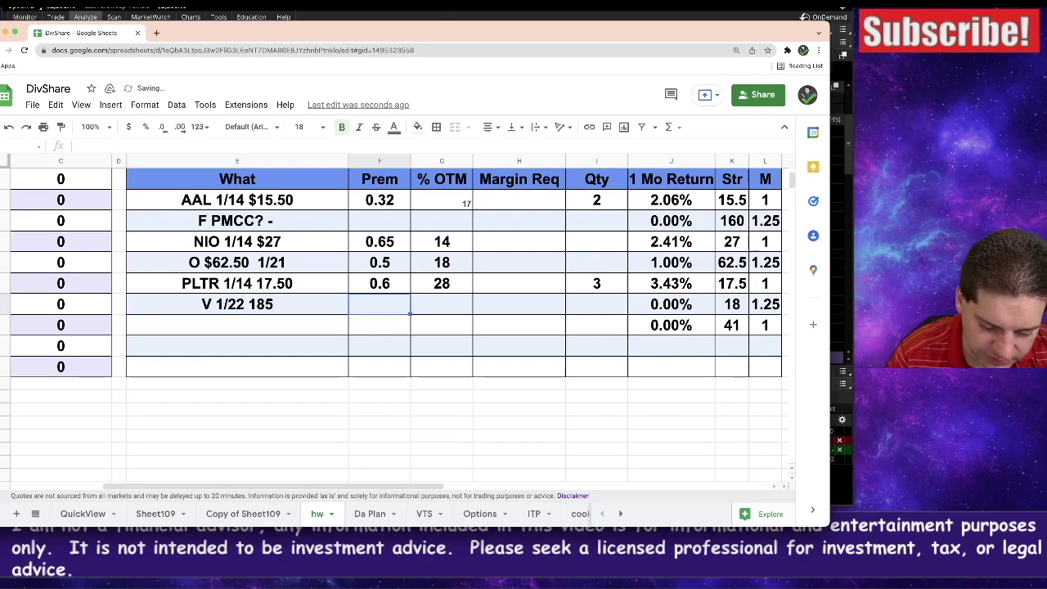
Enter a premium of 1, a % OTM of 9 and a quantity of 1 for the V trade, leaving its margin requirement blank.
text(1)
key(Tab)
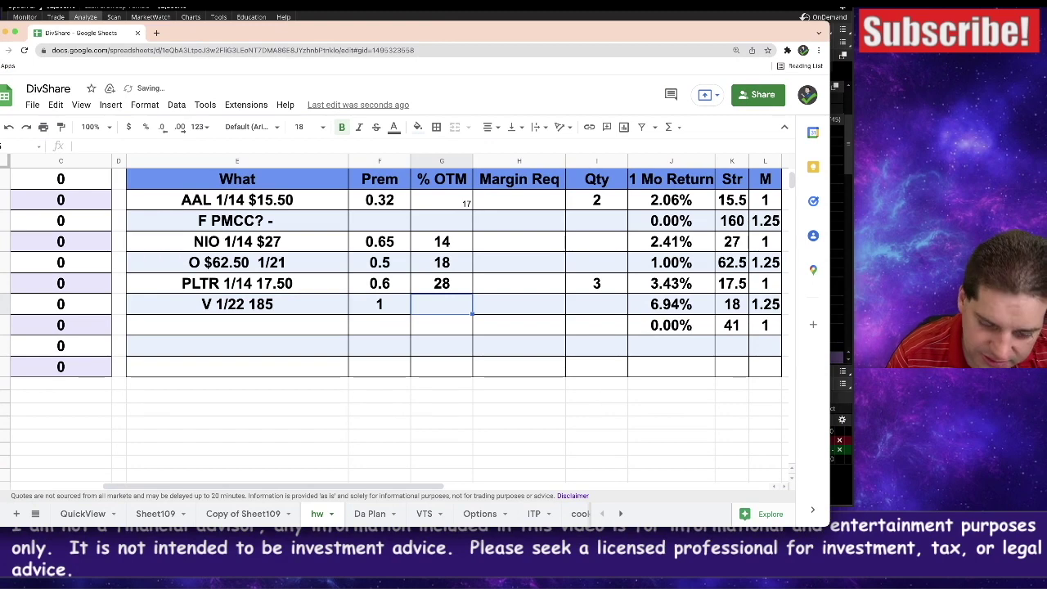
text(9)
key(Tab)
key(Tab)
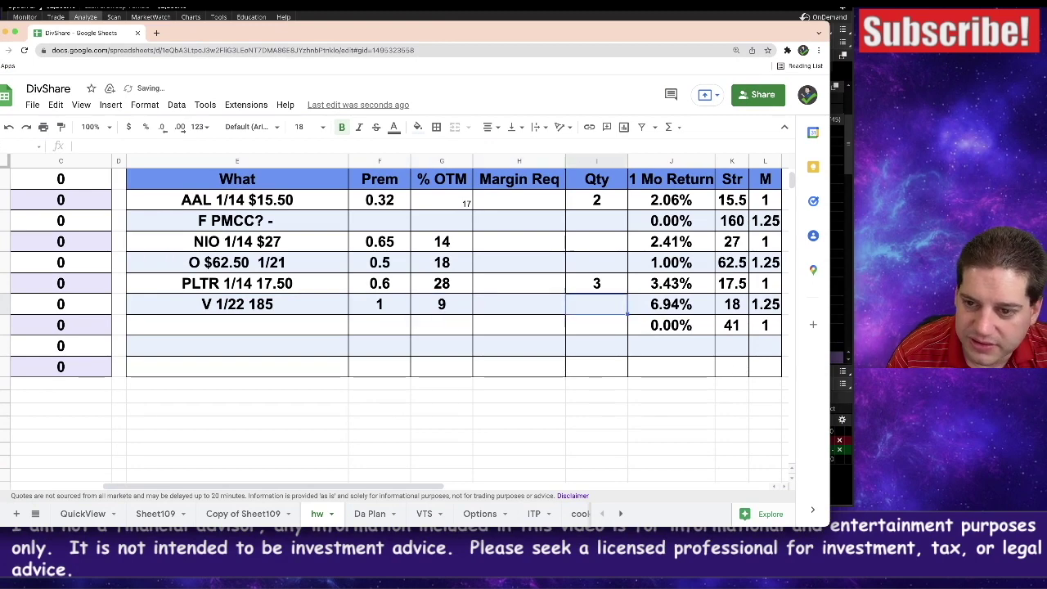
text(1)
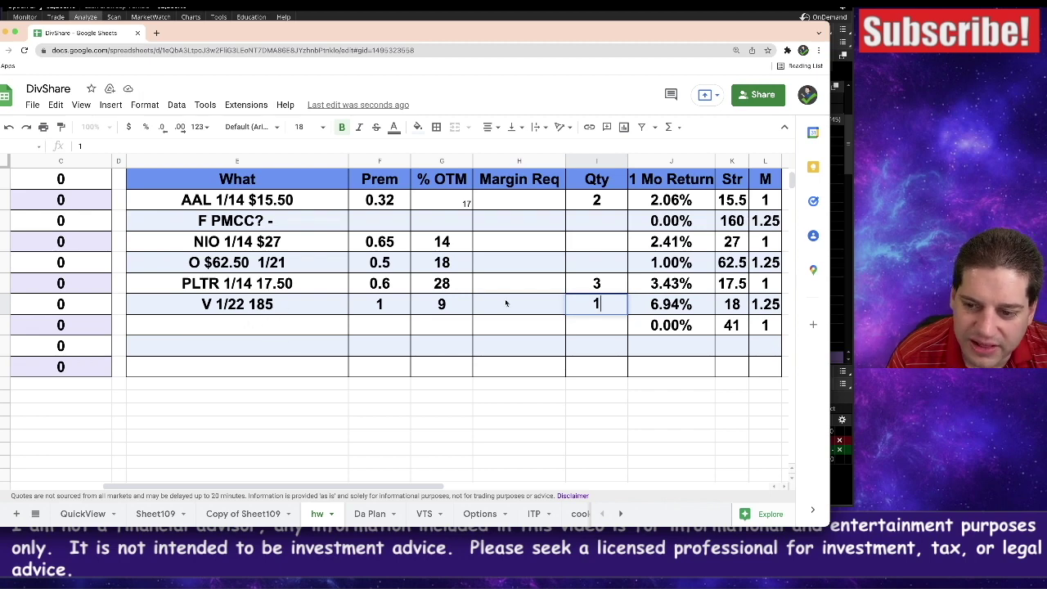
Set the V trade's strike to 185 in its Str cell.
click(671, 304)
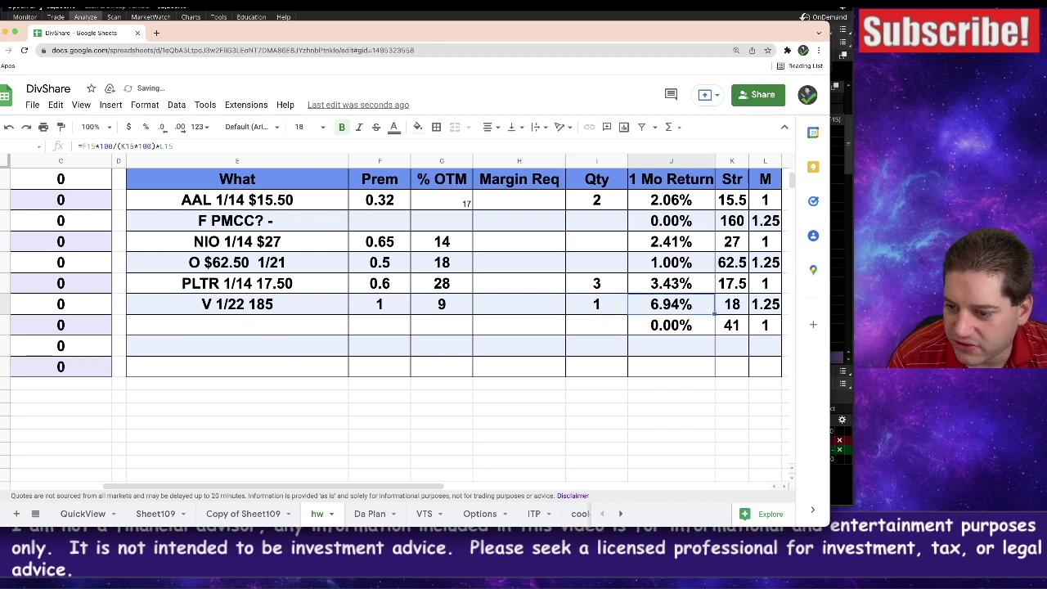
key(Right)
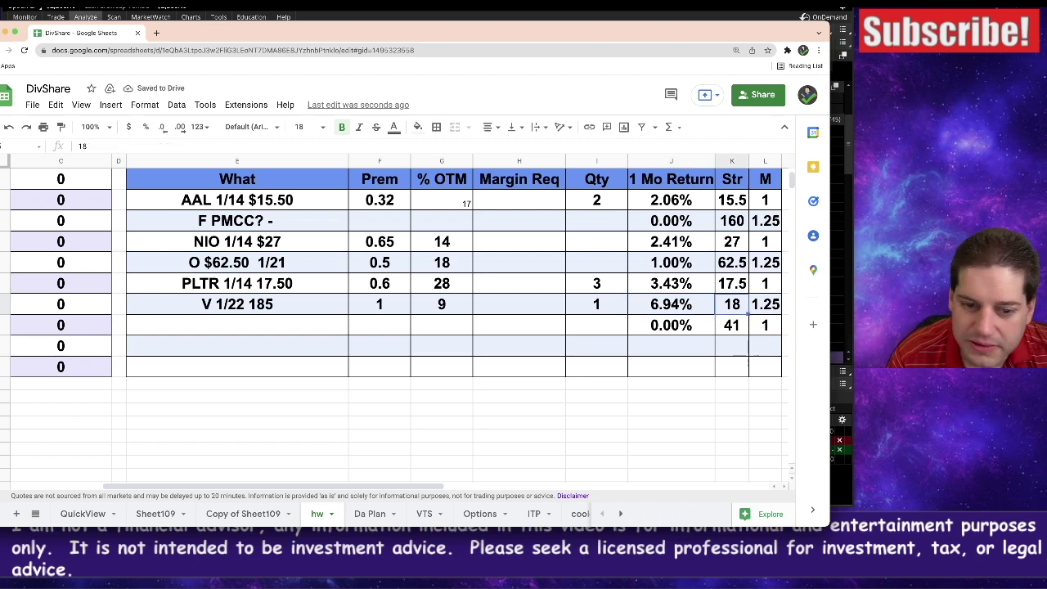
text(185)
key(Right)
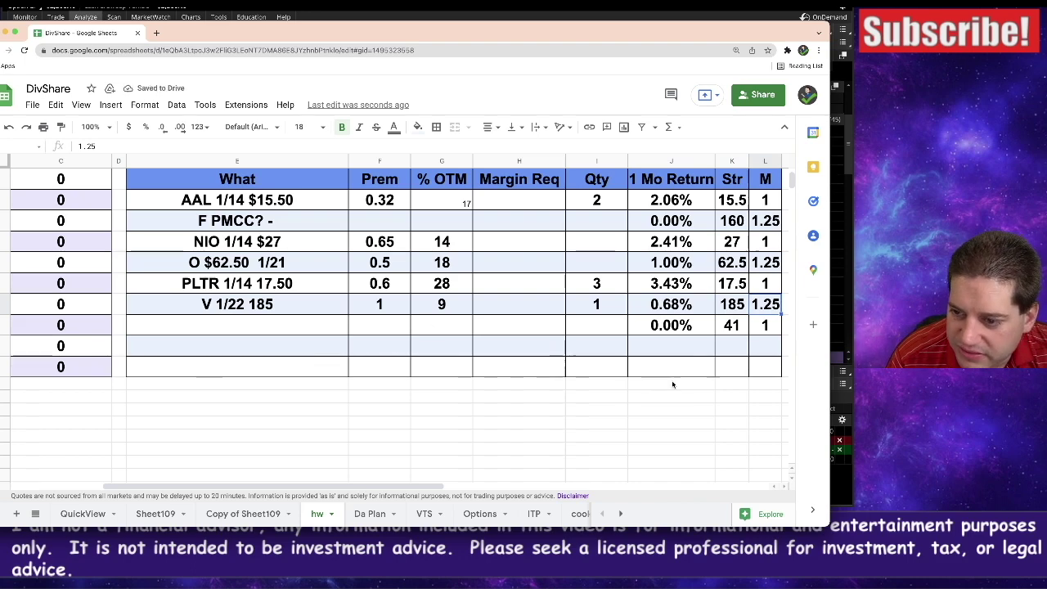
Switch to thinkorswim and delete the two simulated 20 JAN 23 call legs from V's positions.
key(super+Tab)
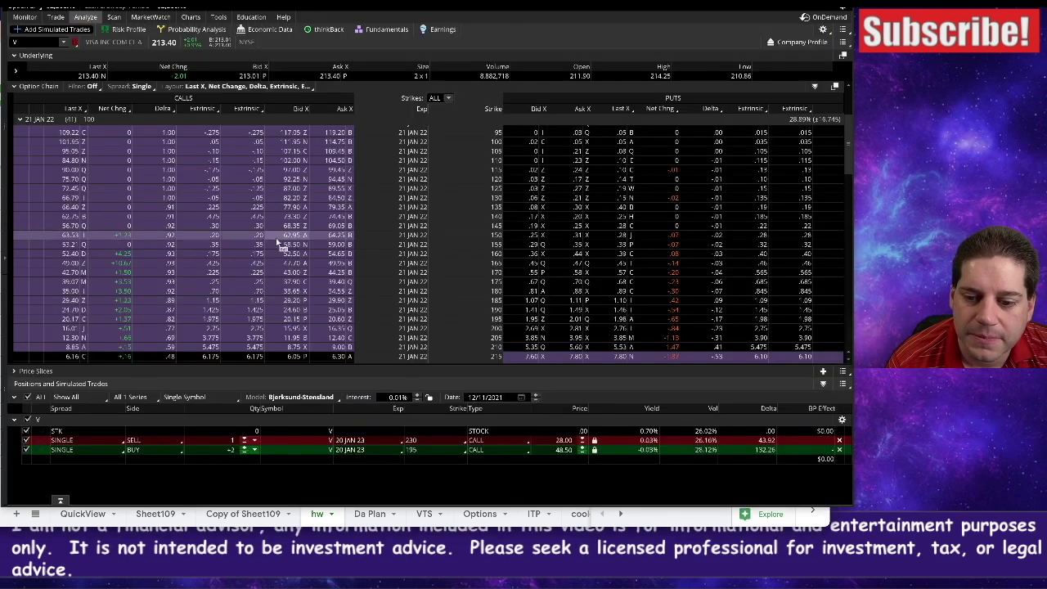
scroll(372, 294, down, 3)
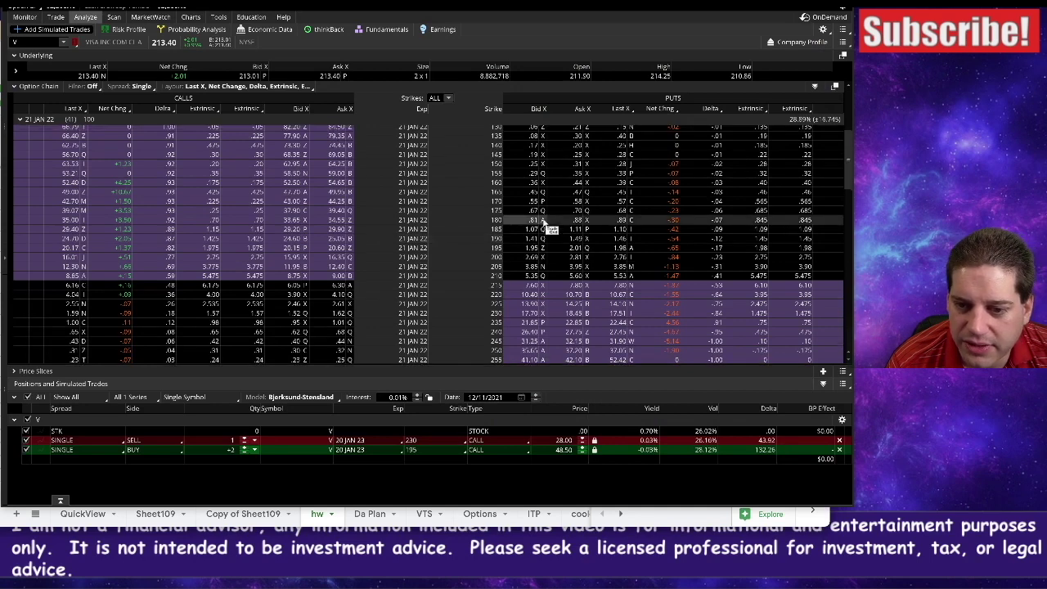
click(839, 442)
click(839, 442)
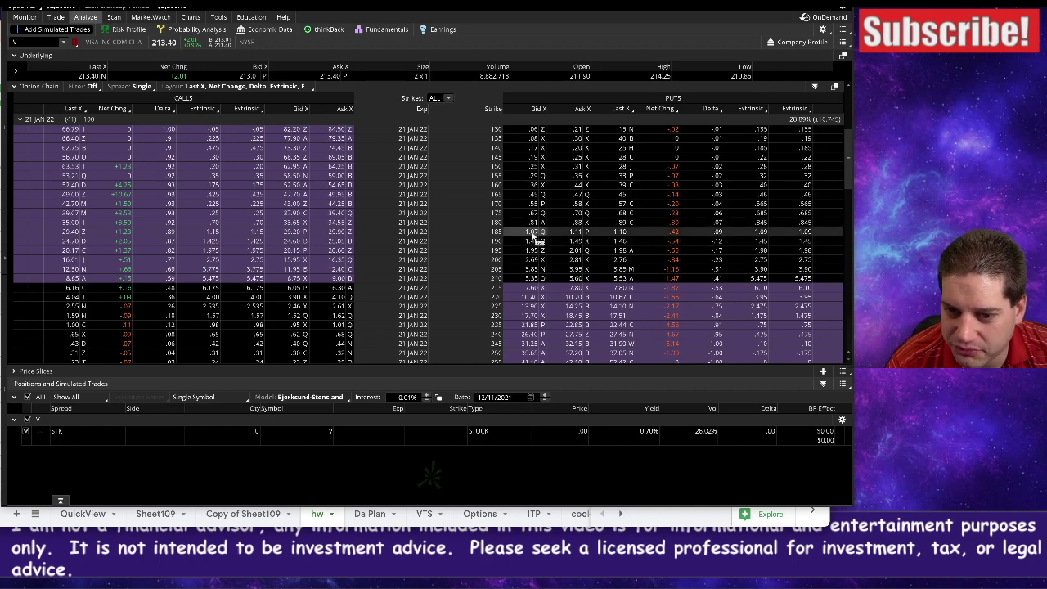
Simulate selling V's 21 JAN 22 185 put and buying its 160 put.
click(535, 234)
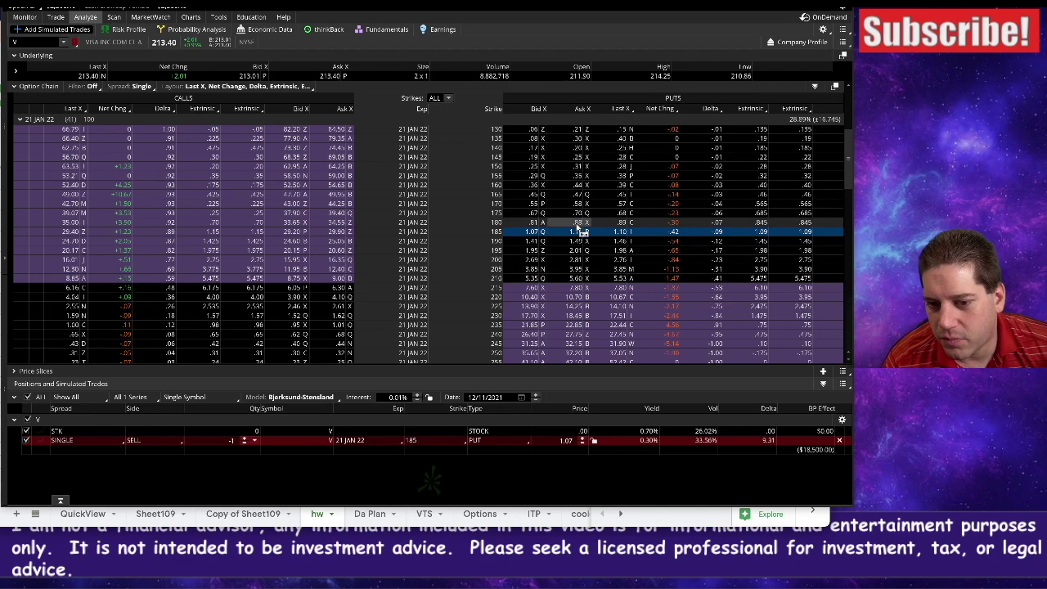
scroll(579, 229, up, 1)
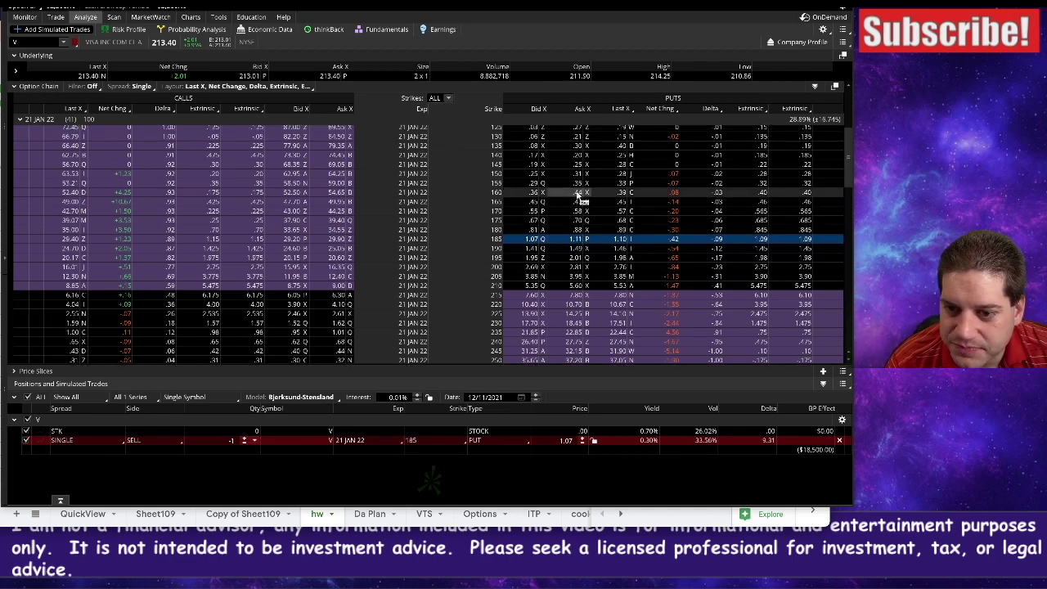
click(578, 194)
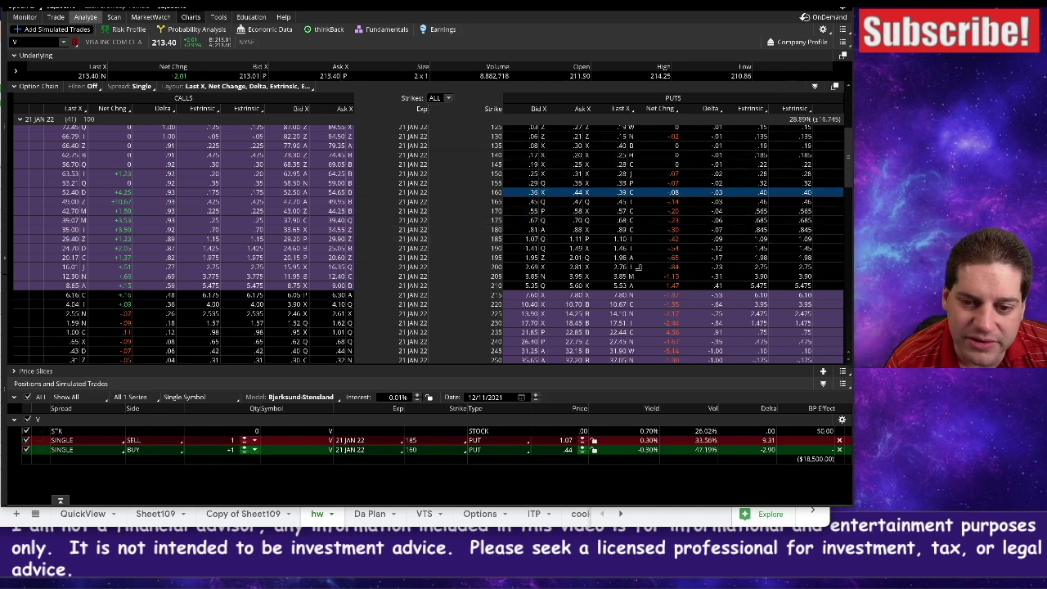
Open V's price chart and view it on the 3 Y : W time frame.
click(191, 18)
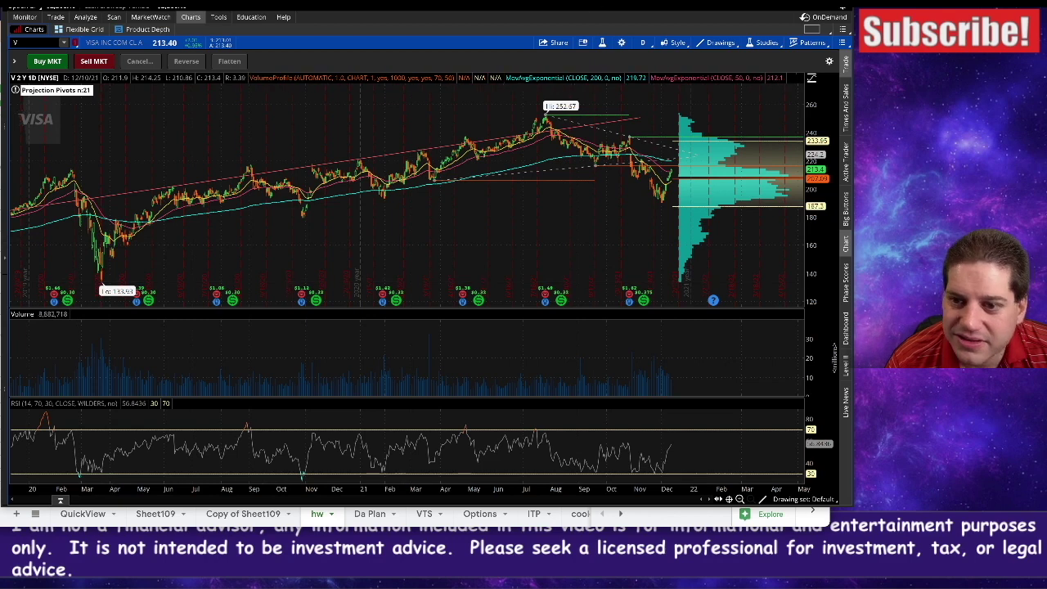
click(642, 43)
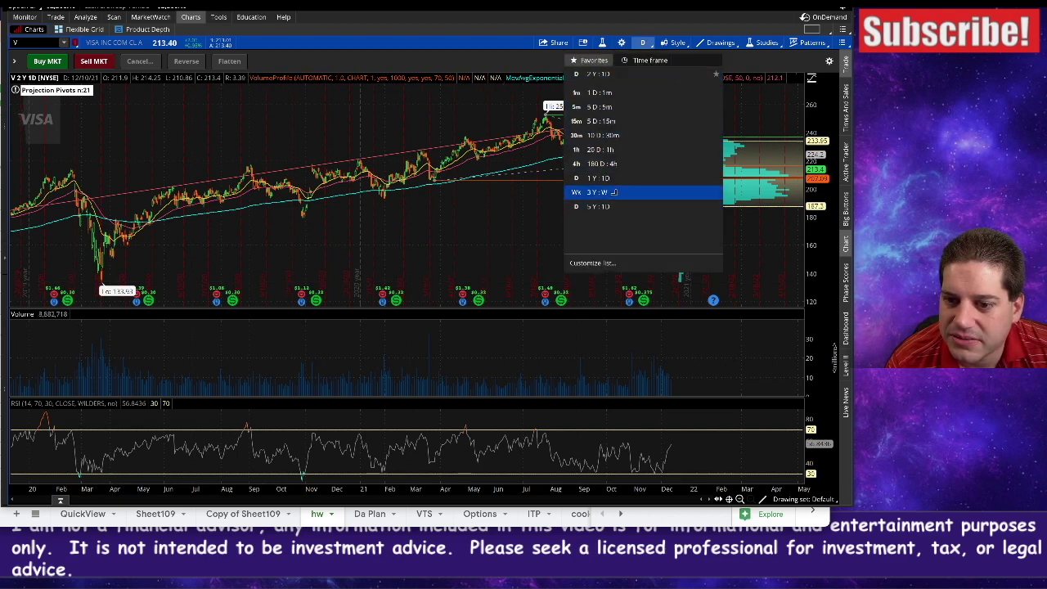
click(617, 195)
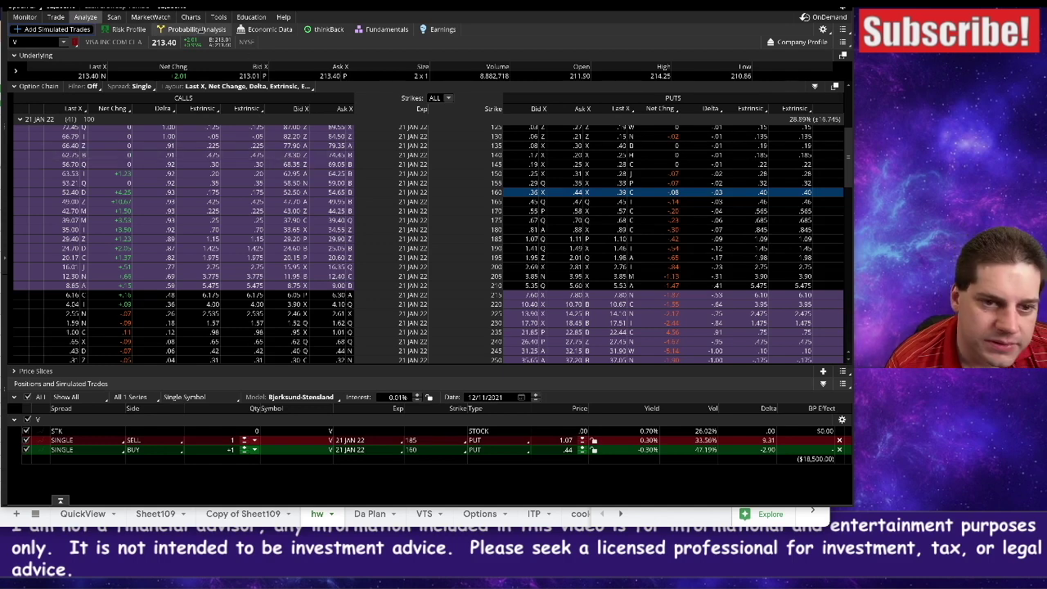
Load Zoom Video Communications (ZM) and display its price chart on the 2 Y : 1D time frame.
text(ZM)
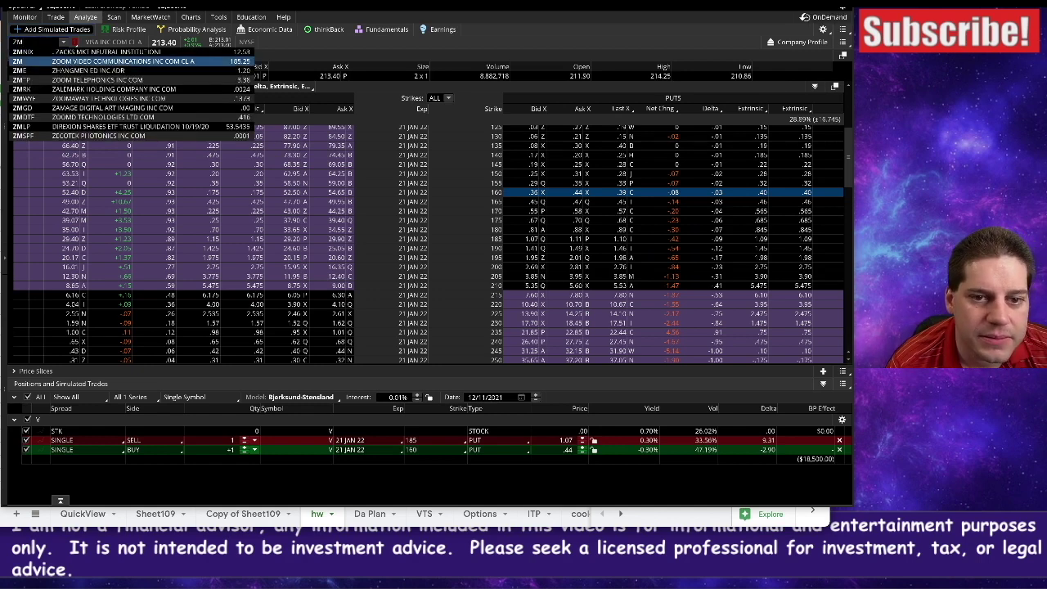
click(47, 60)
click(191, 17)
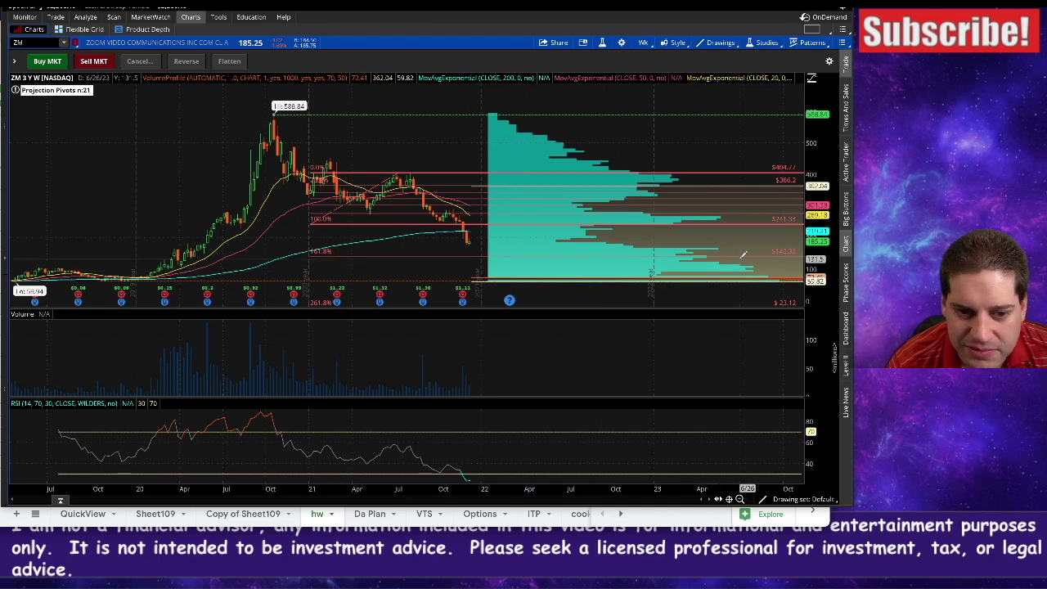
click(643, 43)
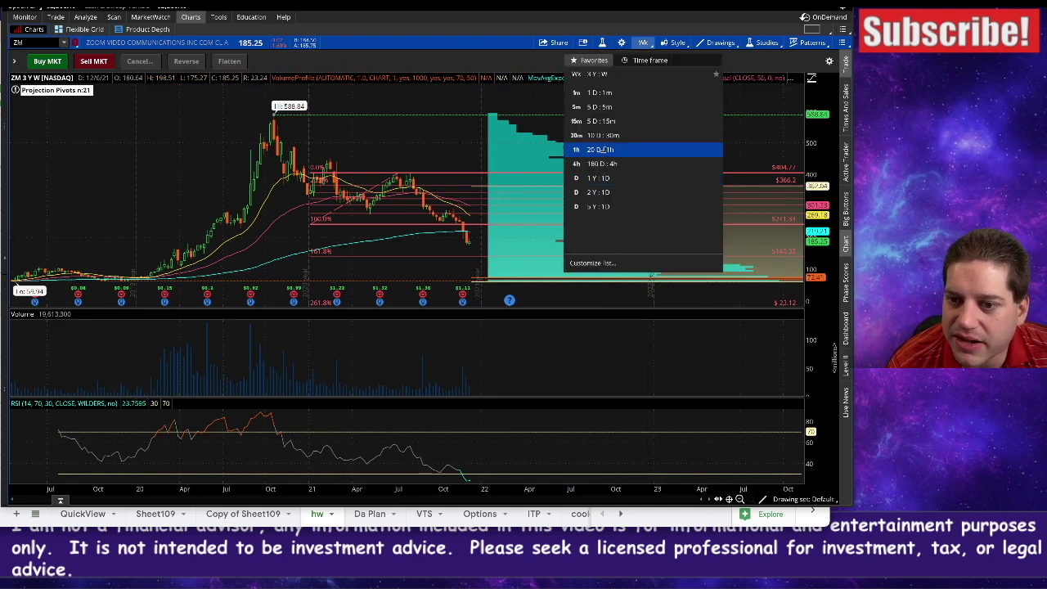
click(601, 191)
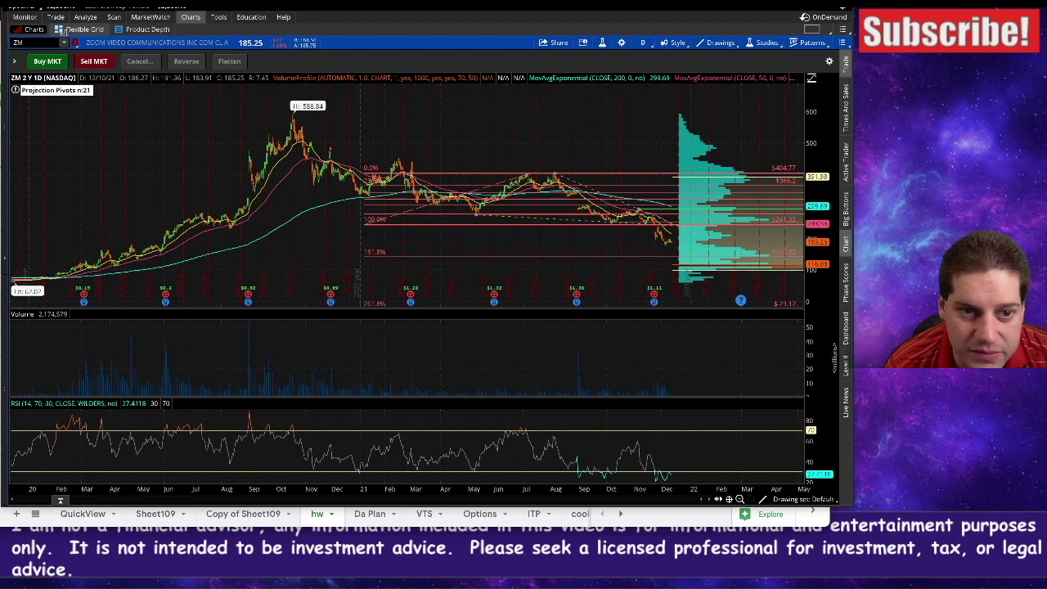
Review ZM's 21 JAN 22 put strikes in the option chain and compare them with its price chart.
click(85, 16)
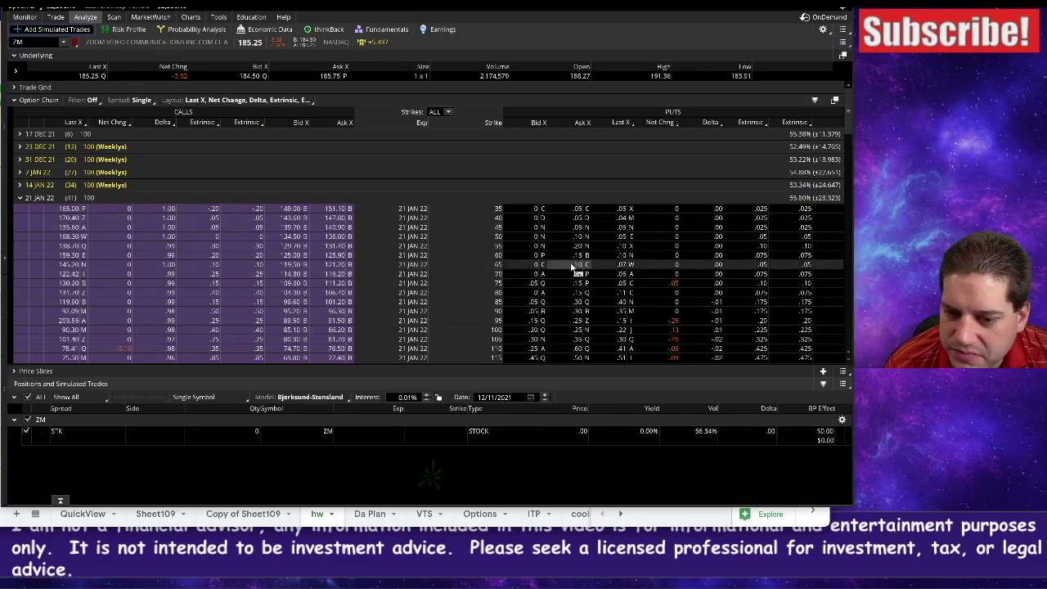
scroll(589, 327, down, 3)
scroll(609, 362, down, 3)
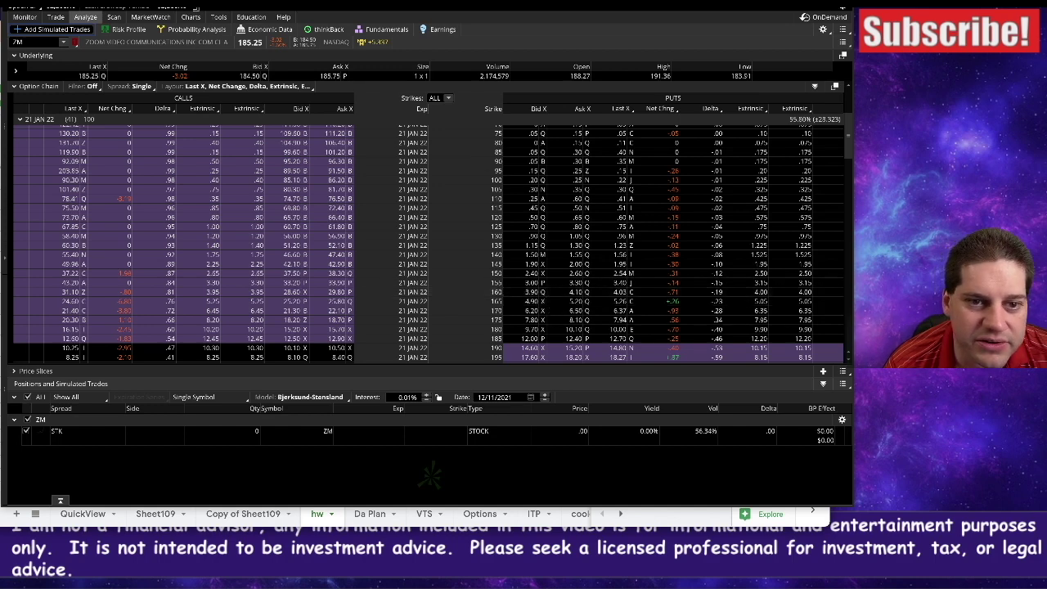
click(190, 16)
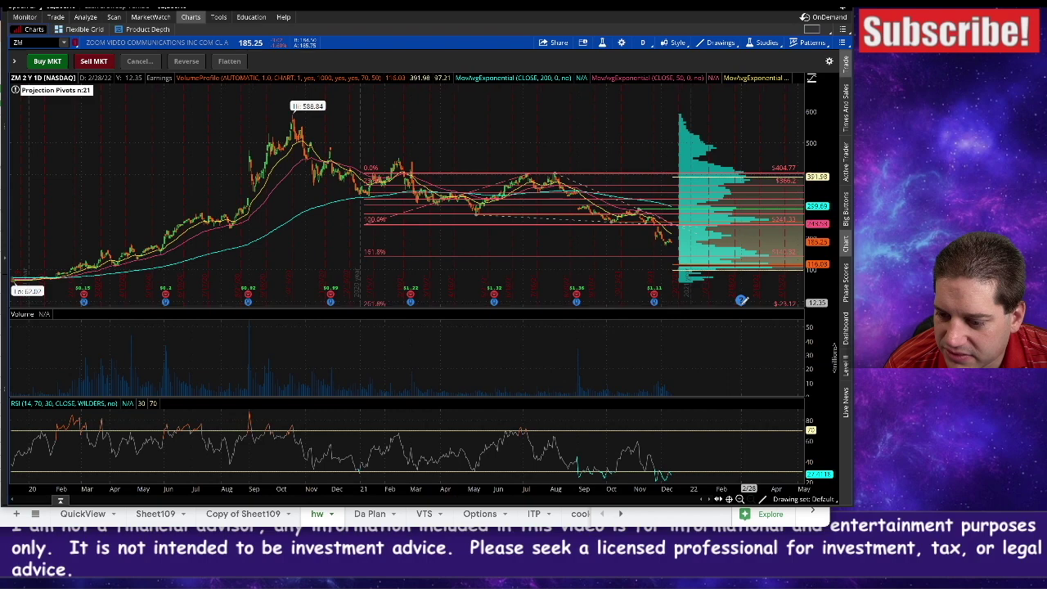
click(85, 16)
scroll(504, 323, down, 1)
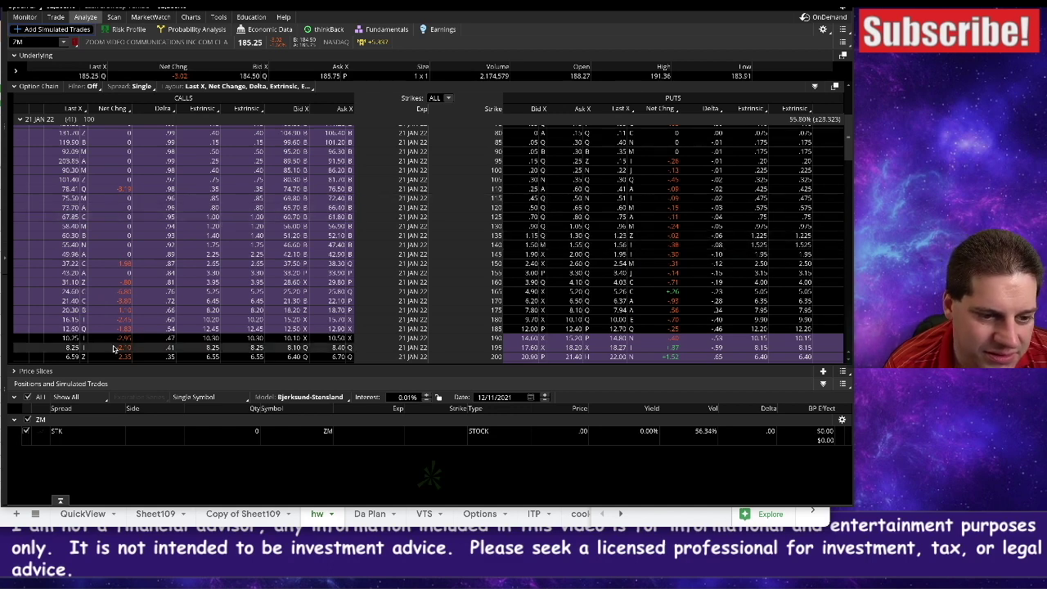
Switch to DivShare's hw sheet and enter the Zoom trade as "ZM 1/22 140" in E16.
key(super+Tab)
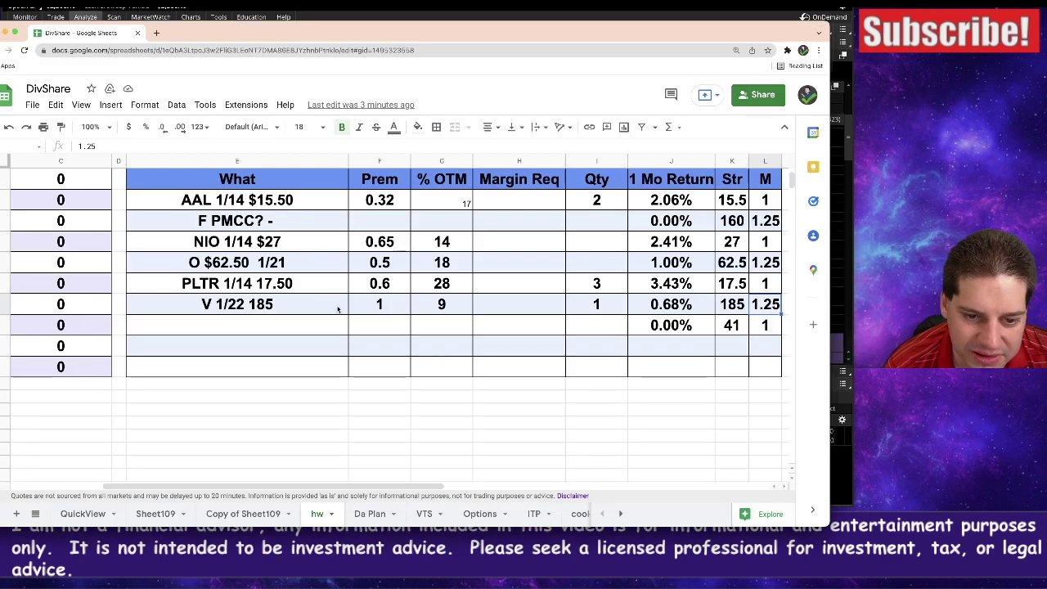
click(311, 331)
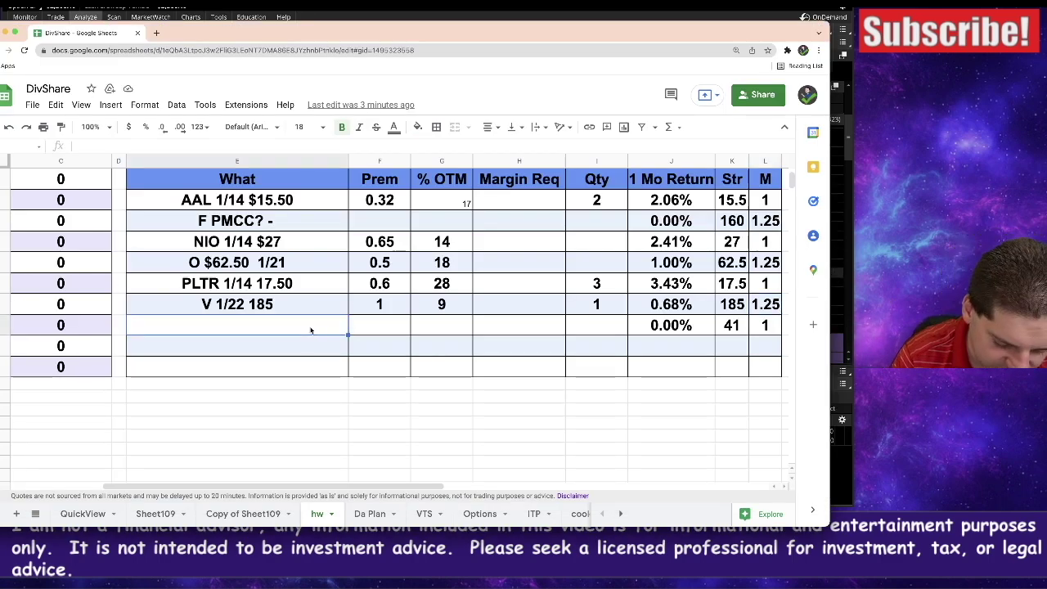
text(ZM 1/)
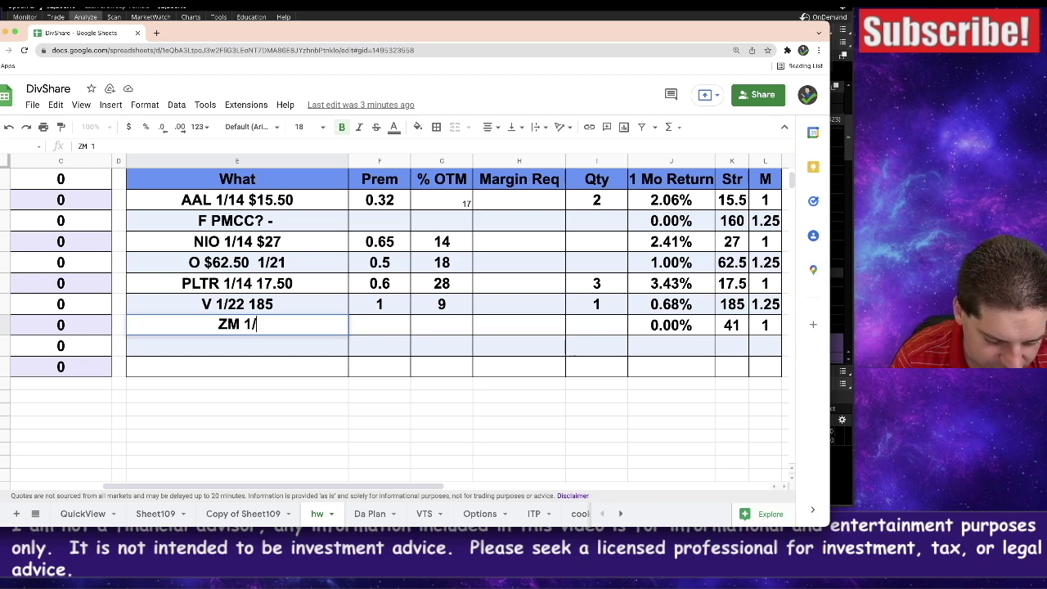
text(22 140)
key(Tab)
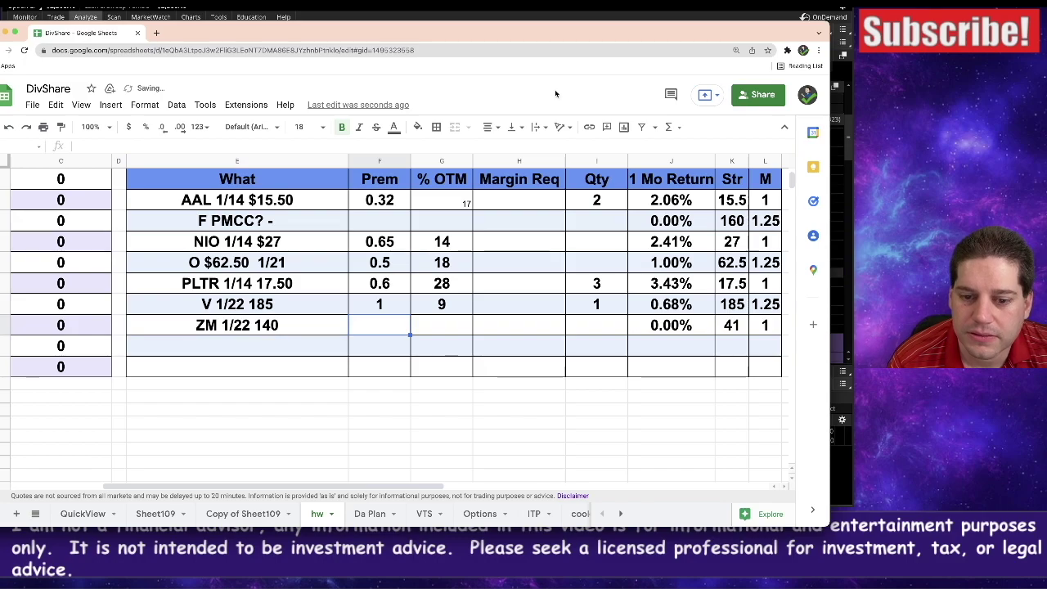
Enter a premium of 3.15 for the ZM trade.
mouse_move(590, 36)
mouse_down()
mouse_move(606, 375)
mouse_move(621, 297)
mouse_move(622, 114)
mouse_move(615, 58)
mouse_move(597, 32)
mouse_up()
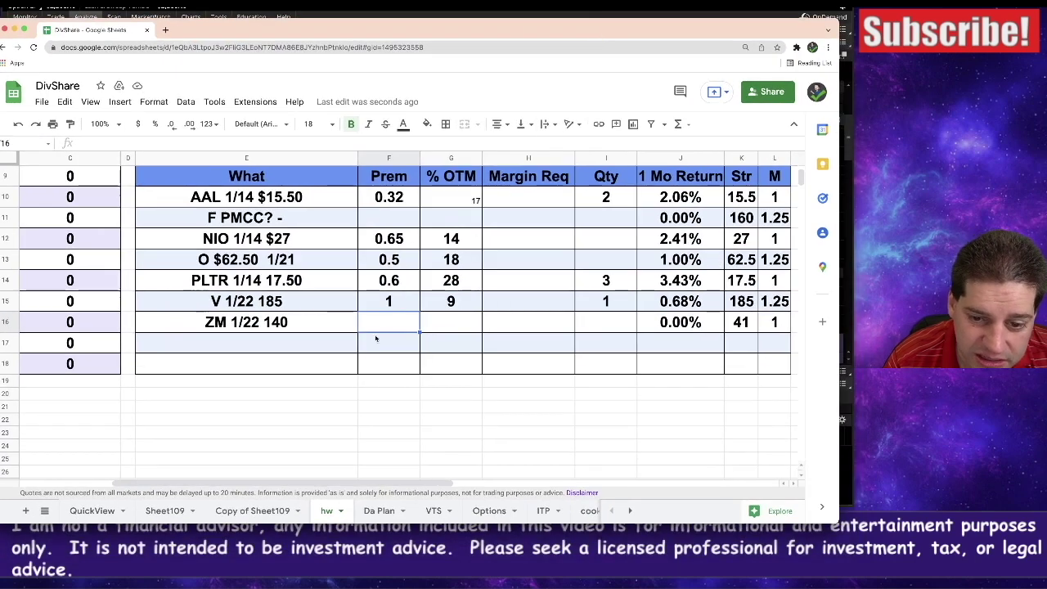
text(315)
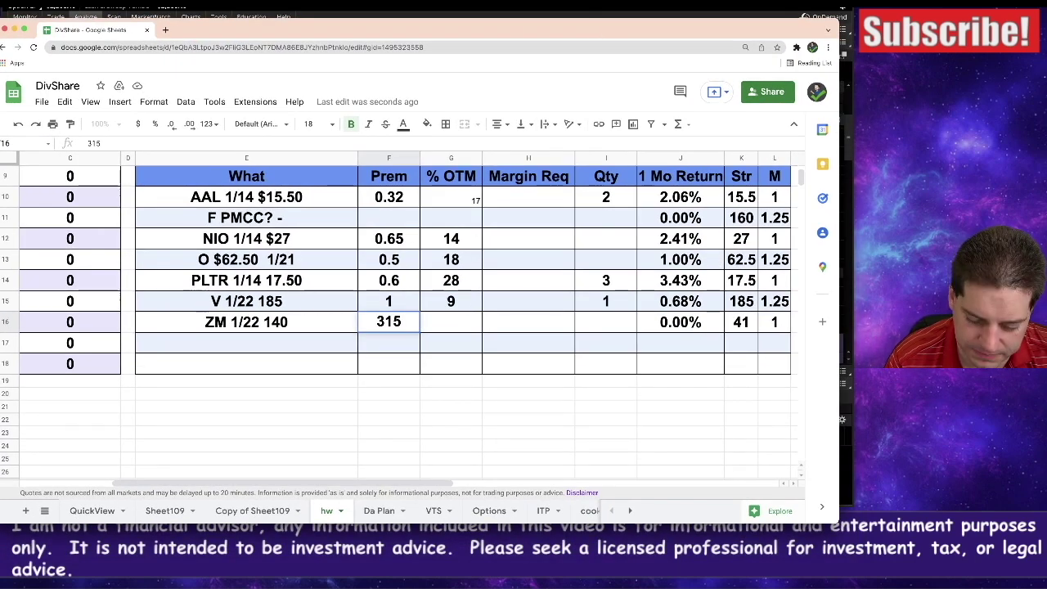
key(BackSpace)
key(BackSpace)
text(.15)
key(Tab)
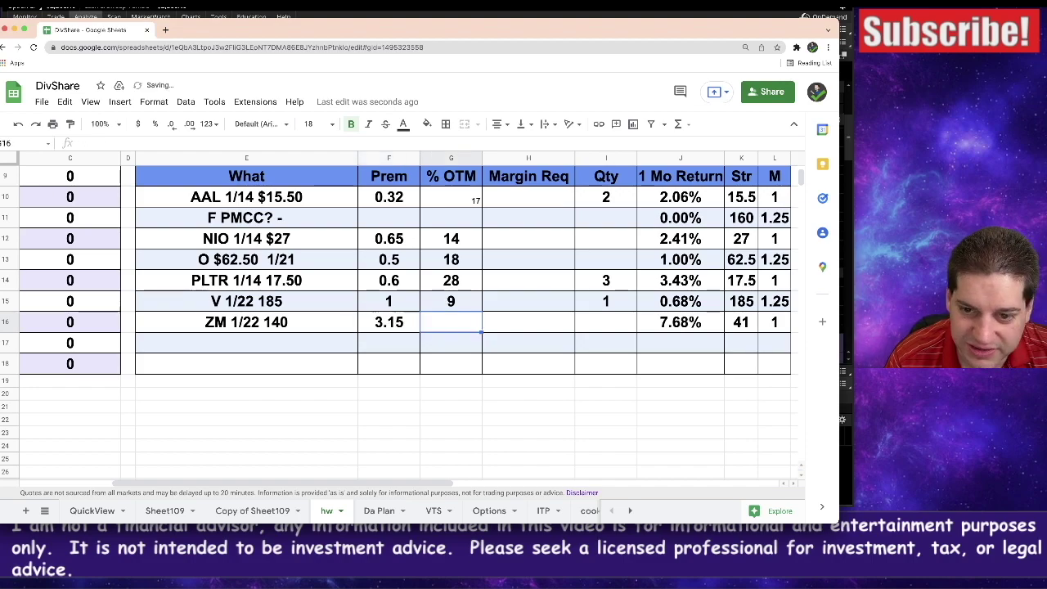
Check the premium against the option chain behind the sheet, then set ZM's premium to 1.5 and % OTM to 8, leaving margin and quantity blank.
drag(562, 33, 606, 268)
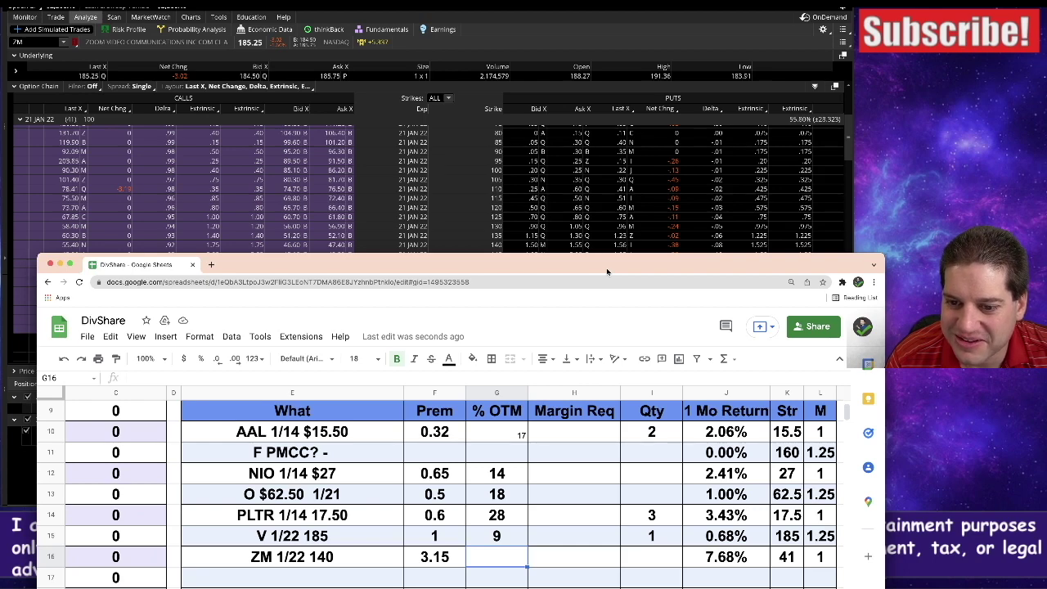
drag(607, 271, 580, 57)
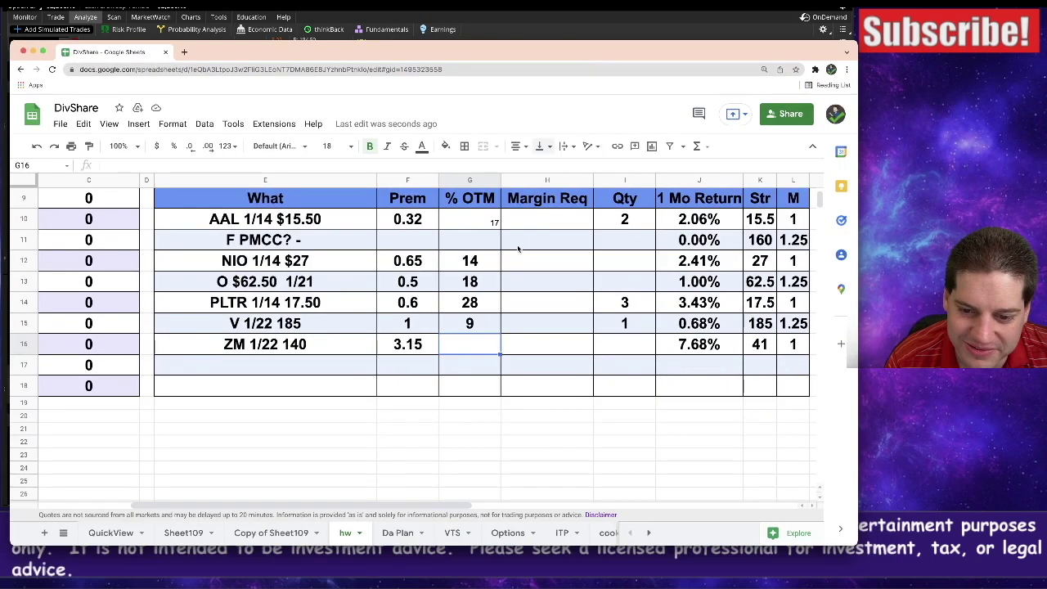
click(422, 346)
text(1.5)
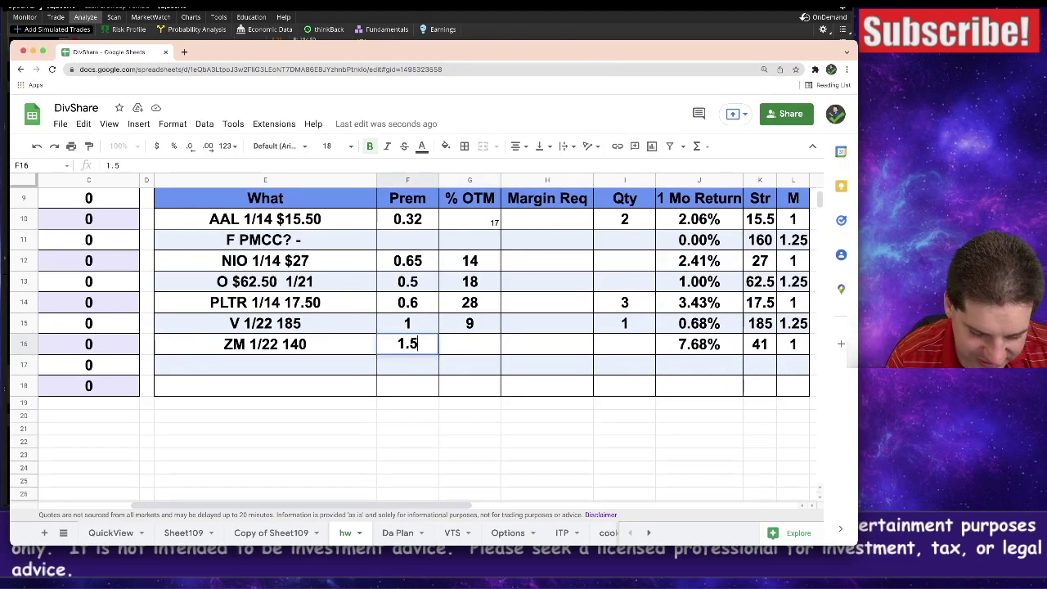
key(Tab)
text(8)
key(Tab)
key(Tab)
key(Tab)
key(Tab)
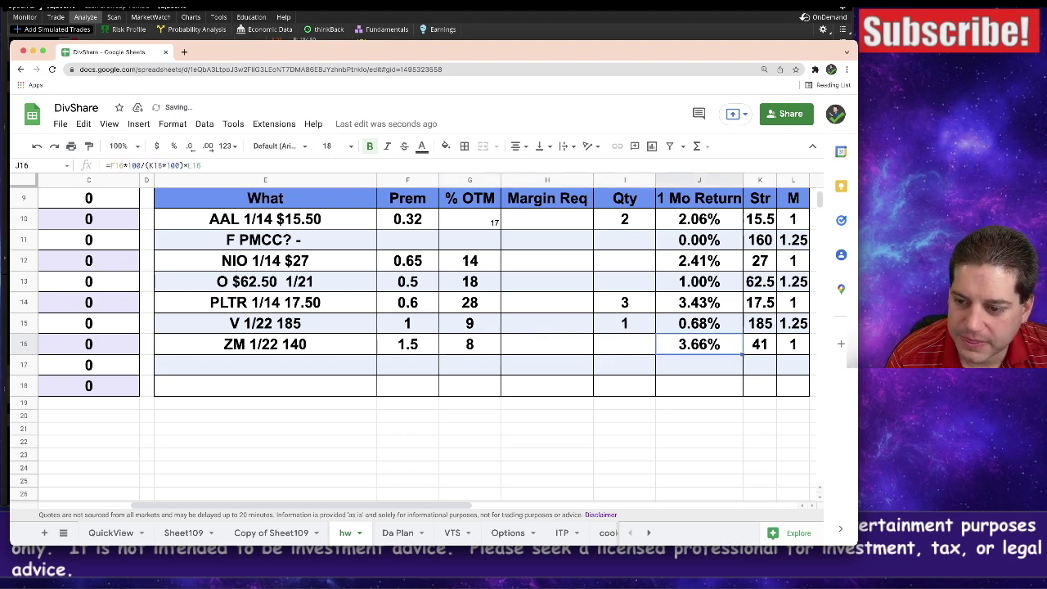
Set the ZM trade's strike to 140 and its M value to 1.25.
text(140)
key(Tab)
text(1.25)
key(Return)
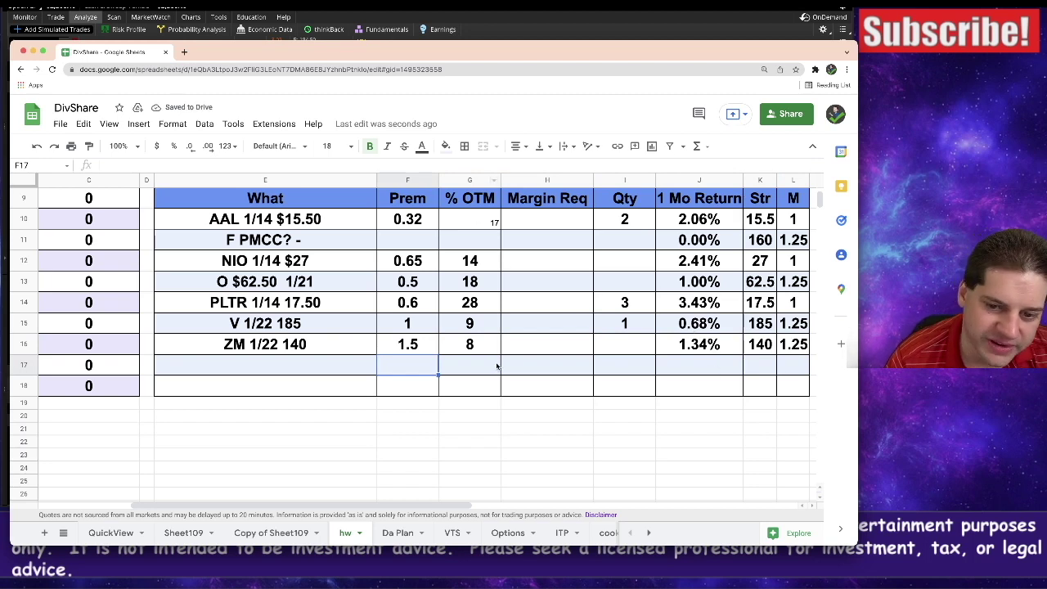
Switch to thinkorswim and simulate selling ZM's 21 JAN 22 140 put and buying its 100 put.
key(super+Tab)
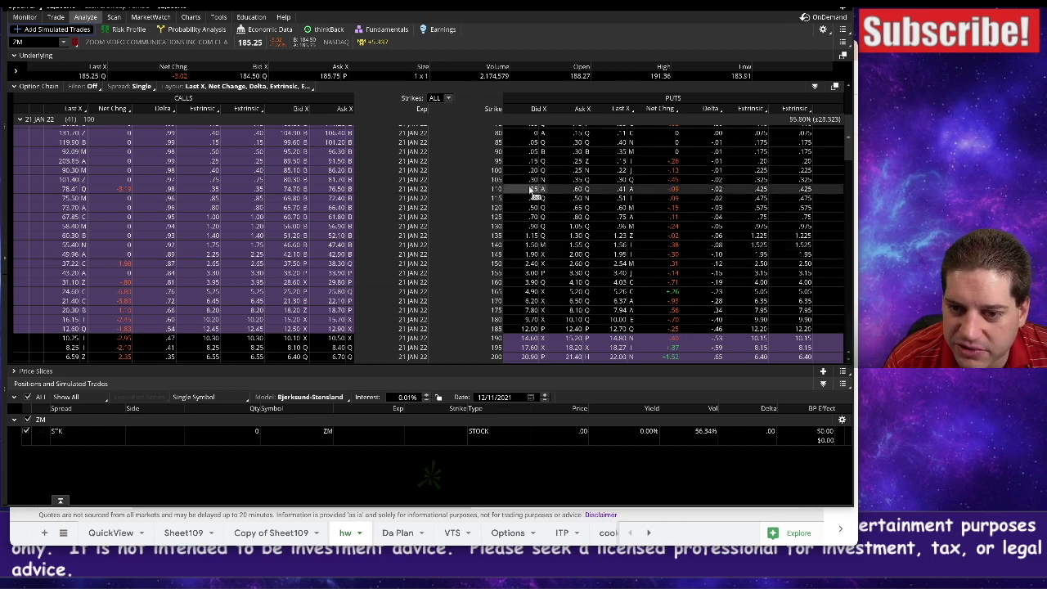
click(530, 246)
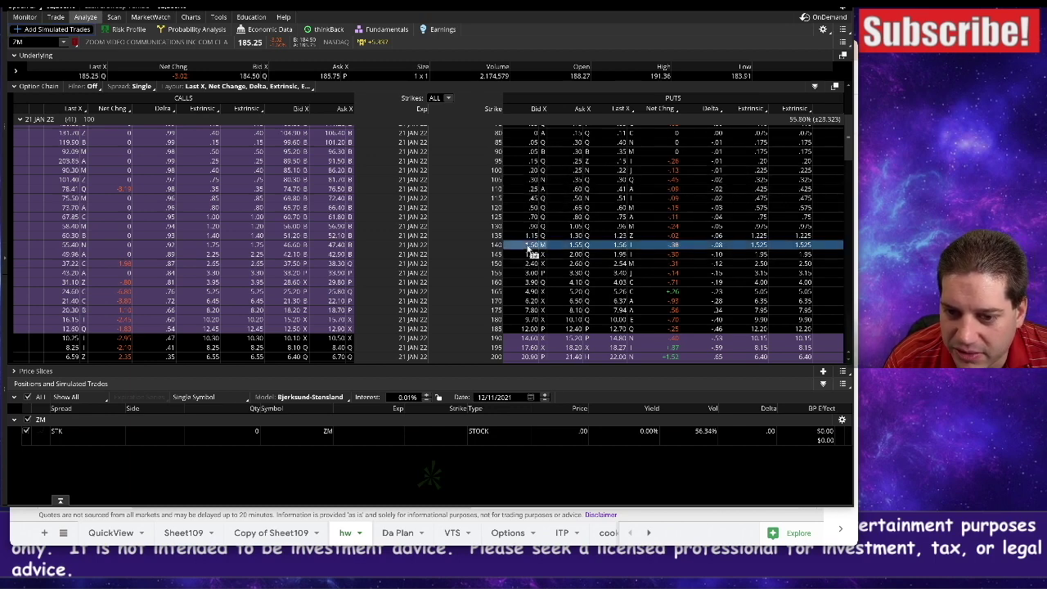
click(579, 171)
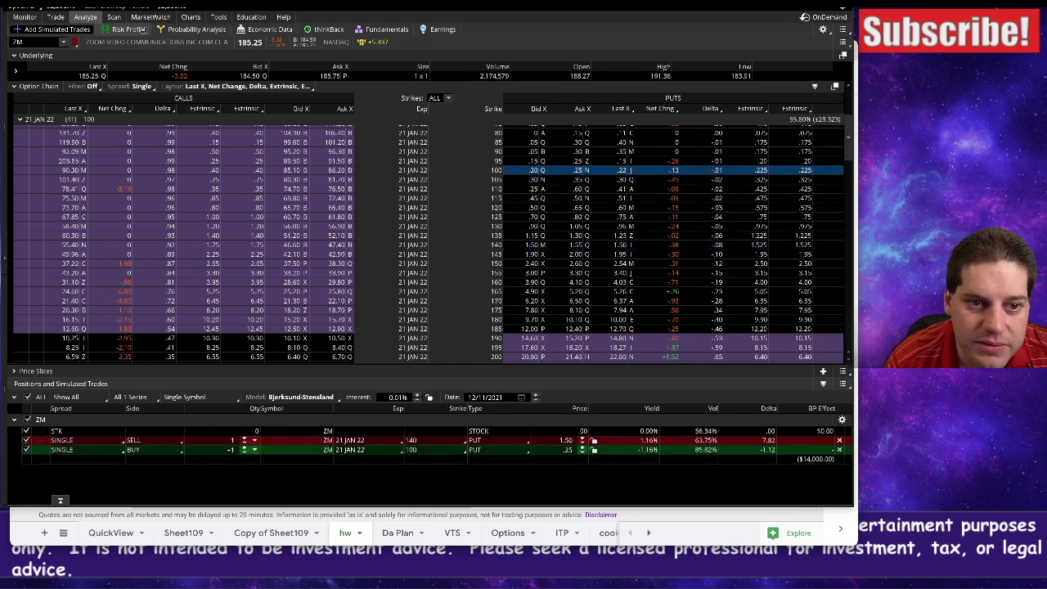
Examine the risk profile of ZM's simulated 140/100 put spread and compare it with ZM's price chart.
click(126, 28)
drag(188, 350, 578, 182)
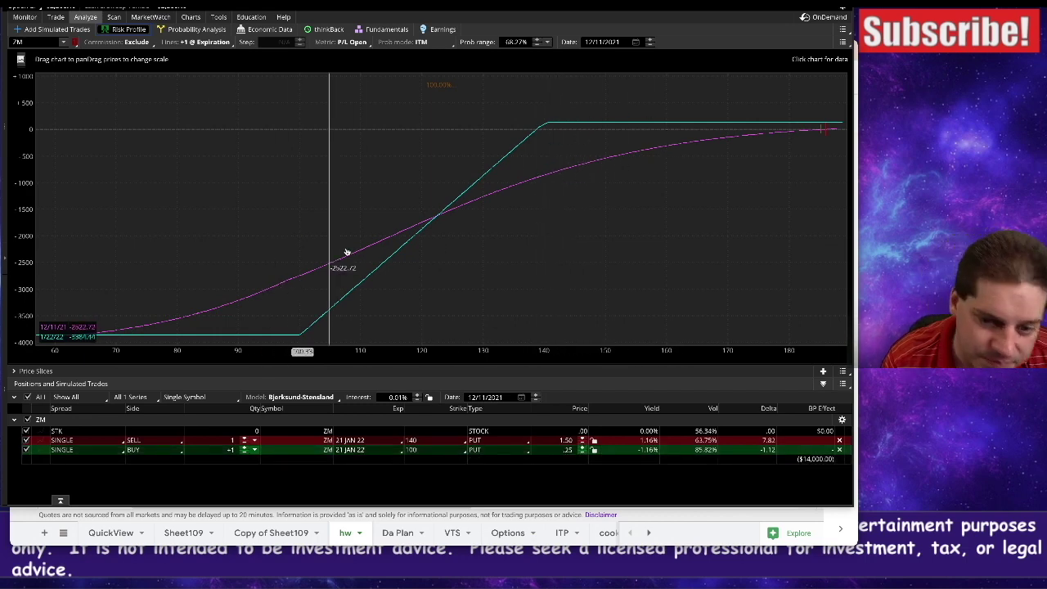
mouse_move(55, 16)
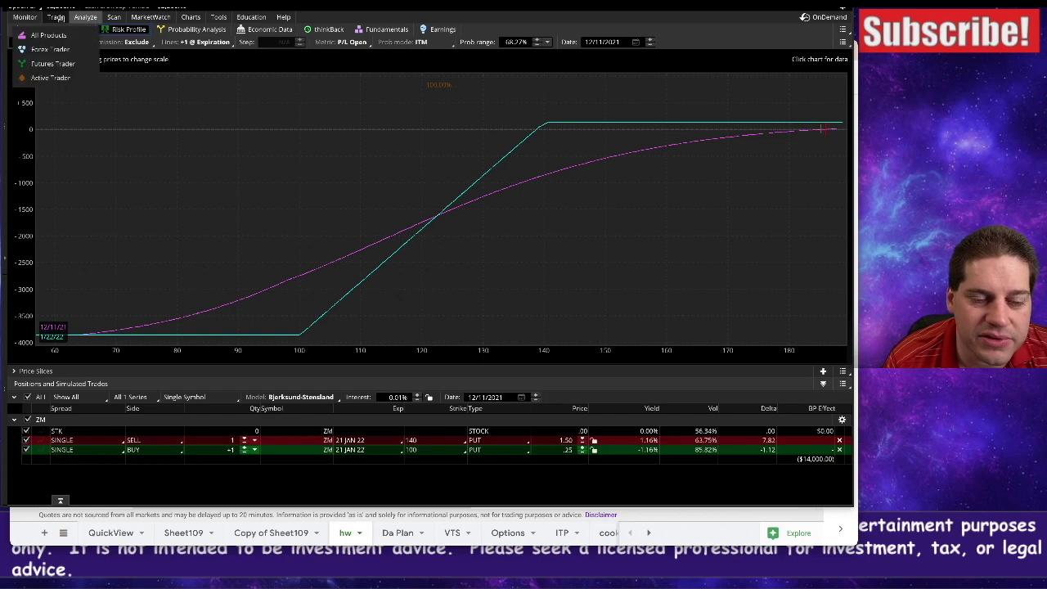
click(57, 16)
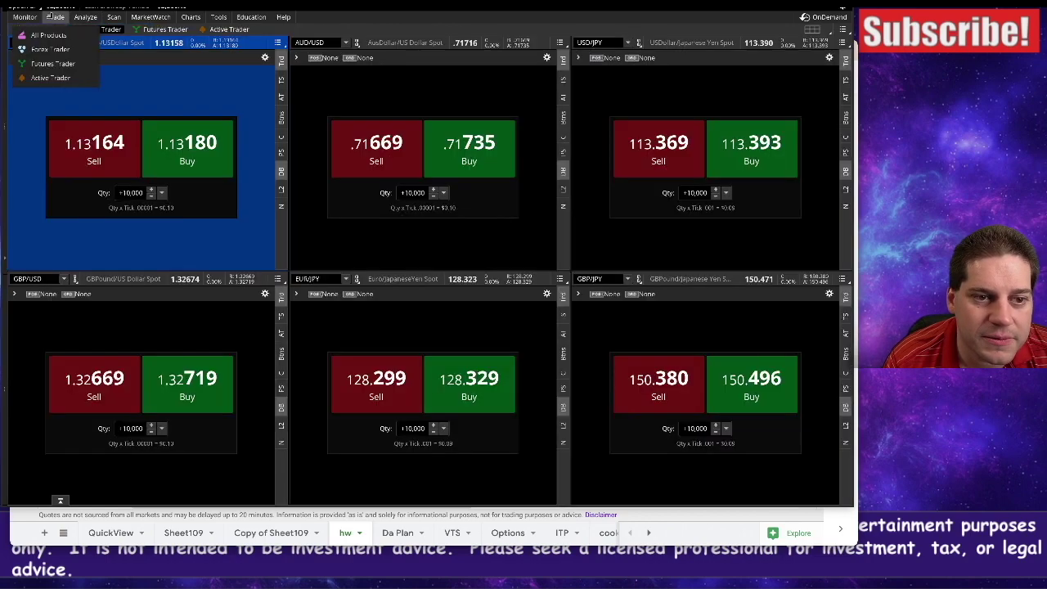
click(85, 16)
click(189, 16)
mouse_move(187, 16)
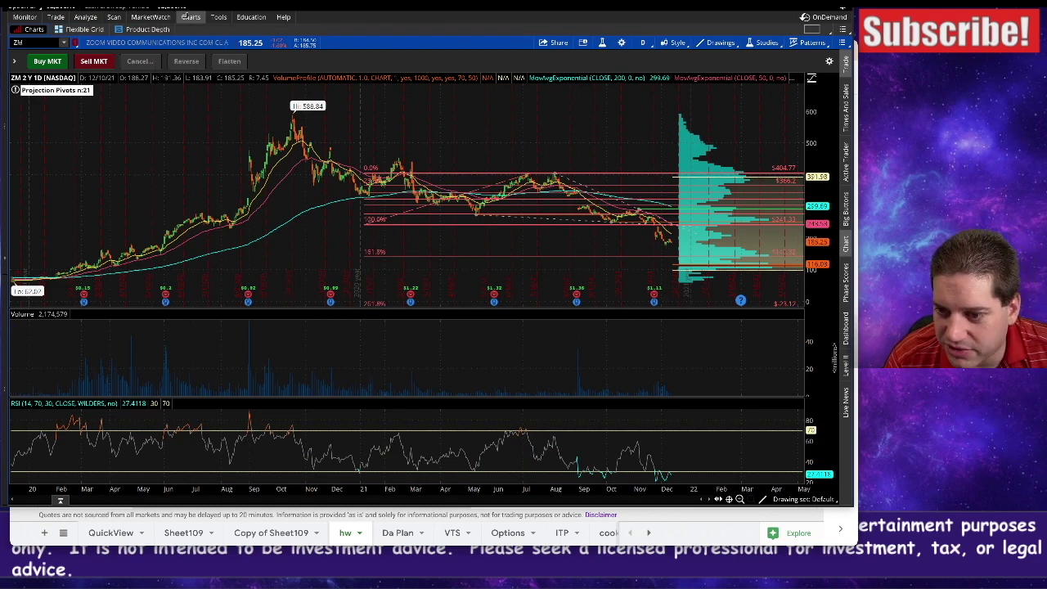
click(85, 16)
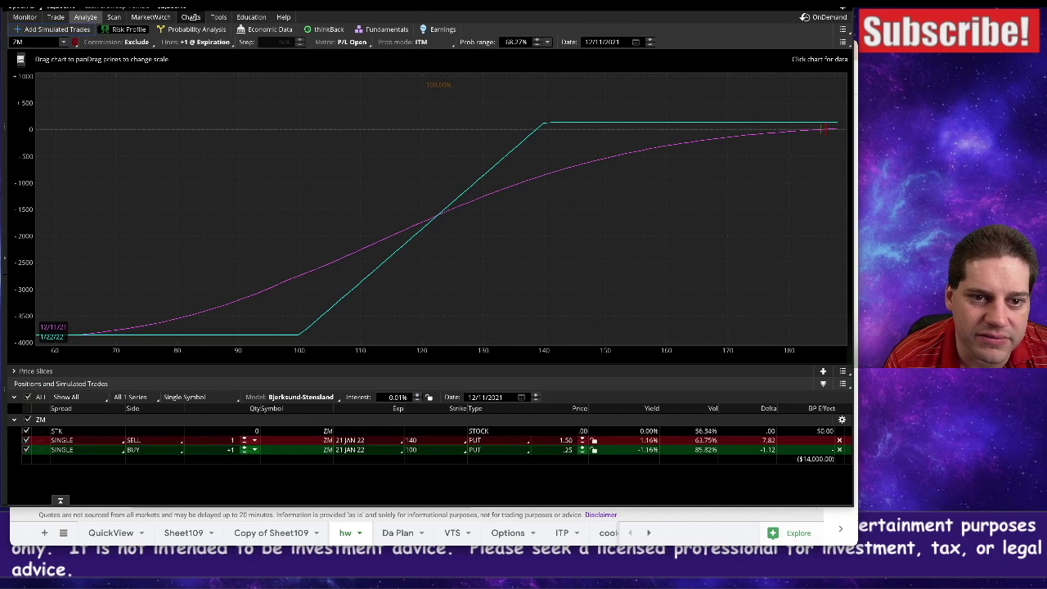
click(191, 17)
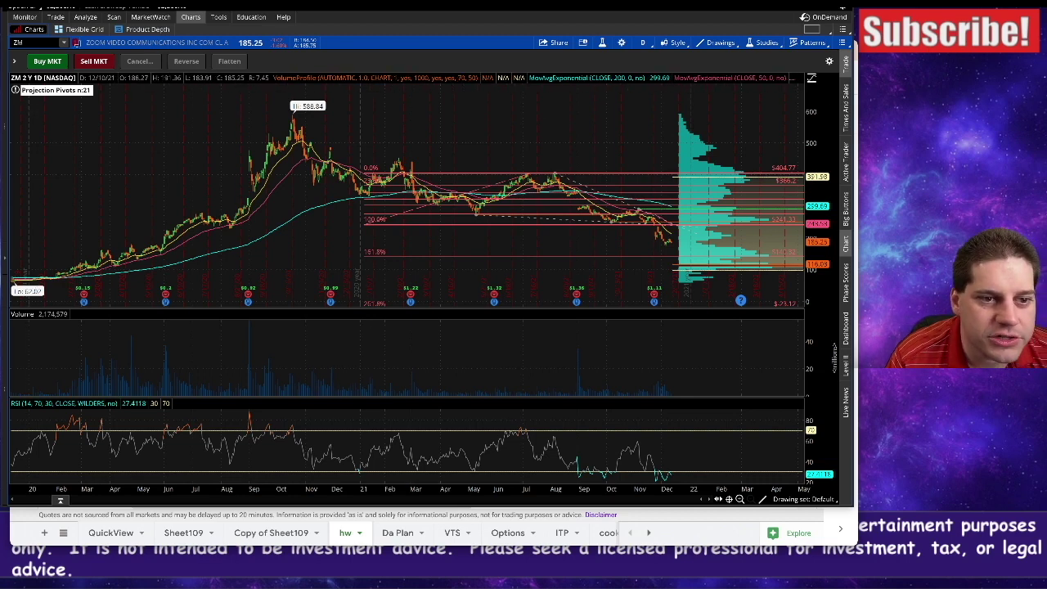
Load CHWY on the price chart and examine its two-year price history.
click(40, 41)
text(V)
key(BackSpace)
key(BackSpace)
text(cHWY)
key(Return)
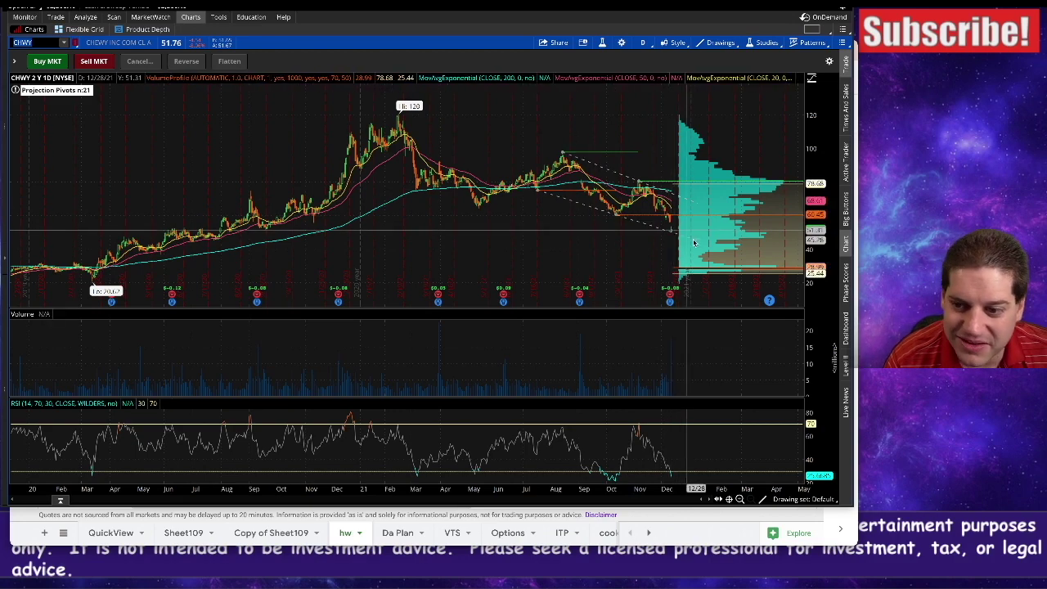
Open CHWY's option chain for simulated trades and examine the 21 JAN 22 put prices.
click(85, 16)
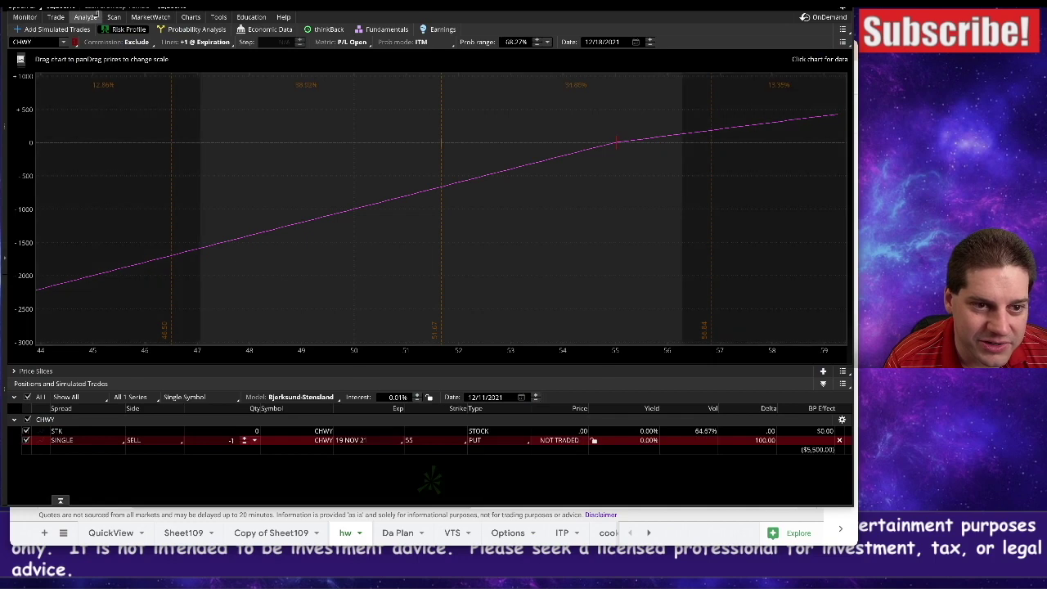
click(53, 29)
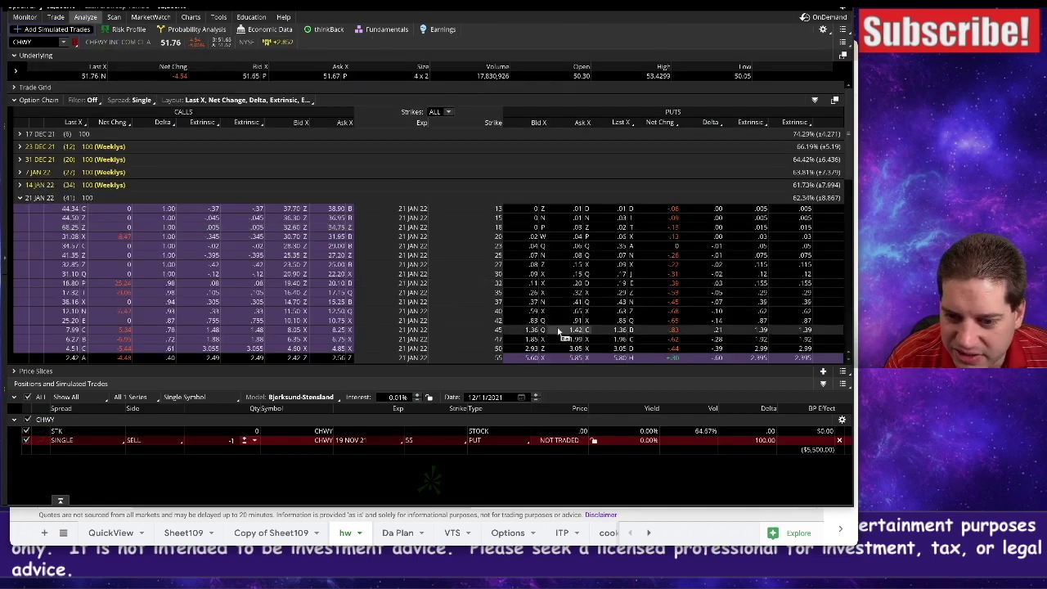
scroll(546, 332, down, 1)
scroll(540, 325, down, 1)
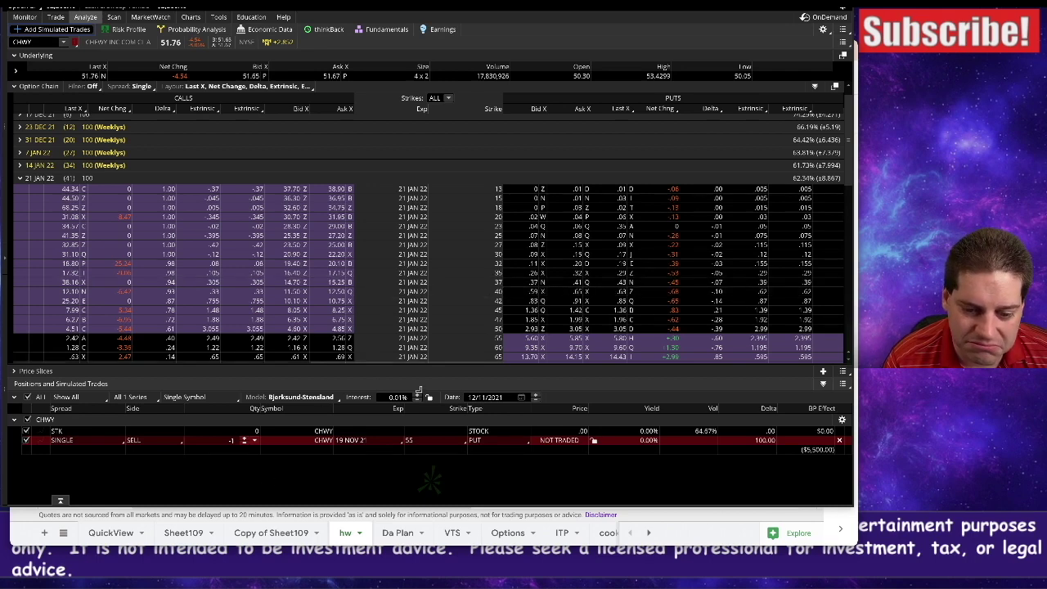
Switch to the DivShare sheet in Google Sheets and enter the trade CHWY 1/22 37 in the row below ZM.
key(super+Tab)
click(262, 368)
text(CHWY )
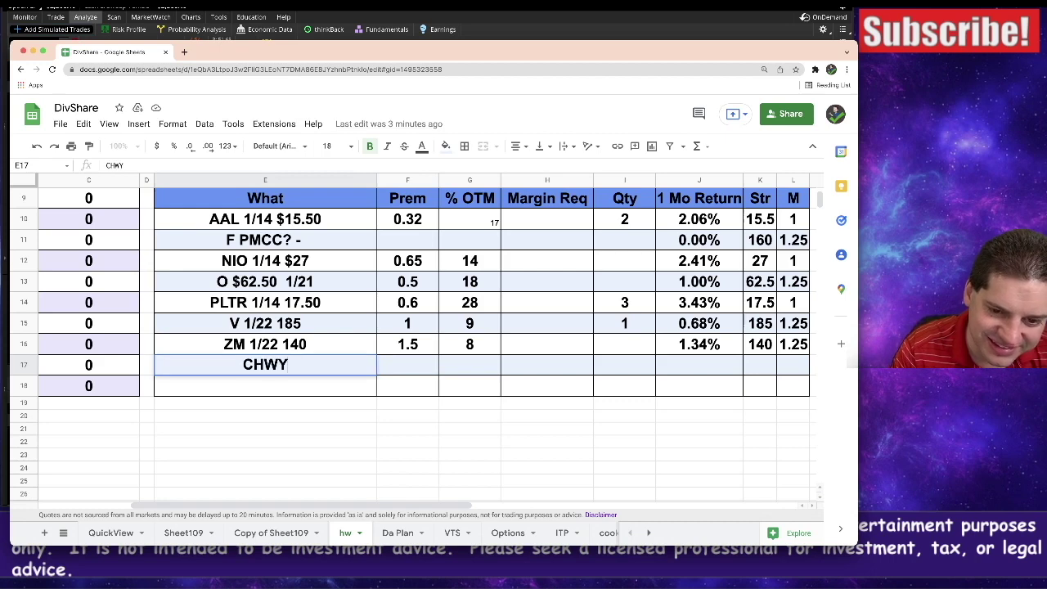
text(1/2)
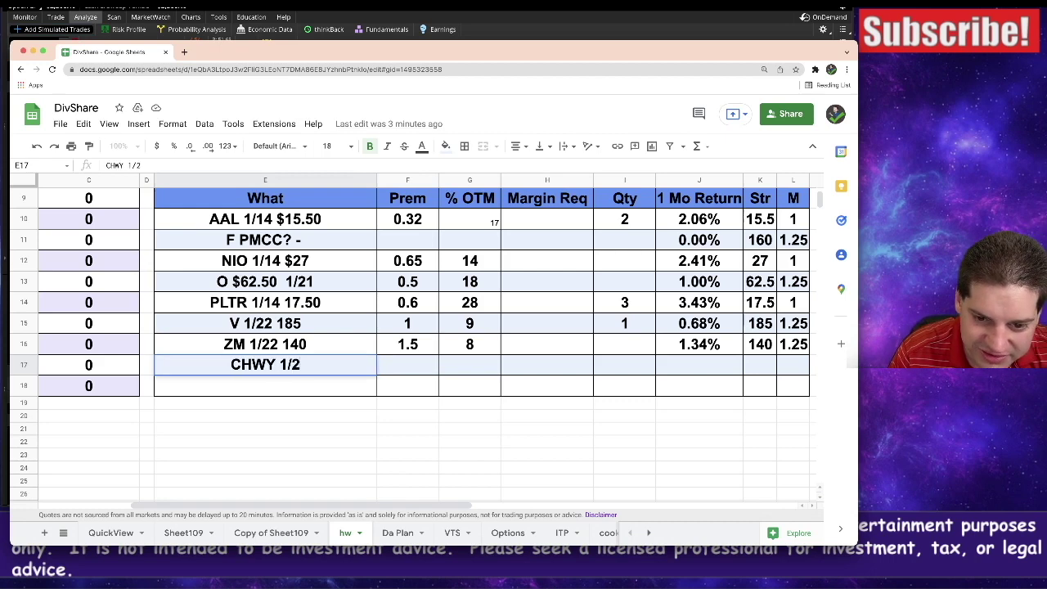
text(2 37)
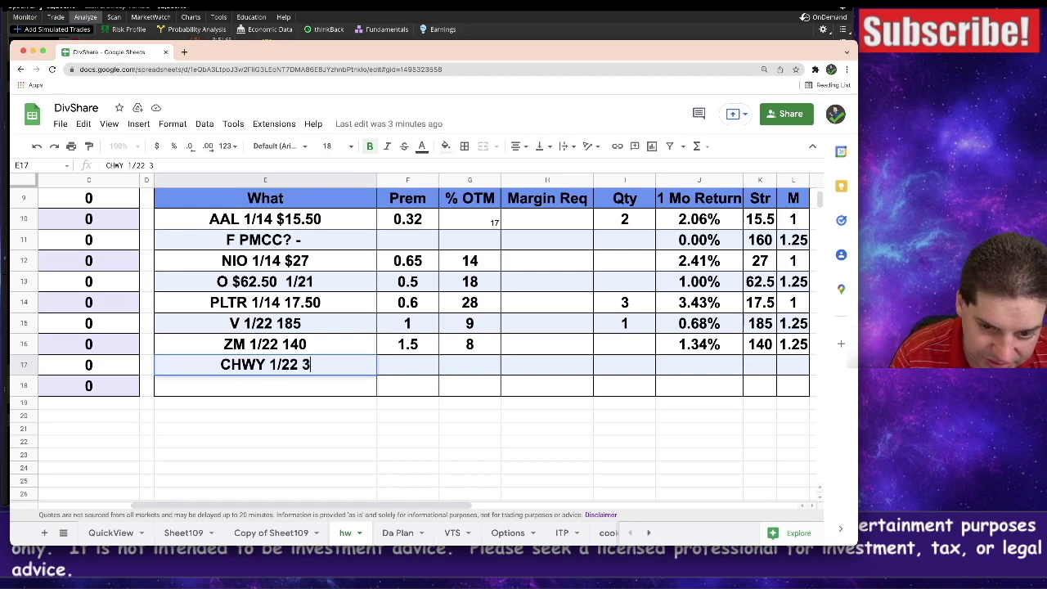
key(Tab)
Enter a premium of 37, 7% OTM and a quantity of 1 for the CHWY trade, leaving the margin requirement blank.
text(37)
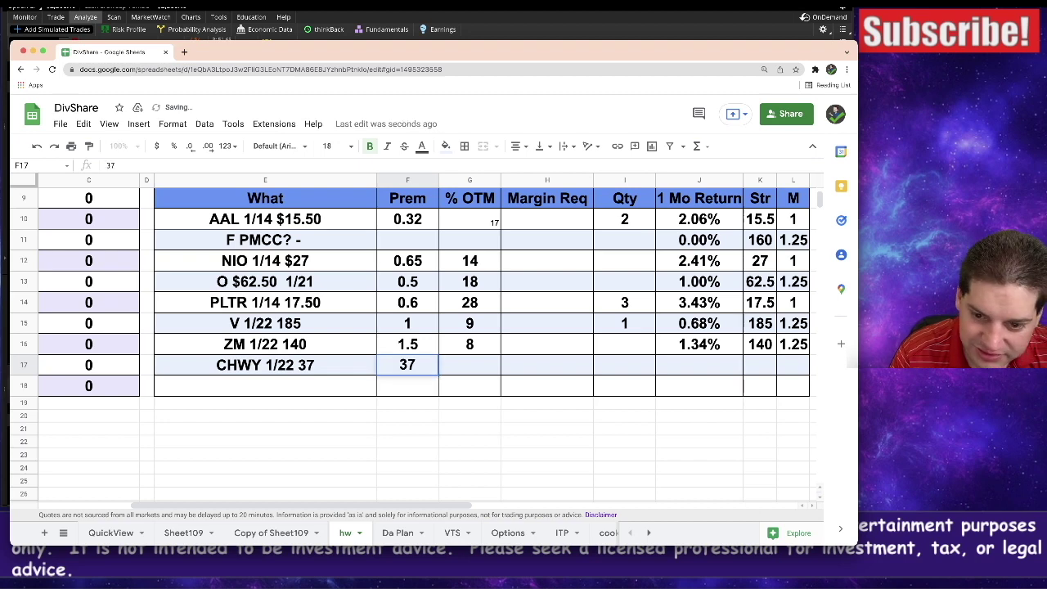
key(Tab)
text(8)
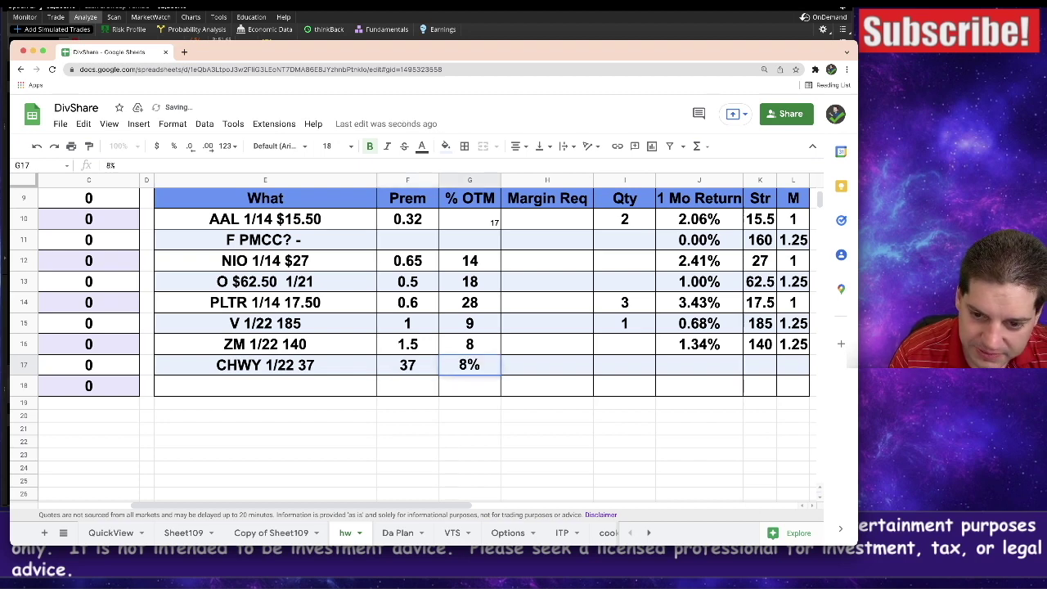
key(BackSpace)
text(7)
key(Tab)
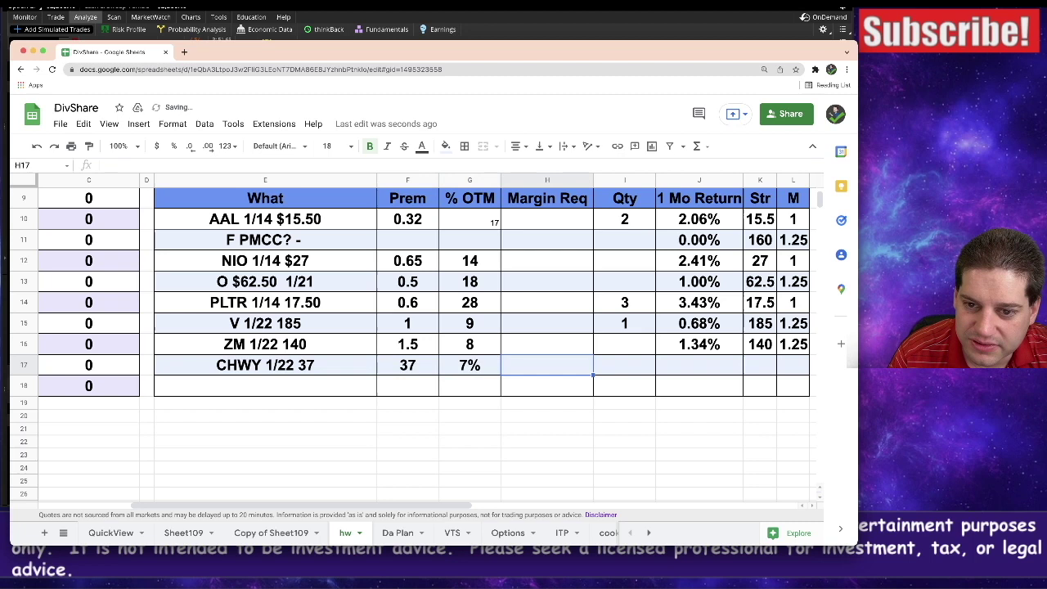
key(Tab)
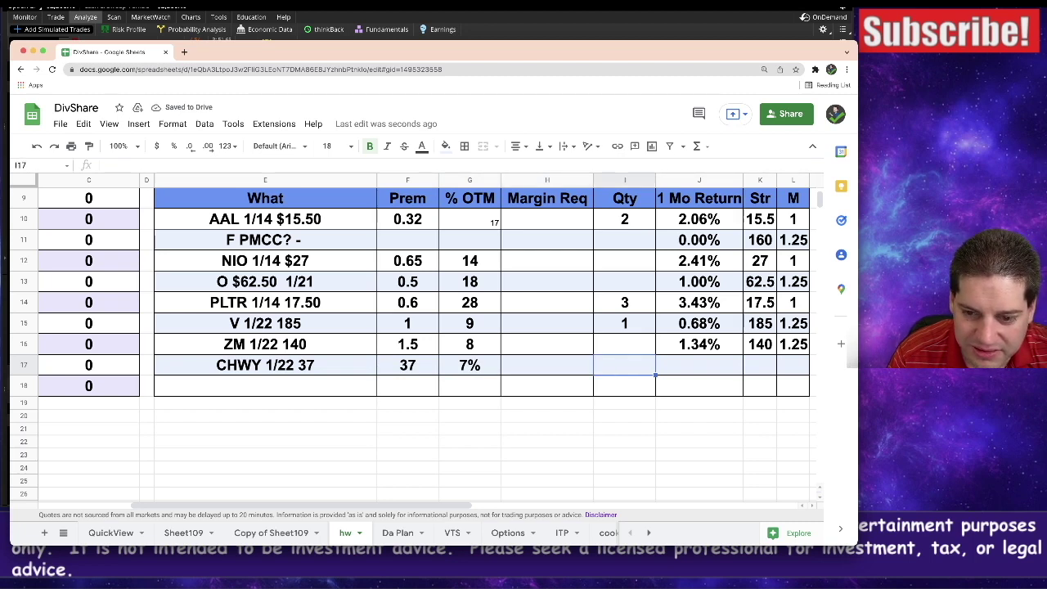
text(1)
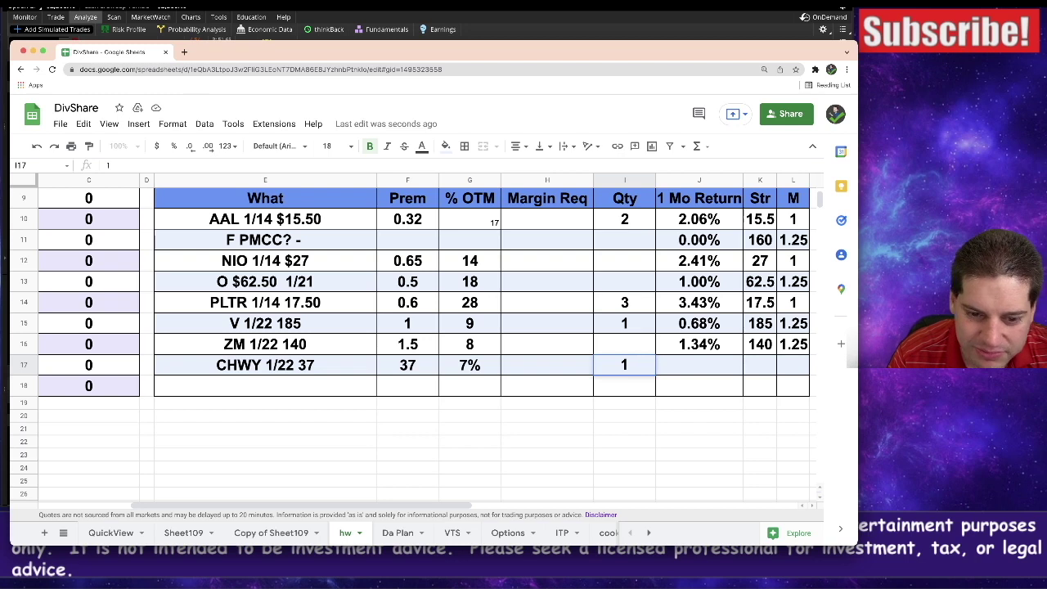
key(Tab)
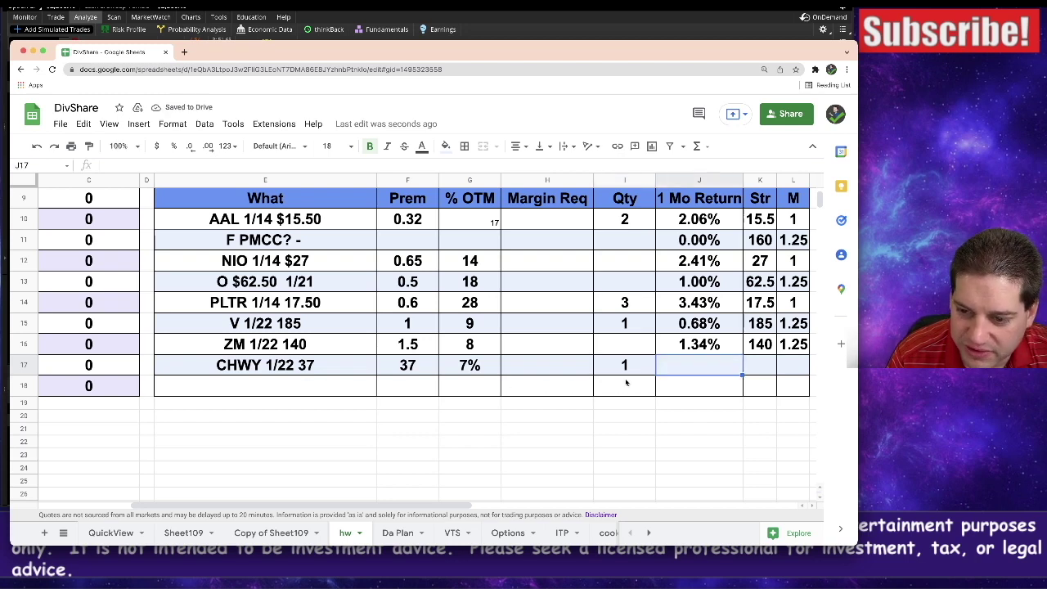
Copy ZM's 1 Mo Return, Str and M cells into the CHWY row.
click(652, 364)
click(724, 363)
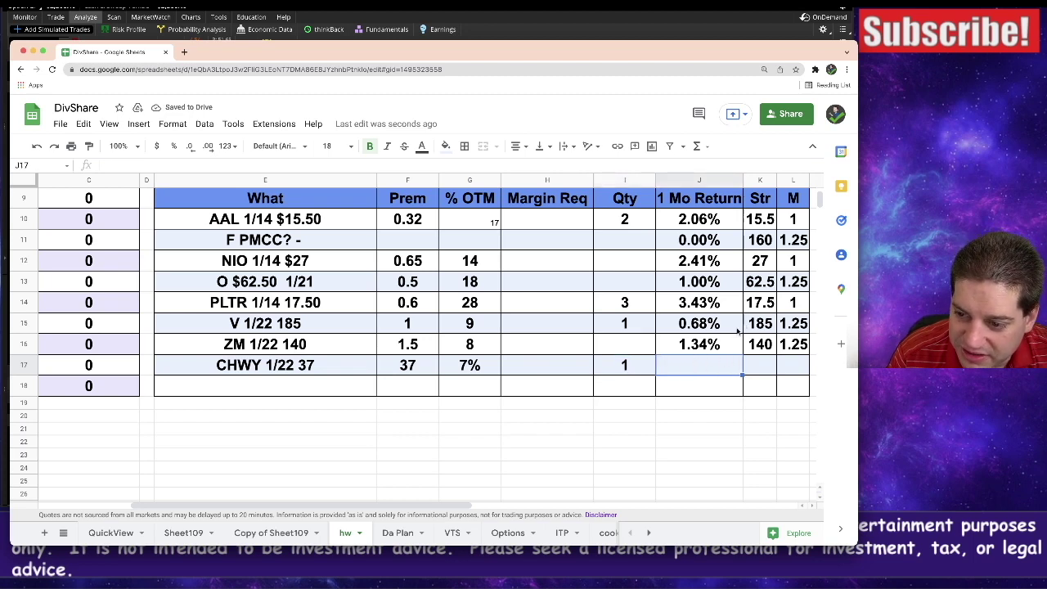
click(719, 345)
key(ctrl+c)
click(701, 369)
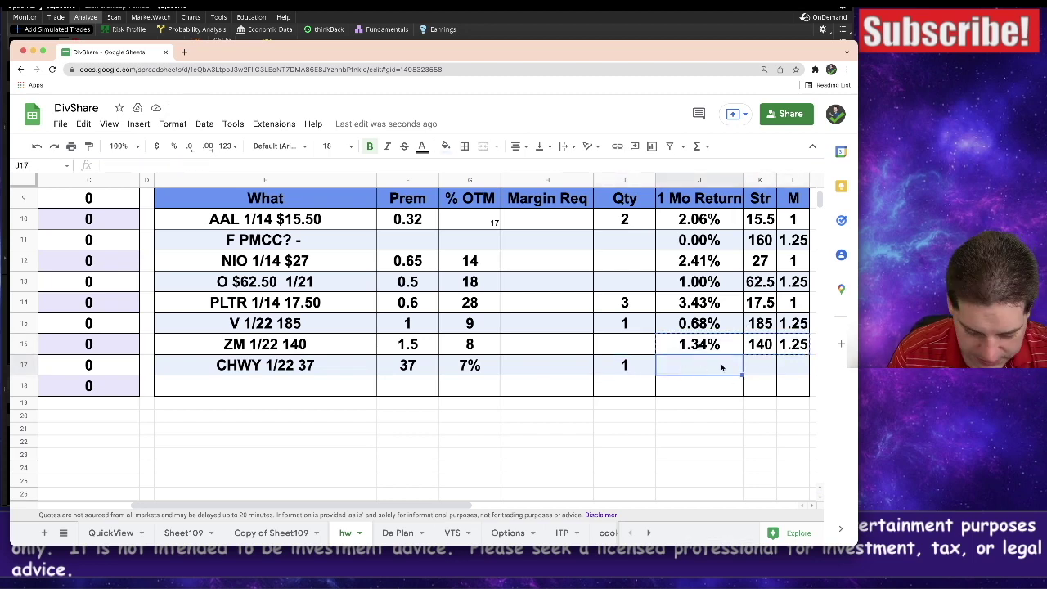
key(ctrl+v)
Try a strike of 37 for the CHWY trade and undo that entry.
click(752, 366)
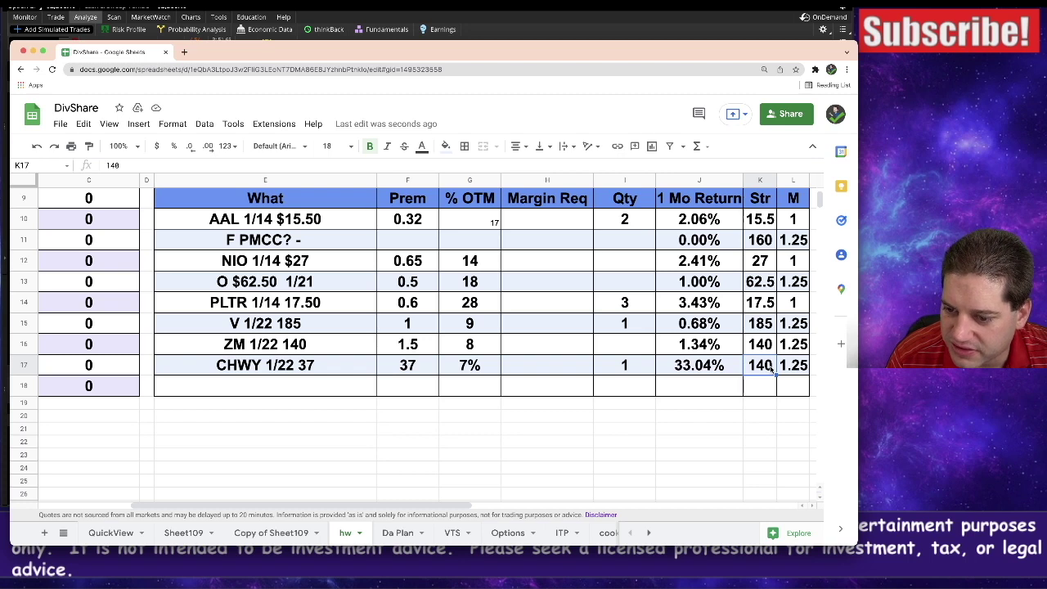
text(37)
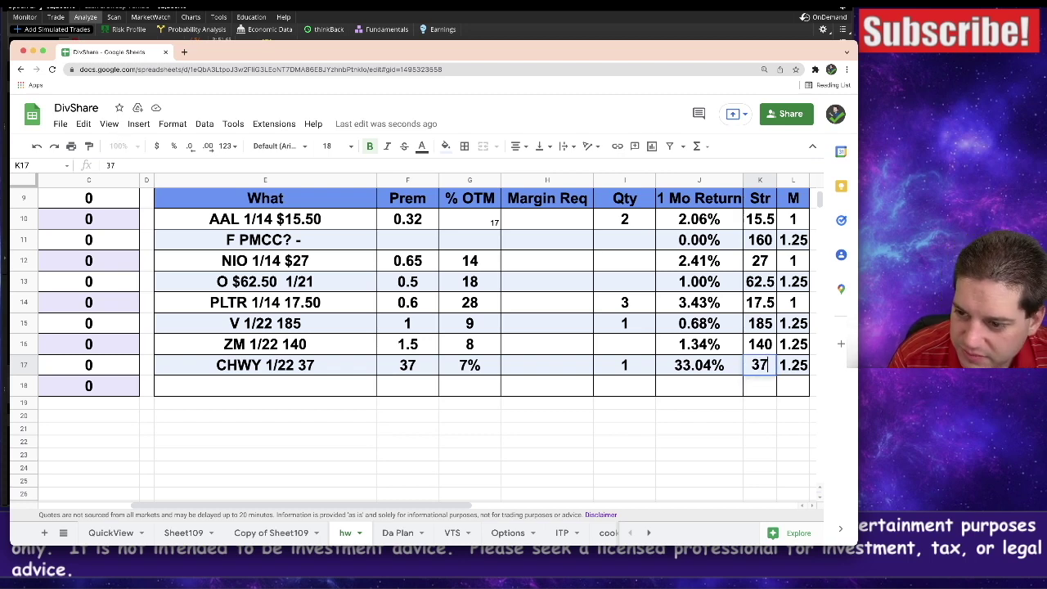
key(Tab)
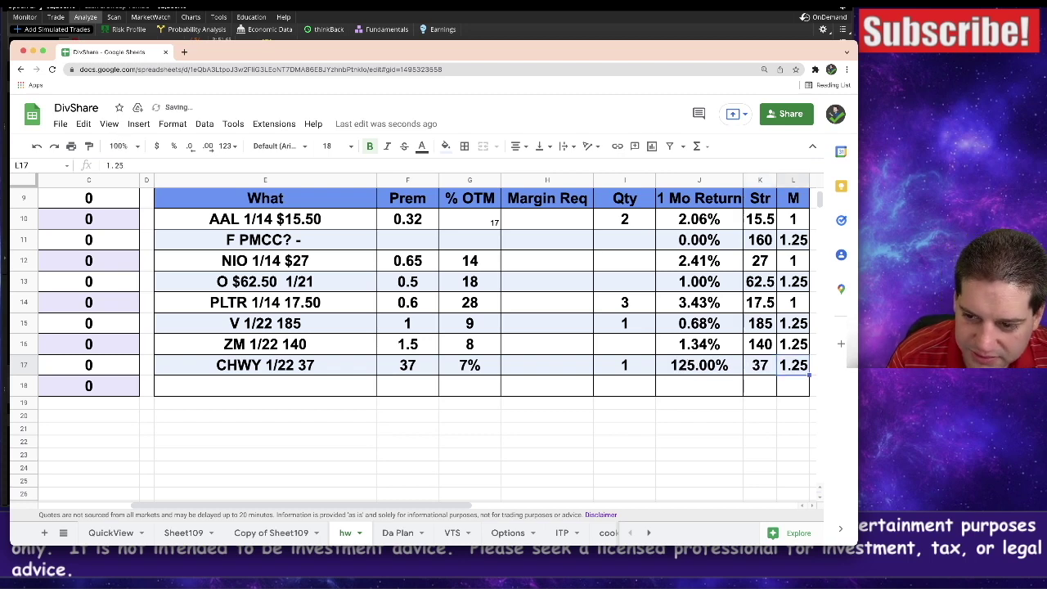
key(ctrl+z)
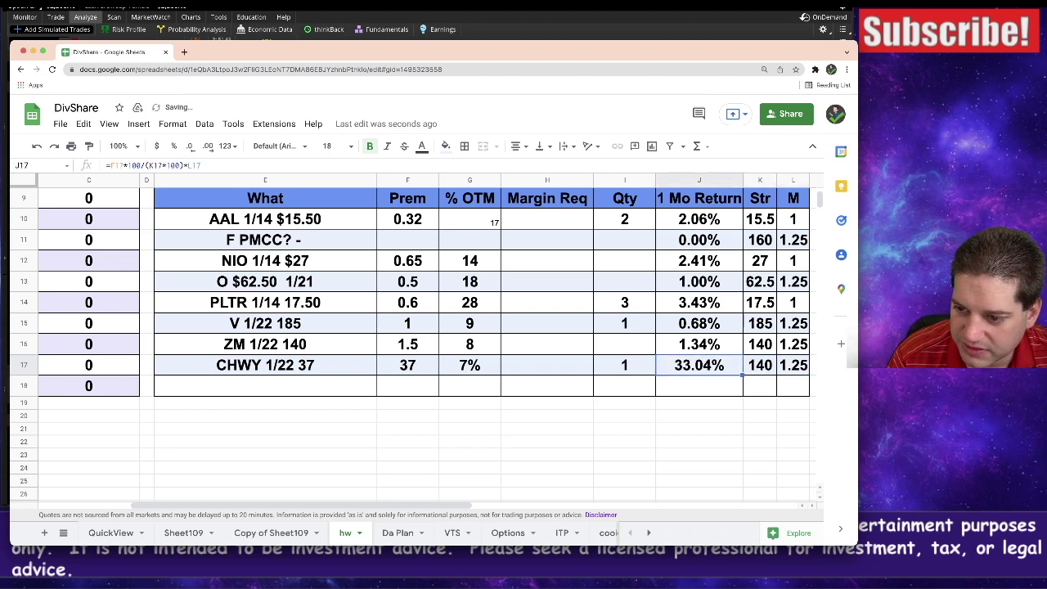
Set the CHWY trade's strike to 27 and correct its premium to 0.37.
text(27)
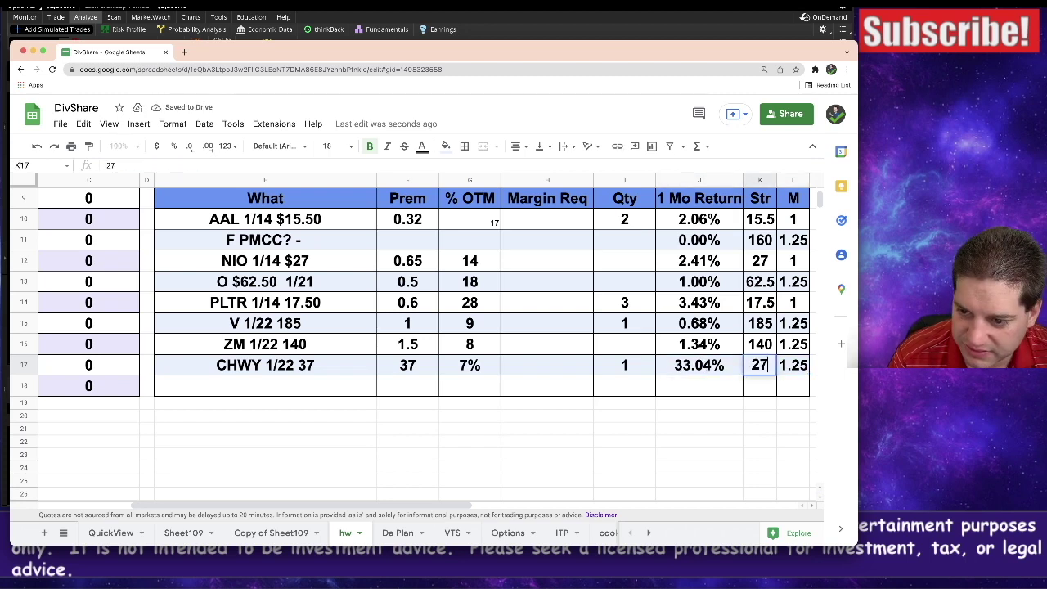
key(Tab)
click(406, 368)
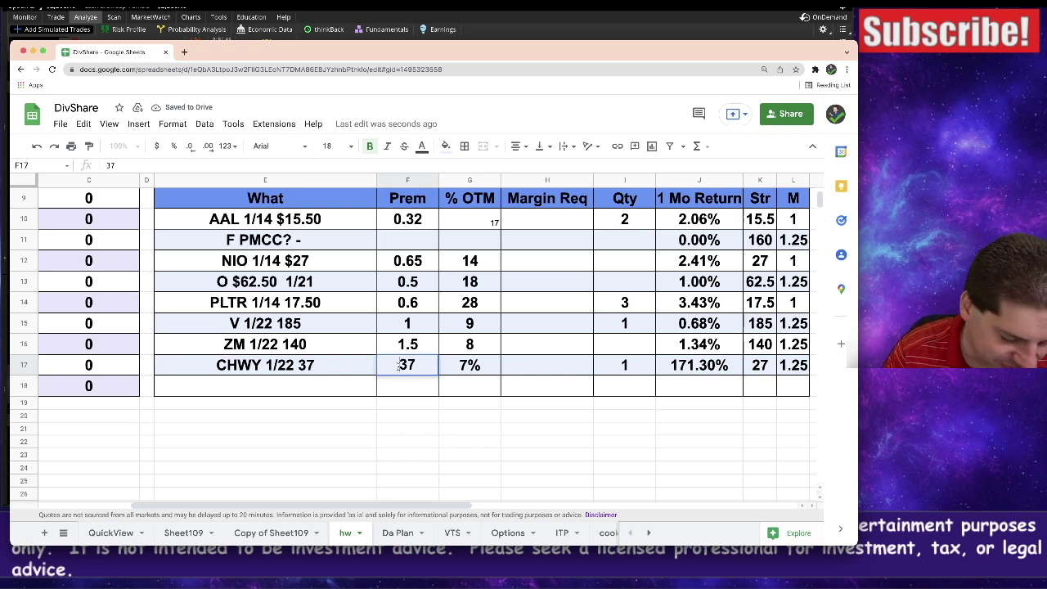
text(.)
key(Return)
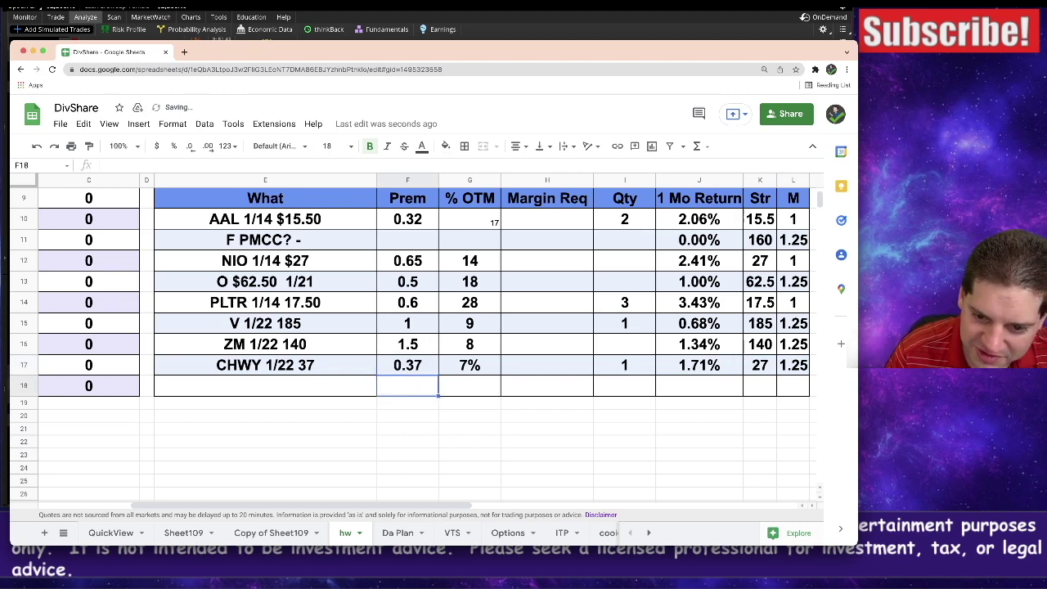
Switch to thinkorswim, load ABNB and examine its price chart.
click(382, 8)
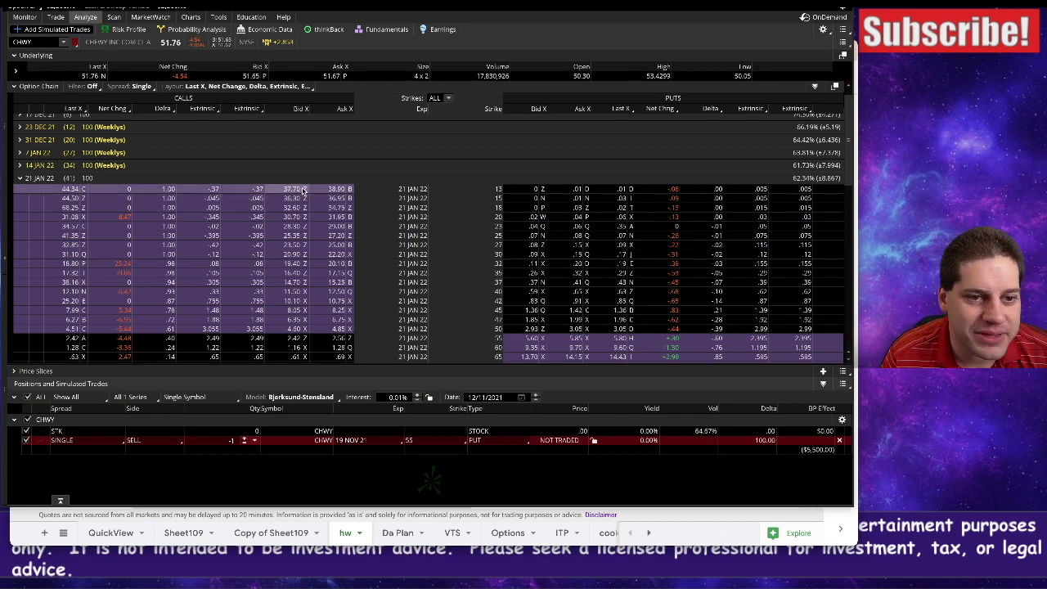
click(36, 43)
text(ARNB)
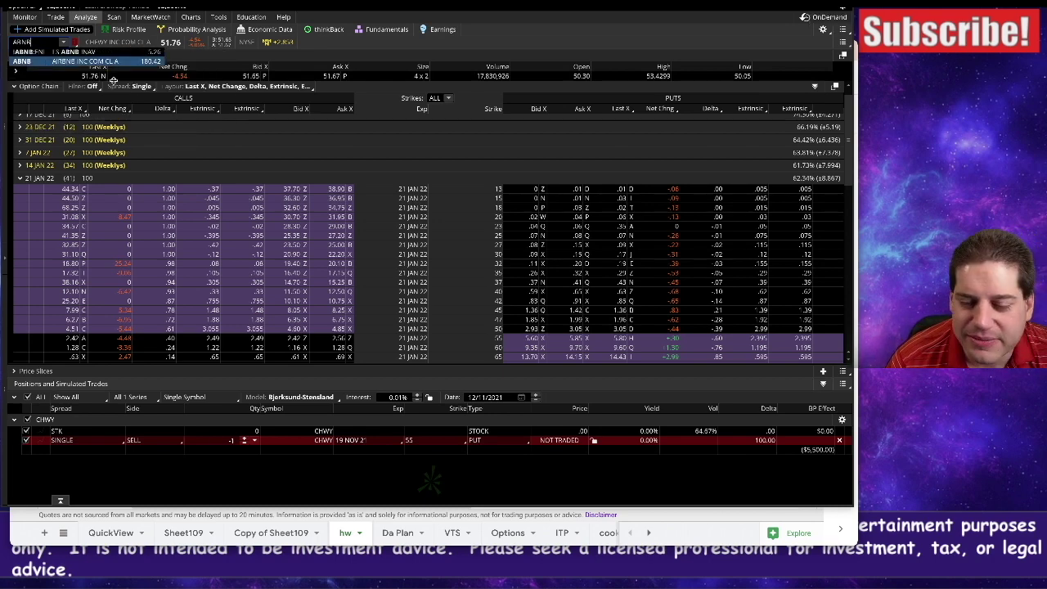
key(Return)
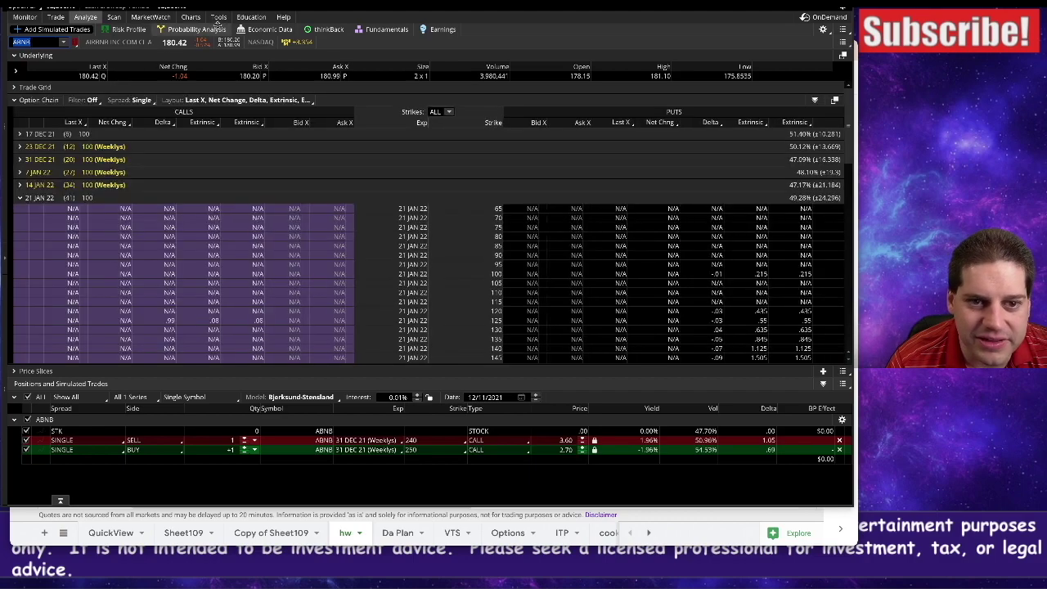
click(190, 16)
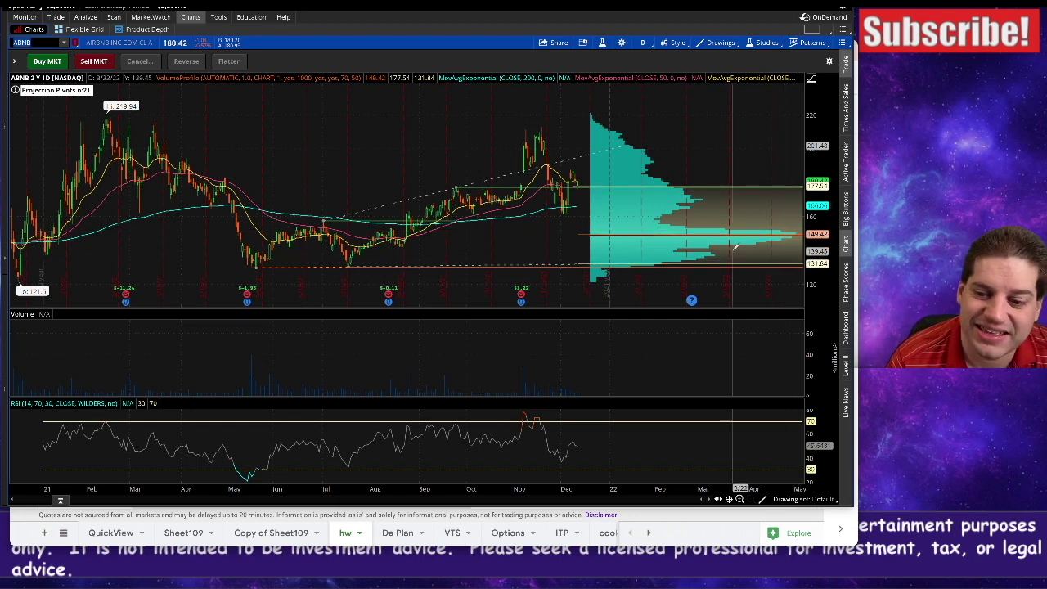
Simulate selling ABNB's 21 JAN 22 145 put from the option chain and check the strike against the price chart.
click(85, 16)
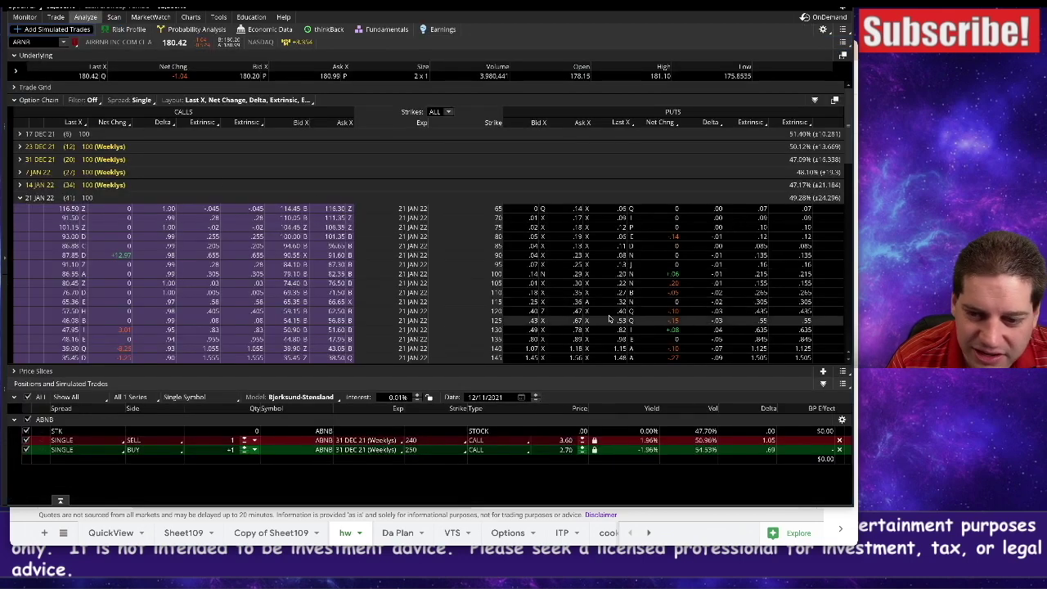
scroll(544, 327, down, 2)
click(533, 336)
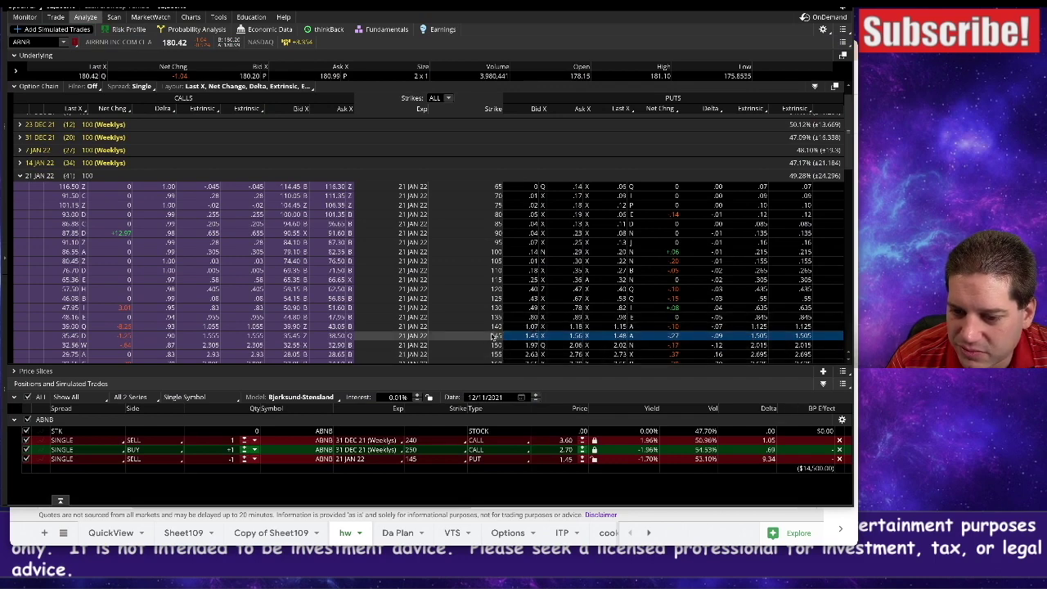
click(192, 17)
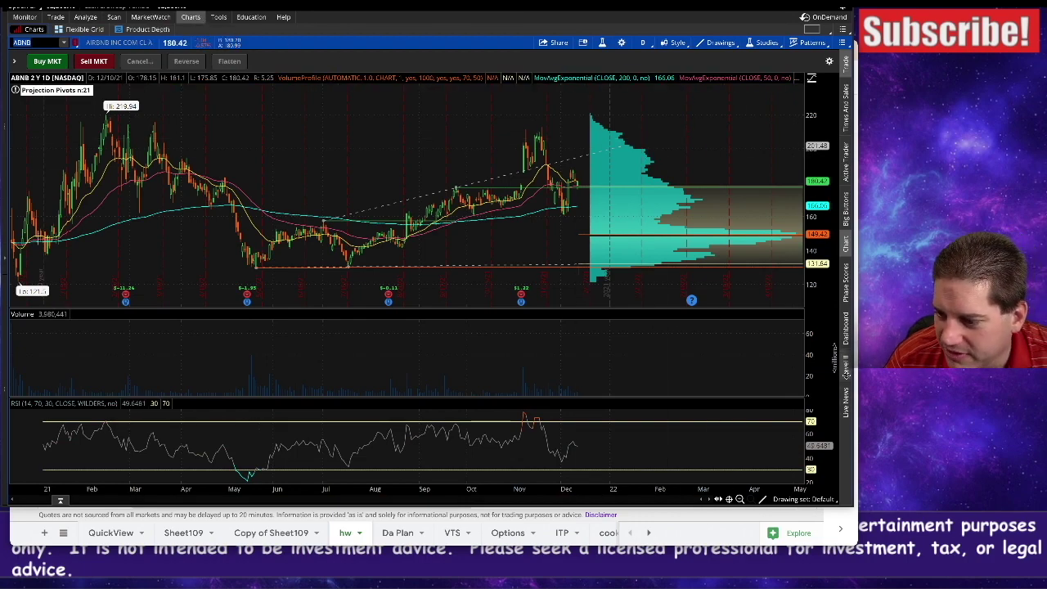
Open ABNB's live news and read the story "How Airbnb's Seniormost Female Executive Transformed Vulnerability Into Courage".
click(846, 402)
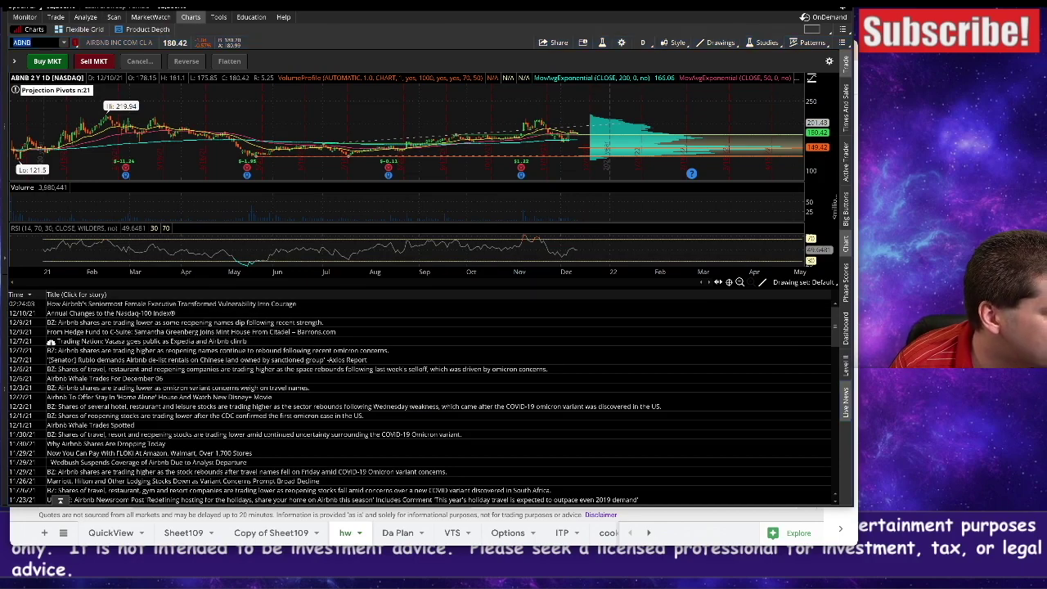
double_click(327, 301)
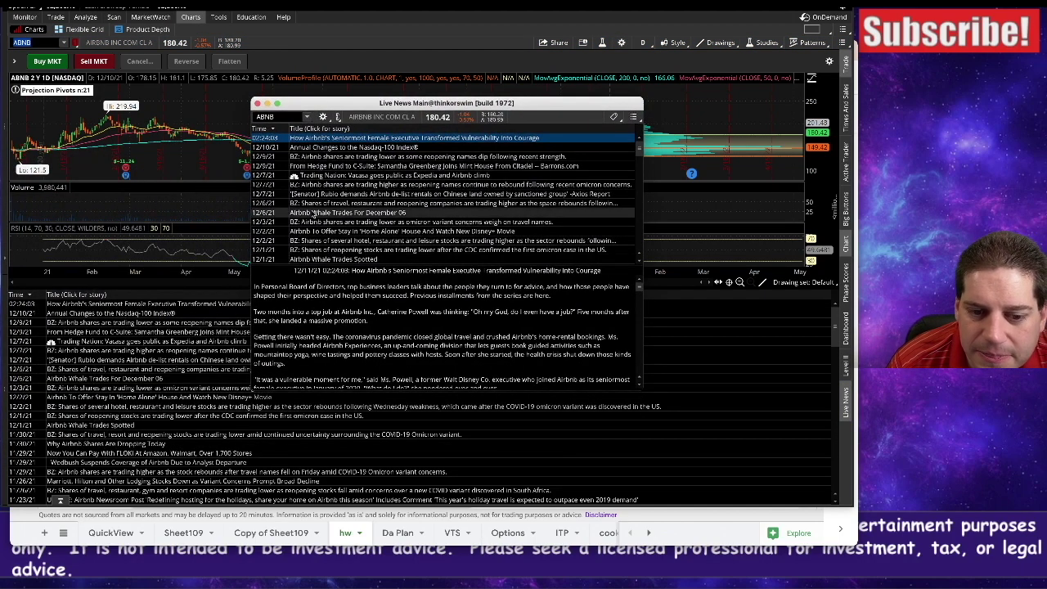
scroll(503, 328, down, 1)
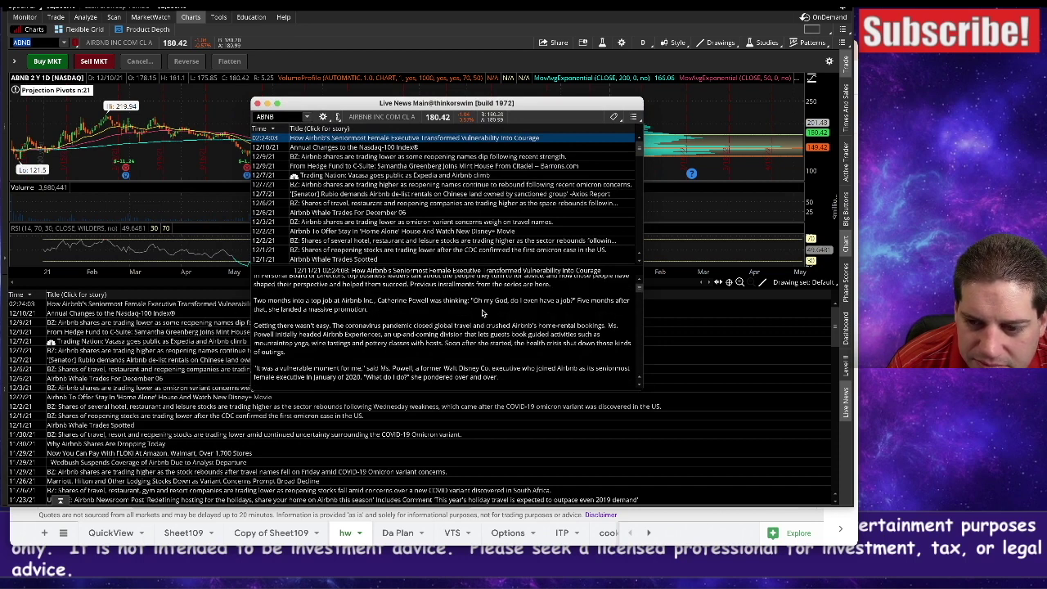
scroll(572, 299, up, 1)
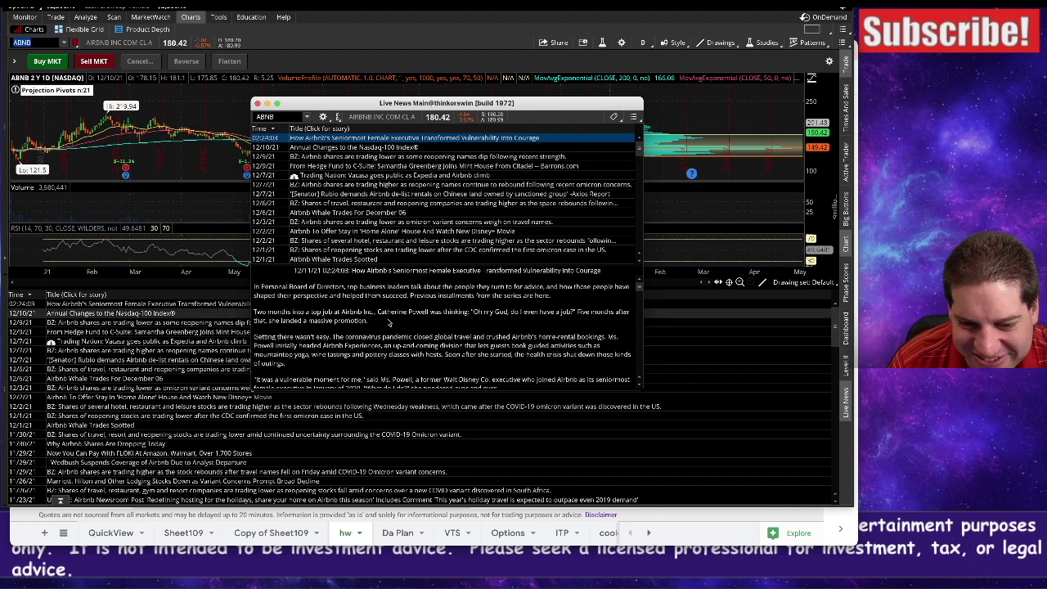
triple_click(286, 311)
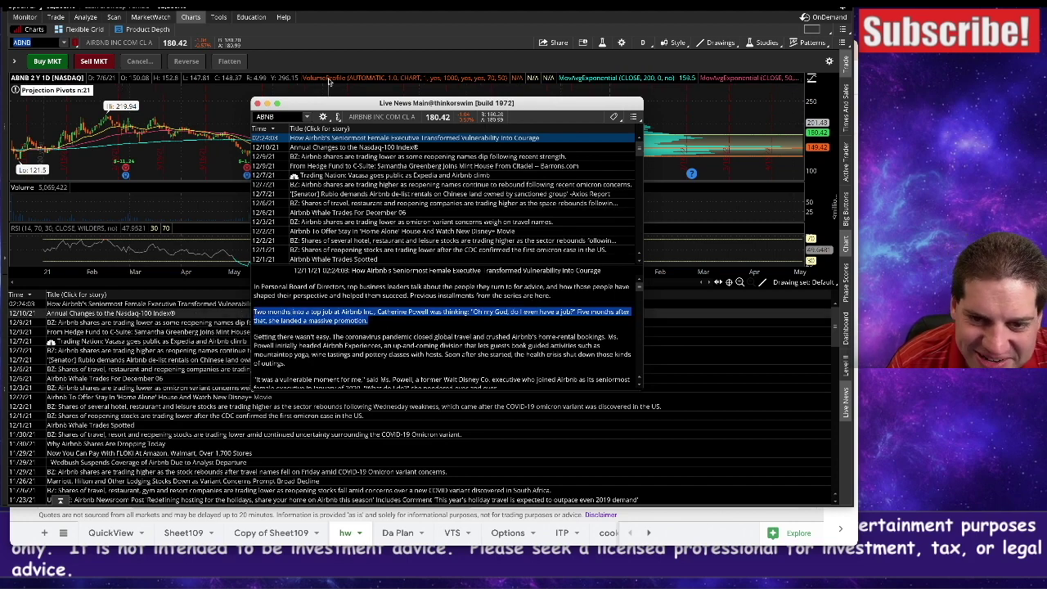
drag(368, 109, 368, 89)
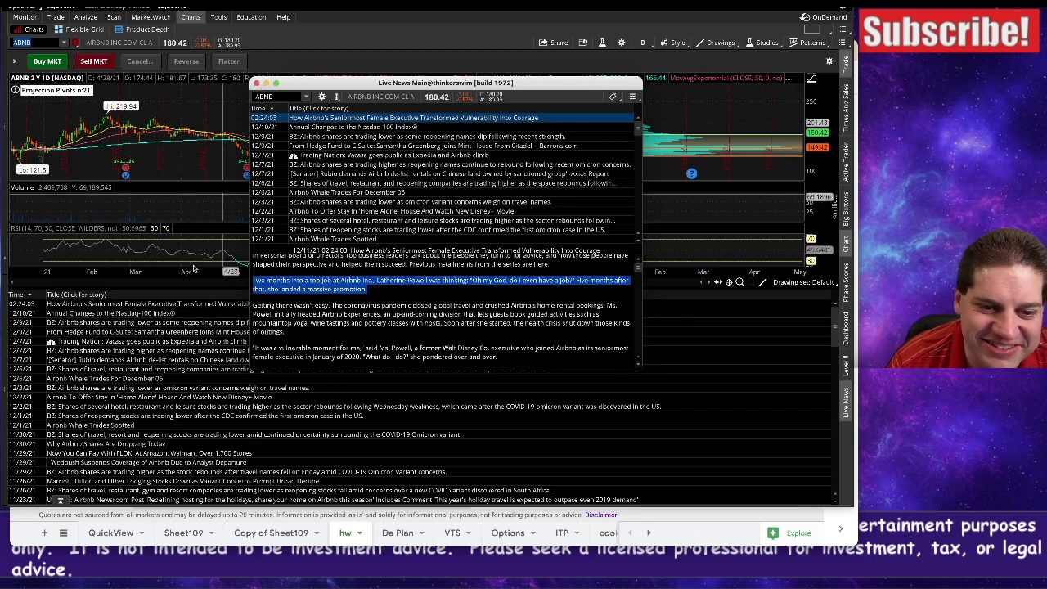
Go through ABNB's news items from 12/10/21 back to the 12/7/21 Axios report, then close the separate news window.
click(117, 313)
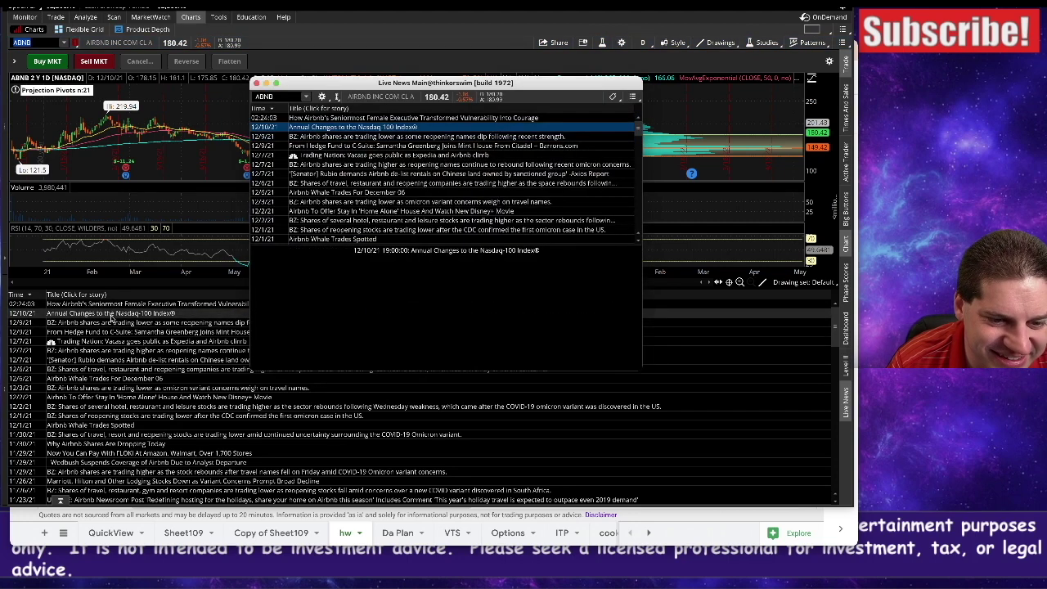
click(164, 324)
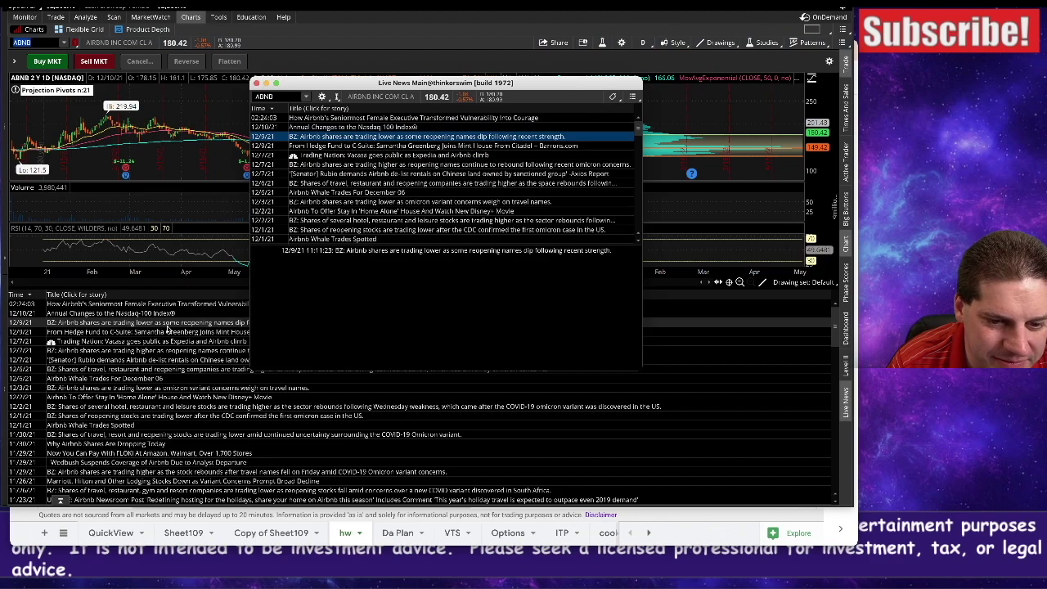
drag(368, 83, 584, 163)
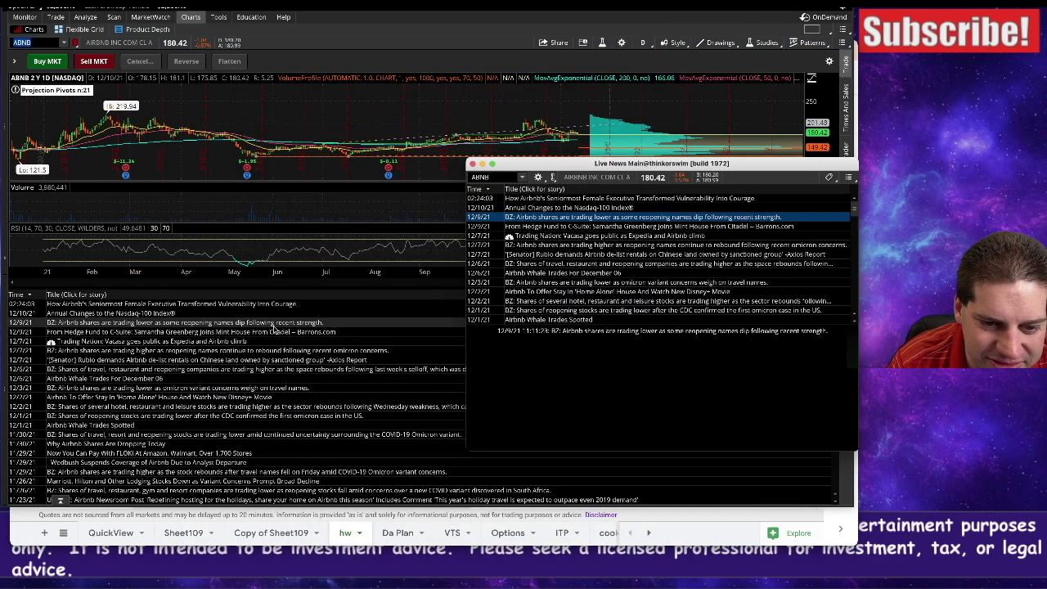
click(265, 331)
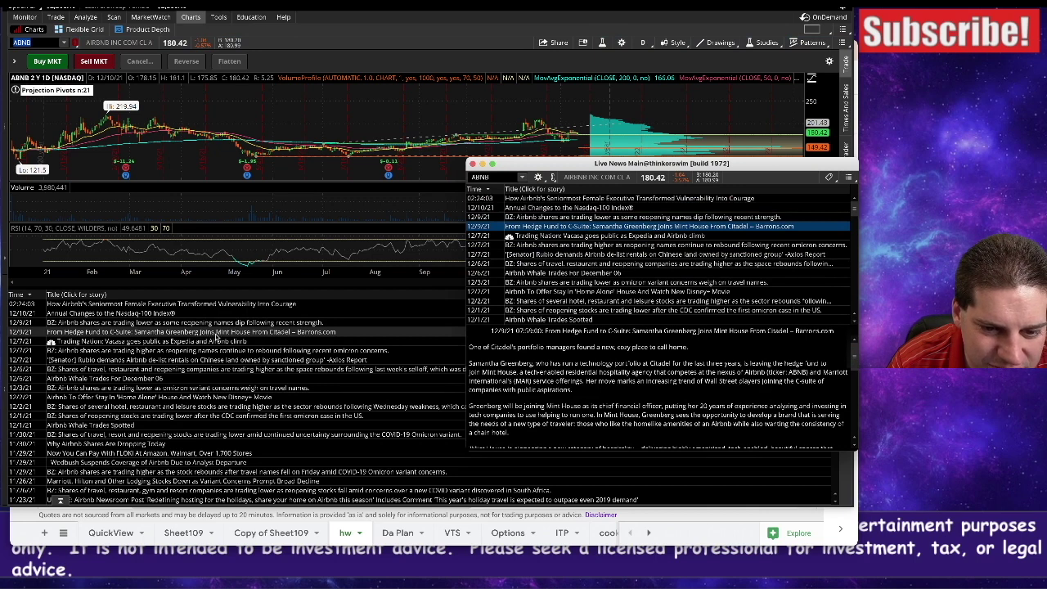
click(200, 342)
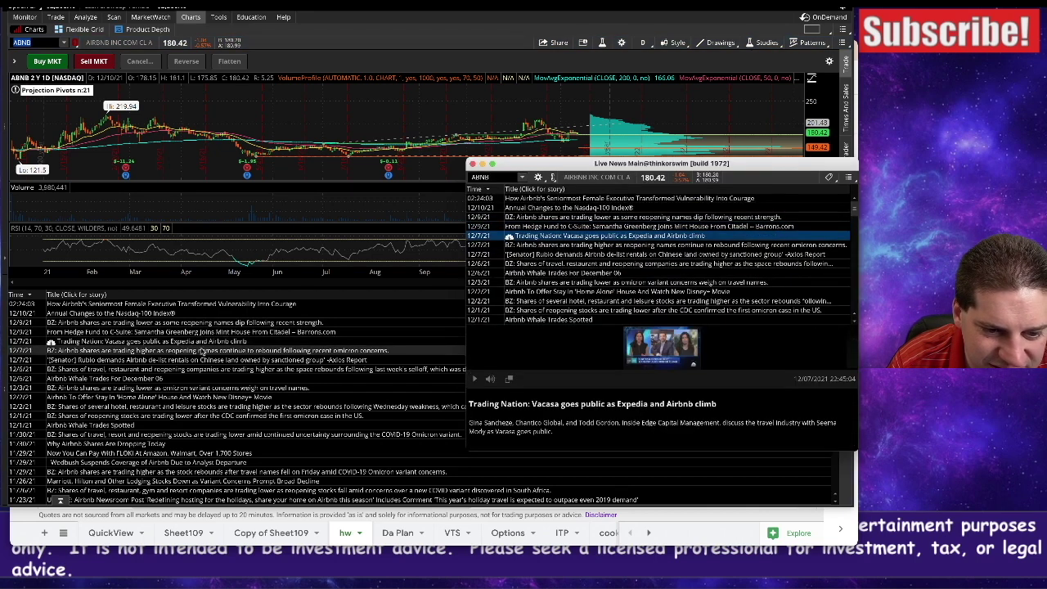
click(202, 351)
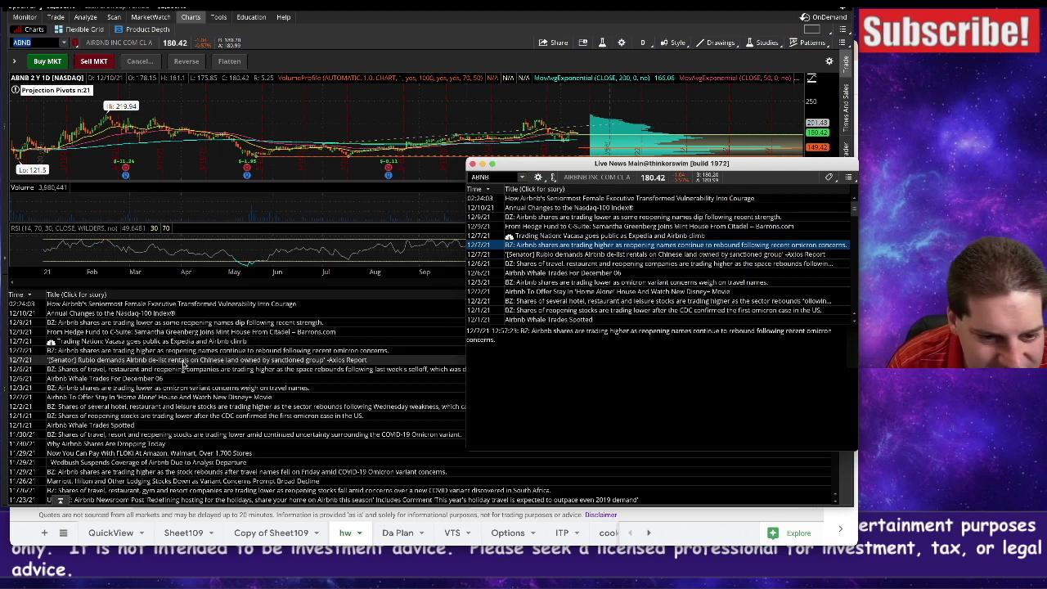
click(180, 361)
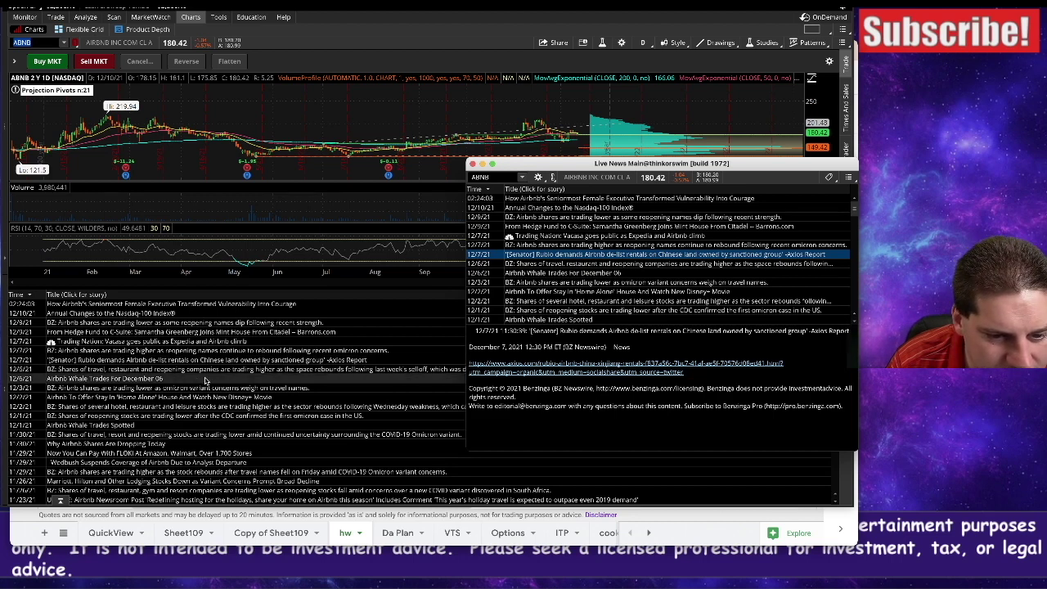
click(472, 164)
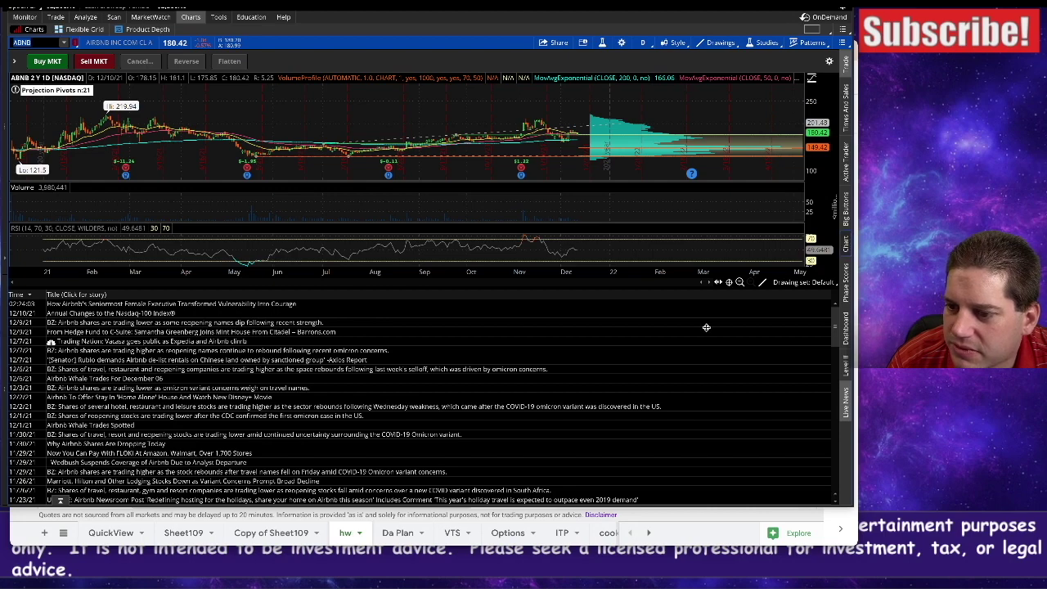
Restore the full price chart, load CCL and examine its 21 JAN 22 option chain.
click(842, 239)
click(847, 406)
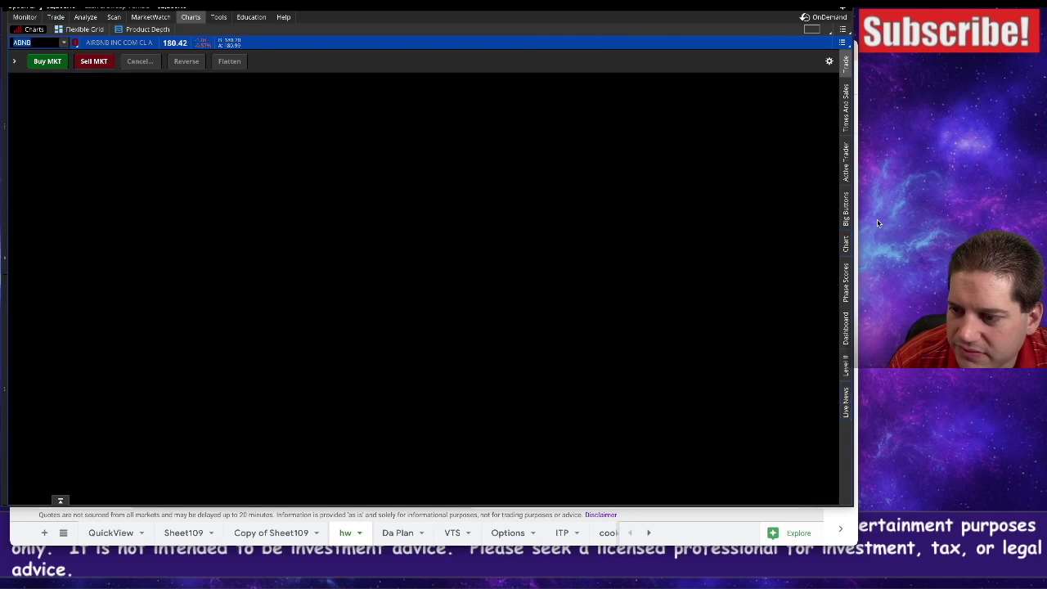
click(846, 244)
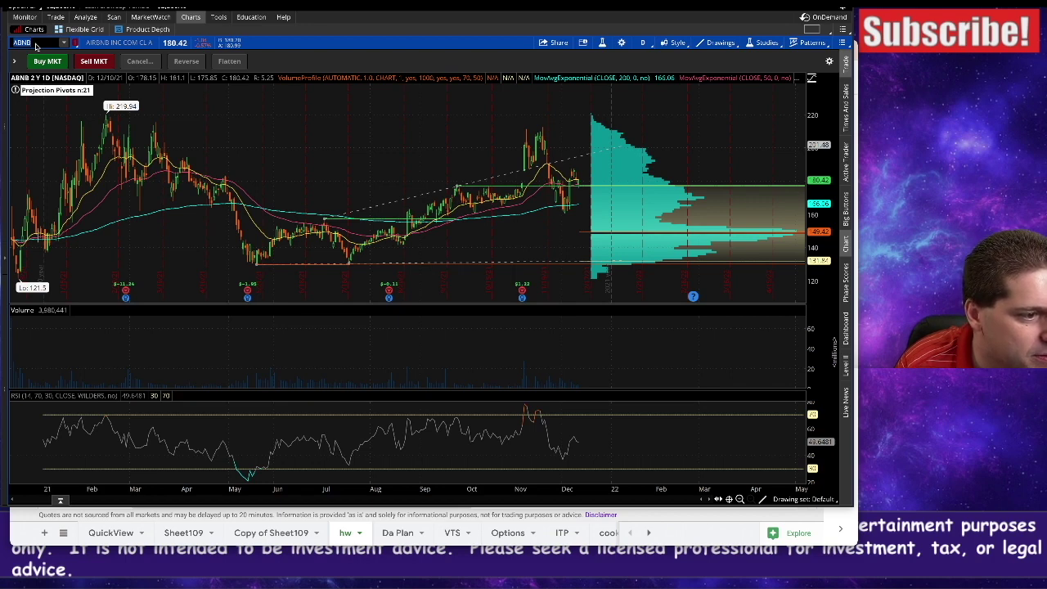
text(CCL)
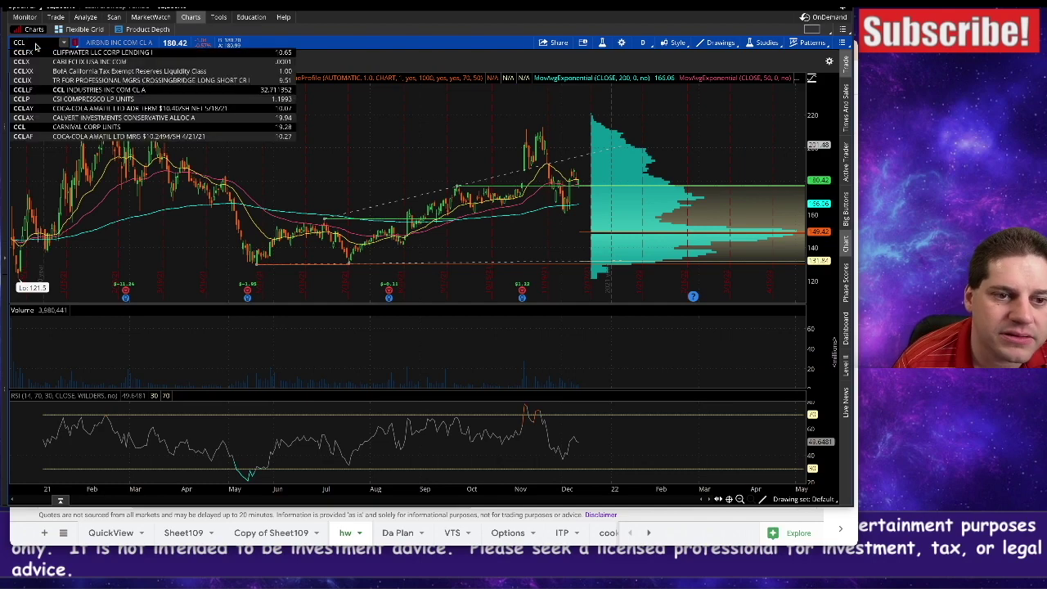
click(27, 126)
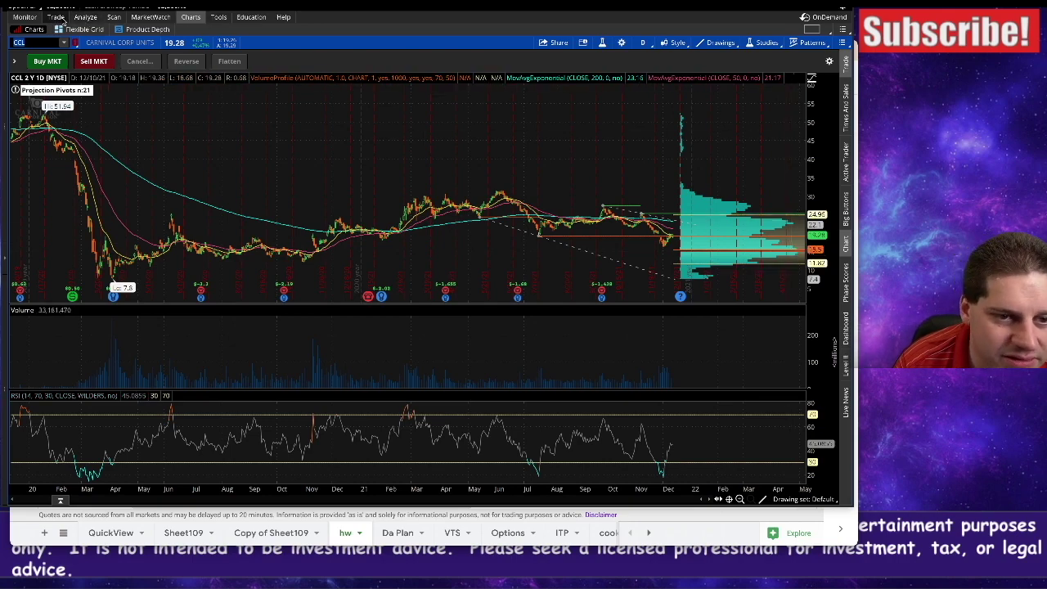
click(87, 17)
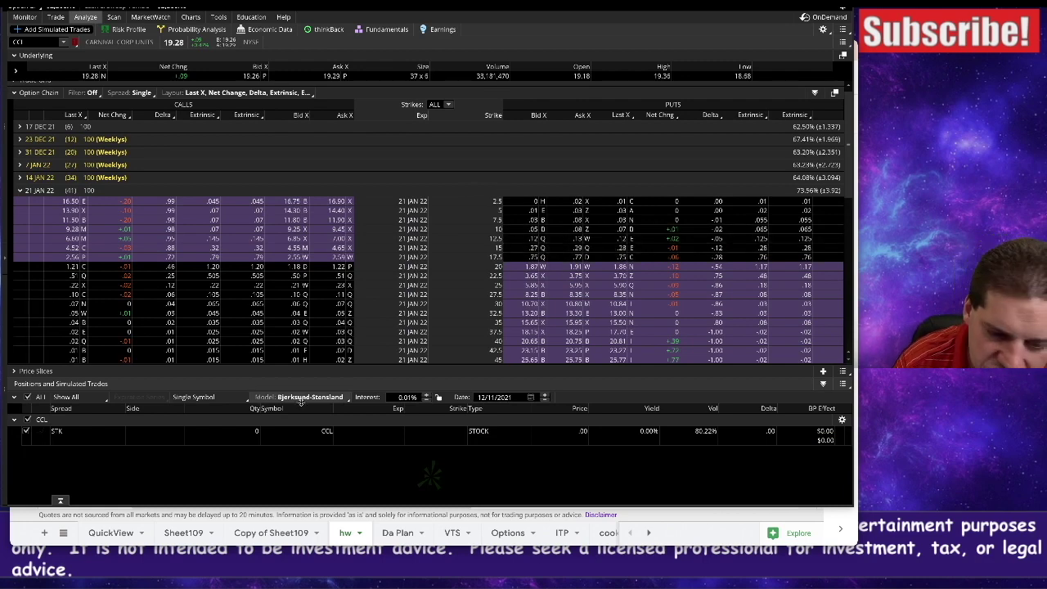
Switch to DivShare's hw sheet and enter "CCL 1/22 15" in row 18 with premium 0.3 and 12 % OTM.
click(337, 532)
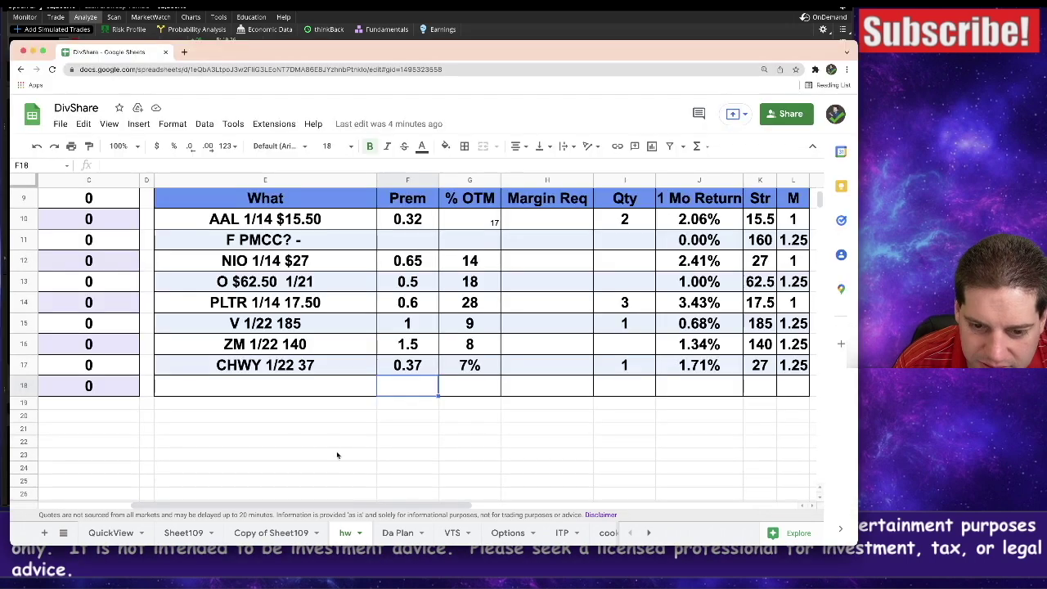
click(262, 385)
text(CCL )
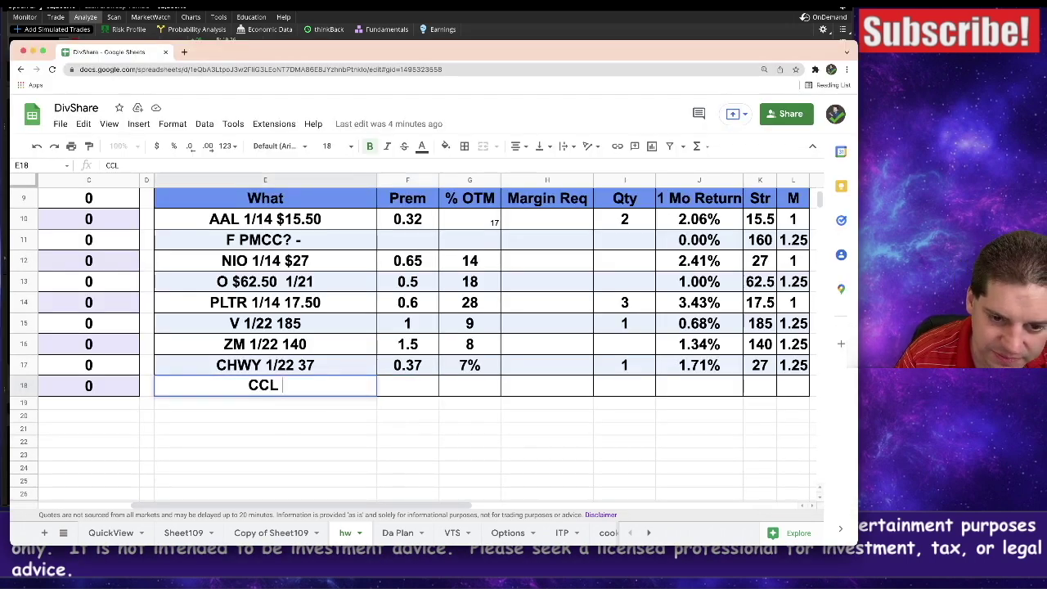
text(1/22 15)
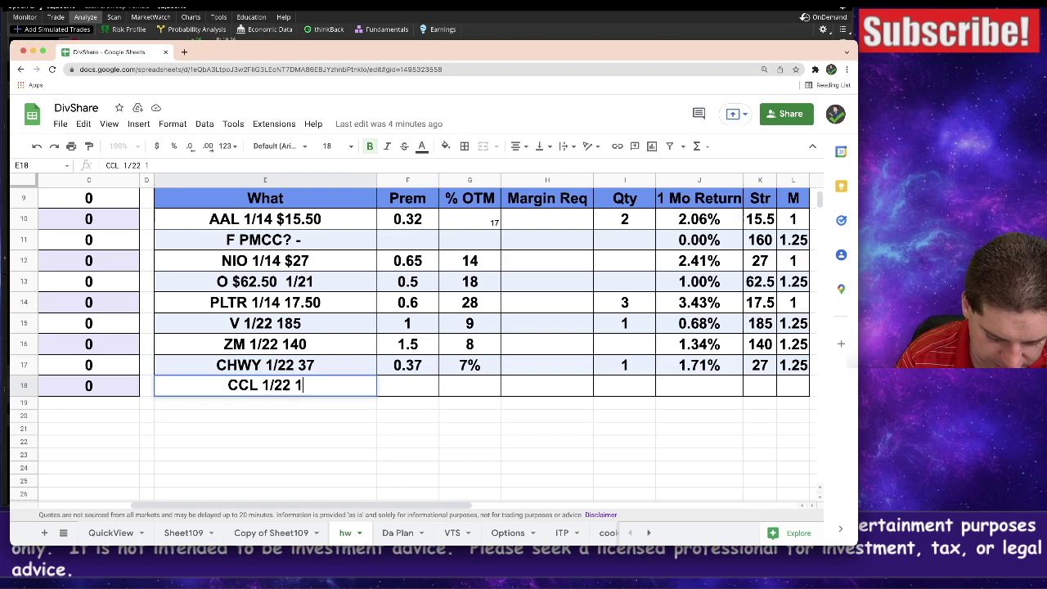
key(Tab)
text(.3)
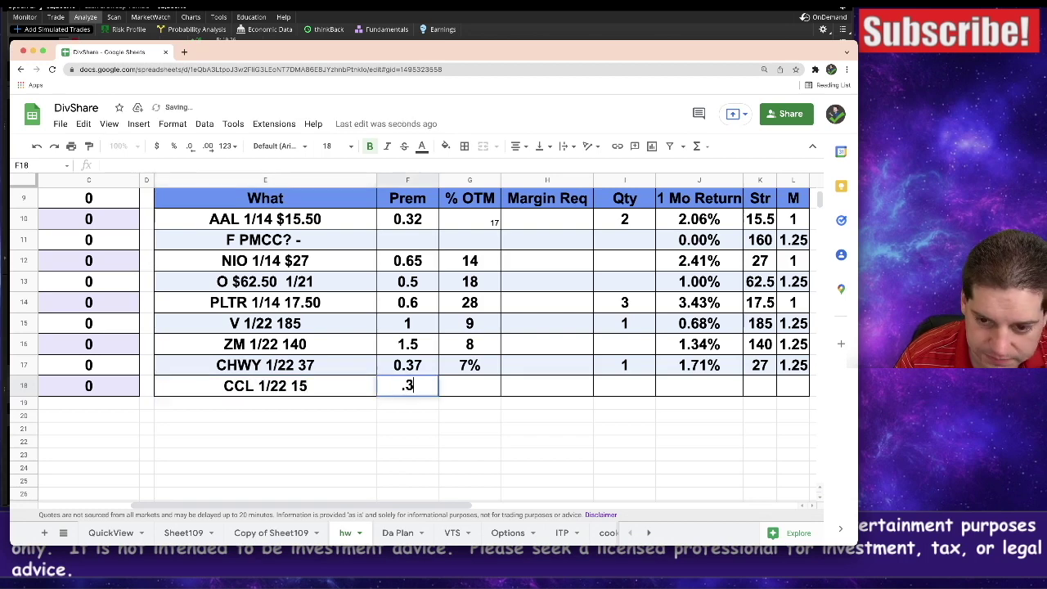
key(Tab)
text(12)
key(Tab)
key(Tab)
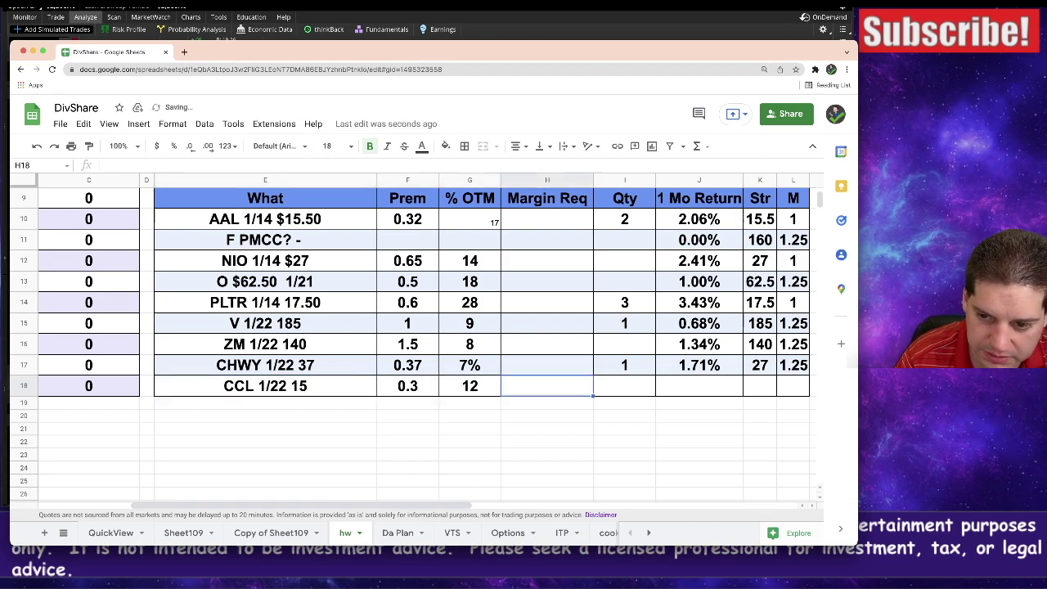
Complete the CCL row with quantity 1, the return formula filled down from above, strike 15 and M value 1.25.
text(1)
key(Tab)
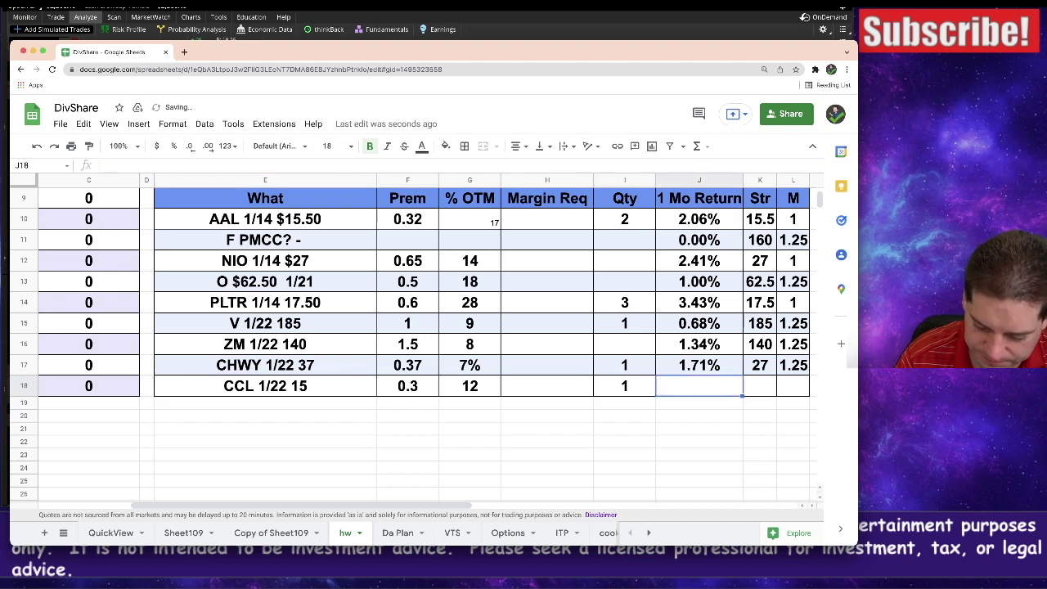
key(ctrl+d)
key(Tab)
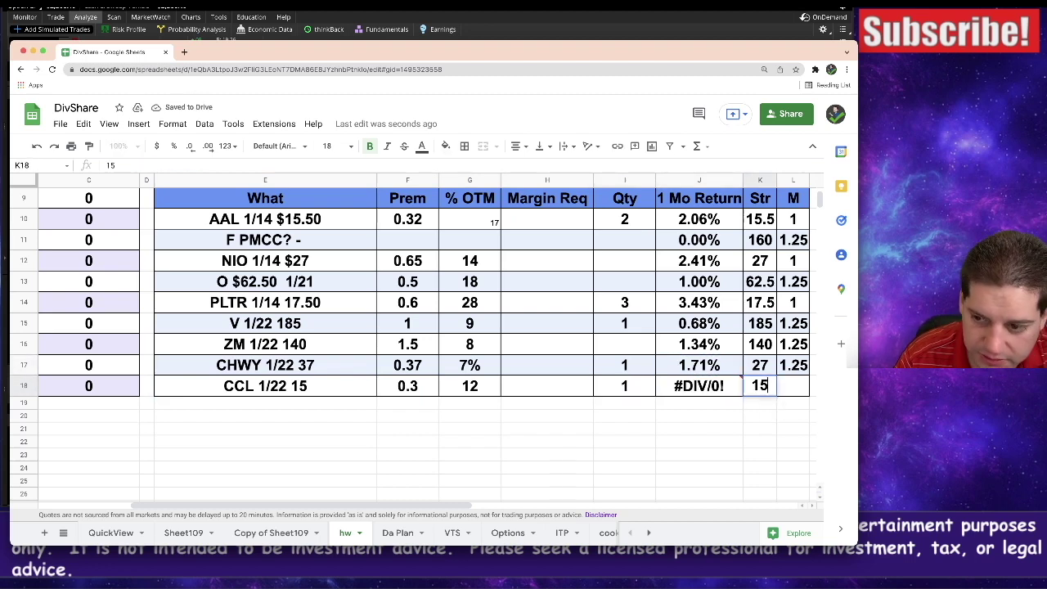
key(Tab)
text(1.25)
key(Return)
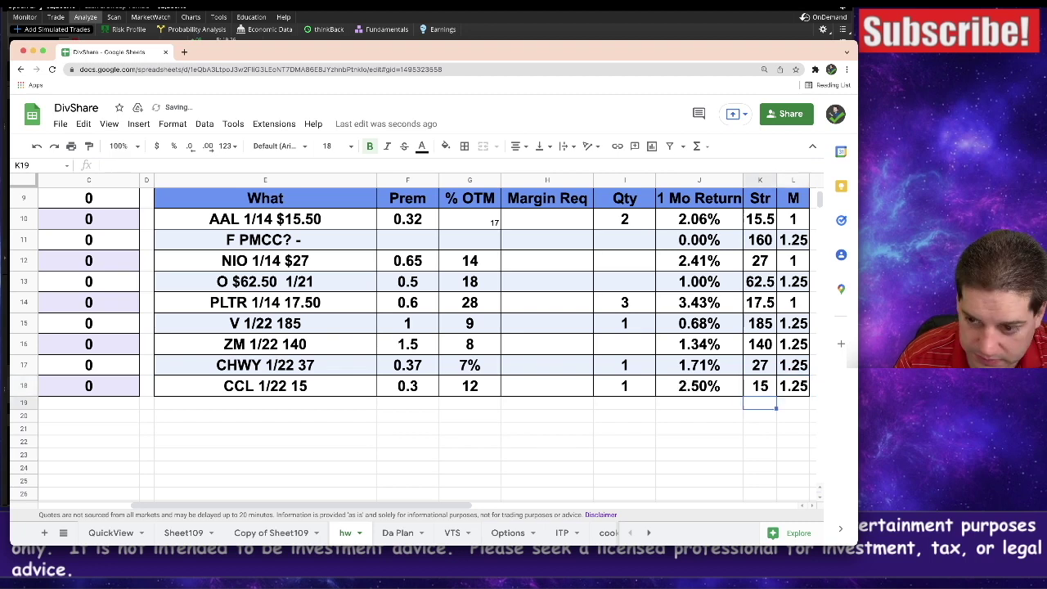
Check the recorded CCL trade against its option chain in thinkorswim.
key(super+Tab)
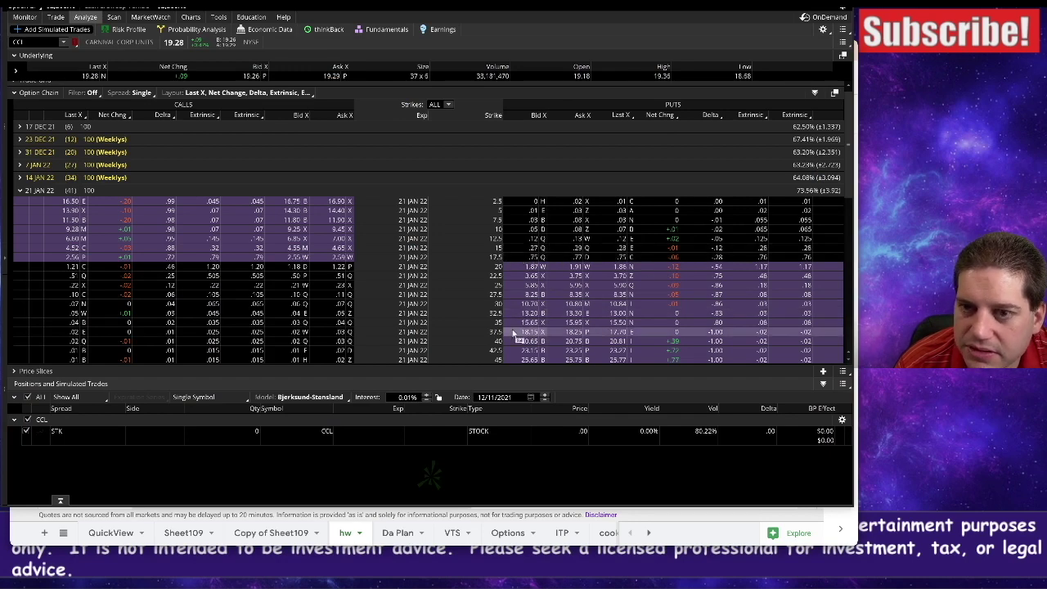
key(super+Tab)
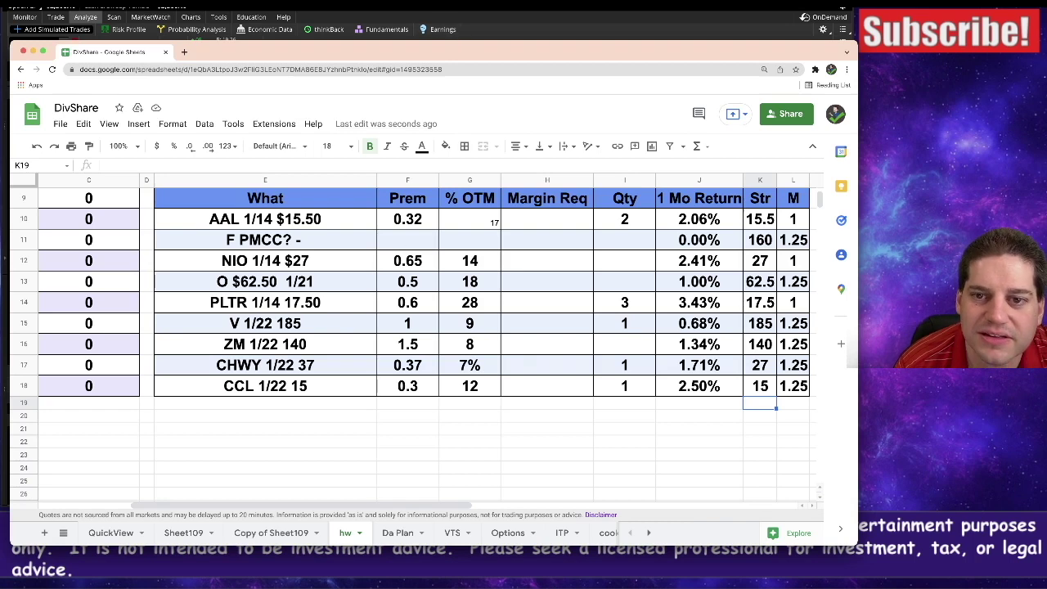
key(super+Tab)
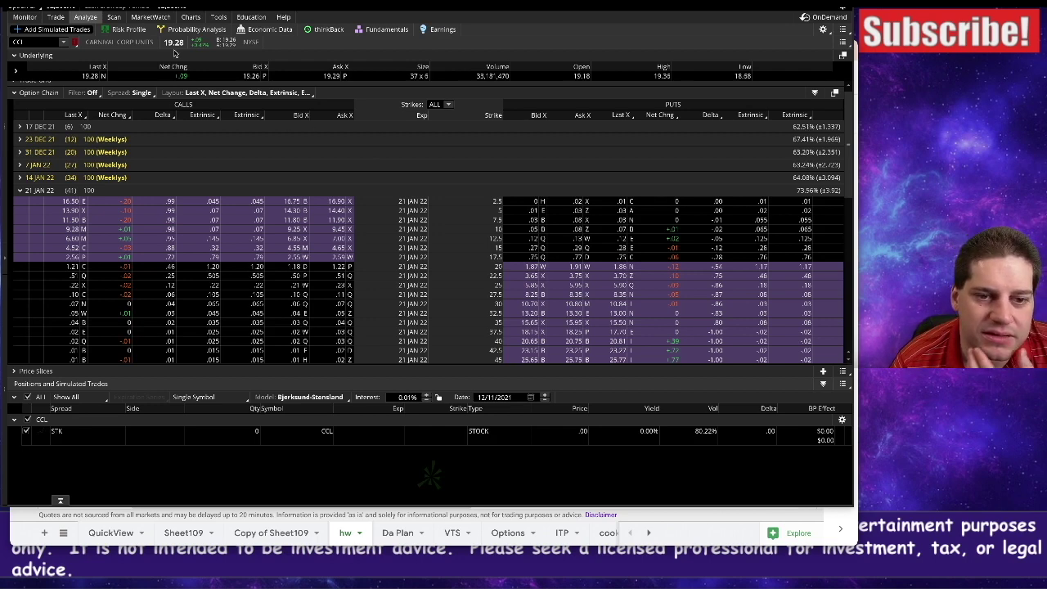
Load DIS (Walt Disney Company) on the price chart.
click(190, 16)
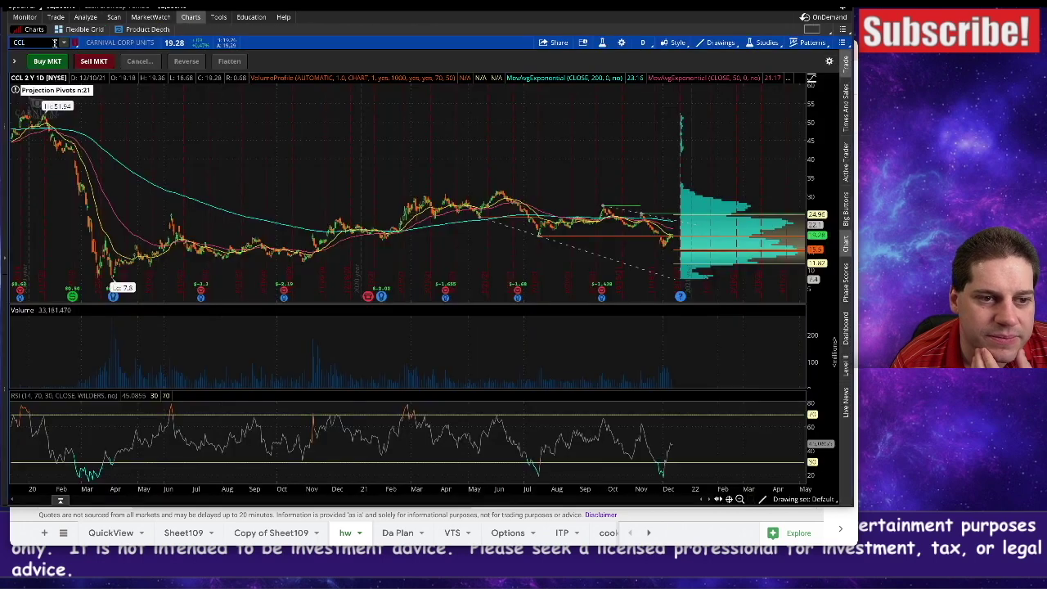
text(DIS)
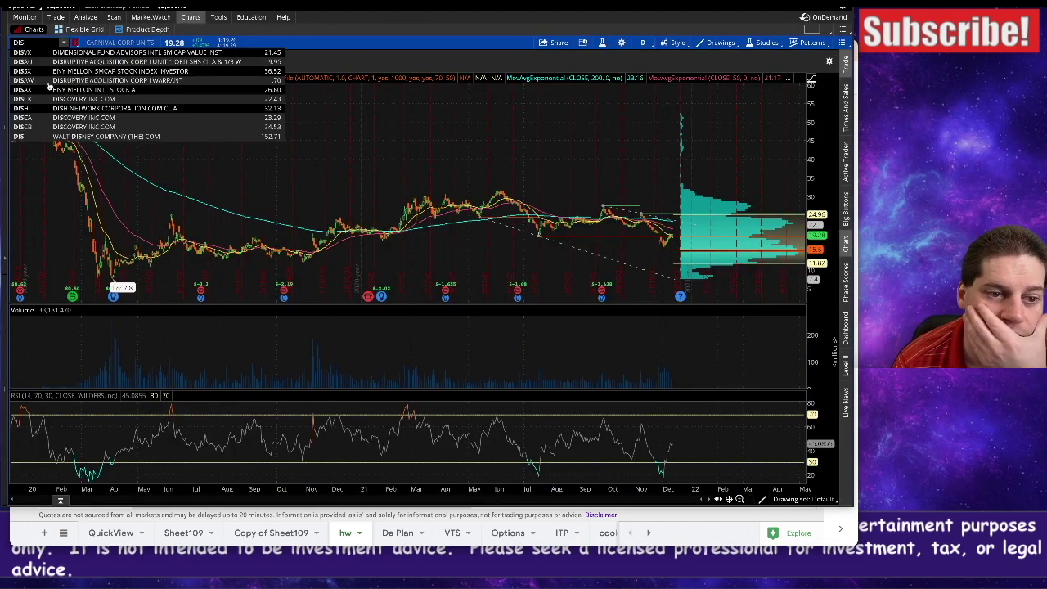
click(128, 135)
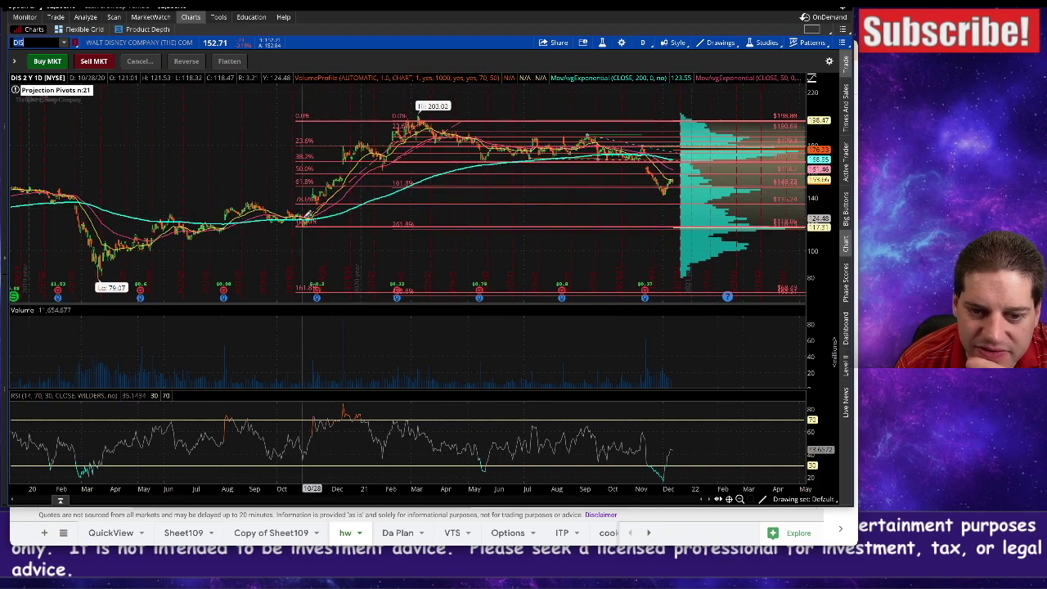
Remove the two Fibonacci retracement drawings from the DIS price chart.
right_click(351, 122)
click(397, 175)
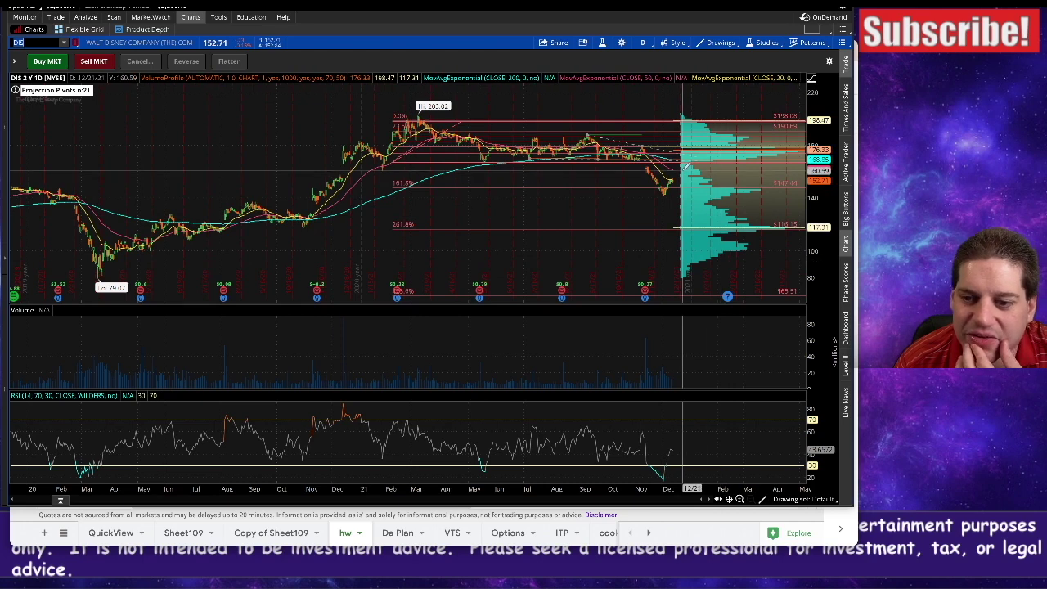
right_click(644, 121)
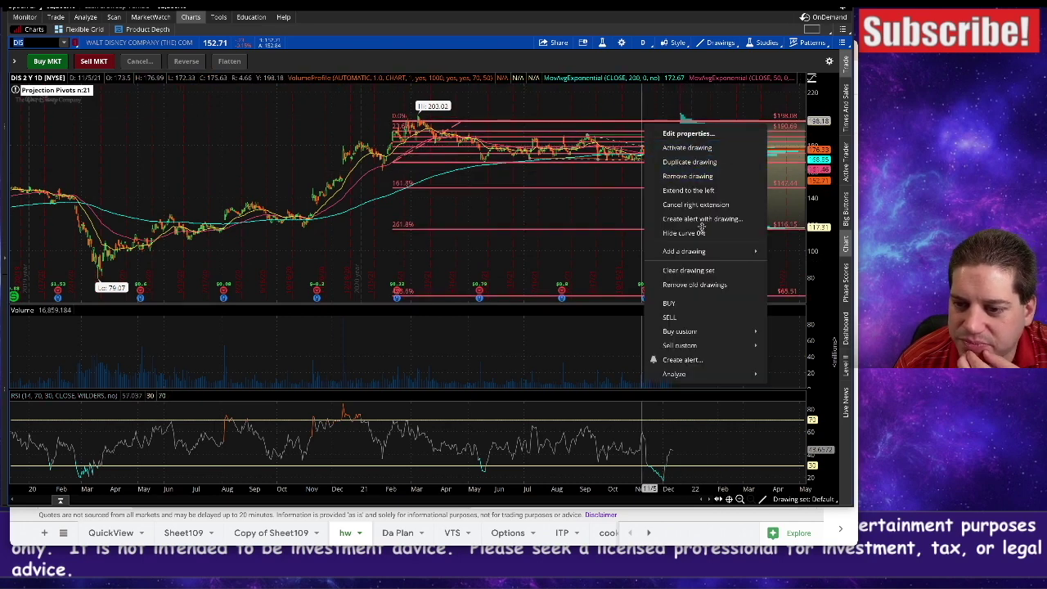
click(708, 176)
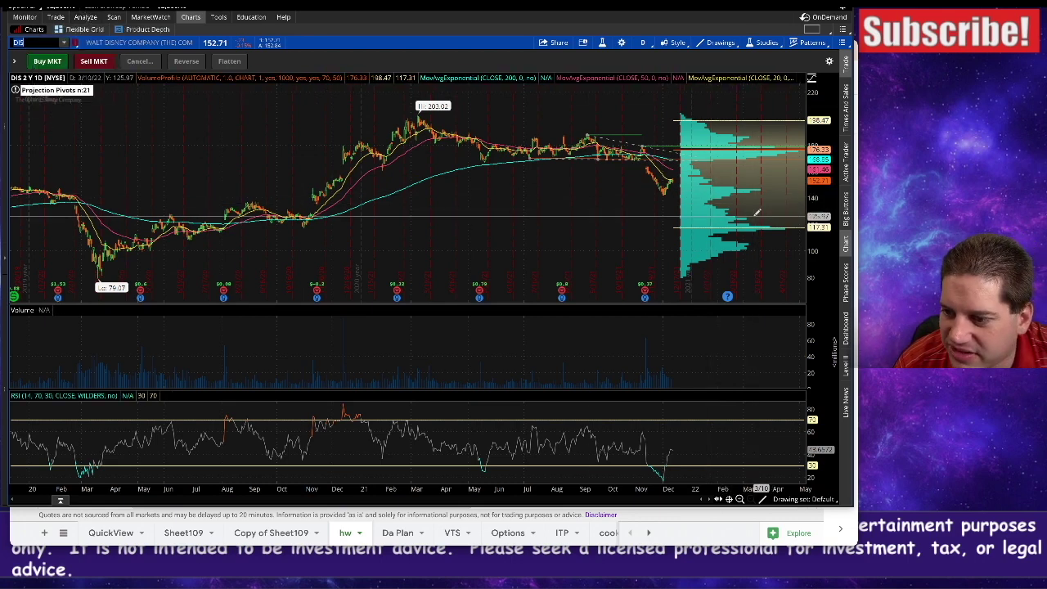
Examine the DIS put prices for the 21 JAN 22 and 28 JAN 22 expirations in the option chain.
click(81, 16)
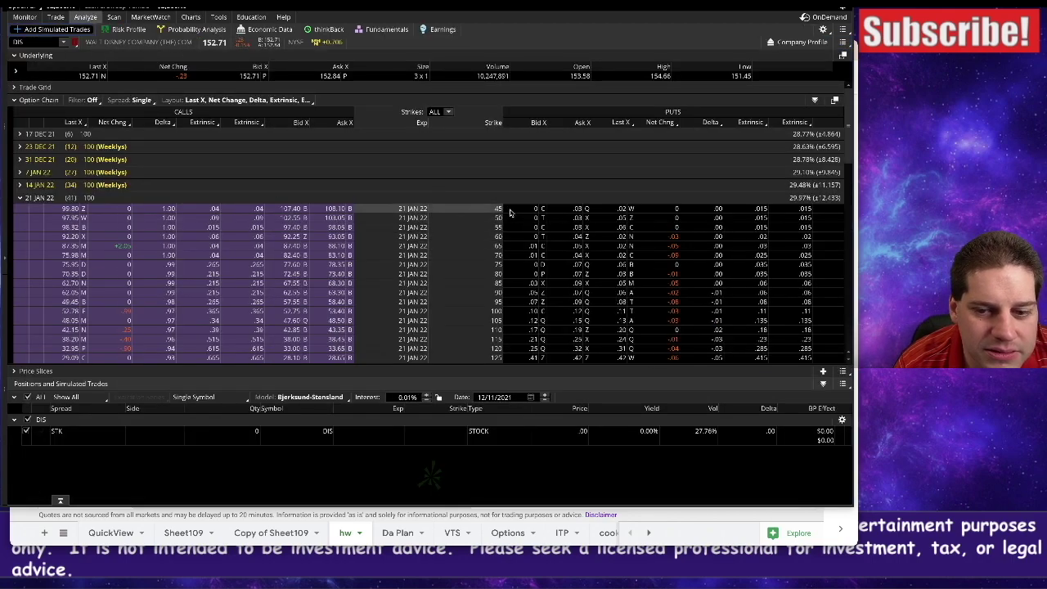
scroll(556, 261, down, 4)
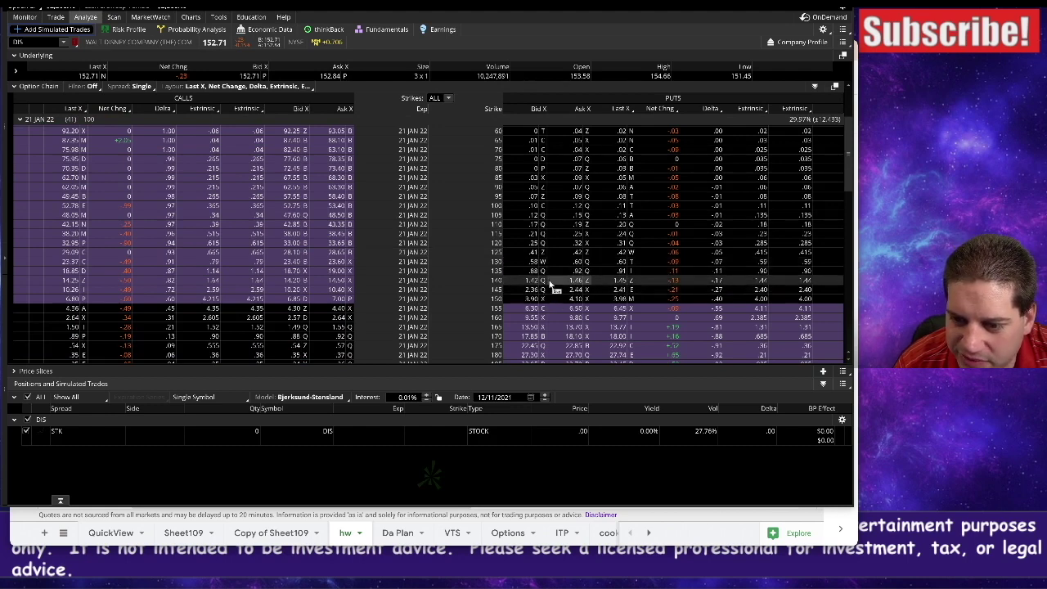
scroll(300, 152, up, 1)
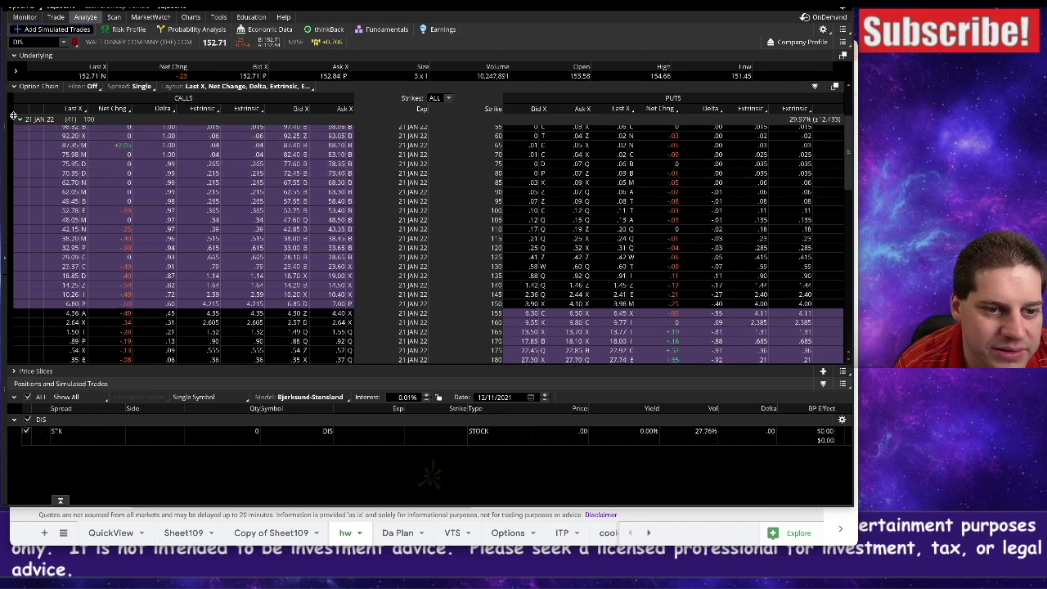
click(17, 120)
click(20, 132)
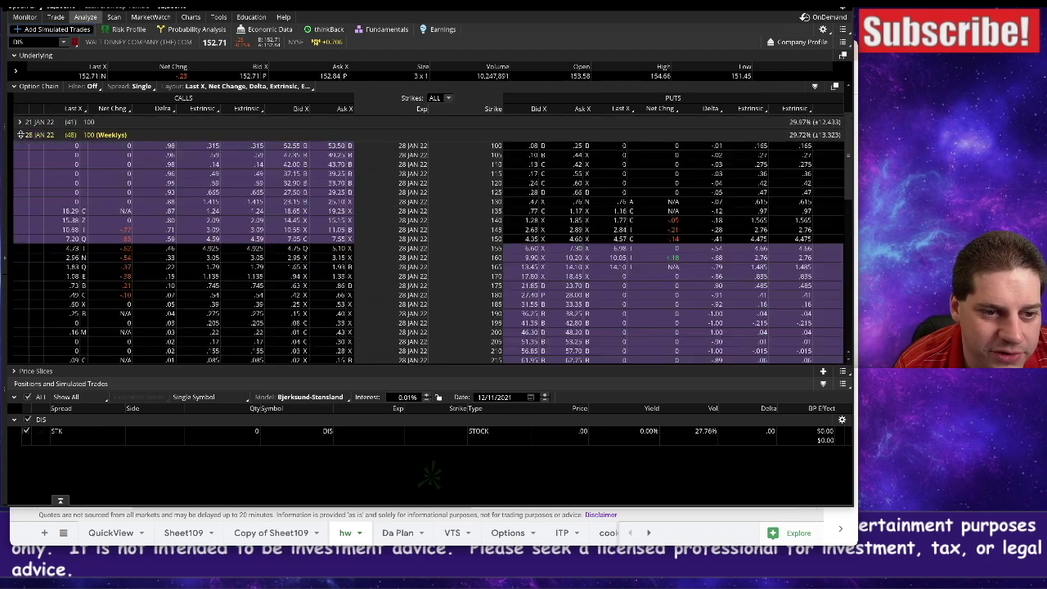
scroll(558, 253, up, 1)
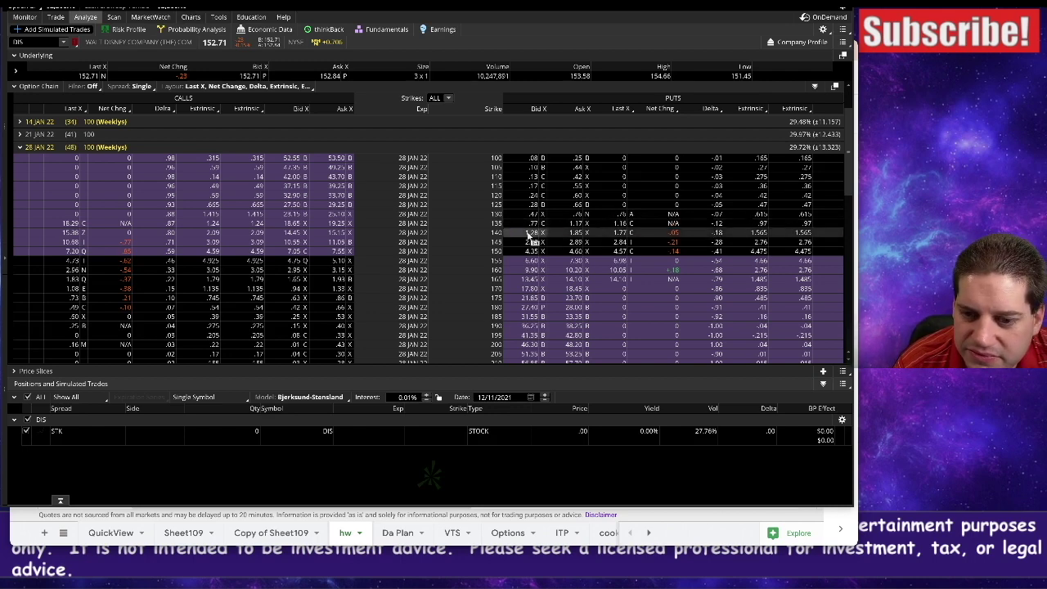
Compare the DIS chart with its 28 JAN 22 chain and add simulated trades selling the 140 put and buying the 135 put.
click(191, 17)
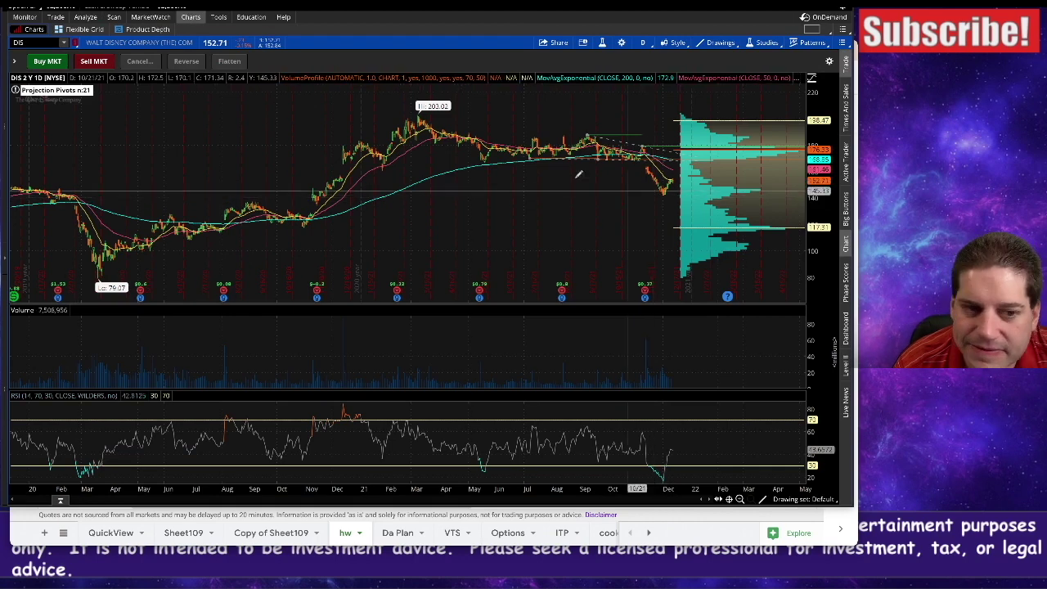
click(85, 17)
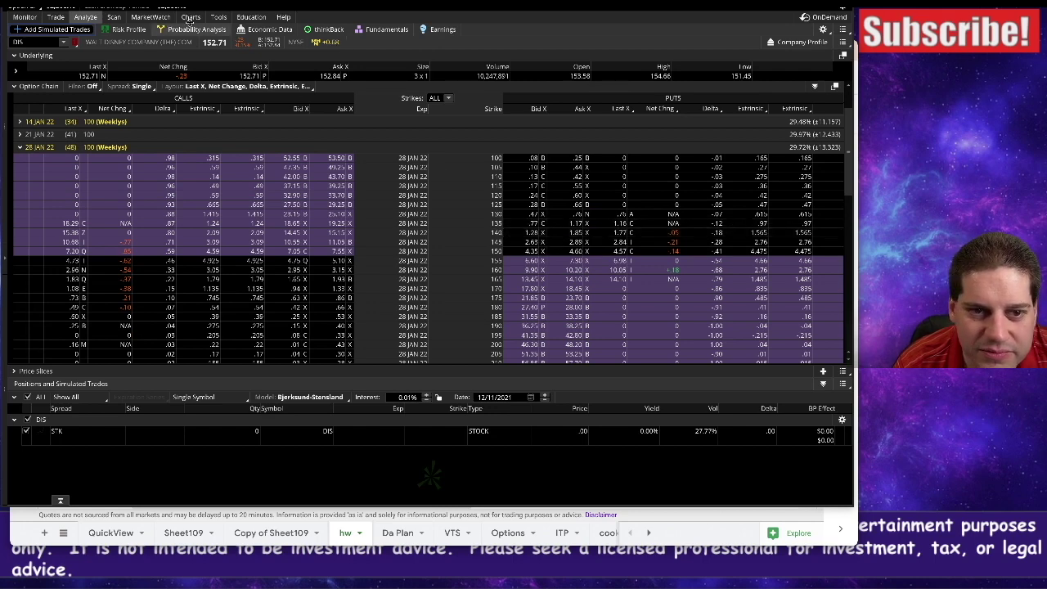
click(190, 16)
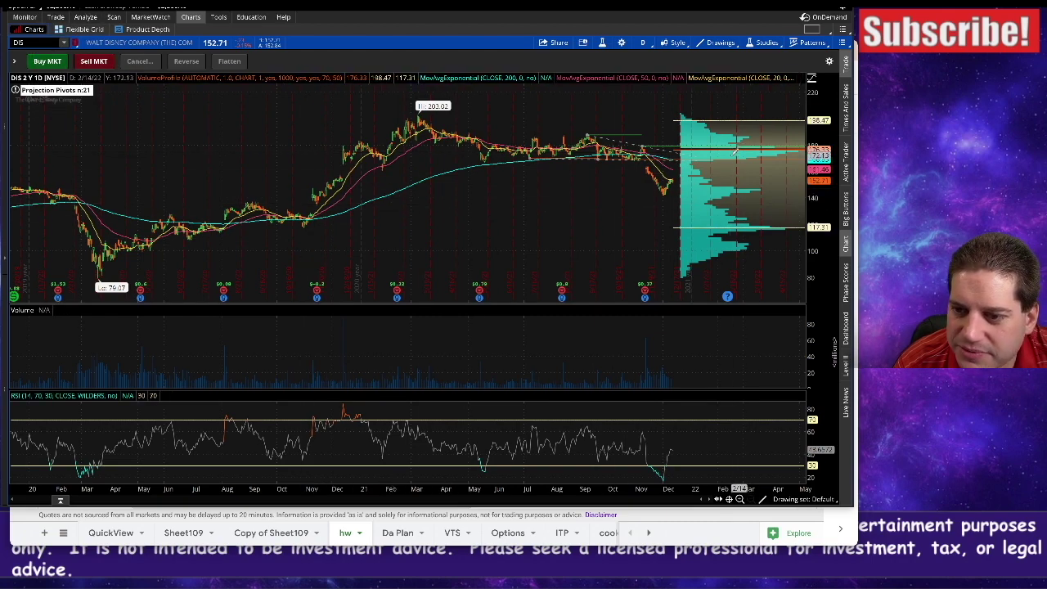
click(92, 17)
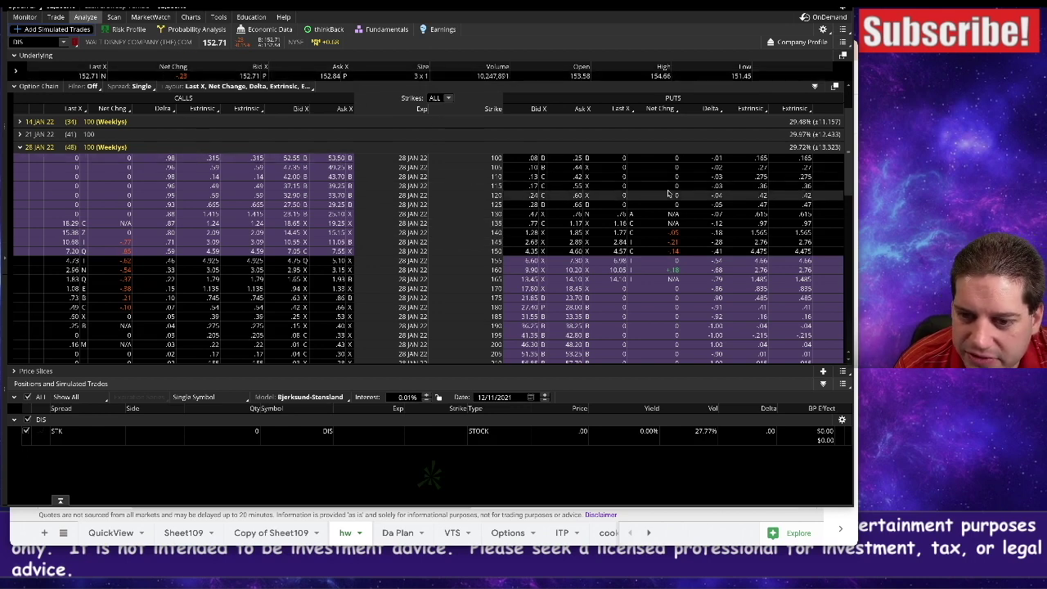
click(565, 232)
click(578, 224)
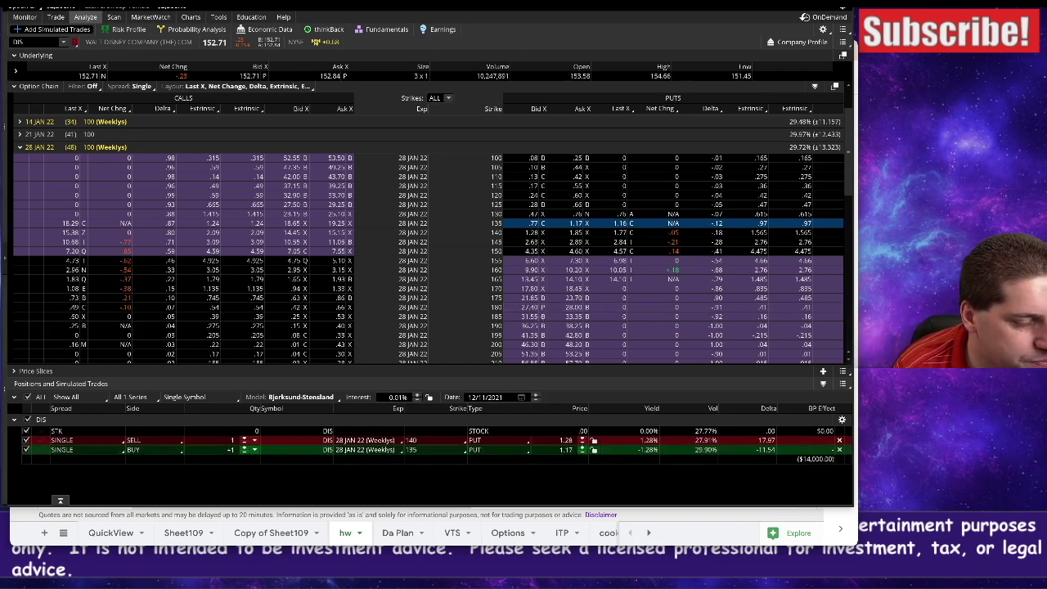
Load FB (Meta Platforms) in the option chain.
click(28, 41)
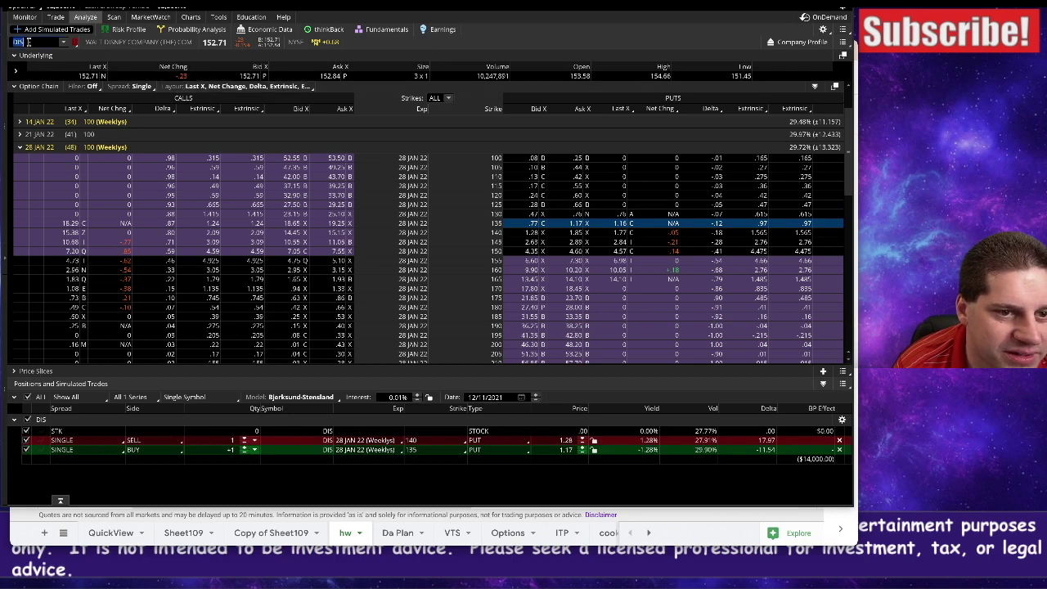
text(FB)
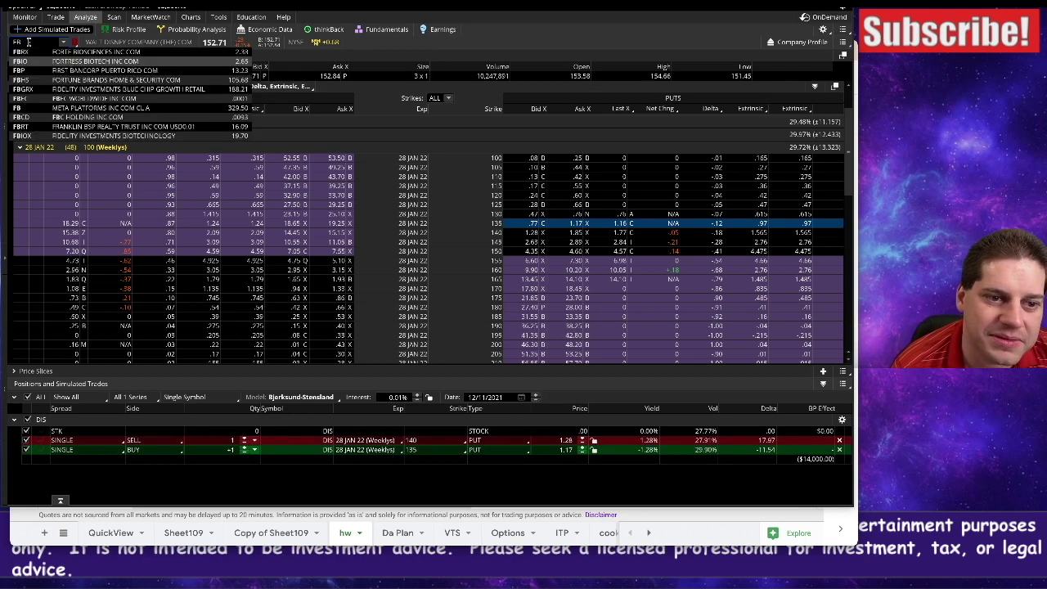
click(45, 115)
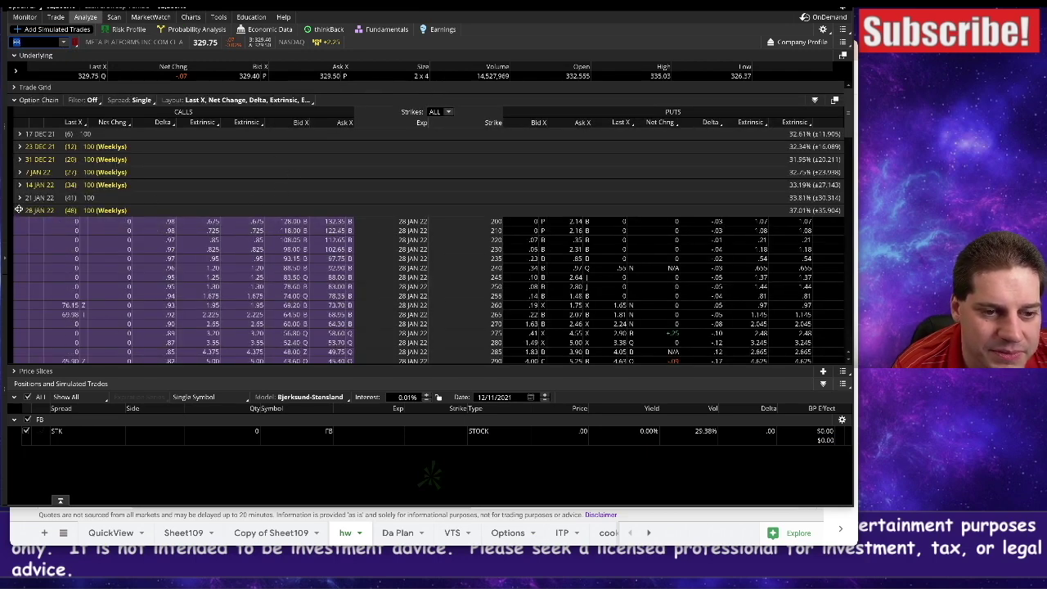
Review the FB price chart and the put prices in its 28 JAN 22 option chain.
click(190, 16)
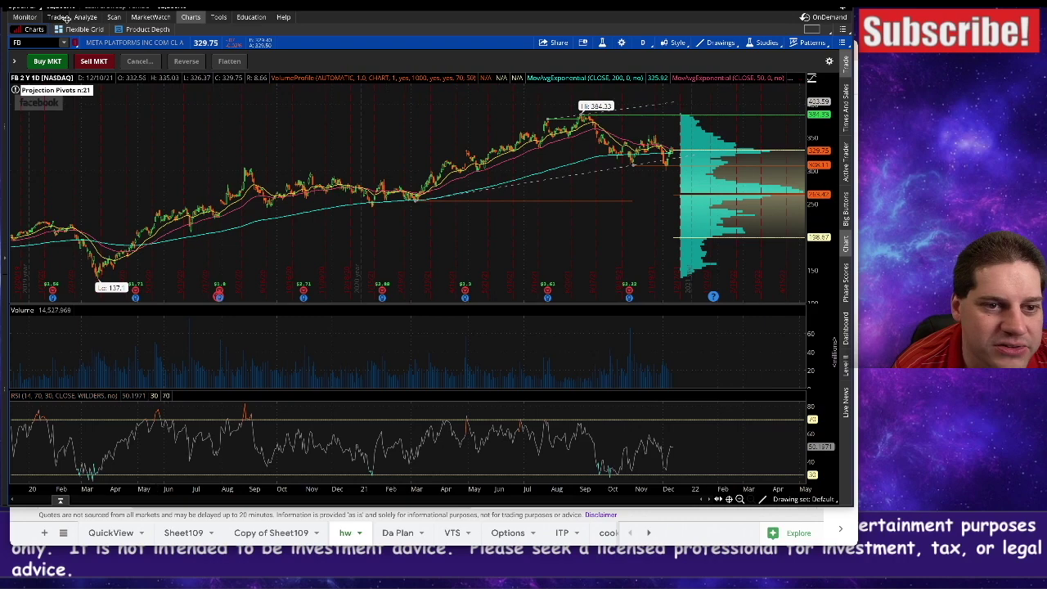
mouse_move(129, 15)
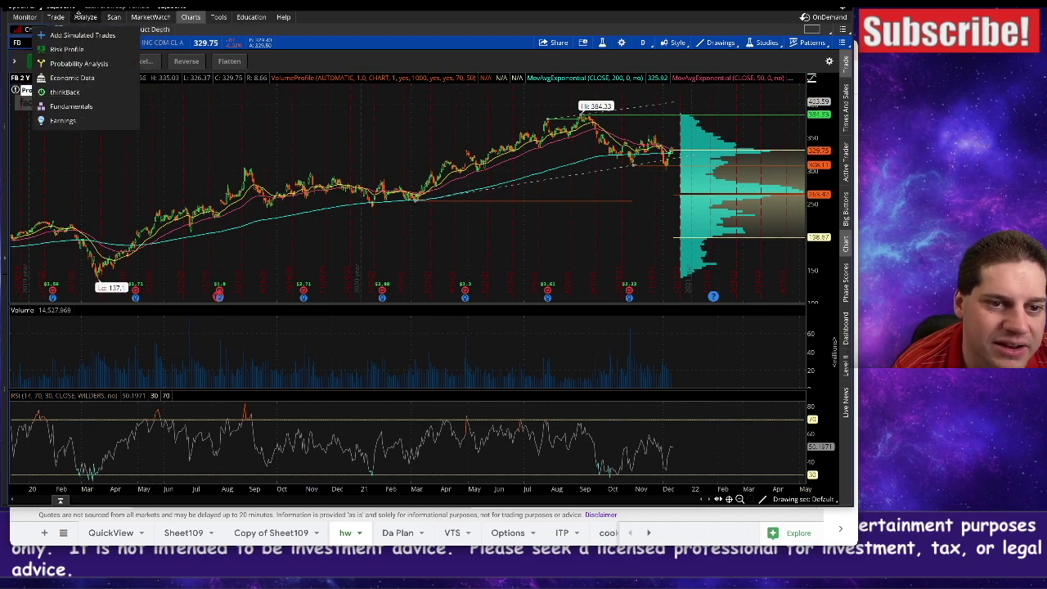
click(79, 16)
scroll(483, 278, down, 2)
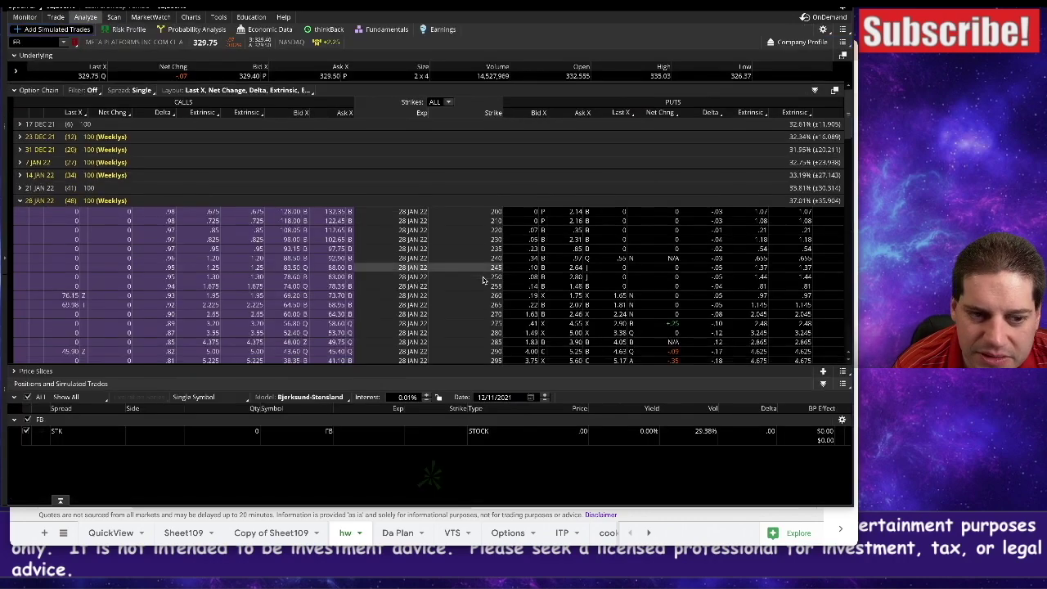
scroll(484, 281, down, 2)
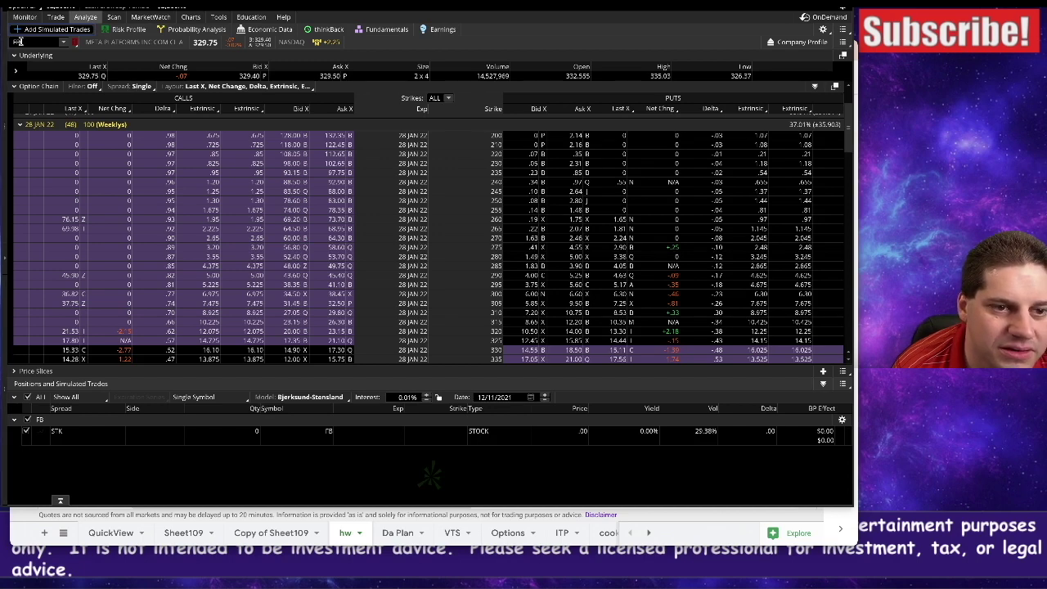
Load INTC (Intel Corp) in the option chain and bring up its price chart.
text(INTC)
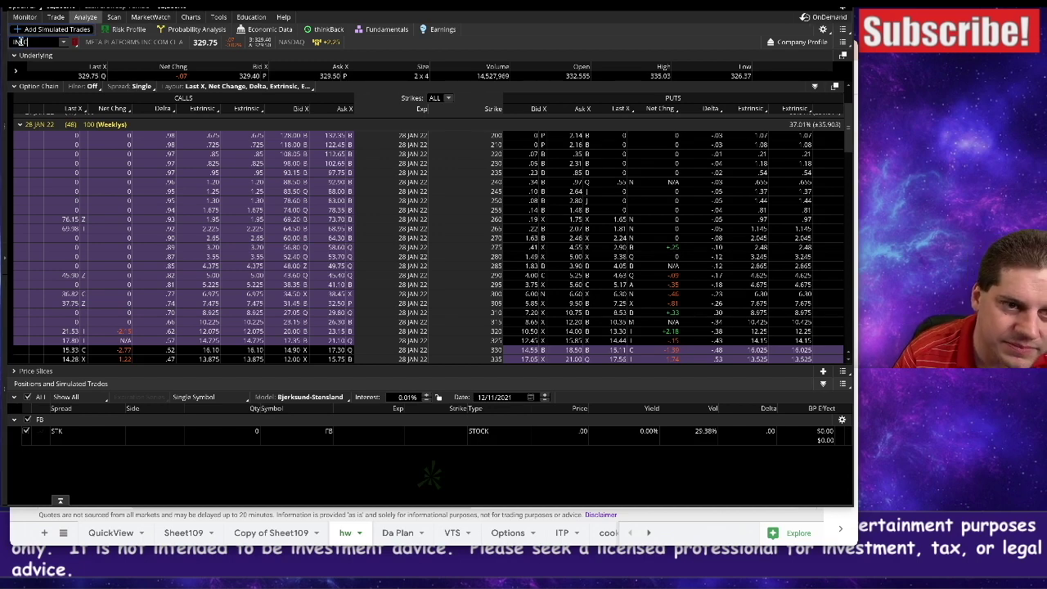
key(Return)
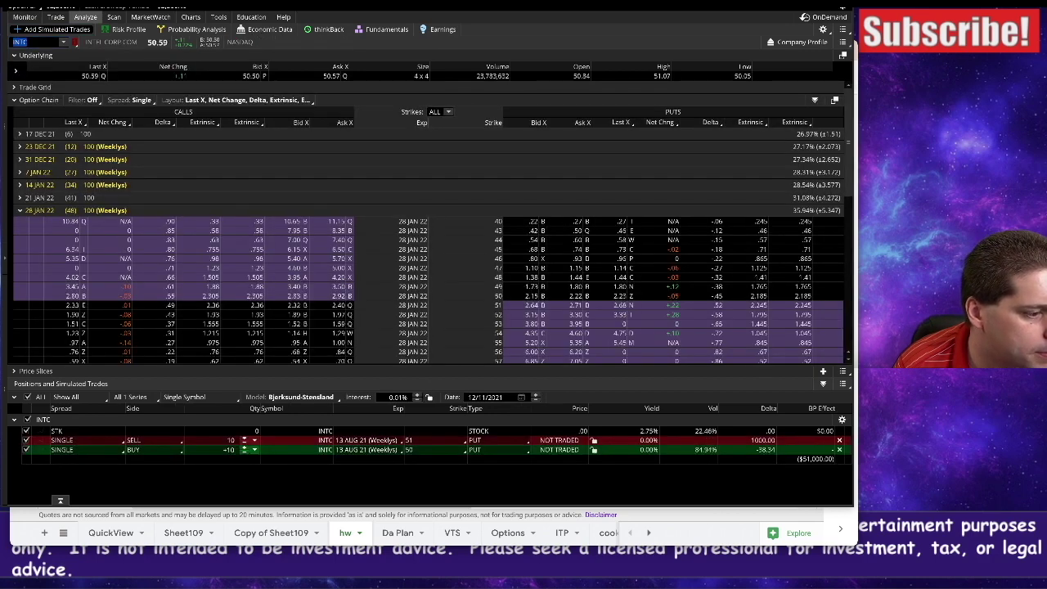
click(190, 17)
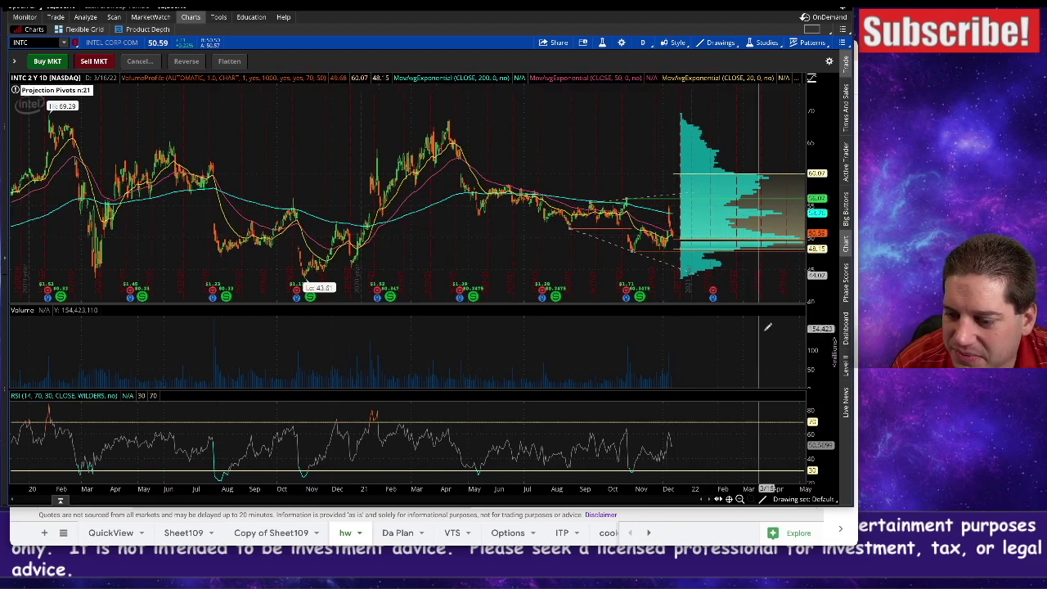
Read the INTC live news stories on the CEO's Asia visit and the five-year turnaround effort, and close the news views.
click(845, 402)
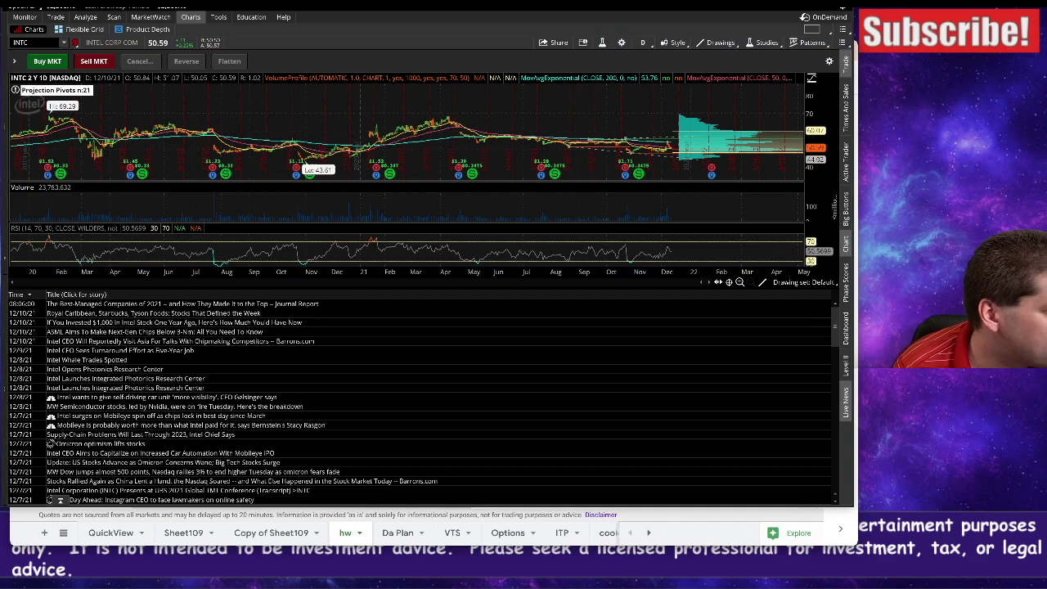
drag(0, 239, 772, 214)
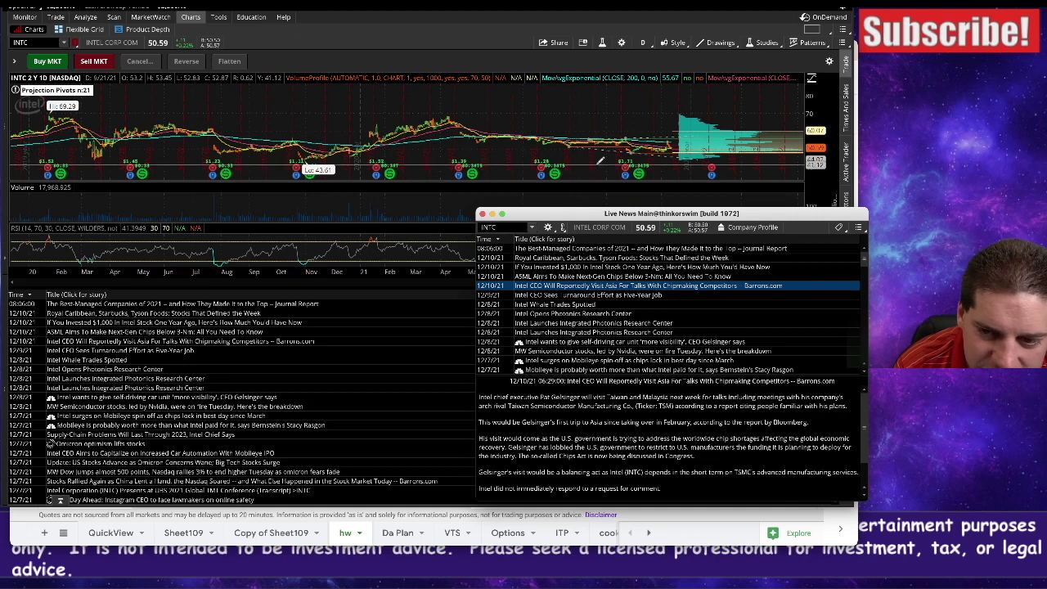
click(149, 353)
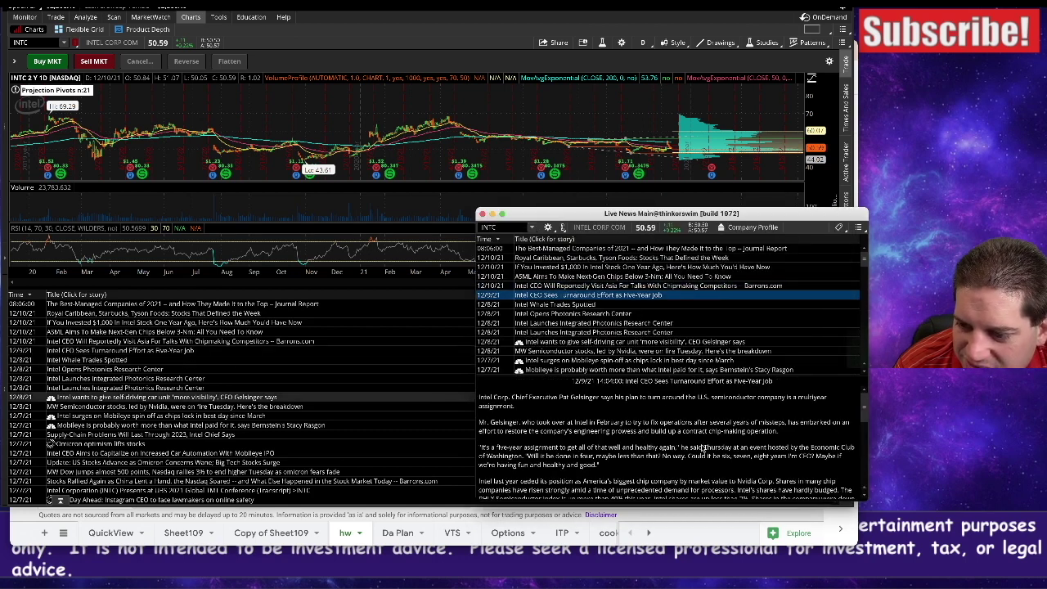
scroll(619, 439, down, 1)
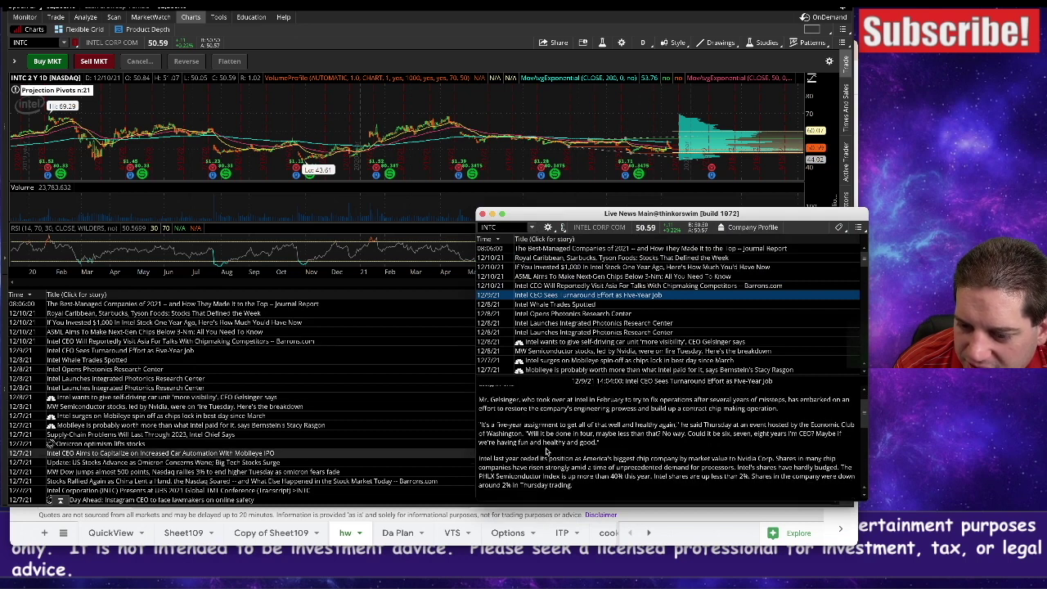
scroll(546, 451, down, 1)
scroll(546, 450, down, 1)
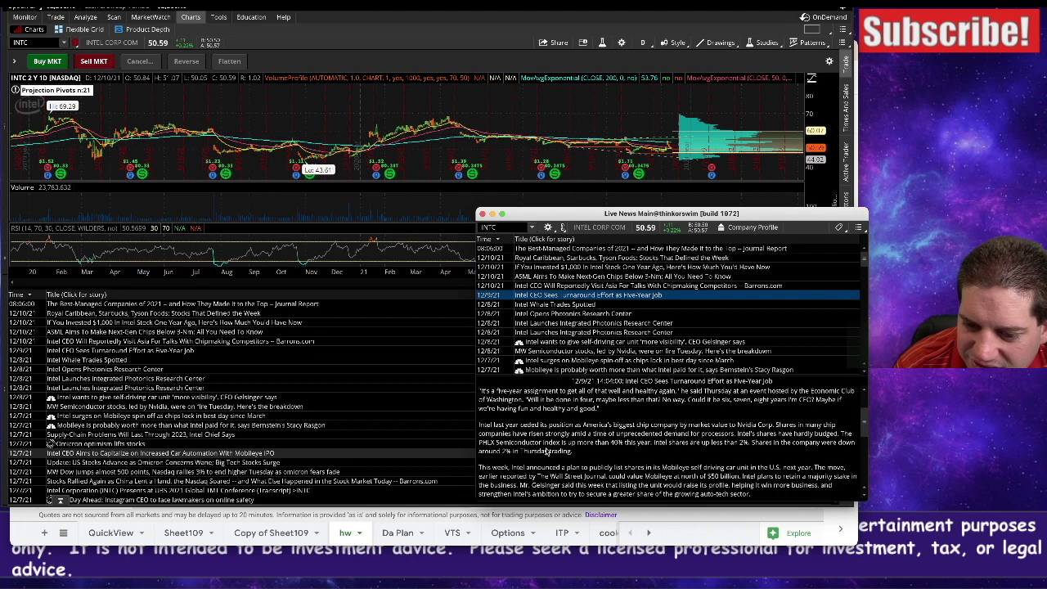
scroll(546, 451, down, 8)
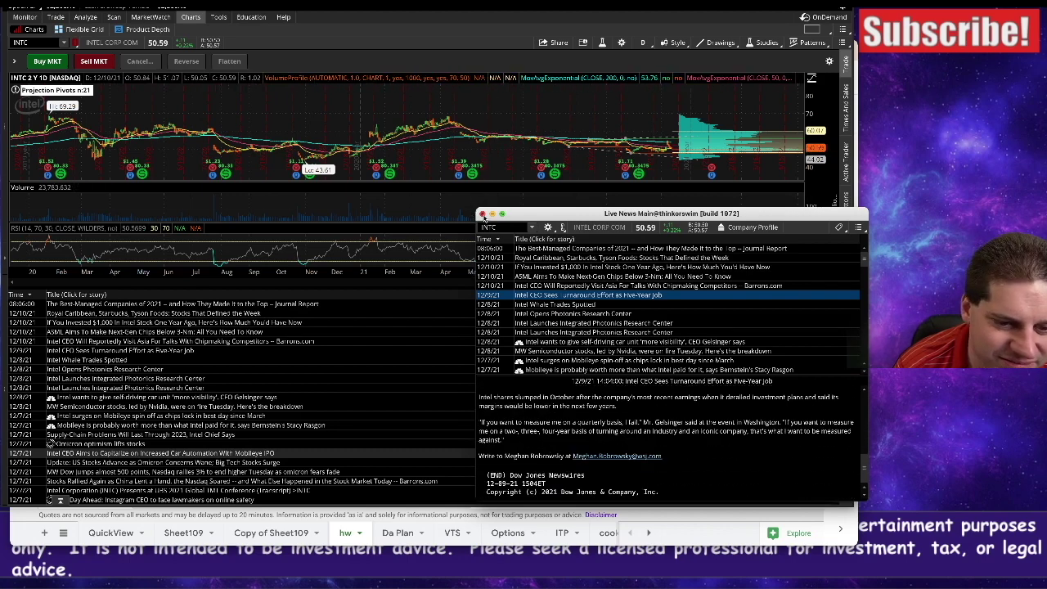
click(483, 215)
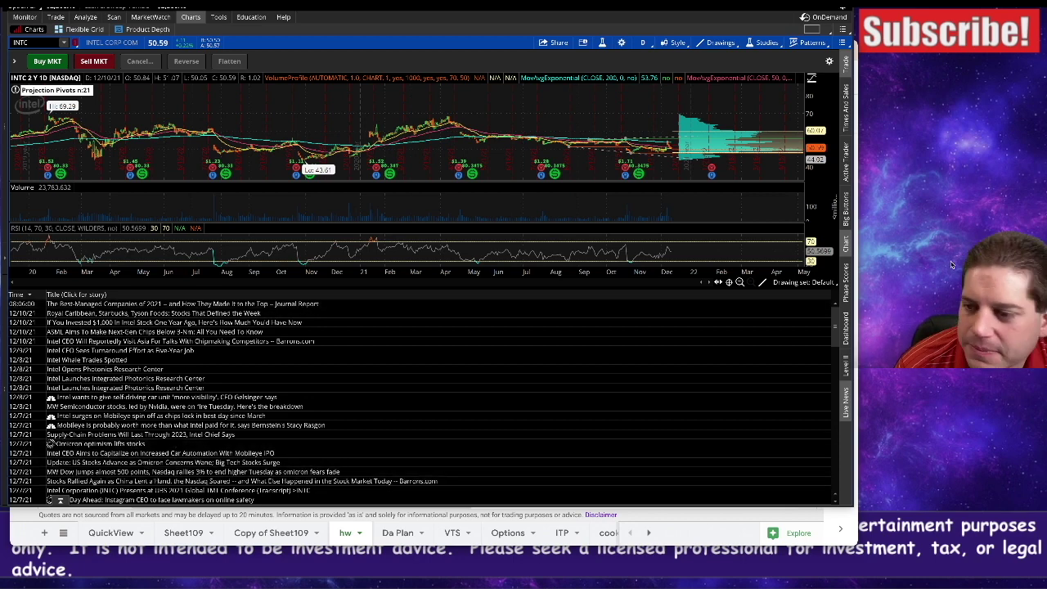
click(846, 401)
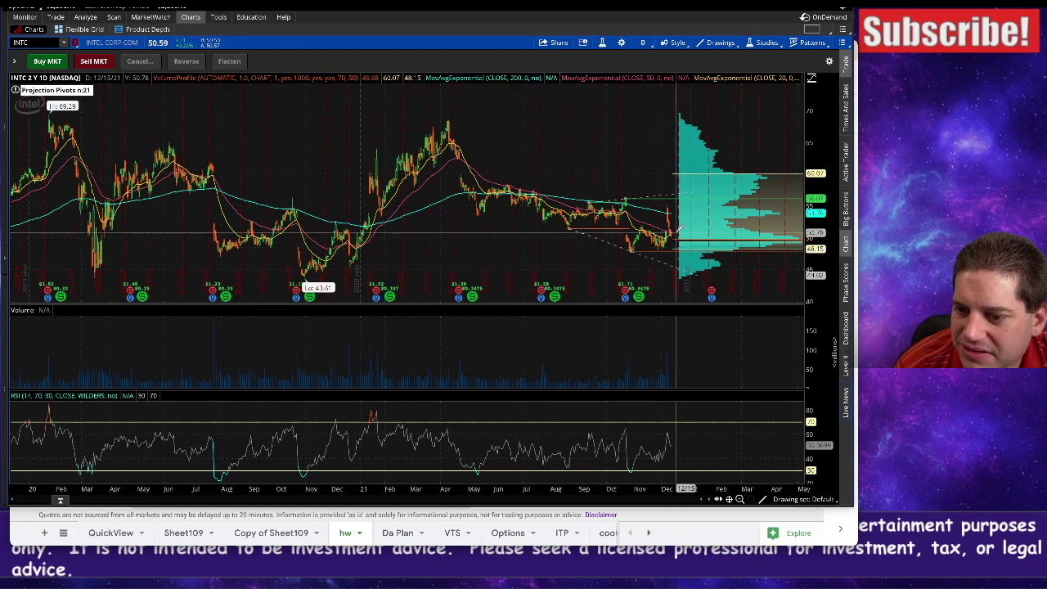
Check INTC's earnings history on the chart and its 21 JAN 22 put prices, and return to the charts.
mouse_move(713, 296)
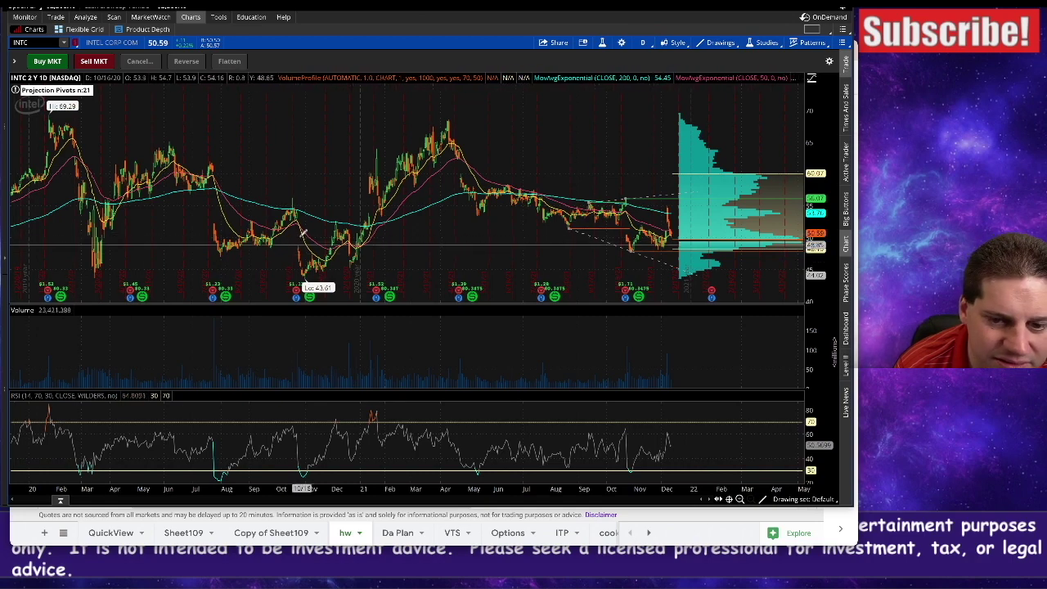
click(87, 17)
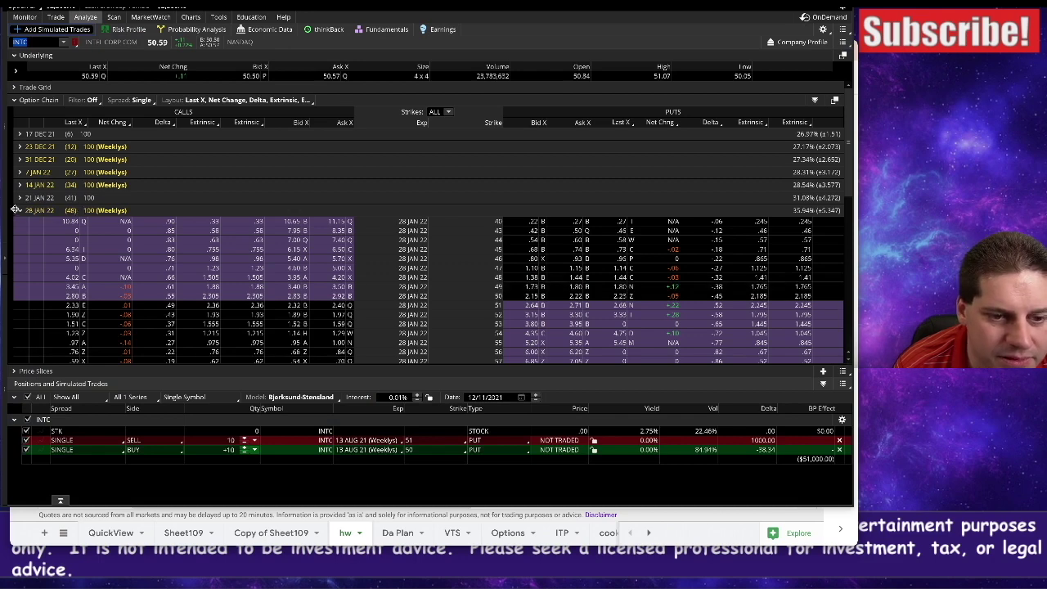
click(19, 197)
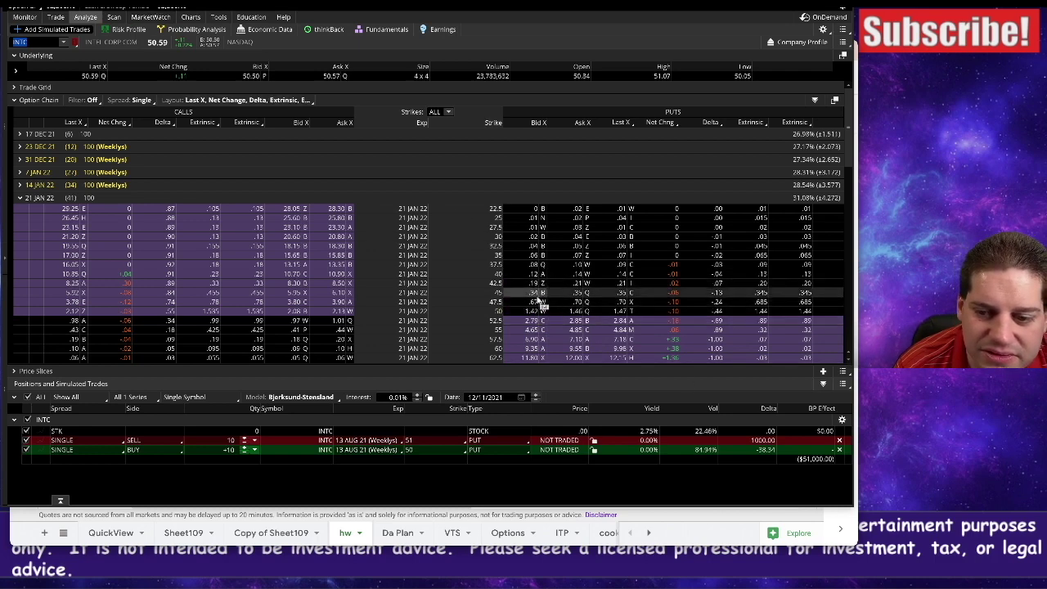
click(191, 17)
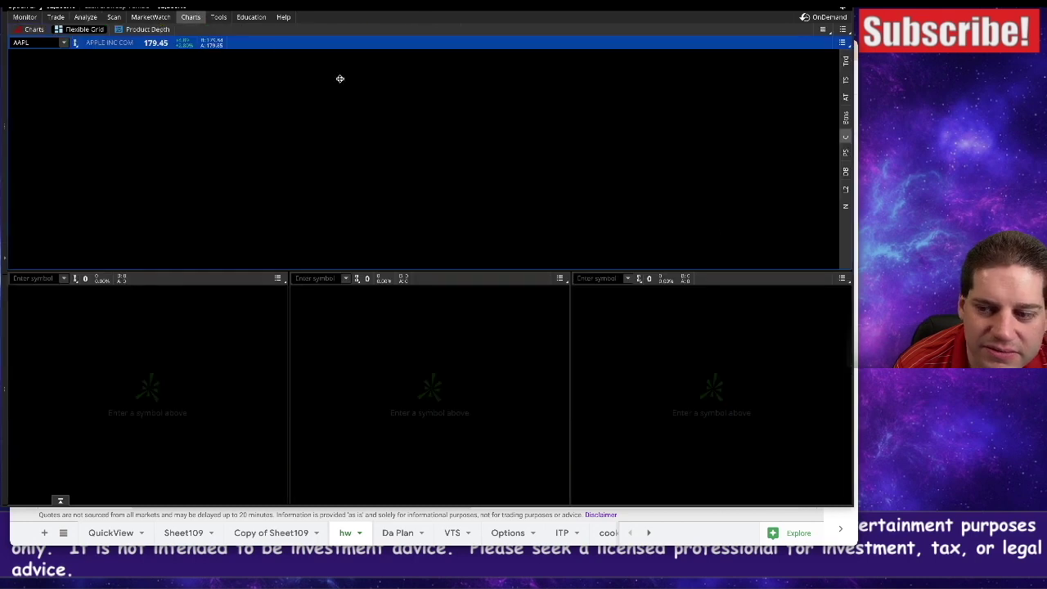
Review INTC's price chart and return to its 21 JAN 22 option chain.
click(33, 29)
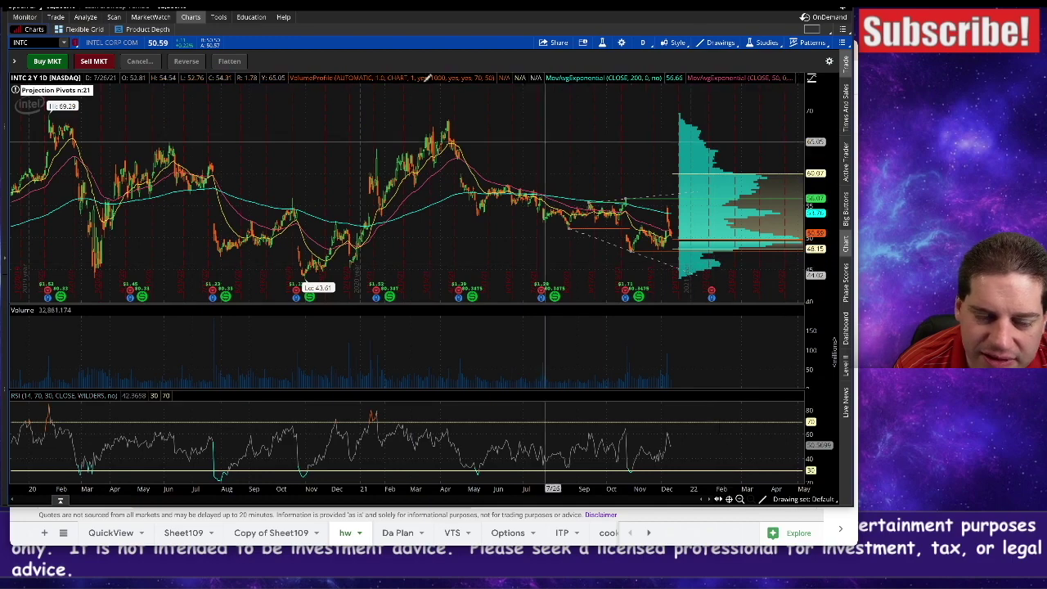
click(56, 16)
click(86, 17)
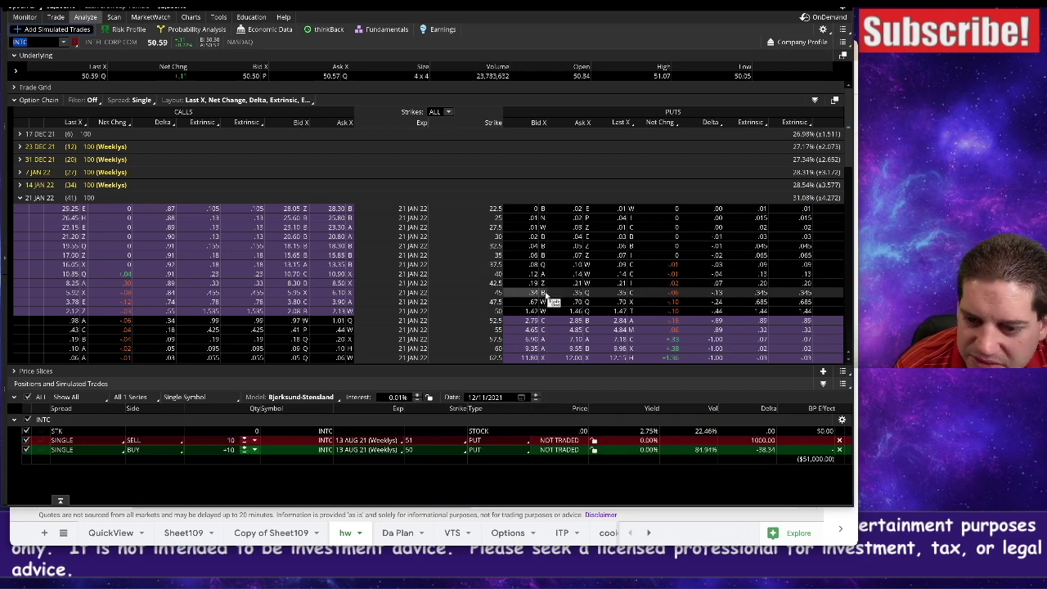
Switch to the DivShare hw sheet and enter "INTC 1/22 45" in the What column of row 19.
click(744, 520)
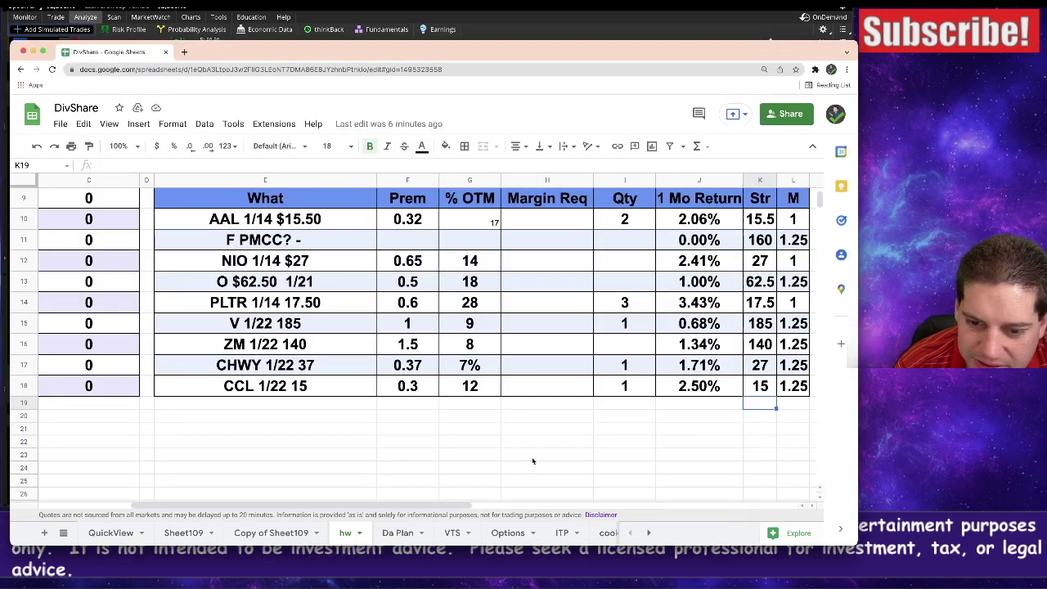
click(267, 416)
click(266, 404)
text(INTV)
key(BackSpace)
text(C 1/22)
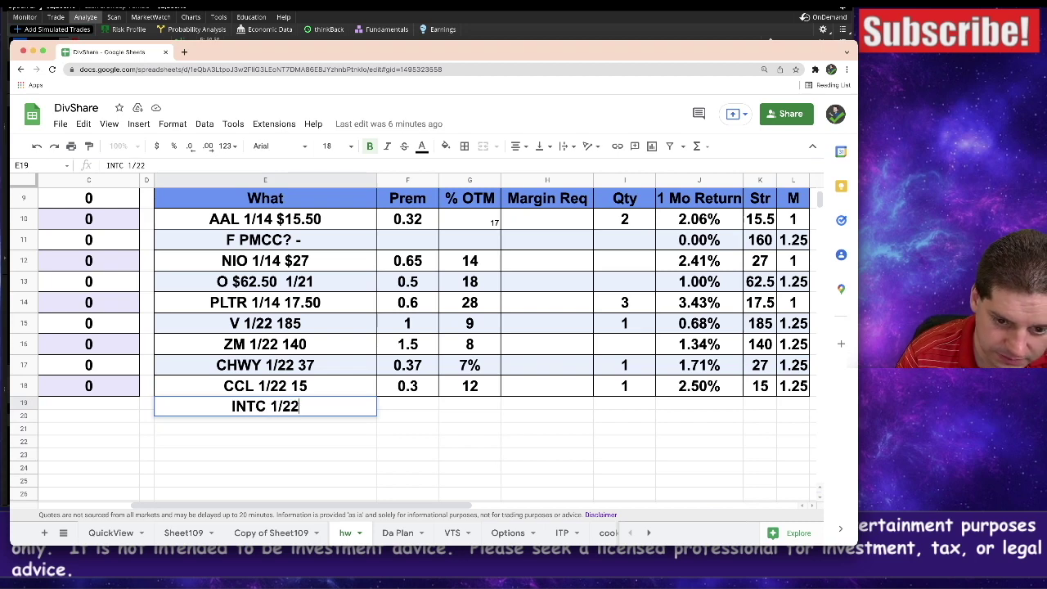
key(Tab)
key(shift+Tab)
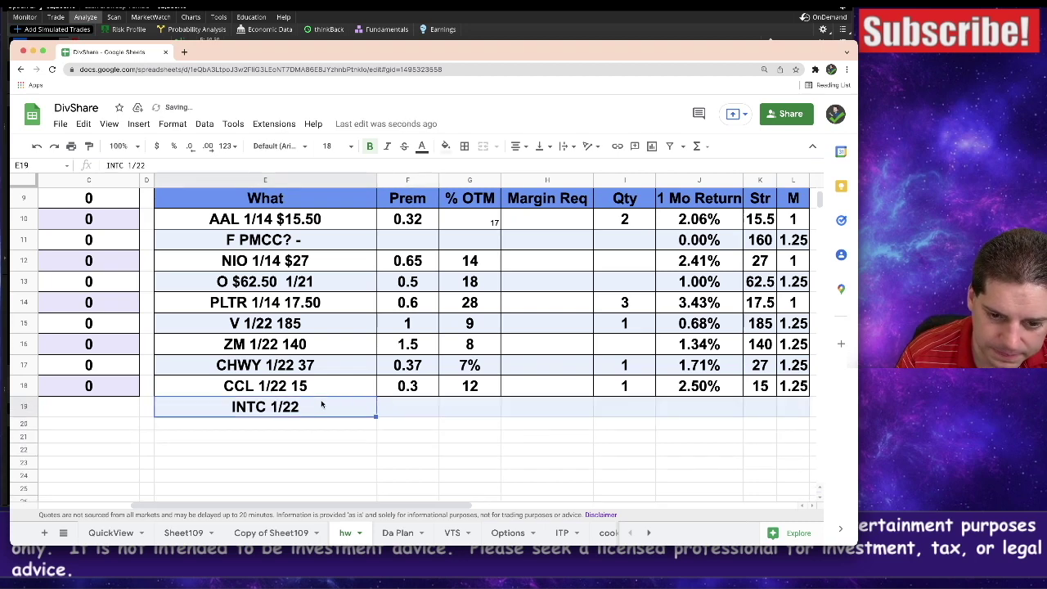
key(Return)
text(45)
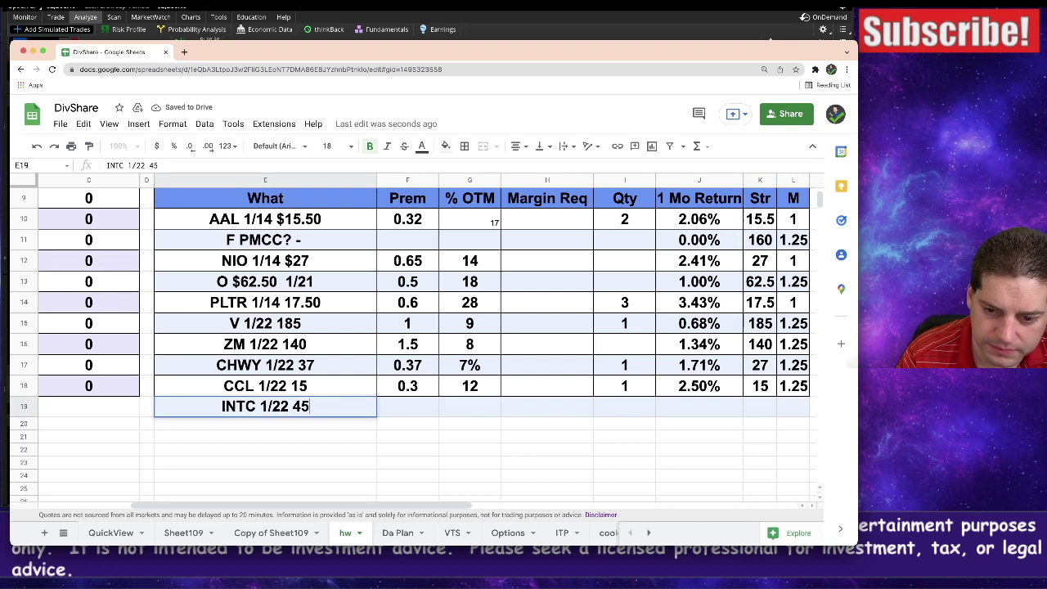
key(Tab)
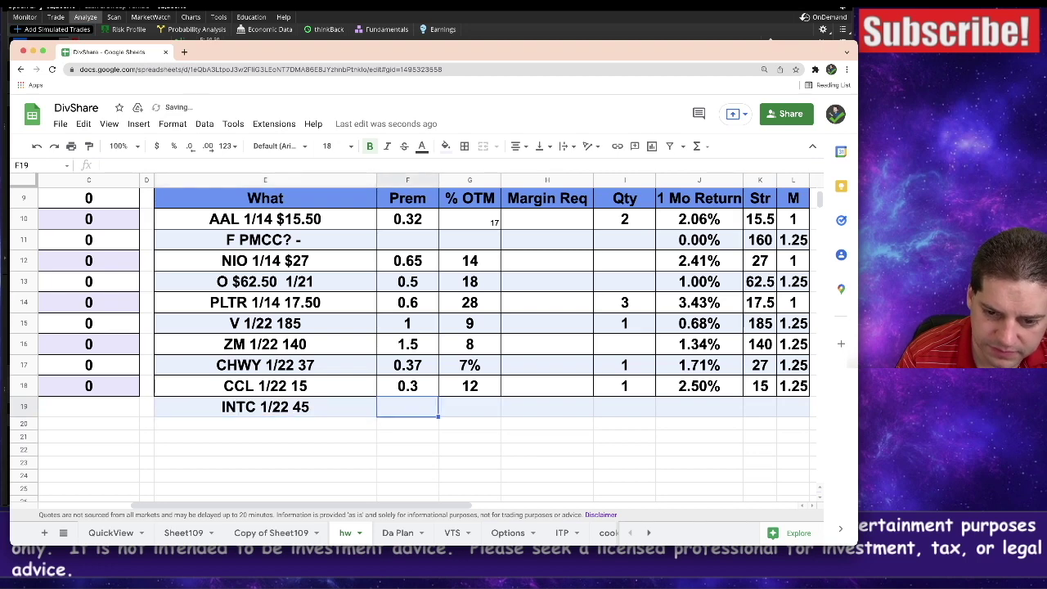
Check the INTC 45 put quote in thinkorswim, and record premium 0.35, 13 % OTM and quantity 1 in the INTC row.
click(622, 20)
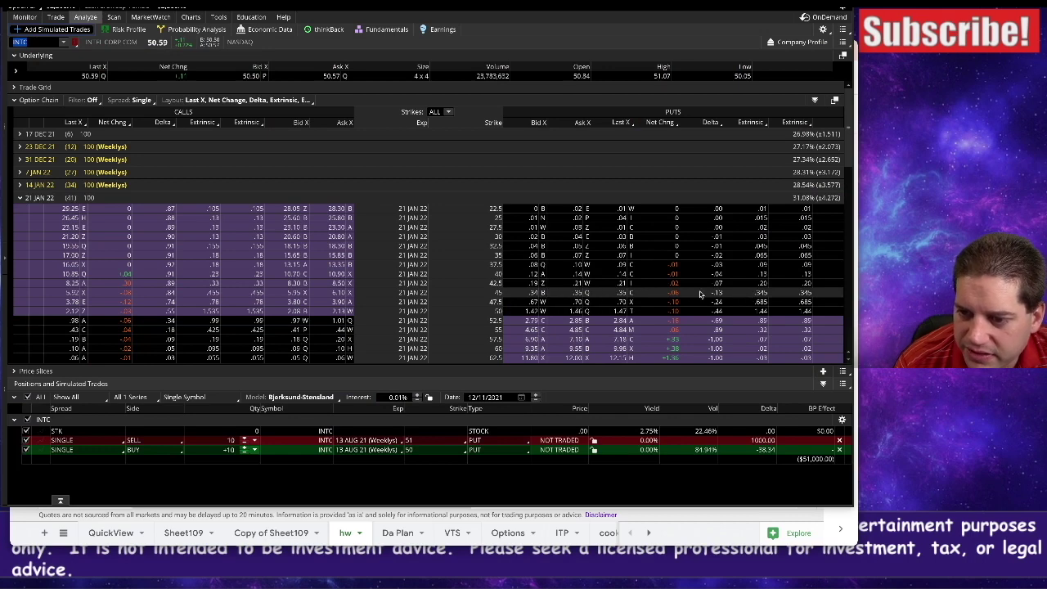
key(super+Tab)
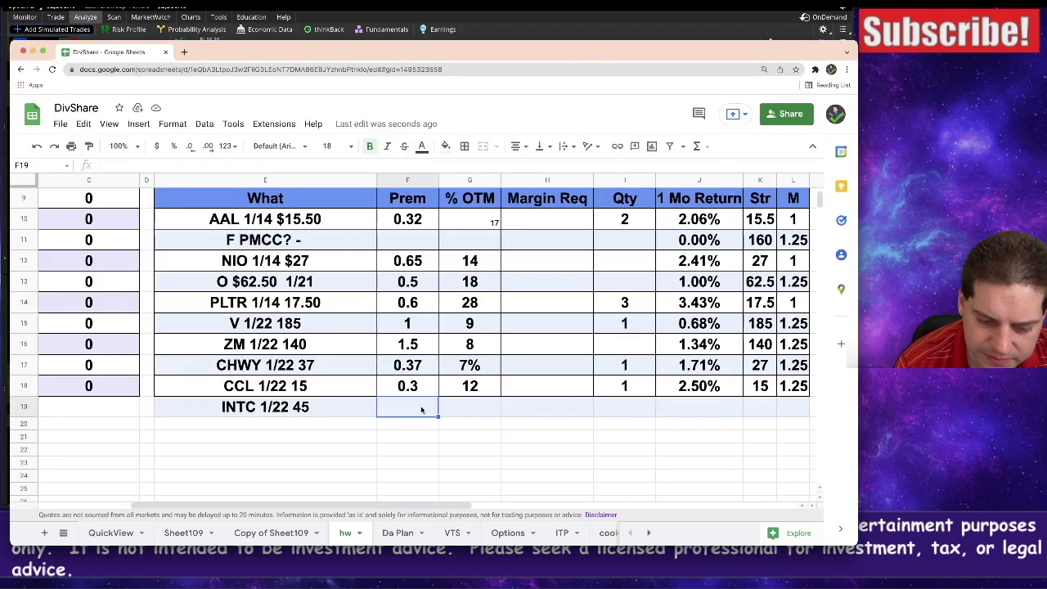
text(.35)
key(Tab)
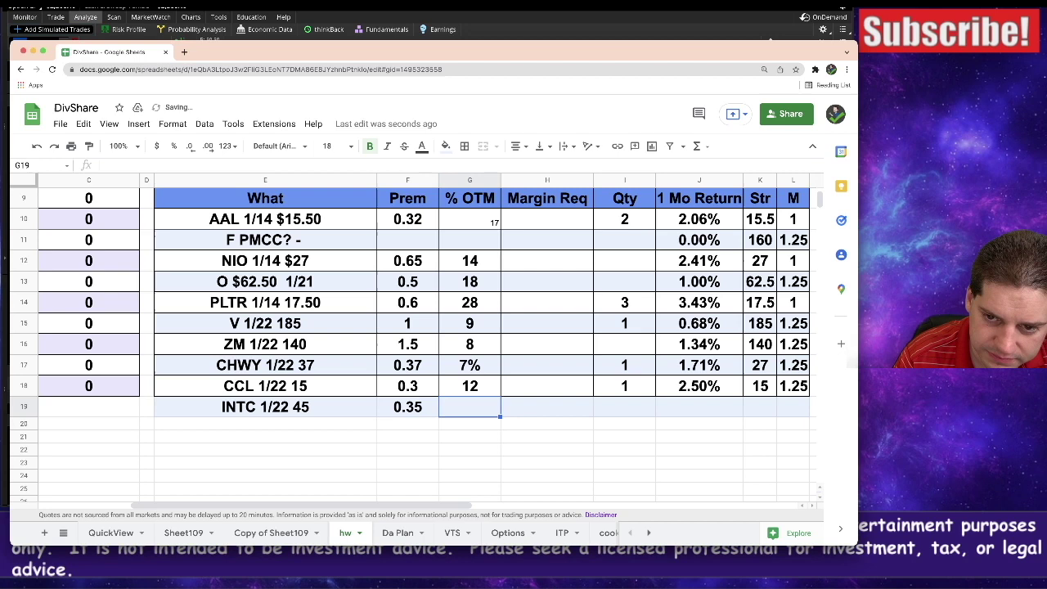
text(13)
key(Tab)
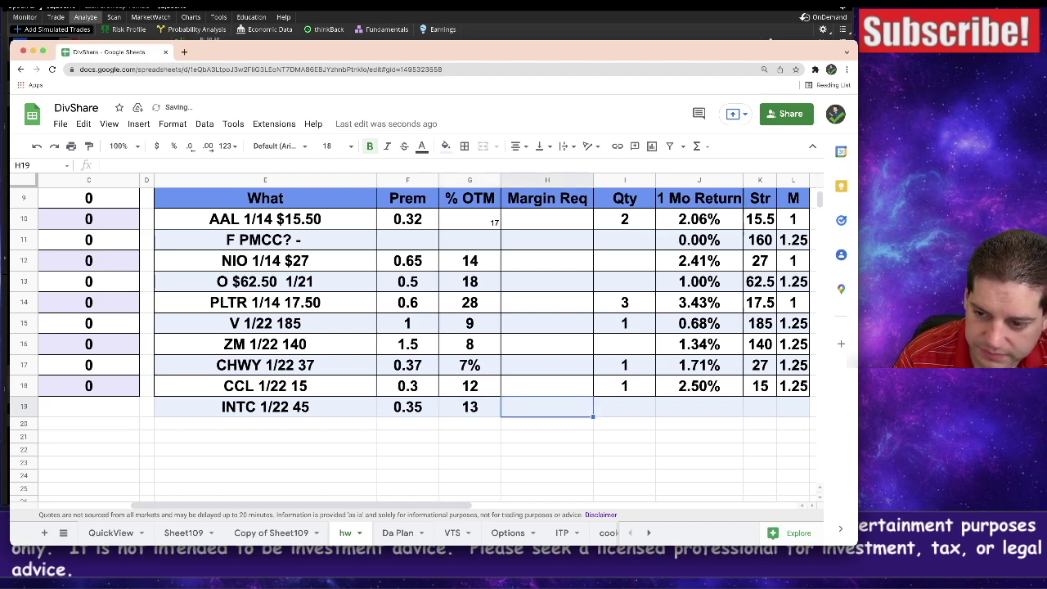
key(Tab)
text(1)
key(Tab)
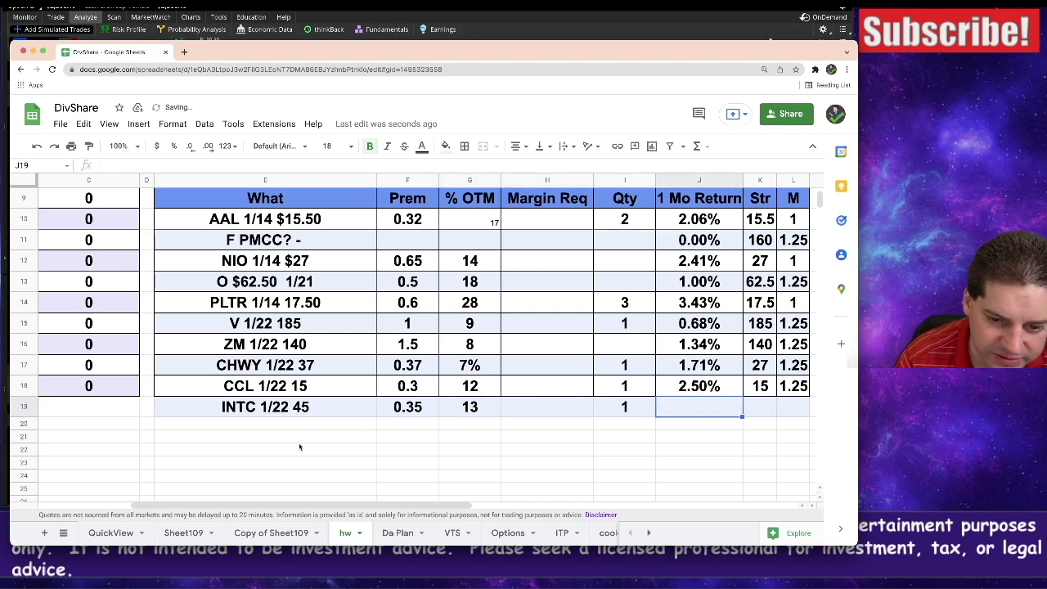
Fill the 1 Mo Return formula down to the INTC row, and set its Str to 45 and M to 1.25.
key(Tab)
key(shift+Tab)
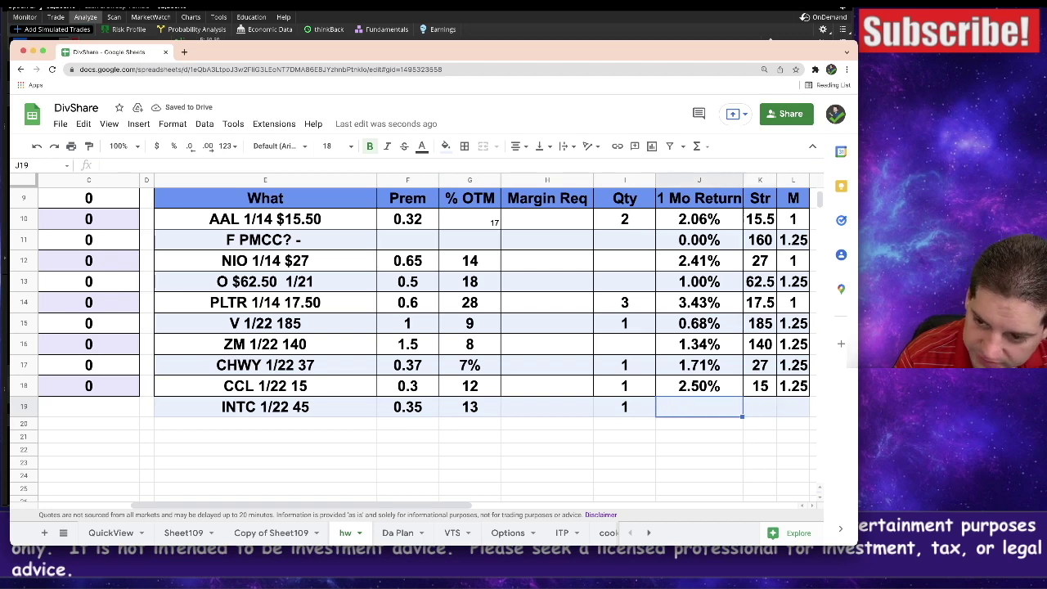
key(ctrl+d)
key(Tab)
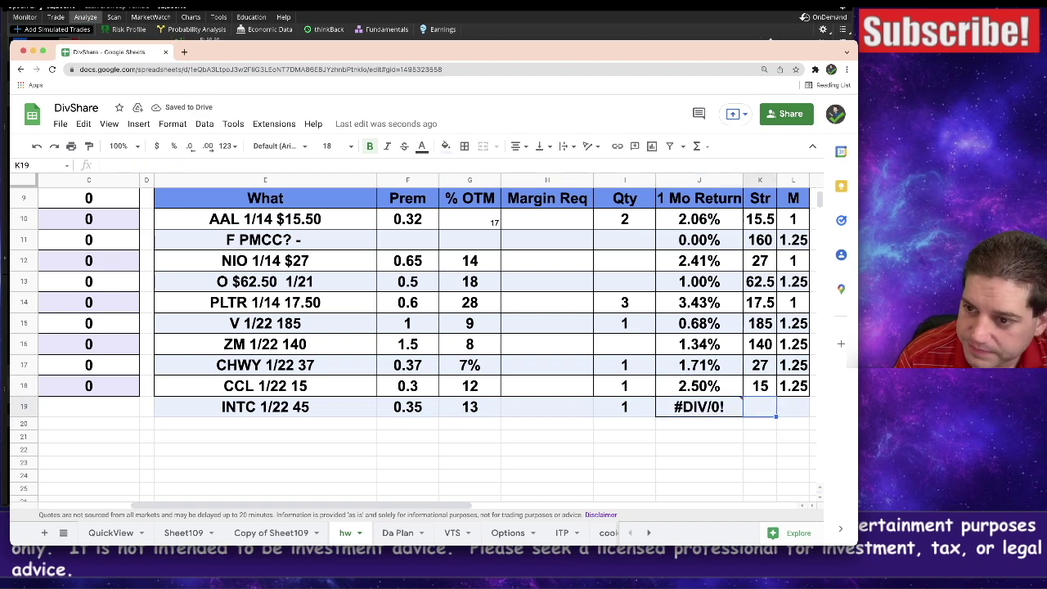
text(45)
key(Tab)
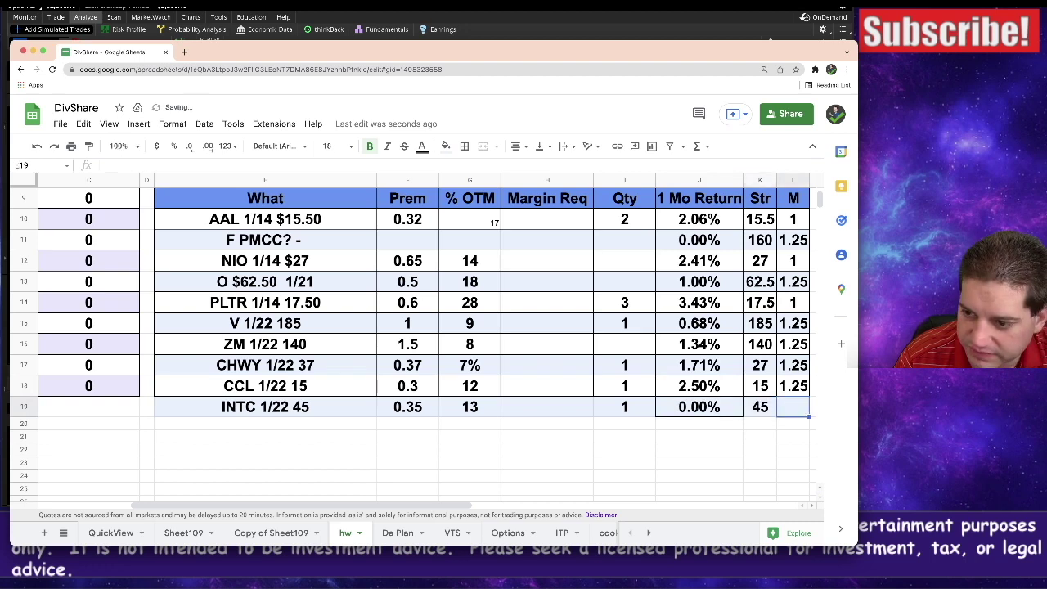
text(1.25)
key(Return)
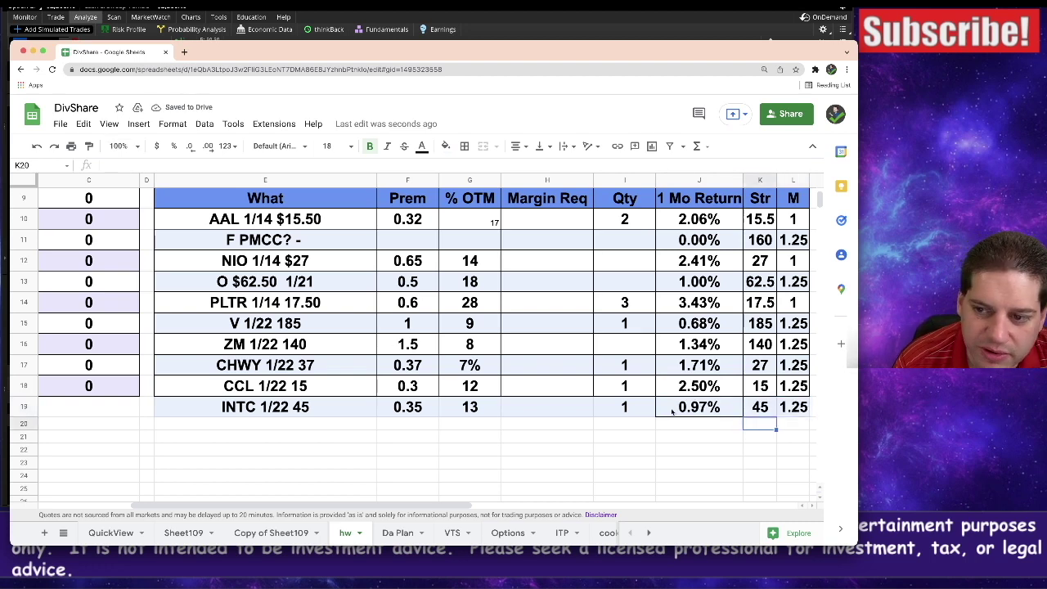
Switch to thinkorswim and load KMB (Kimberly Clark Corp) in the price chart.
click(413, 11)
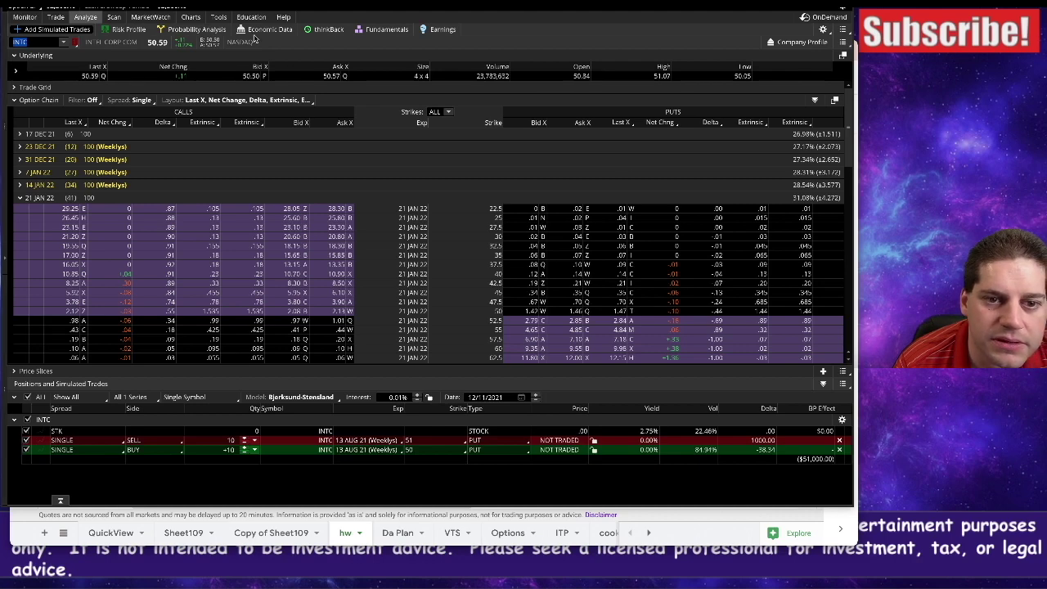
click(190, 16)
click(37, 41)
text(KMB)
click(41, 52)
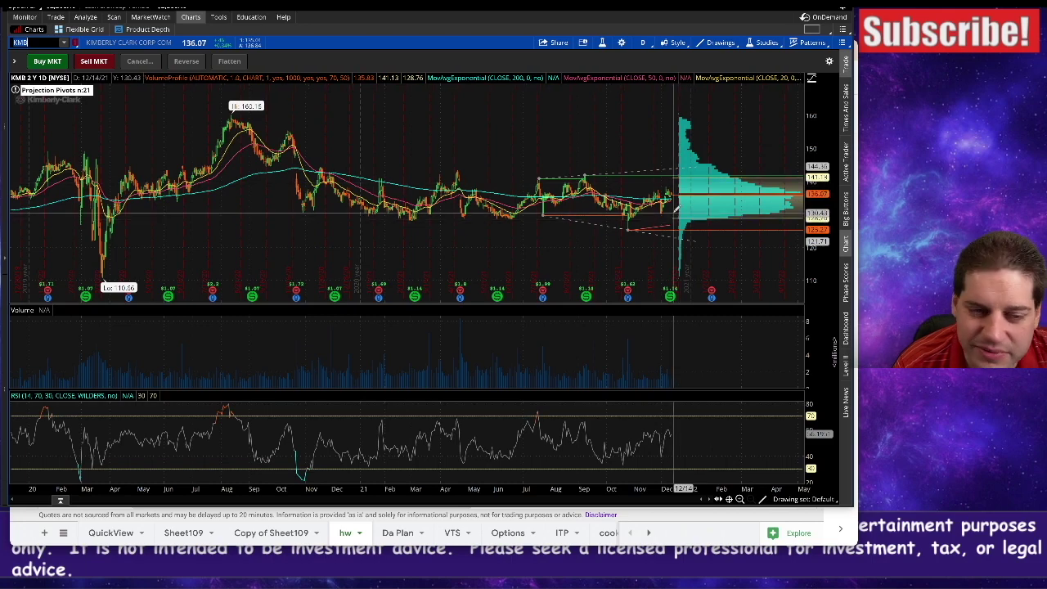
Compare KMB's 21 JAN 22 put prices with its chart, and expand the 7 JAN 22 weekly options.
click(85, 16)
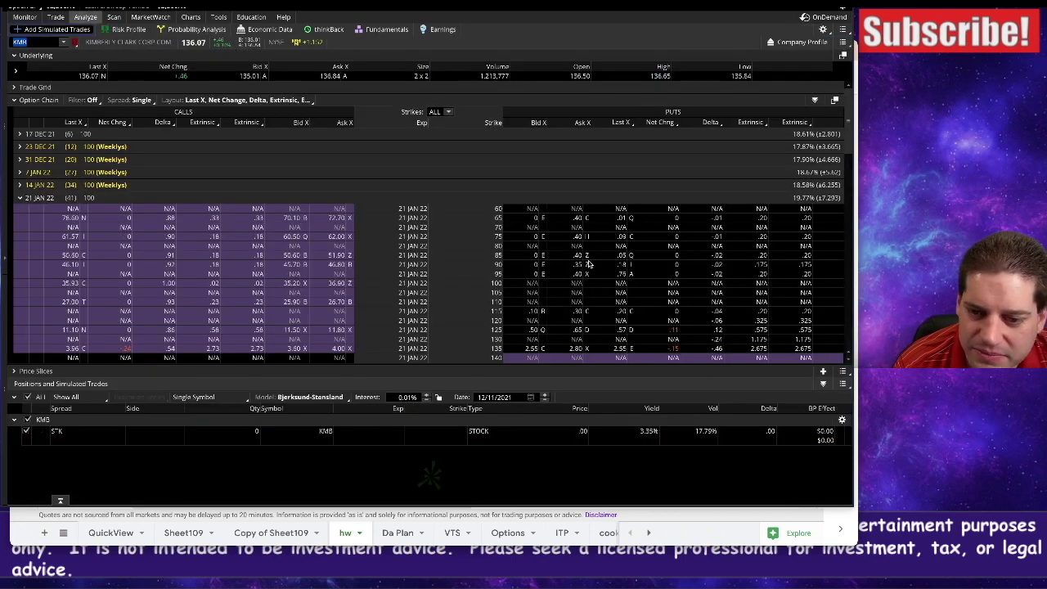
scroll(572, 270, down, 2)
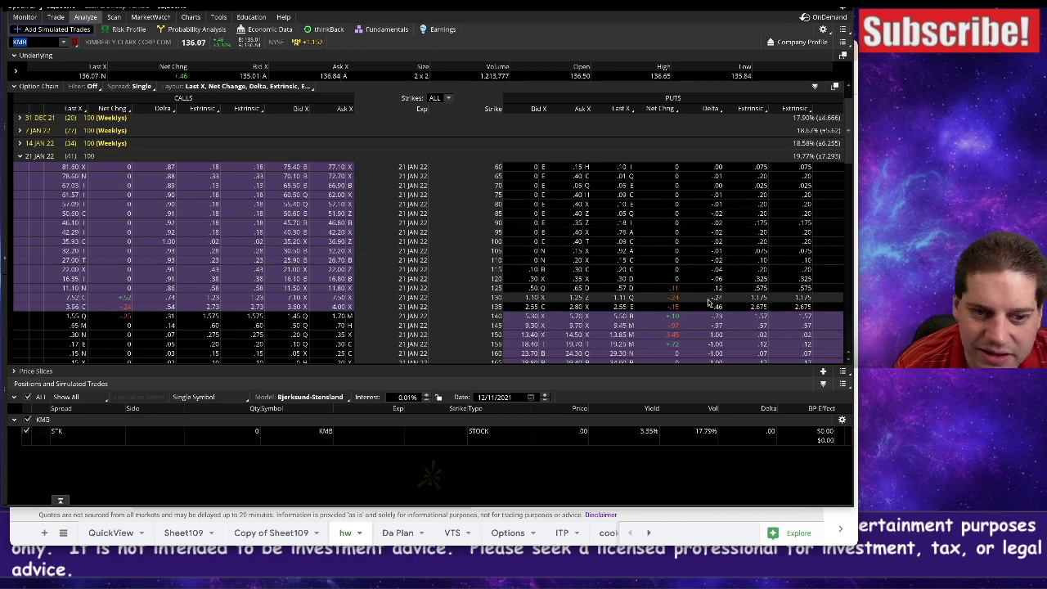
click(191, 16)
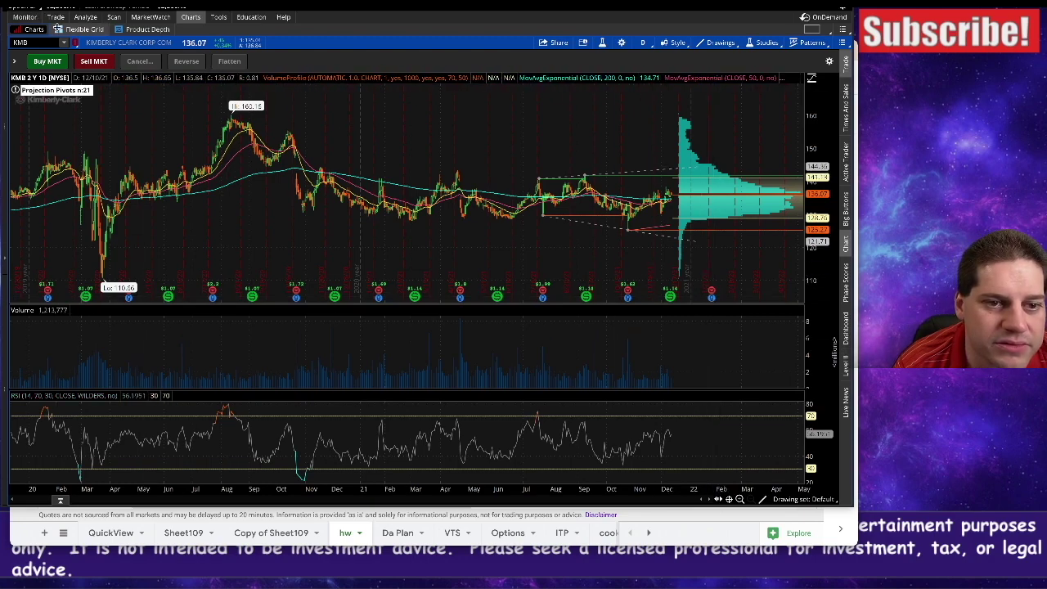
click(85, 18)
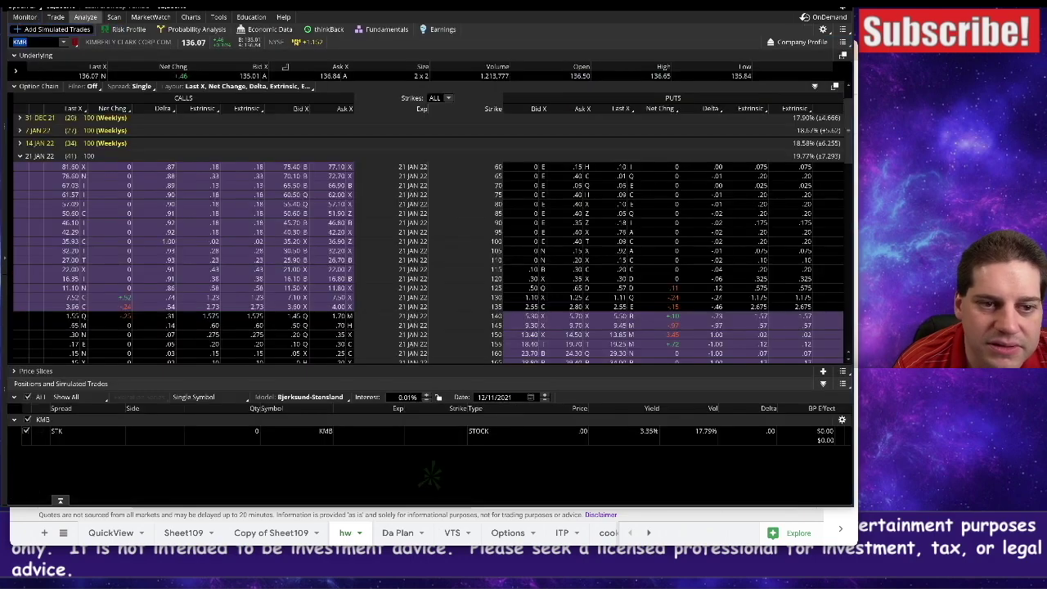
click(21, 129)
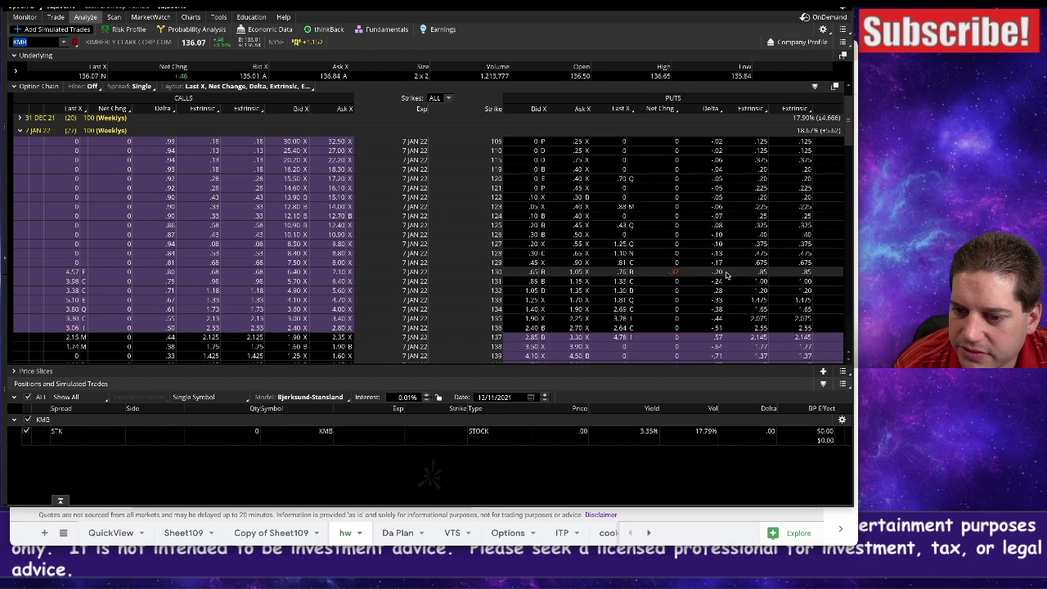
Simulate selling KMB's 7 JAN 22 130 put at .80 and buying the 125 put, and check the spread's risk profile.
click(536, 273)
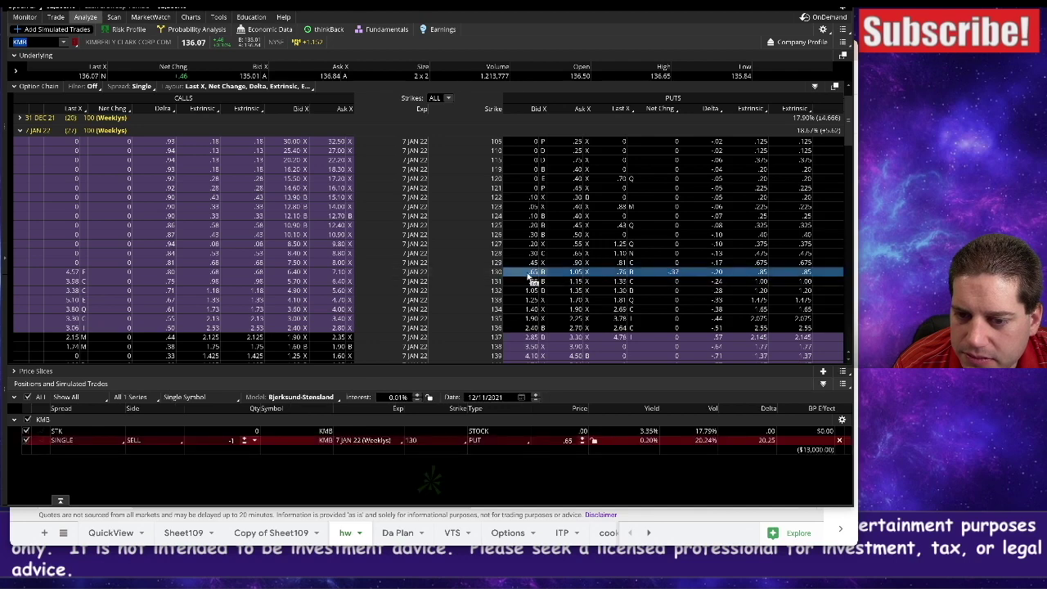
click(575, 227)
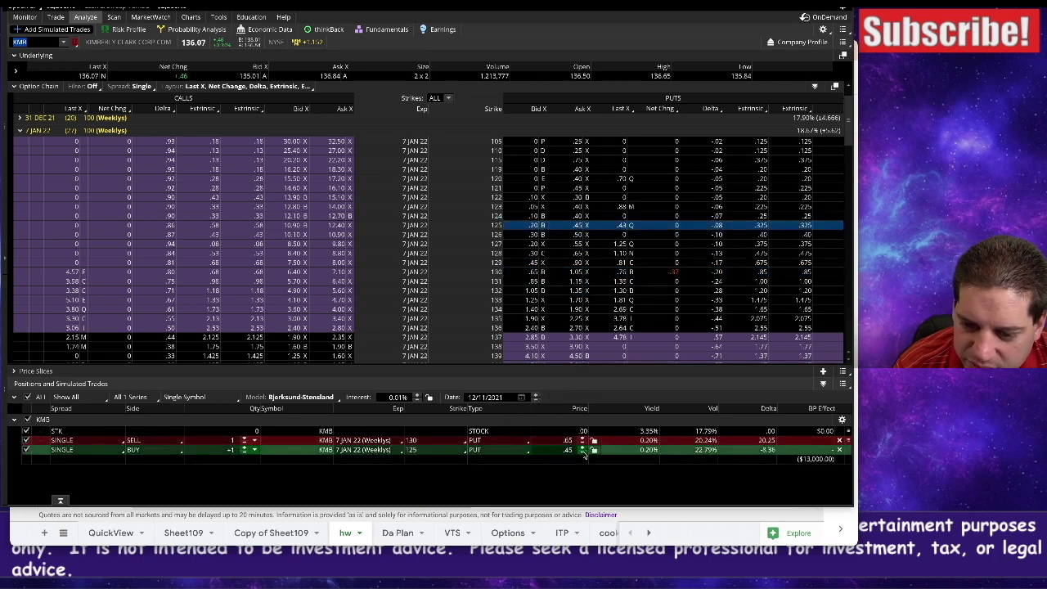
click(567, 440)
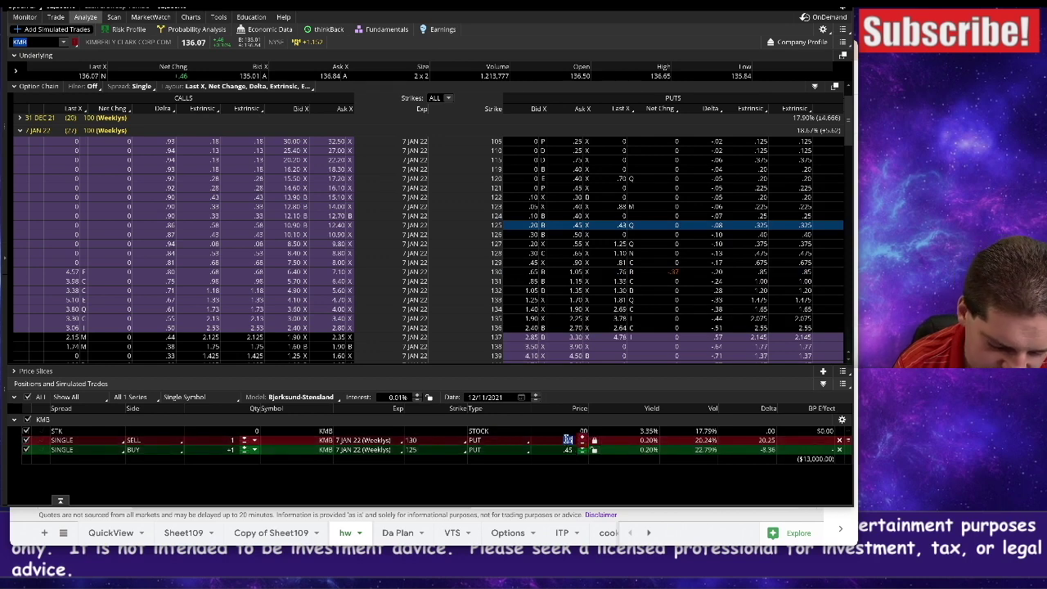
text(.80)
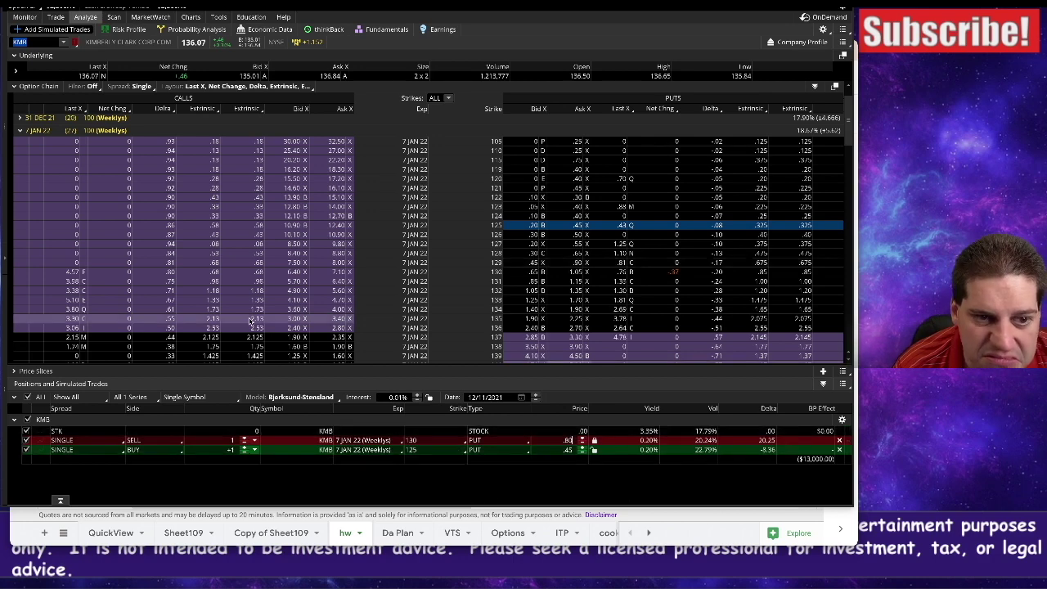
click(129, 30)
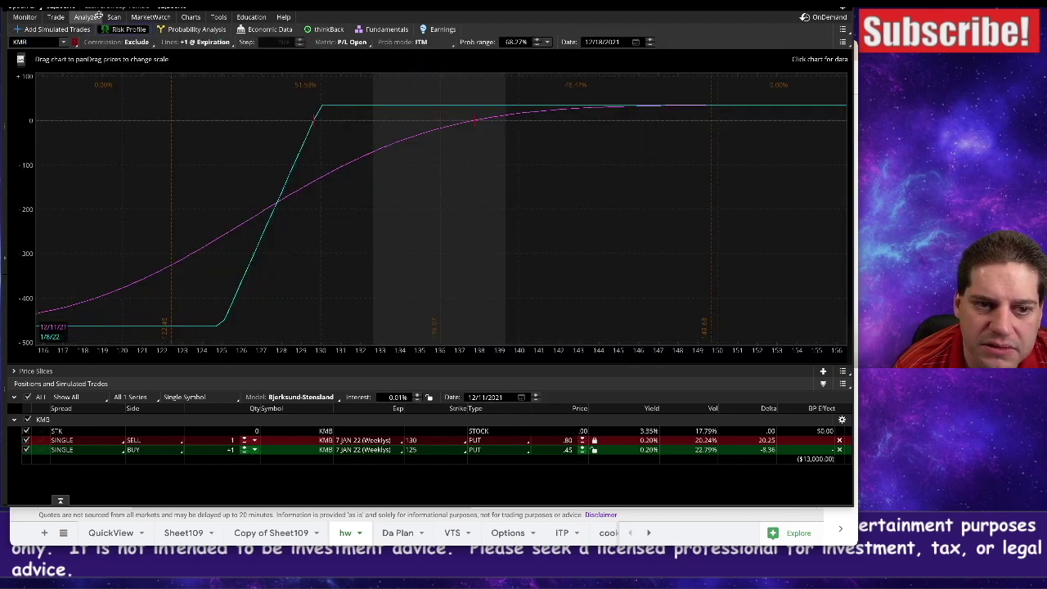
click(57, 29)
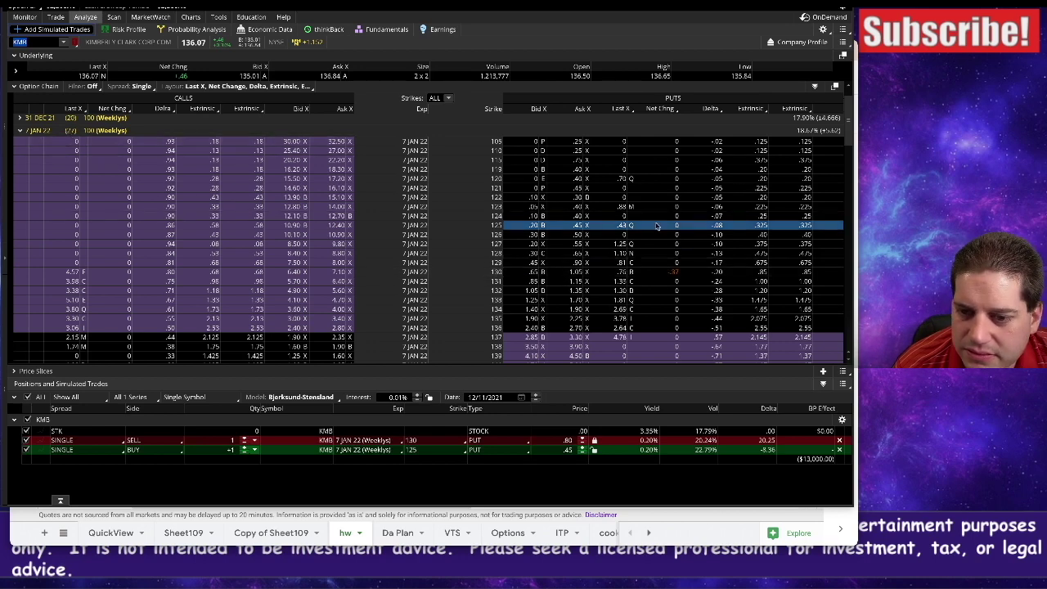
Switch to DivShare's hw sheet and add KMB 1/7 130 below the INTC row with a Prem of 0.8.
key(super+Tab)
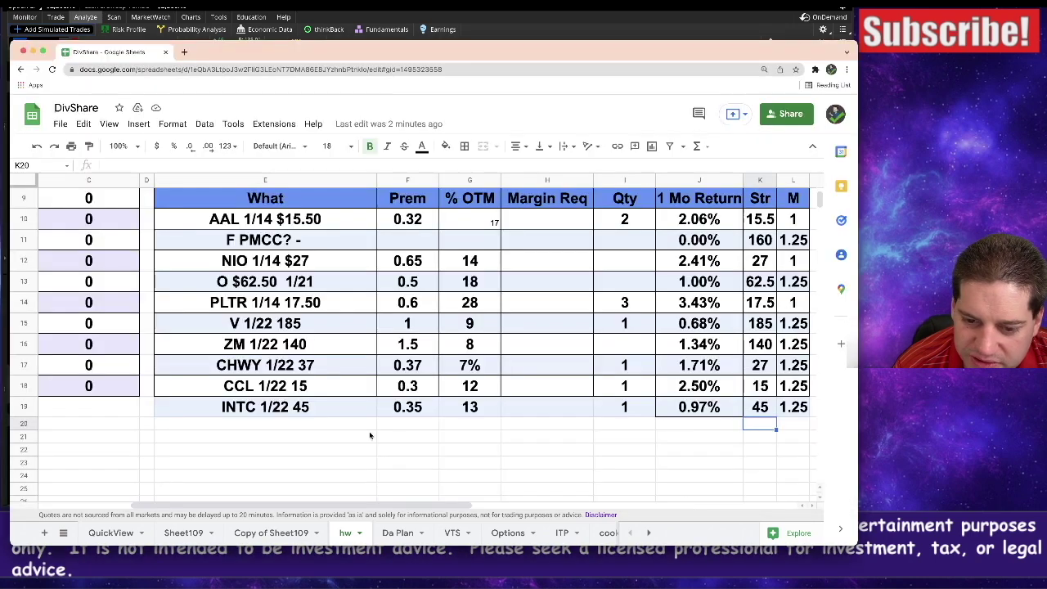
click(286, 422)
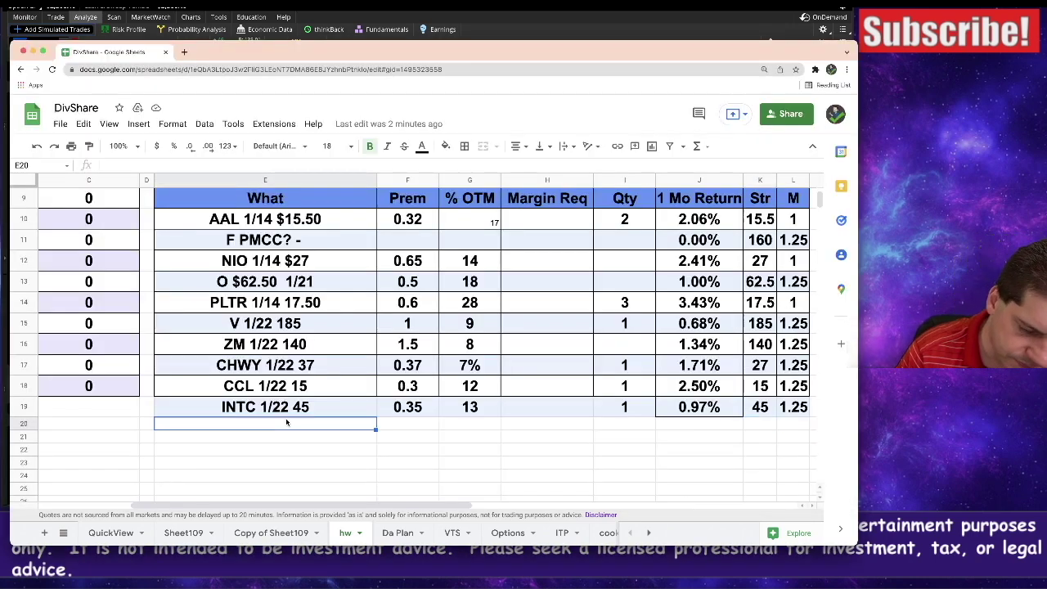
text(KMB )
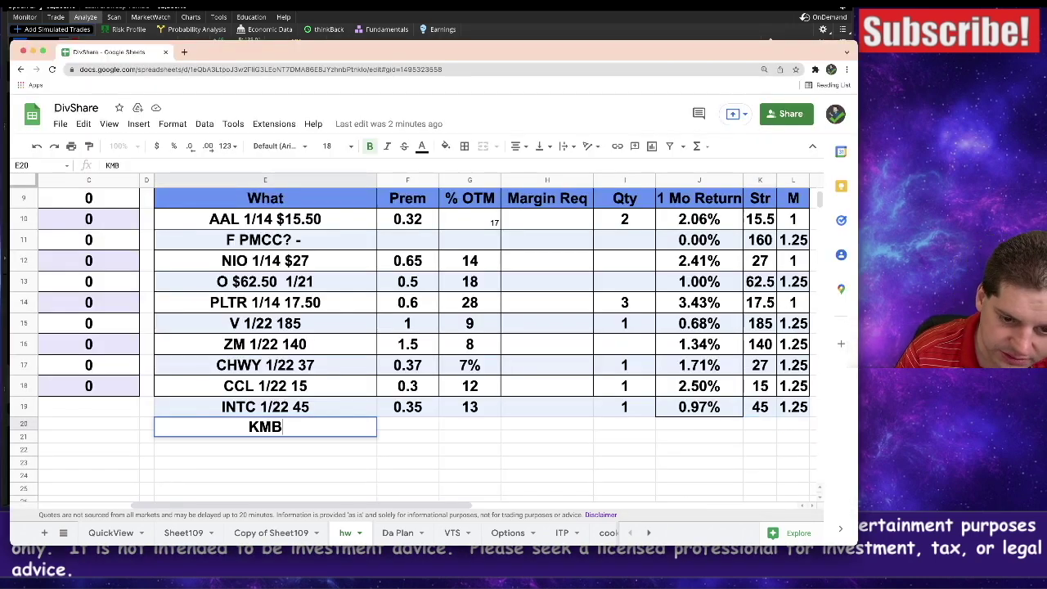
text(1/7)
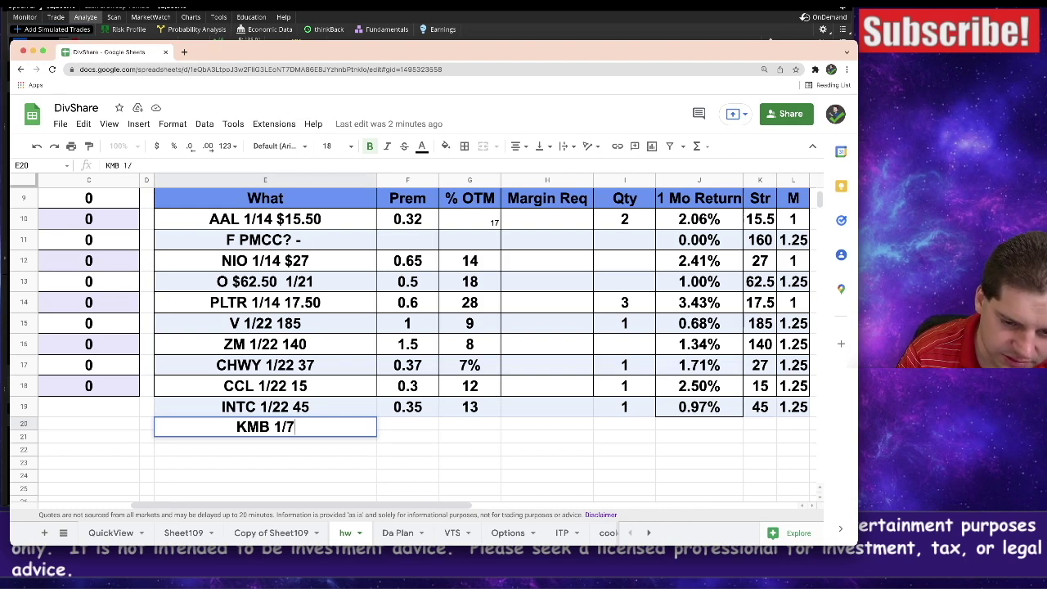
text( 130)
key(Tab)
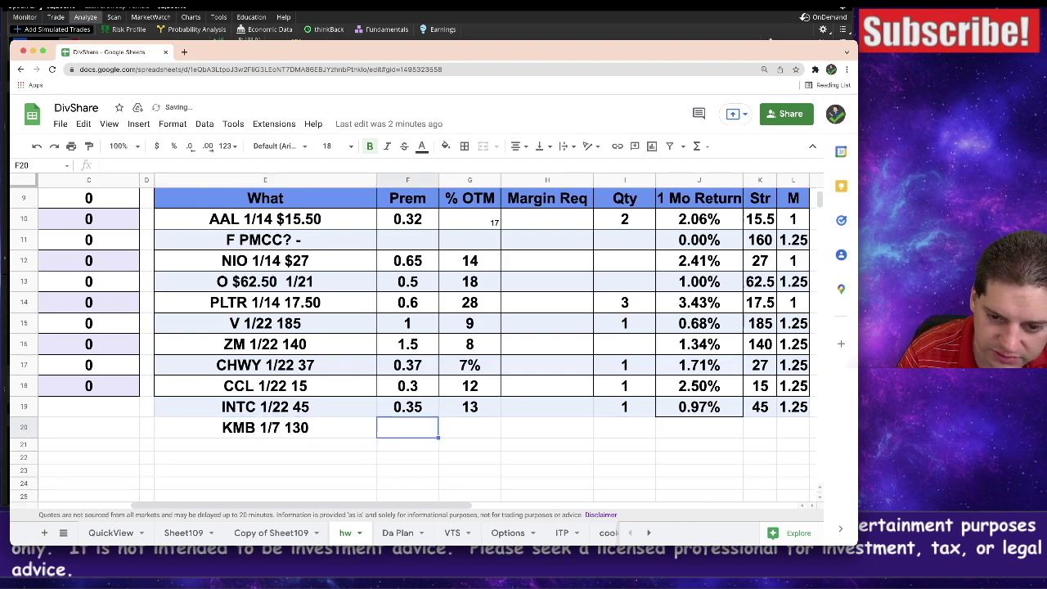
text(.8)
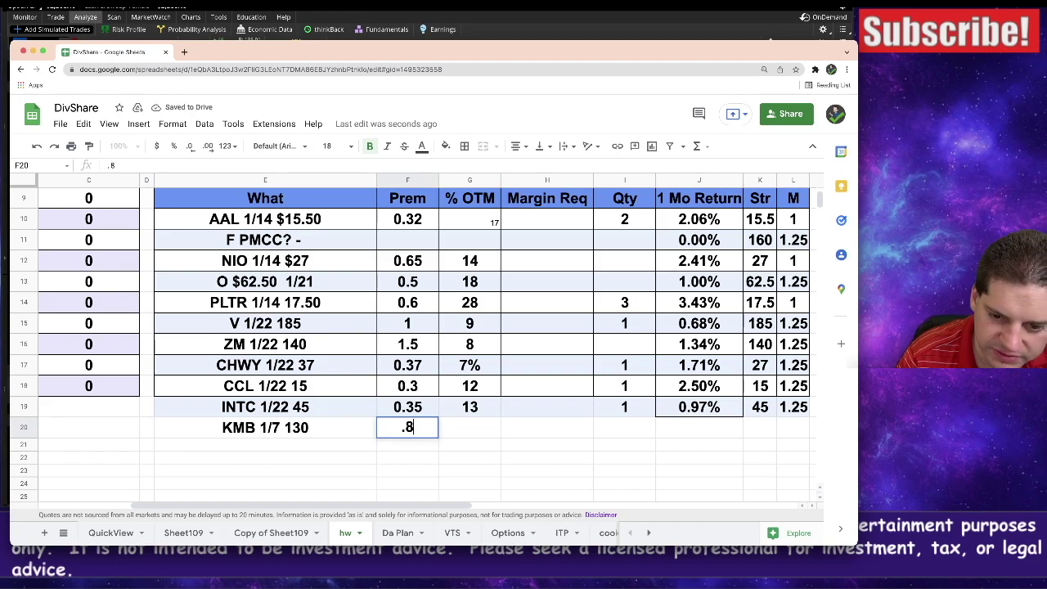
key(Tab)
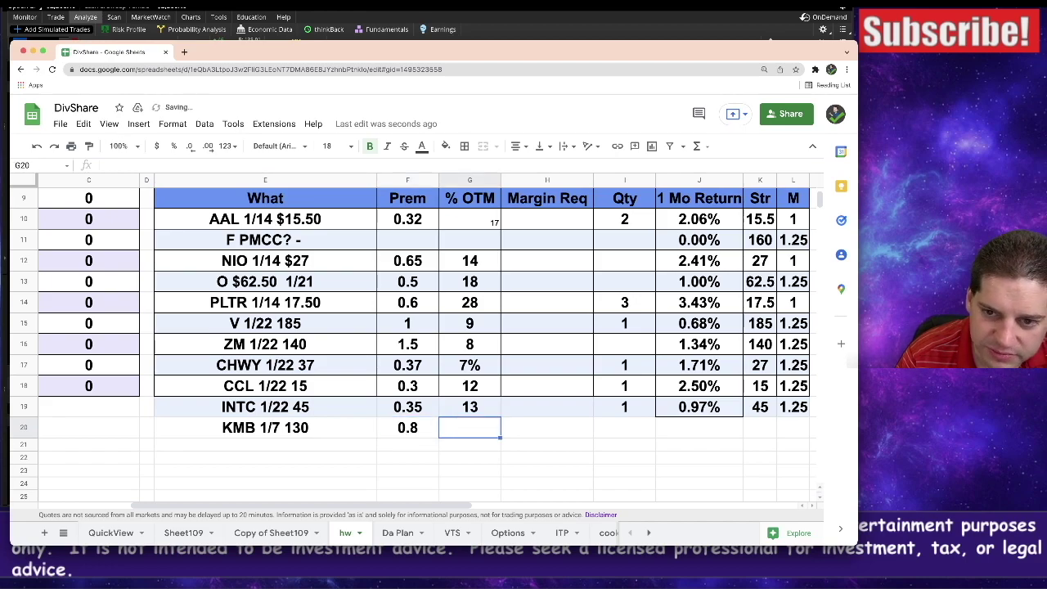
Set the KMB row's % OTM to 20 and its Qty to 1.
drag(550, 54, 512, 48)
text(20)
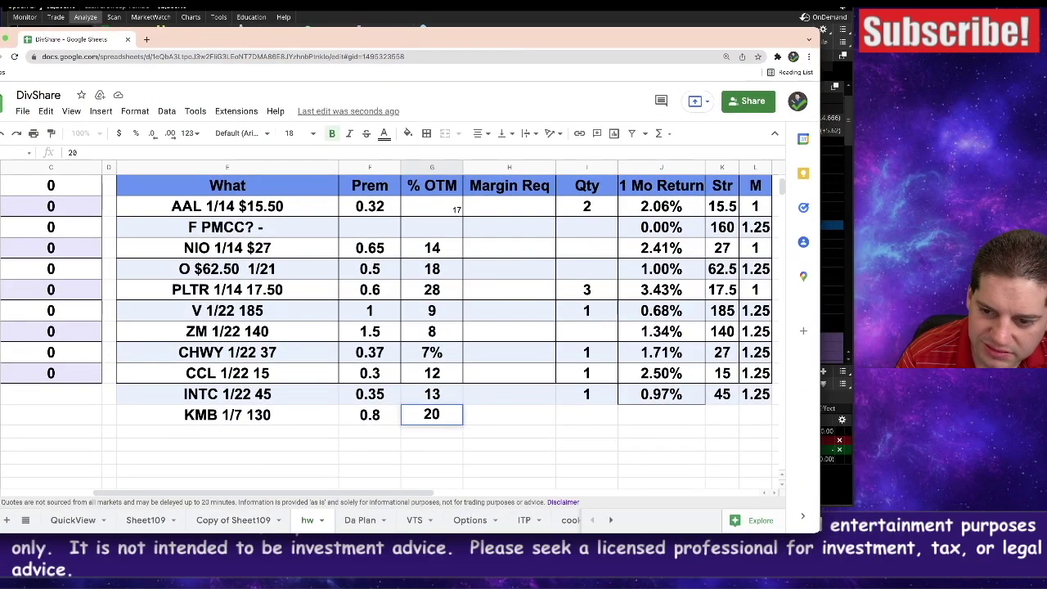
key(Tab)
key(Tab)
text(1)
key(Tab)
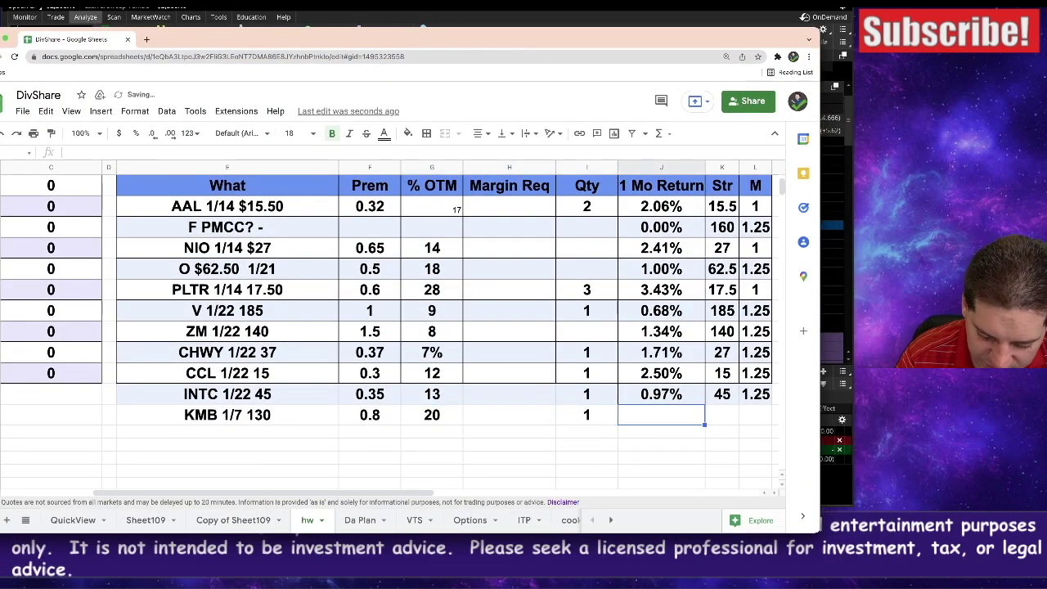
Fill the 1 Mo Return formula down to the KMB row, and set its Str to 130 and M to .75.
key(ctrl+d)
key(Tab)
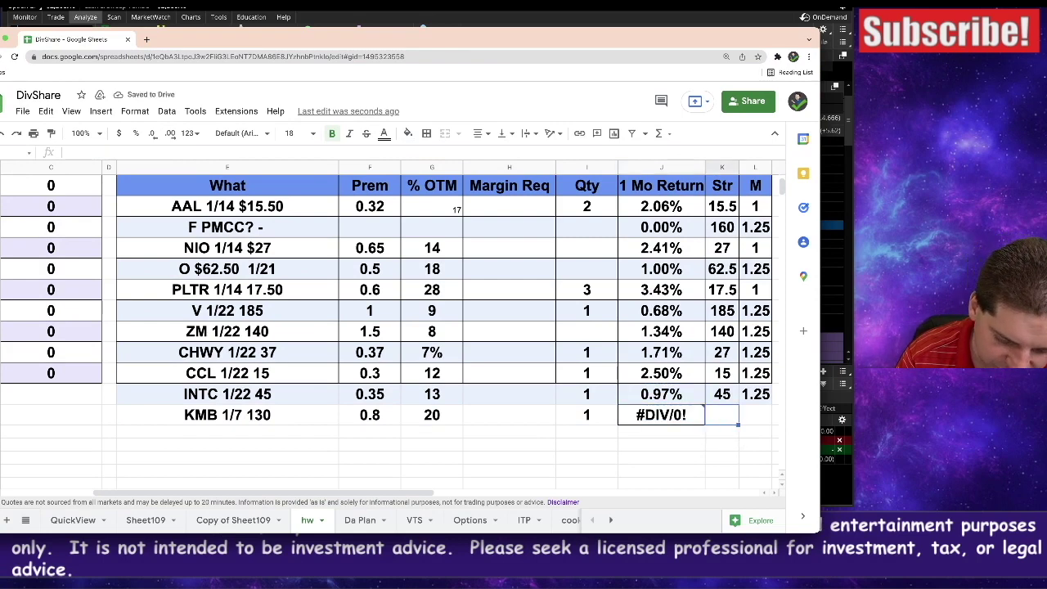
text(130)
key(Tab)
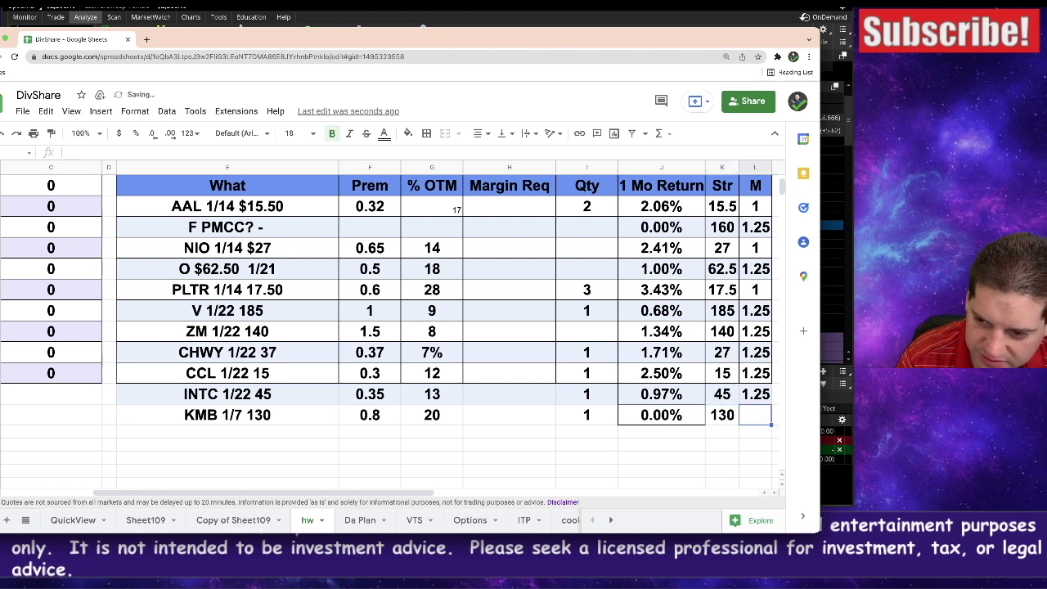
text(.75)
key(Return)
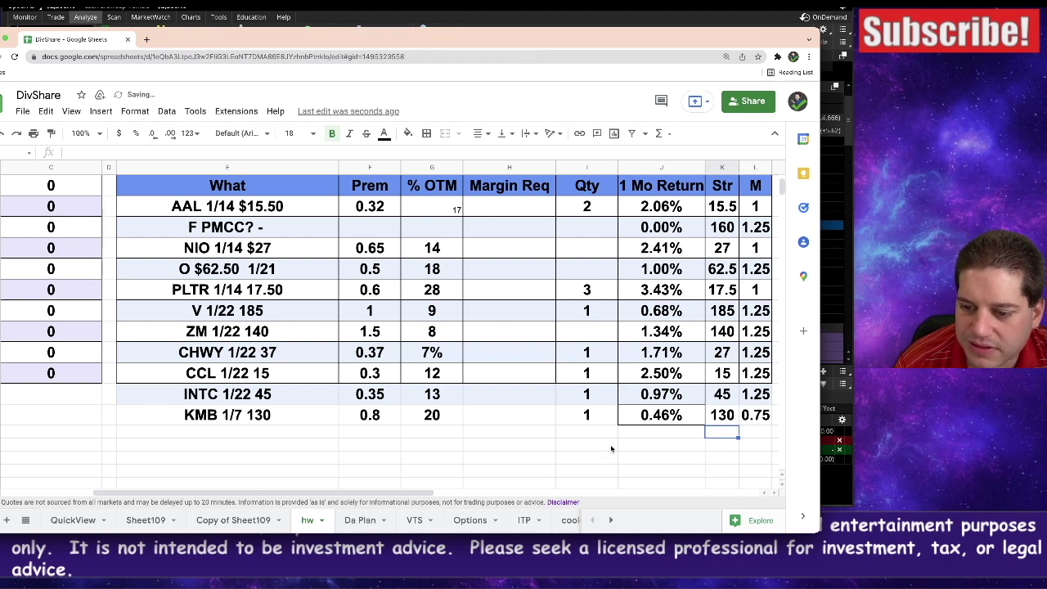
Review the KMB row's return and probability cells, and rename the % OTM column header to % ITM.
click(651, 417)
drag(741, 415, 222, 428)
click(644, 417)
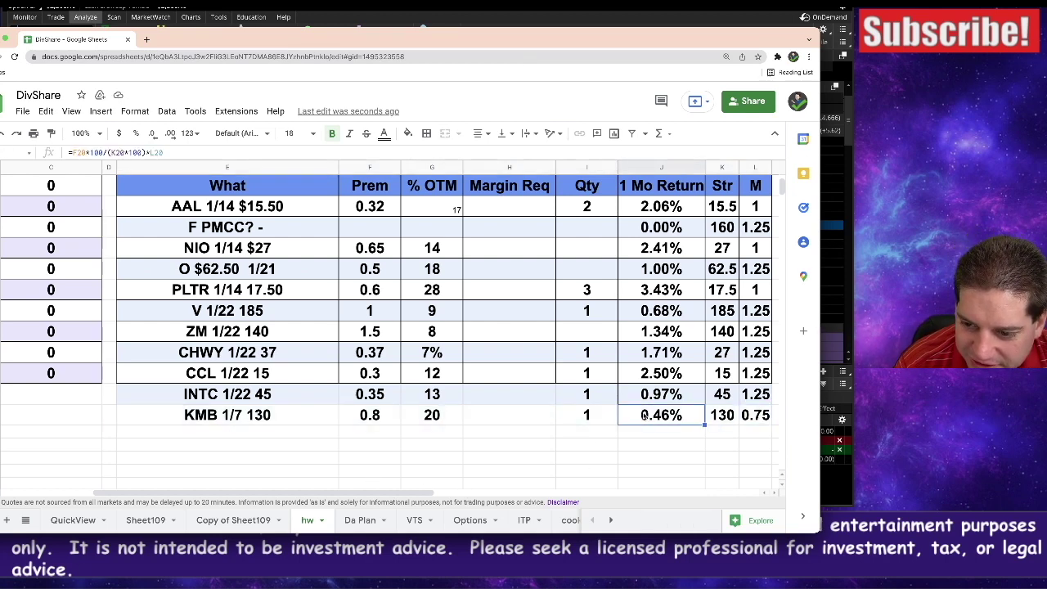
click(439, 418)
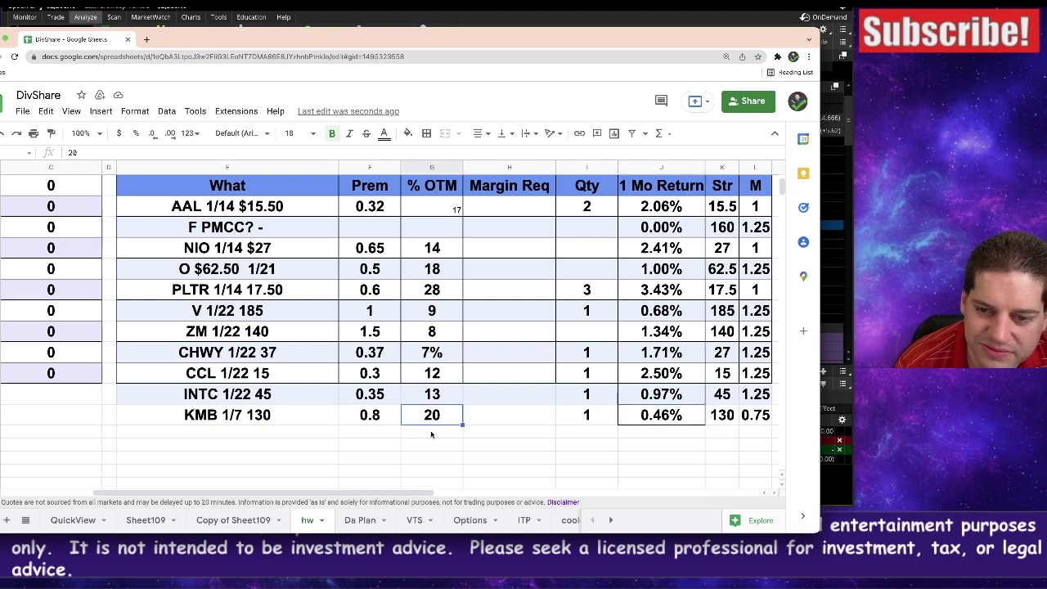
click(426, 190)
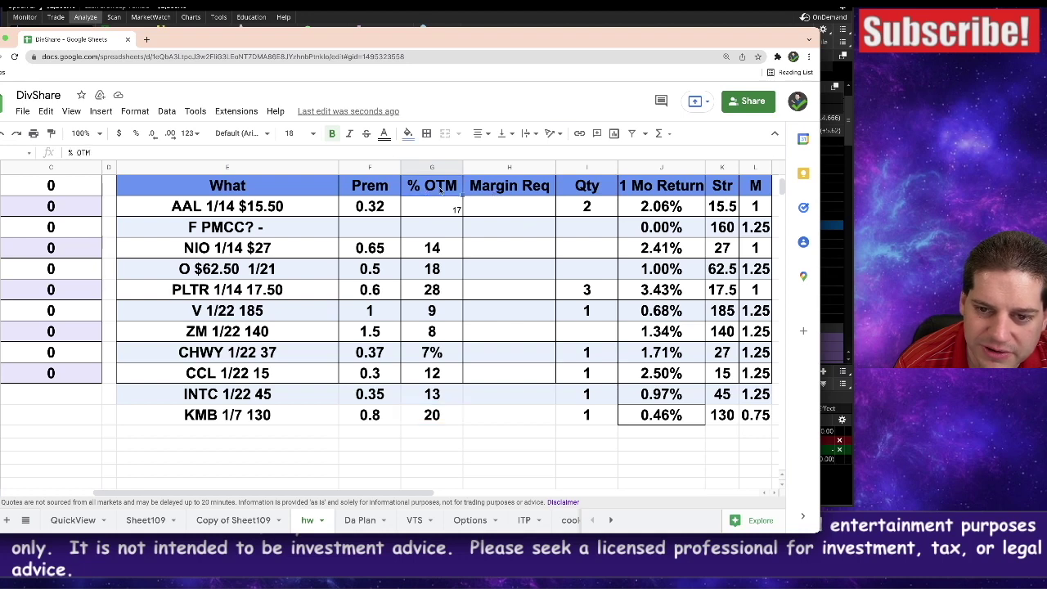
text(% ITM)
key(Return)
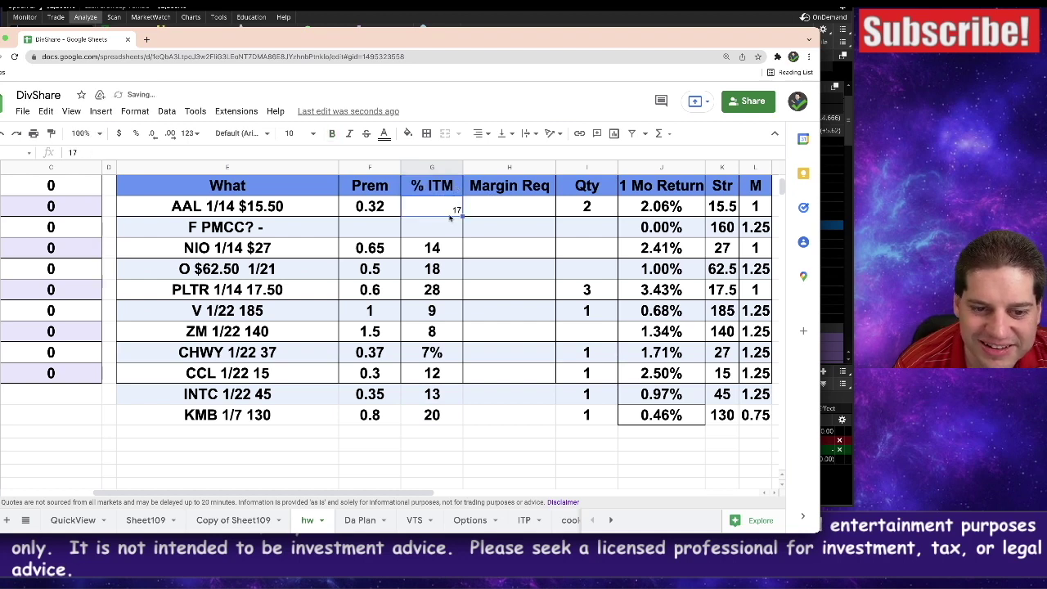
Clear the whole KMB 1/7 130 entry, from What through M, from the hw sheet.
drag(432, 396, 434, 208)
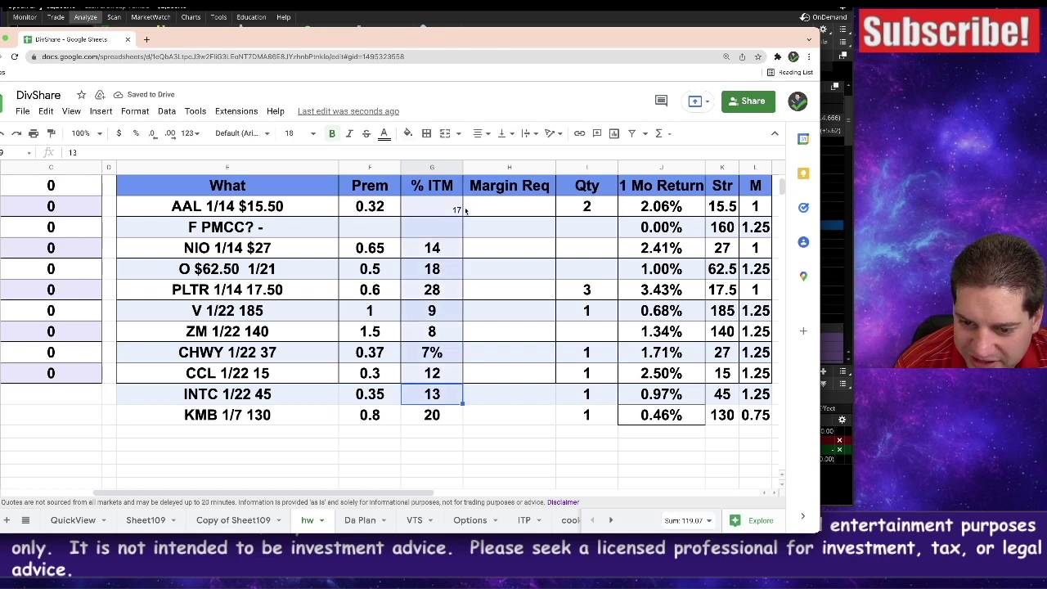
click(436, 416)
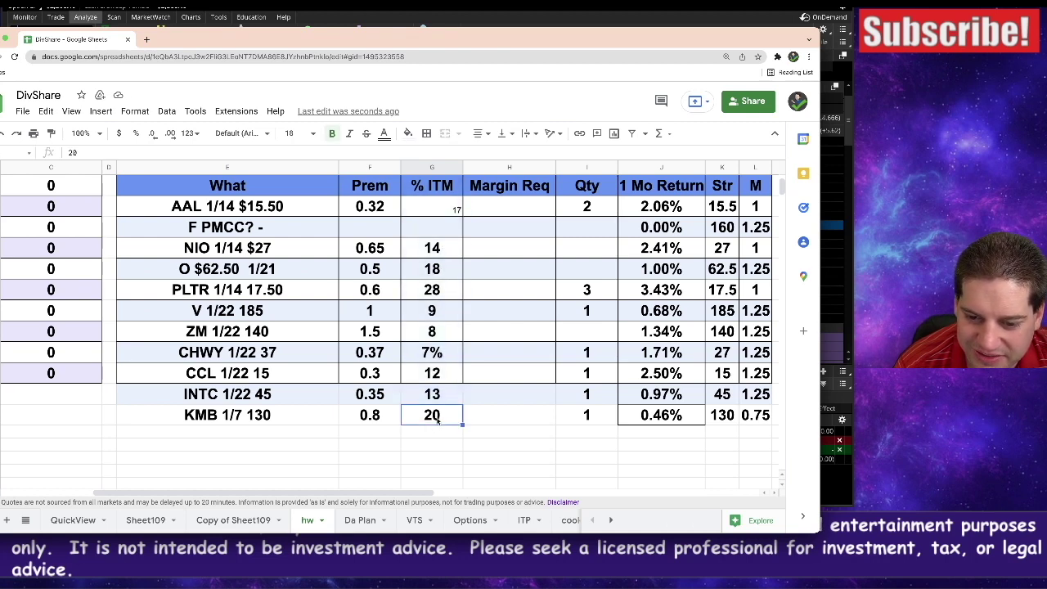
click(687, 418)
drag(748, 418, 200, 419)
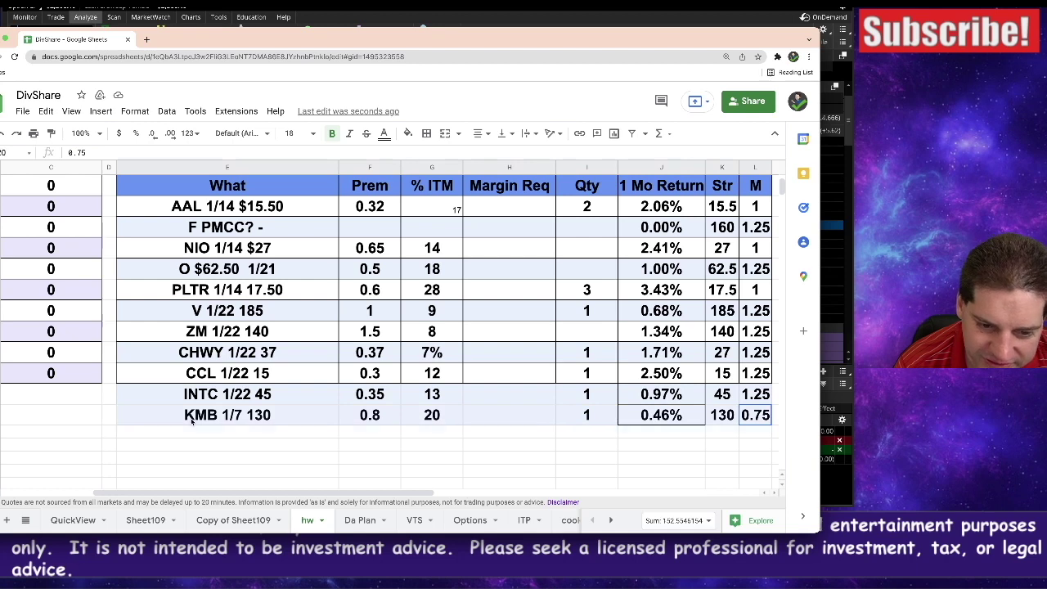
key(Delete)
Switch to thinkorswim, load SPCE (Virgin Galactic), and compare its 7 JAN 22 put prices with its price chart.
click(838, 344)
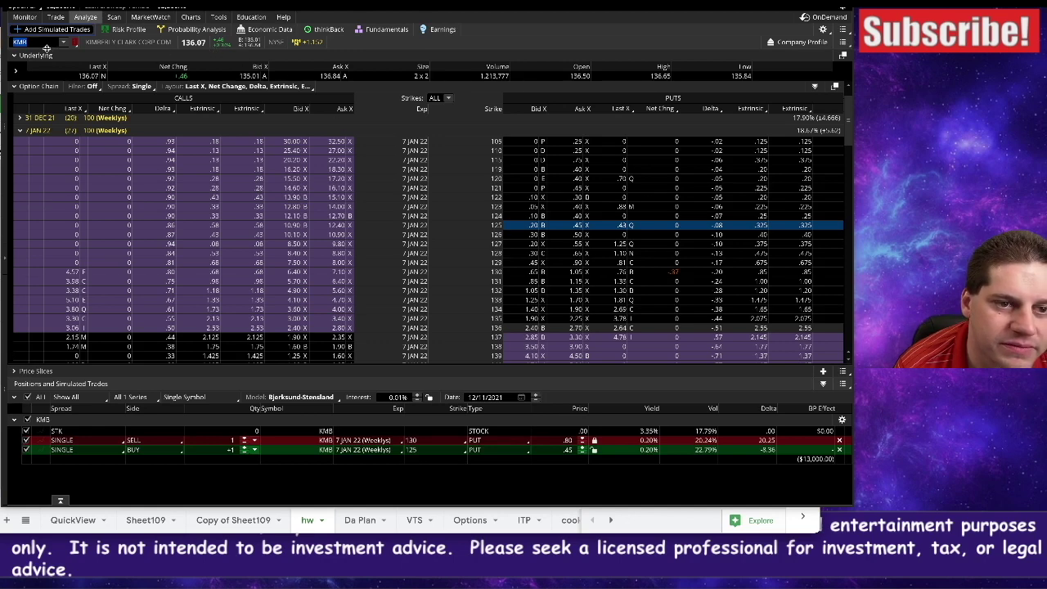
text(SPCE)
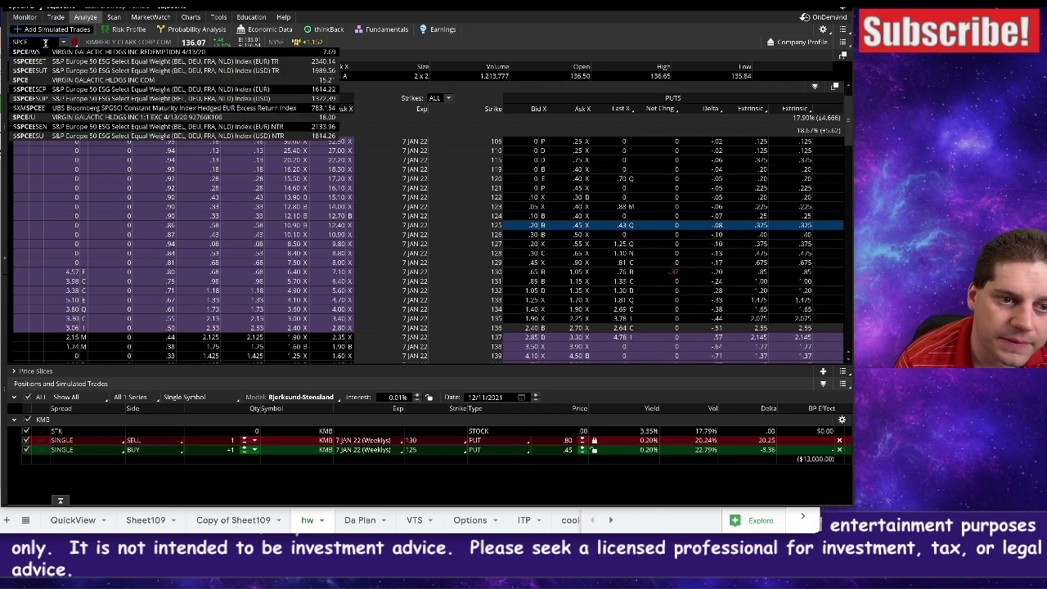
key(Return)
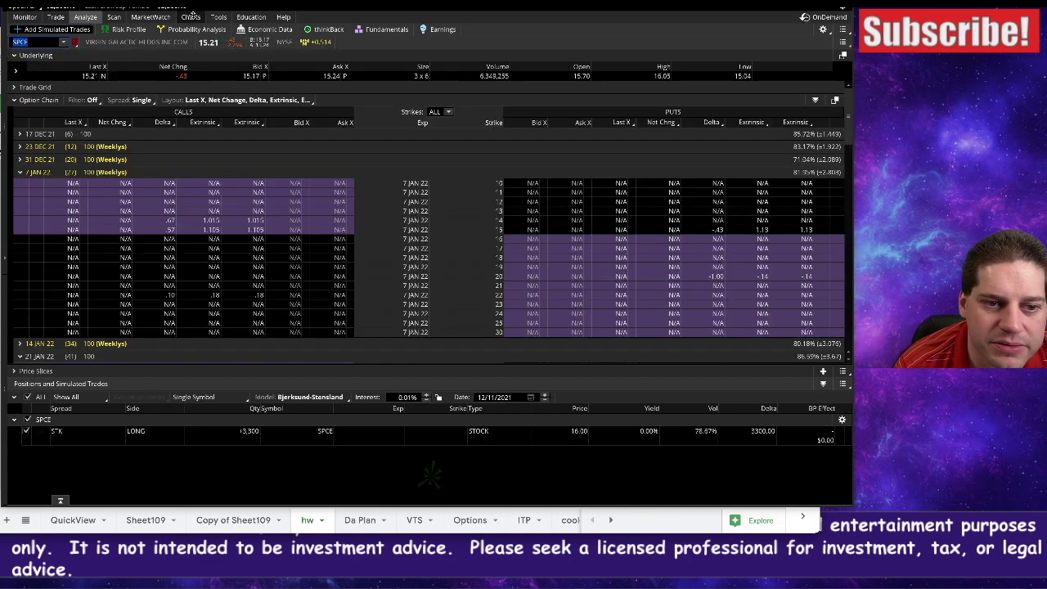
mouse_move(191, 16)
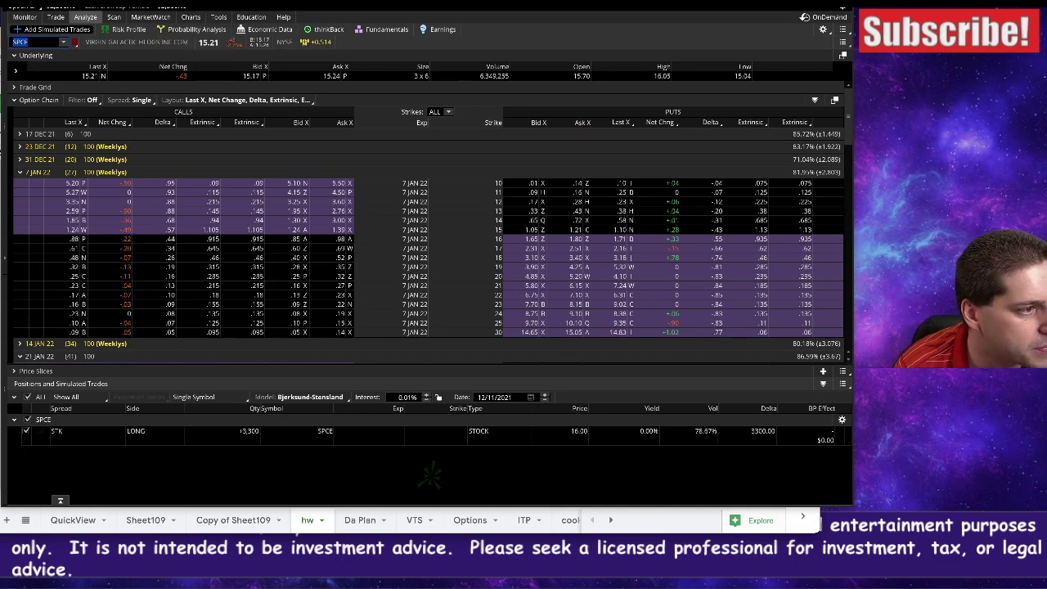
click(189, 17)
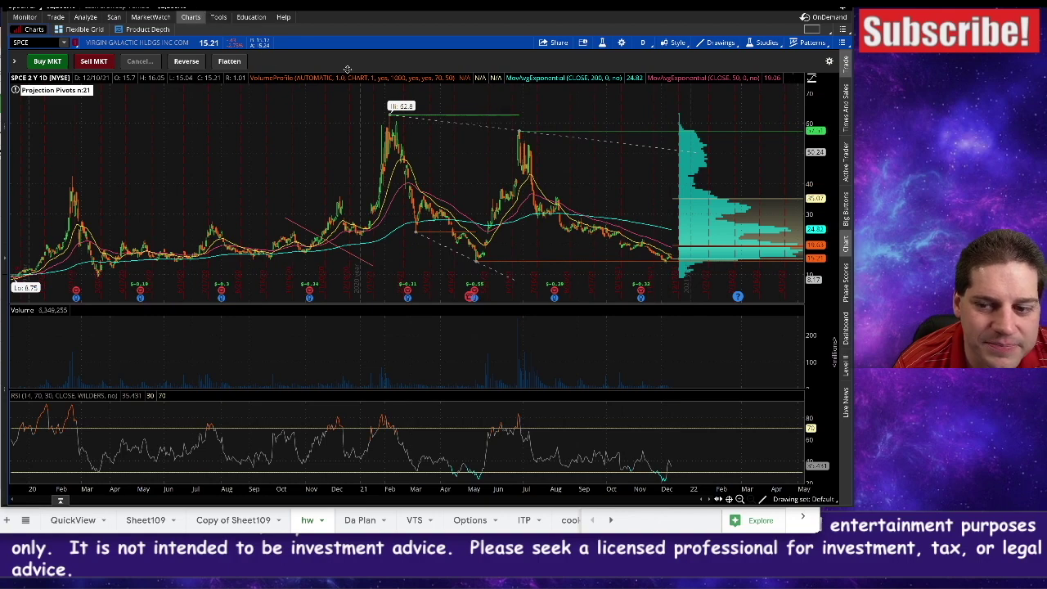
click(86, 17)
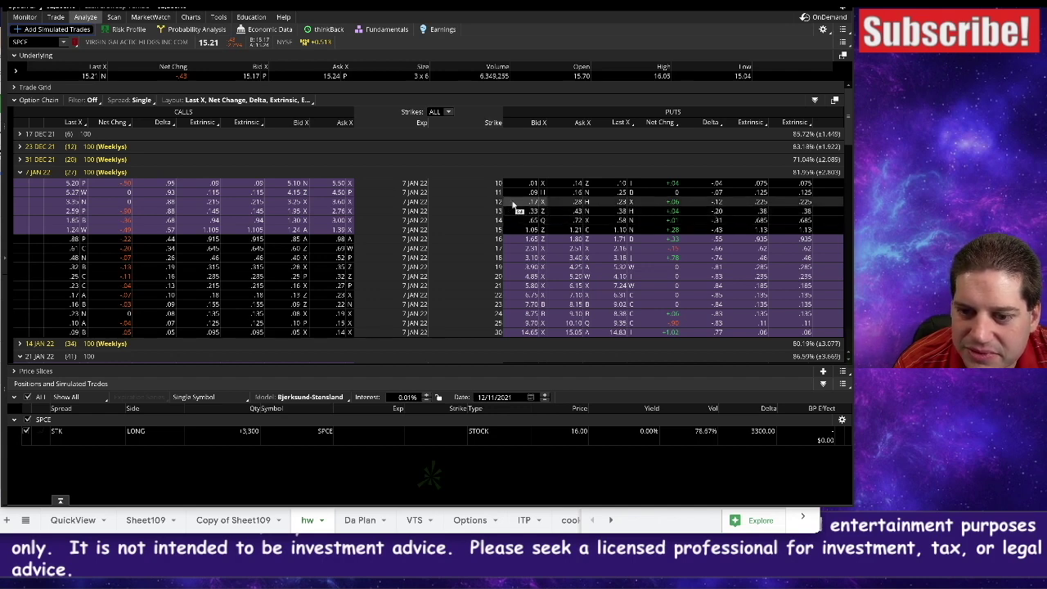
click(193, 16)
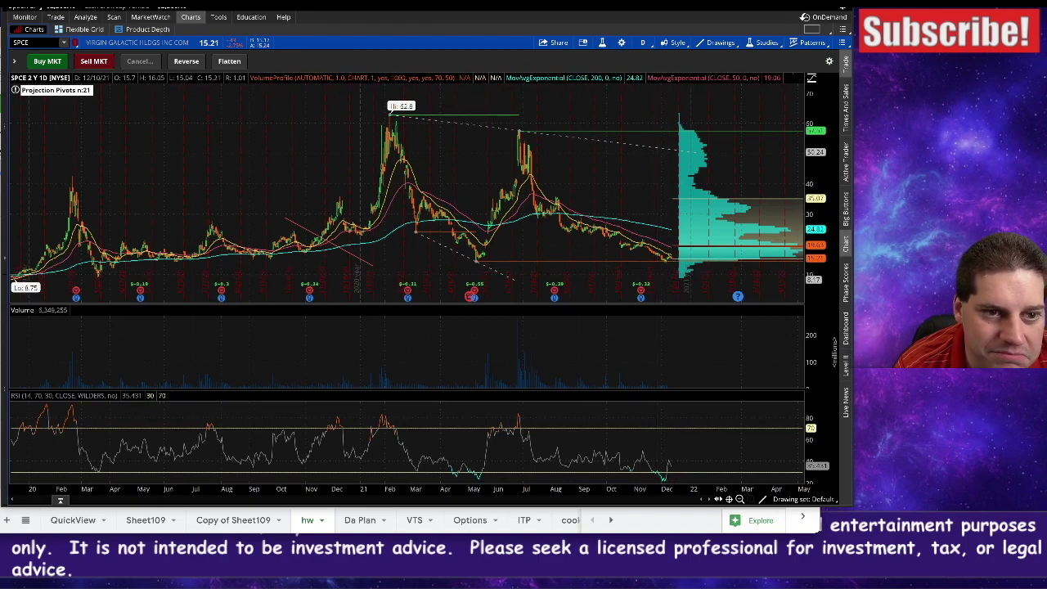
click(85, 16)
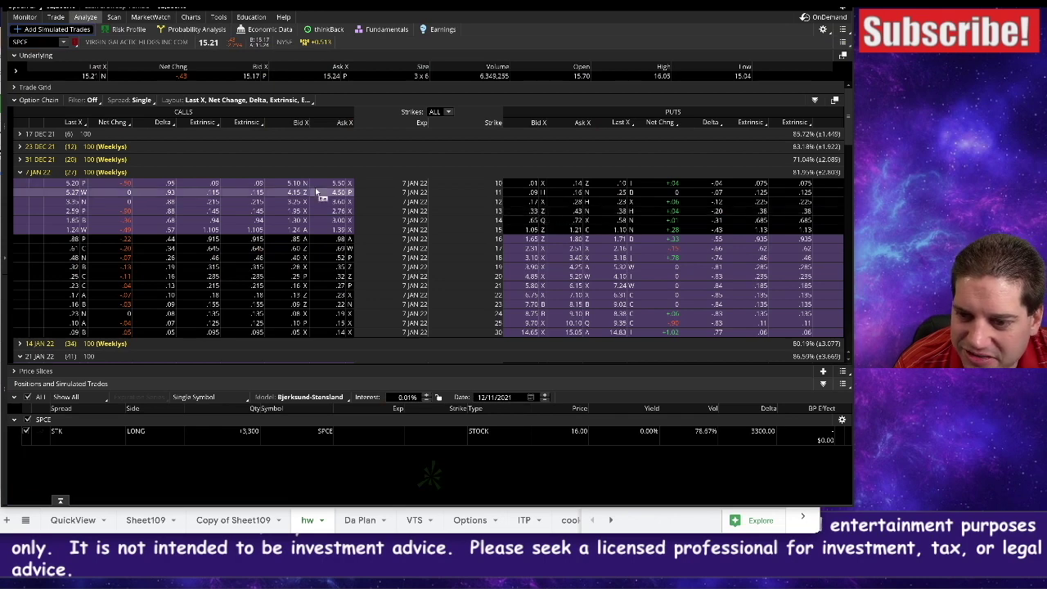
Examine SPCE's put prices for the 31 DEC 21, 23 DEC 21, 21 JAN 22 and 14 JAN 22 expirations.
click(19, 159)
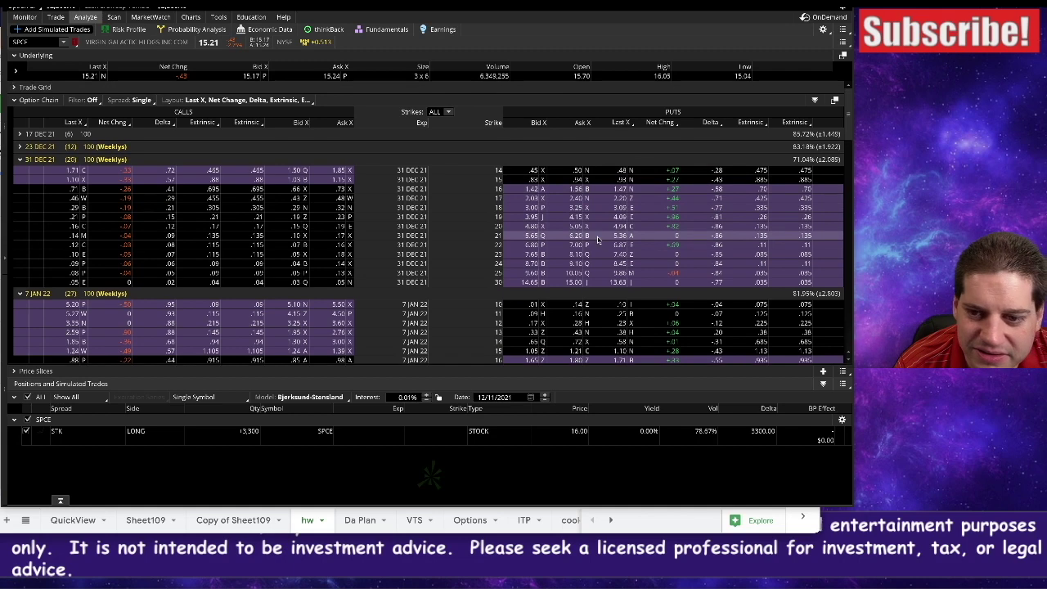
click(20, 146)
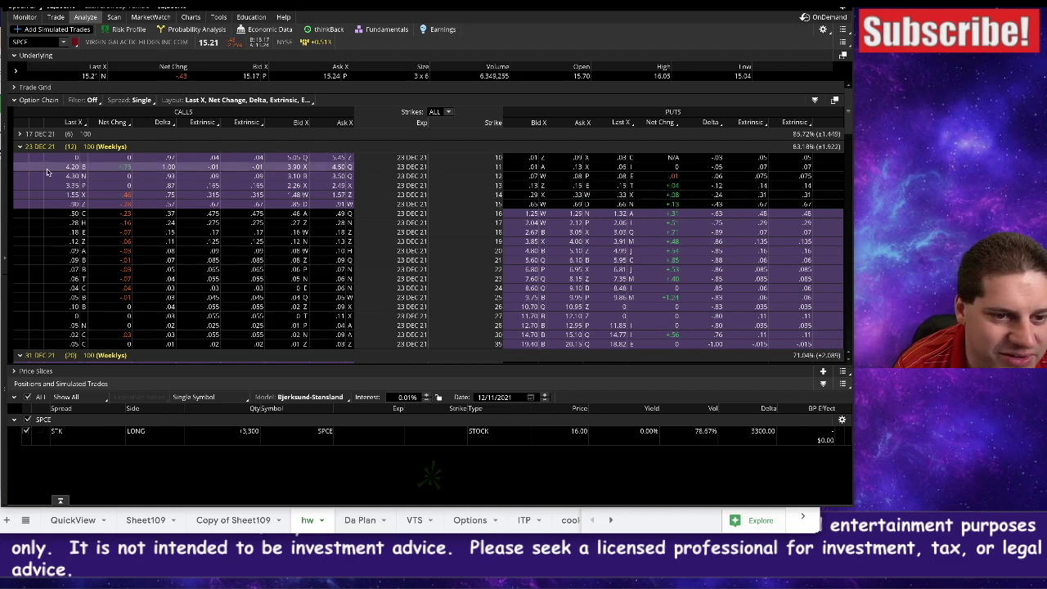
click(20, 146)
click(20, 158)
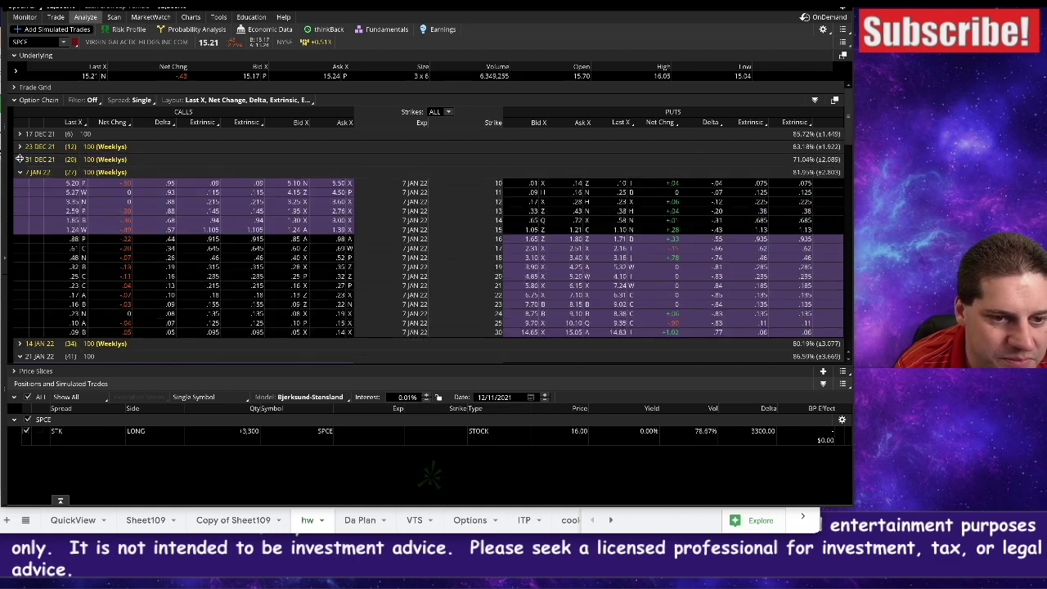
click(20, 172)
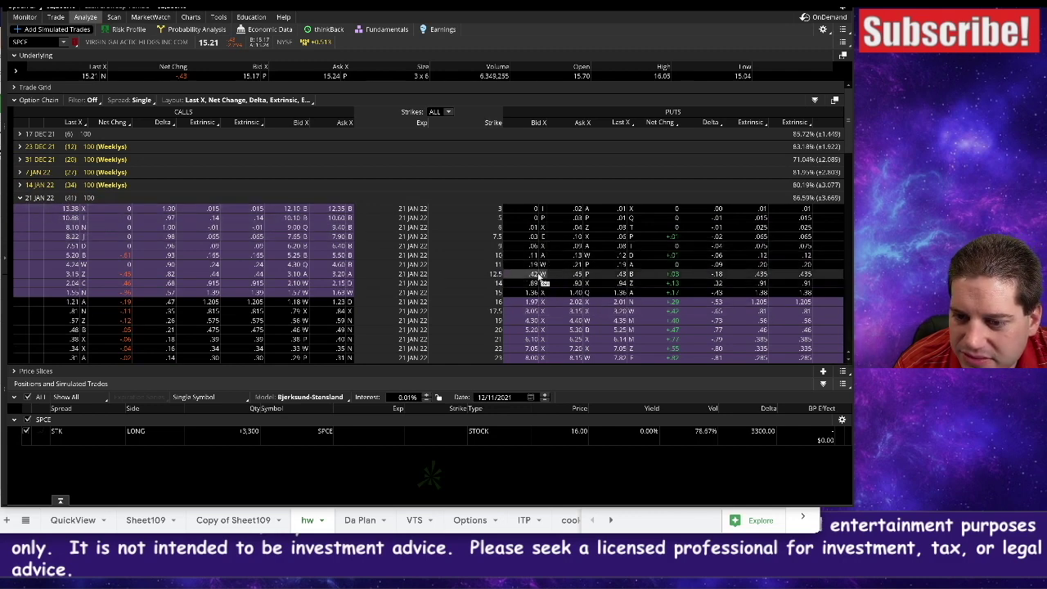
click(21, 185)
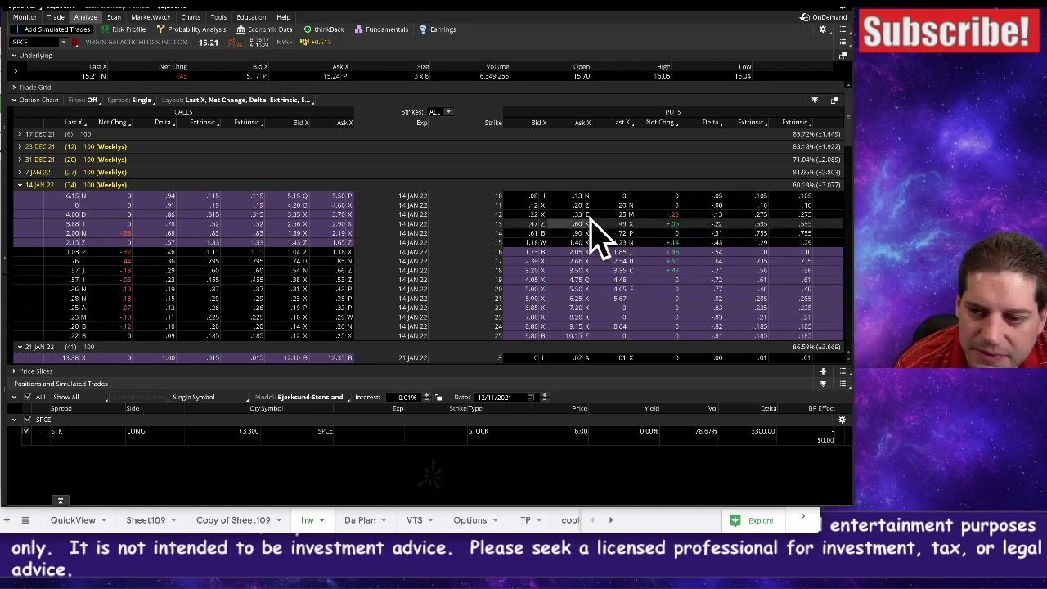
Switch to the DivShare hw sheet and enter SPCE 1/22 in the What column below the INTC row.
click(651, 517)
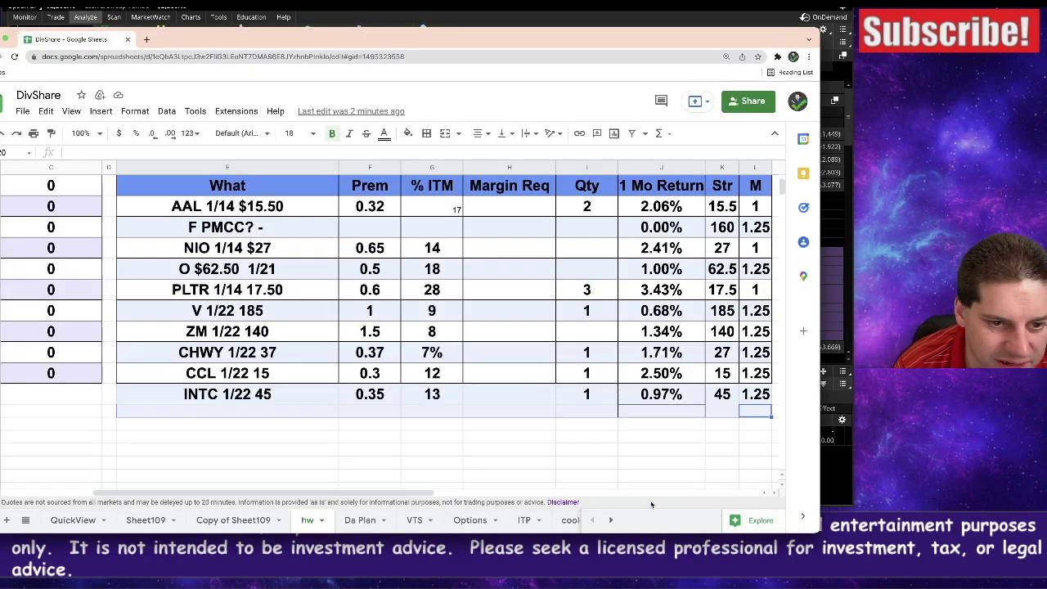
click(229, 412)
text(SPCE)
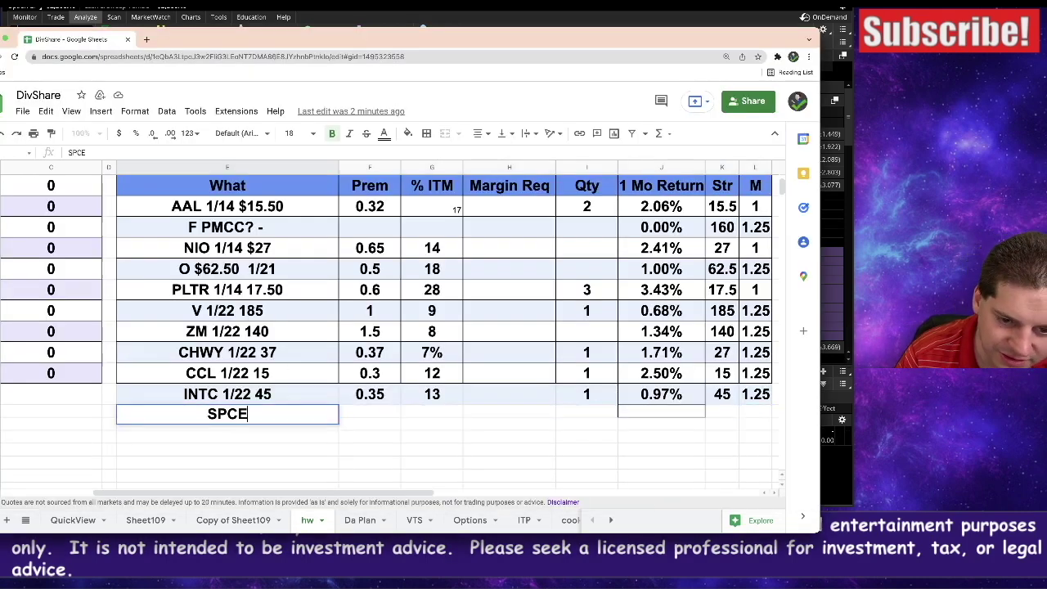
text( 1/22)
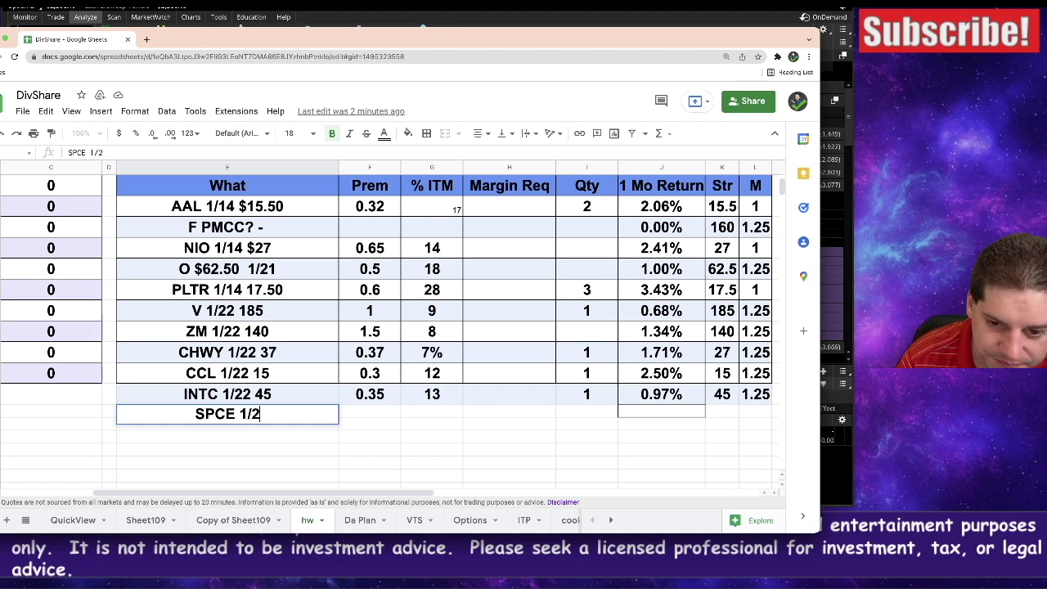
key(Tab)
Check SPCE's expiration dates in thinkorswim, and change the What entry on the hw sheet to SPCE 1/14.
click(826, 440)
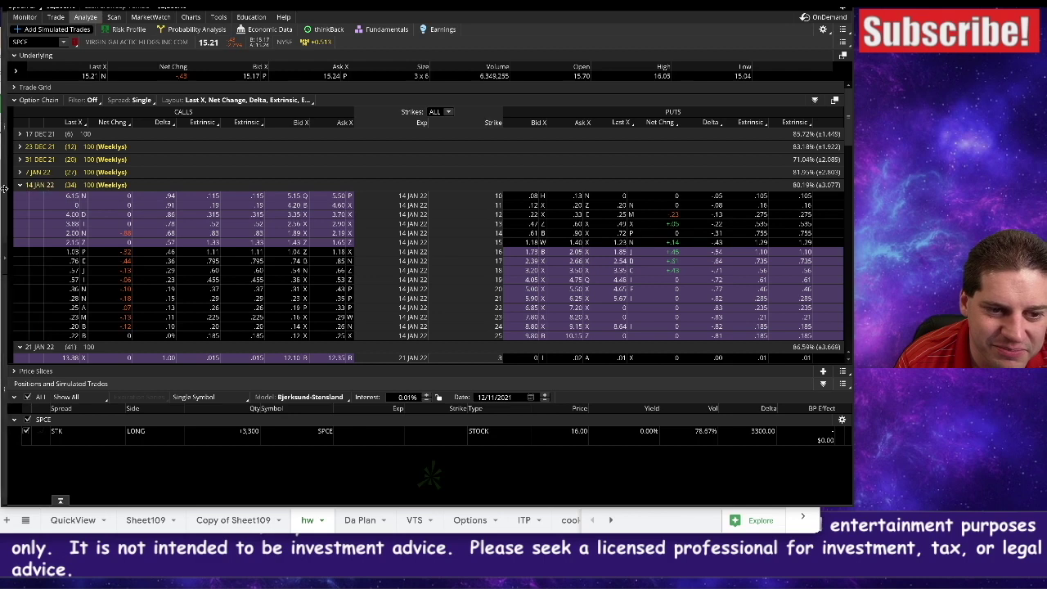
key(alt+Tab)
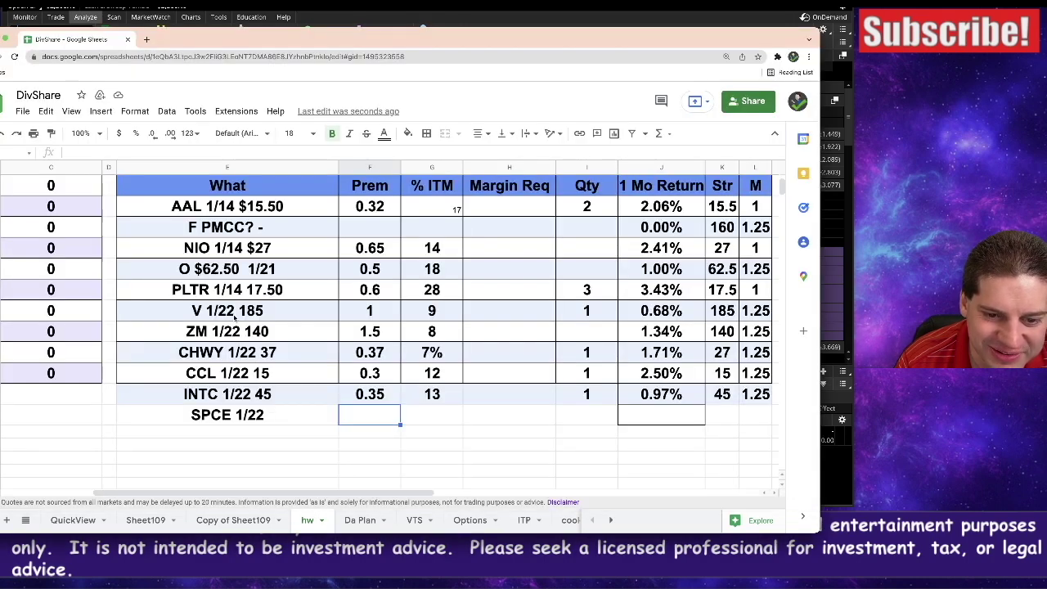
double_click(269, 421)
key(BackSpace)
key(BackSpace)
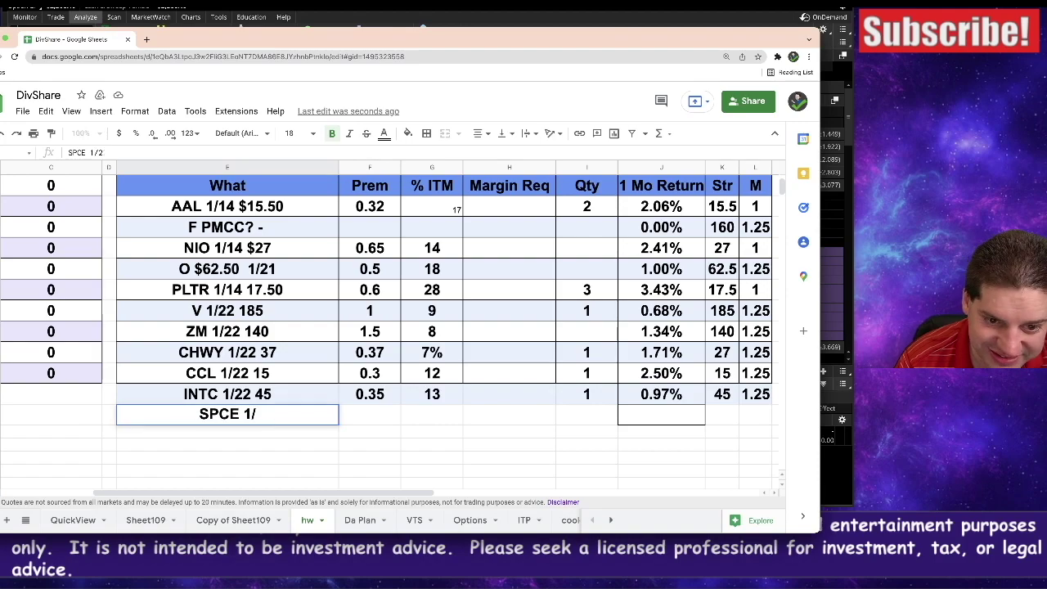
text(15)
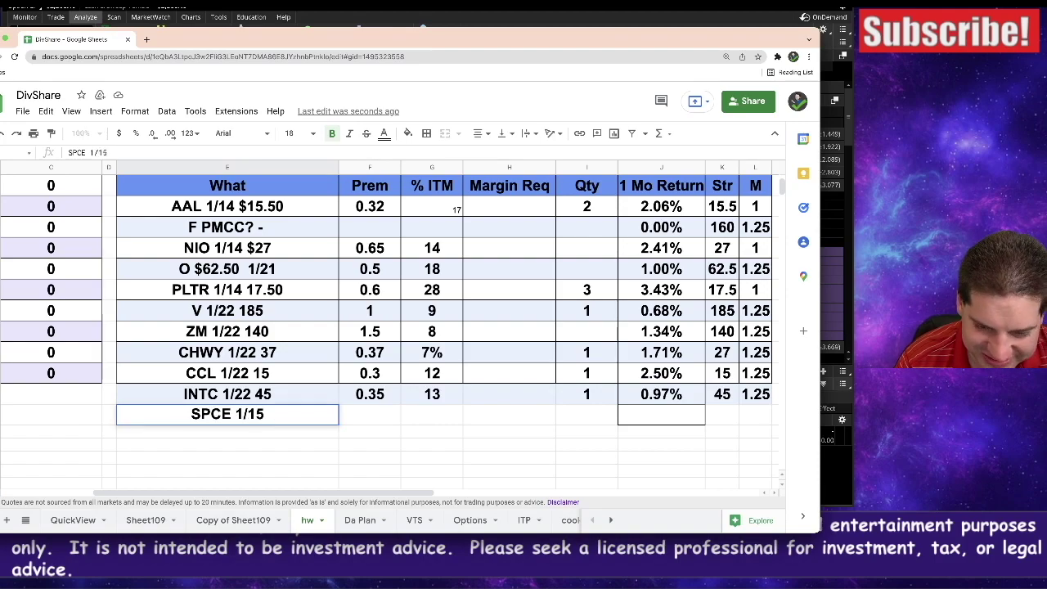
key(BackSpace)
text(4)
key(Tab)
Enter a premium of 0.53 and a % ITM of 22 for the SPCE 1/14 row.
drag(482, 40, 534, 243)
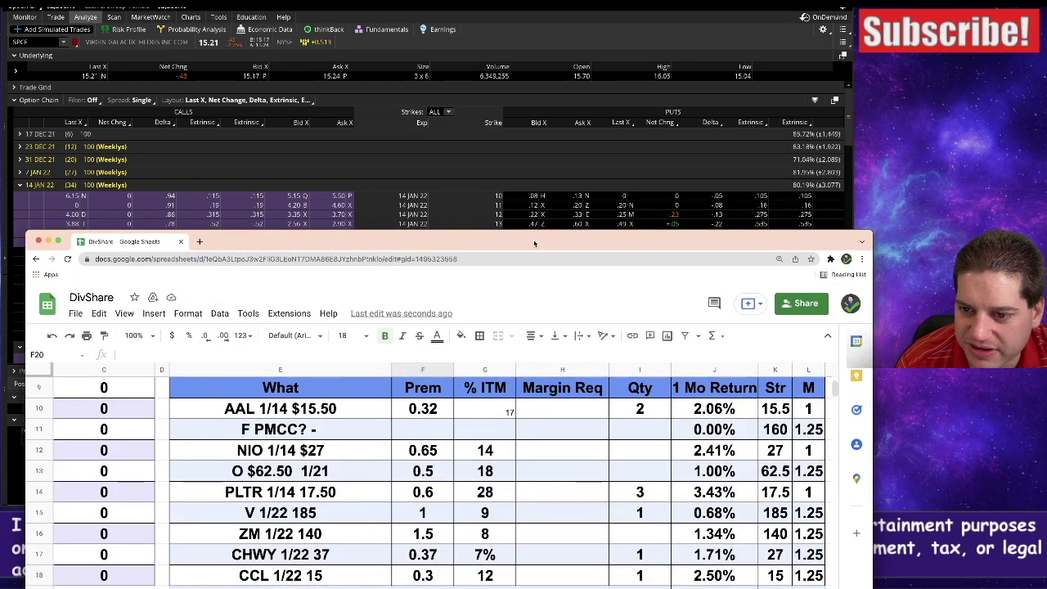
drag(534, 243, 508, 22)
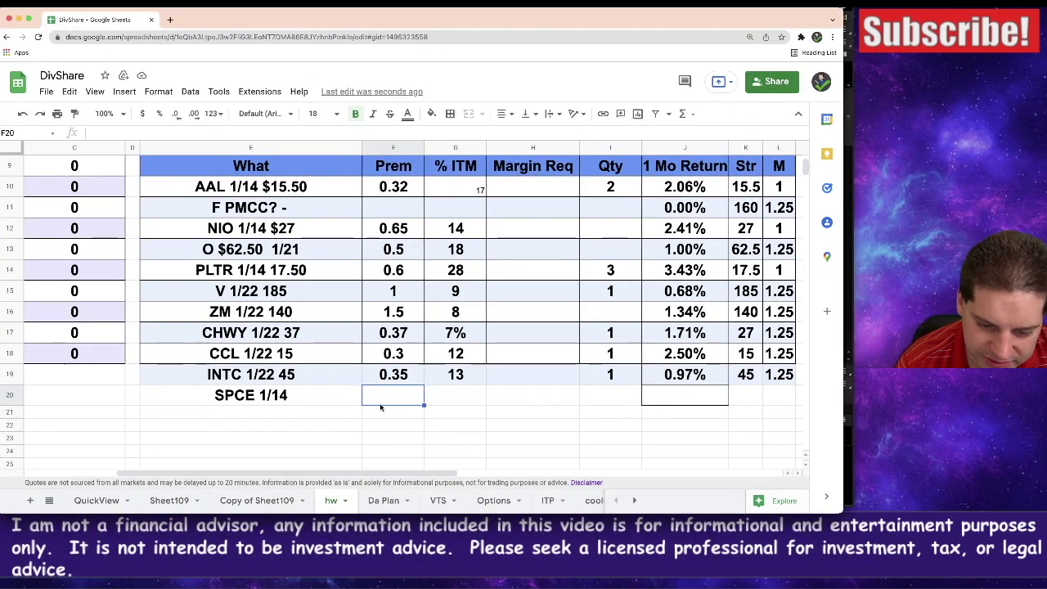
text(53)
key(Tab)
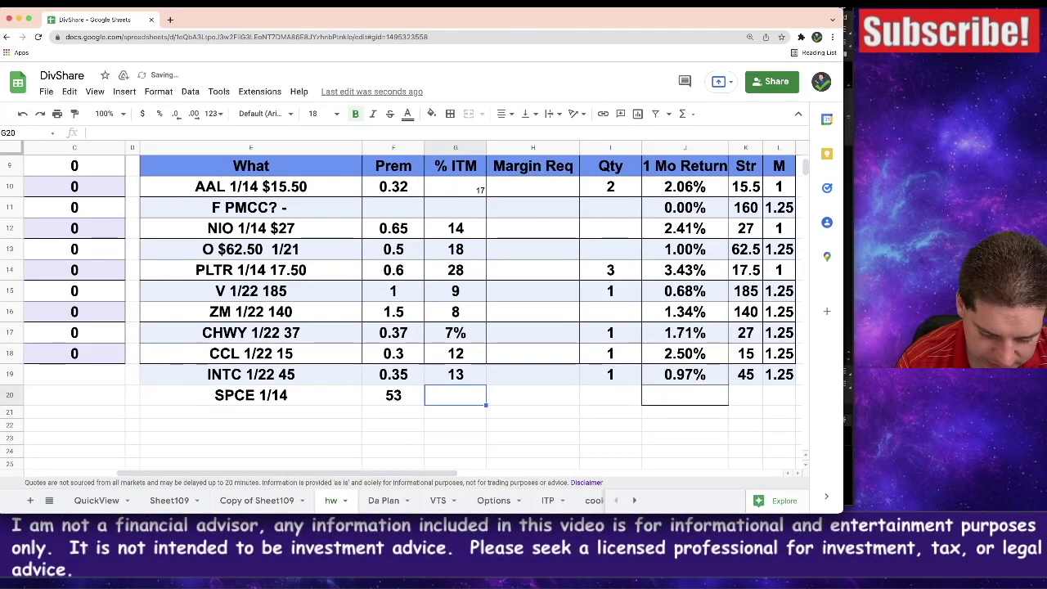
text(22)
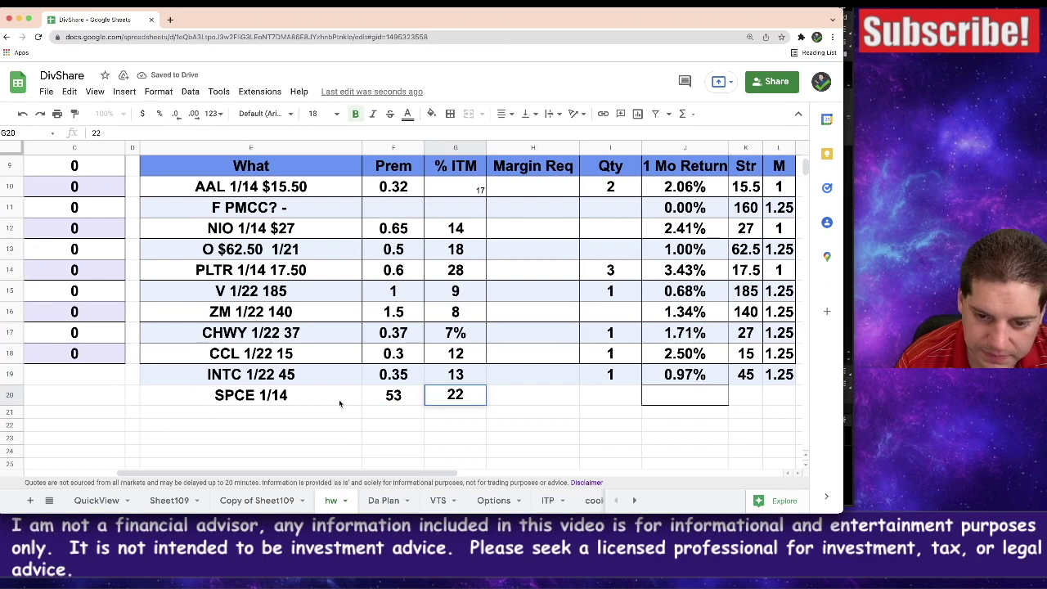
double_click(371, 396)
click(386, 394)
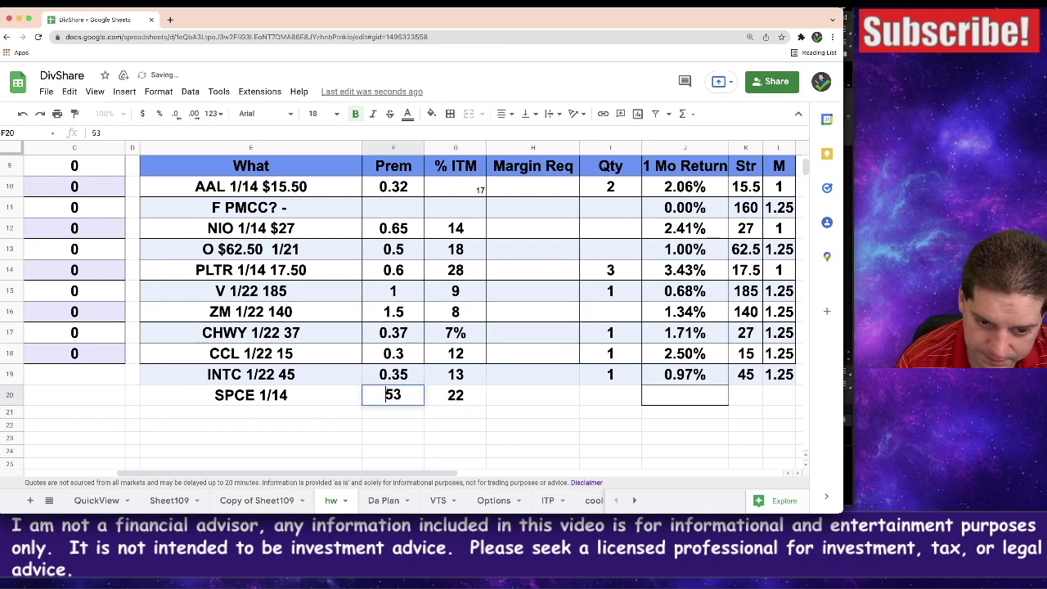
text(.)
key(Tab)
key(Tab)
key(Tab)
key(Tab)
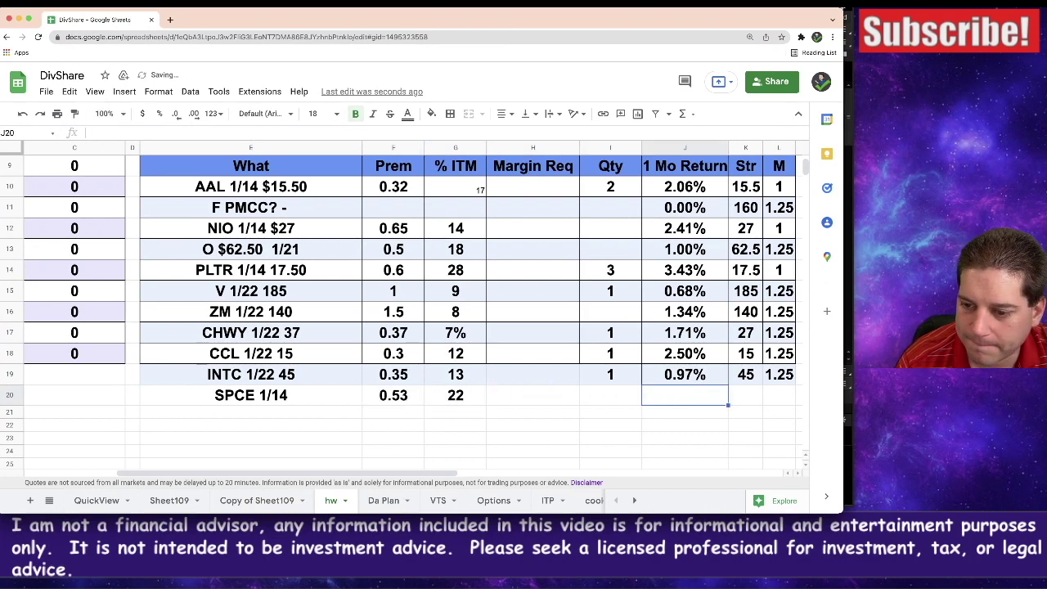
Set the SPCE row's Qty to 3.
click(616, 398)
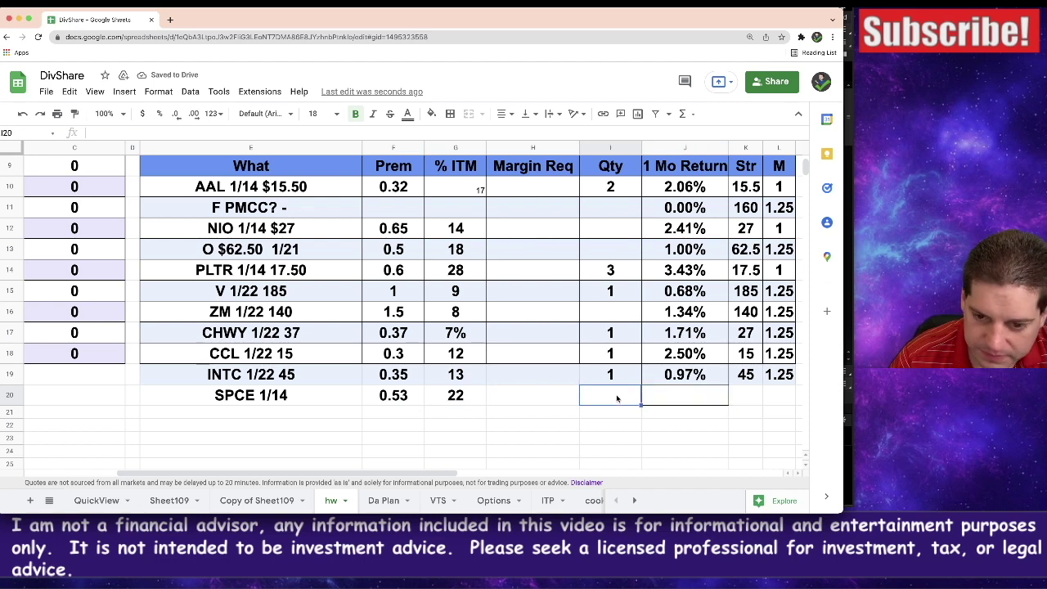
text(3)
key(Tab)
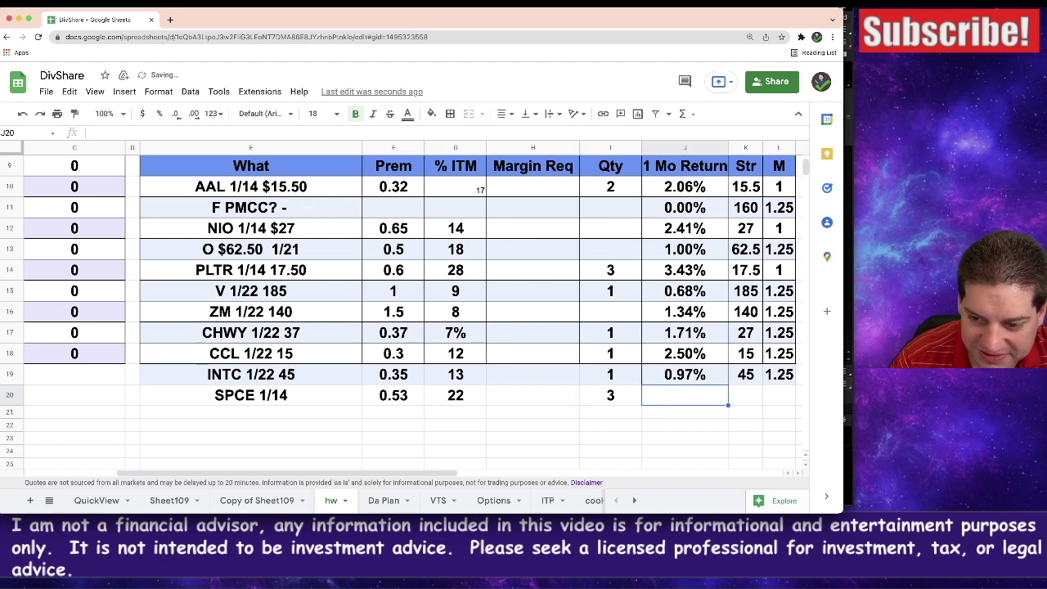
Copy the INTC row's 1 Mo Return, Str and M cells into the SPCE row.
key(Up)
key(shift+Right)
key(shift+Right)
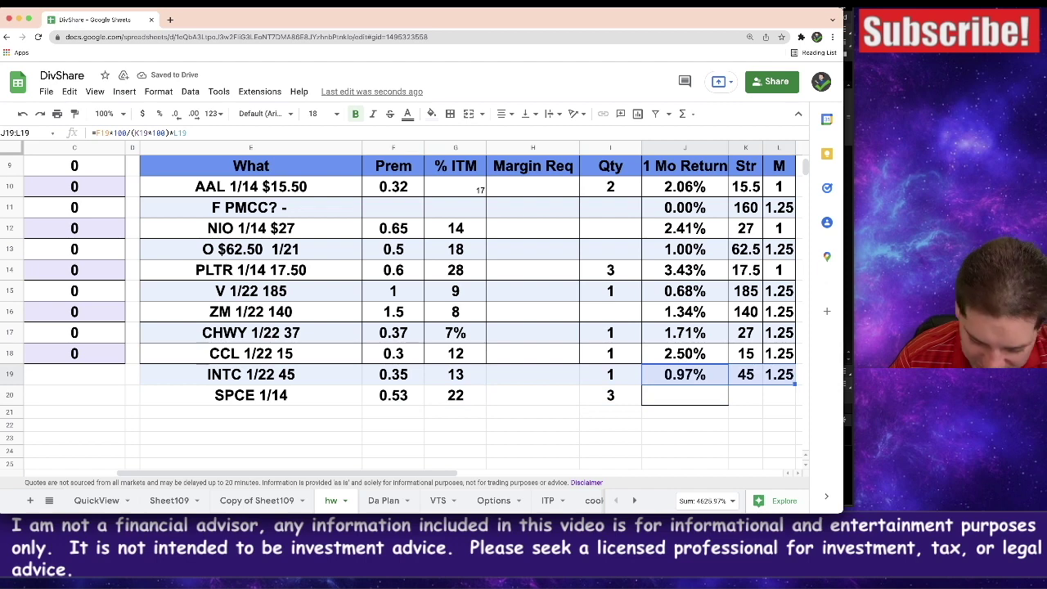
key(ctrl+c)
key(Down)
key(ctrl+v)
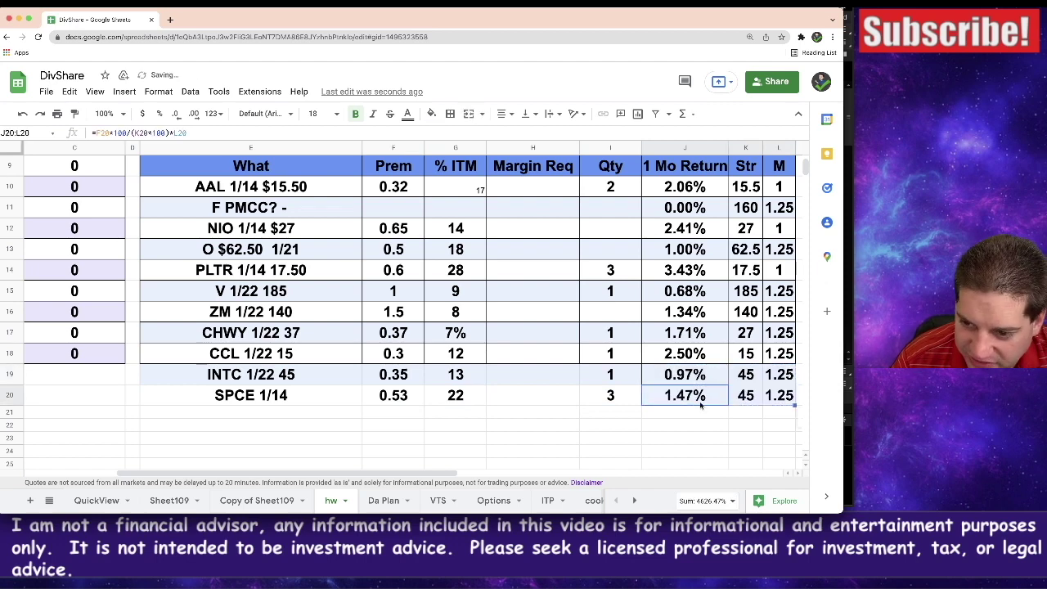
click(702, 397)
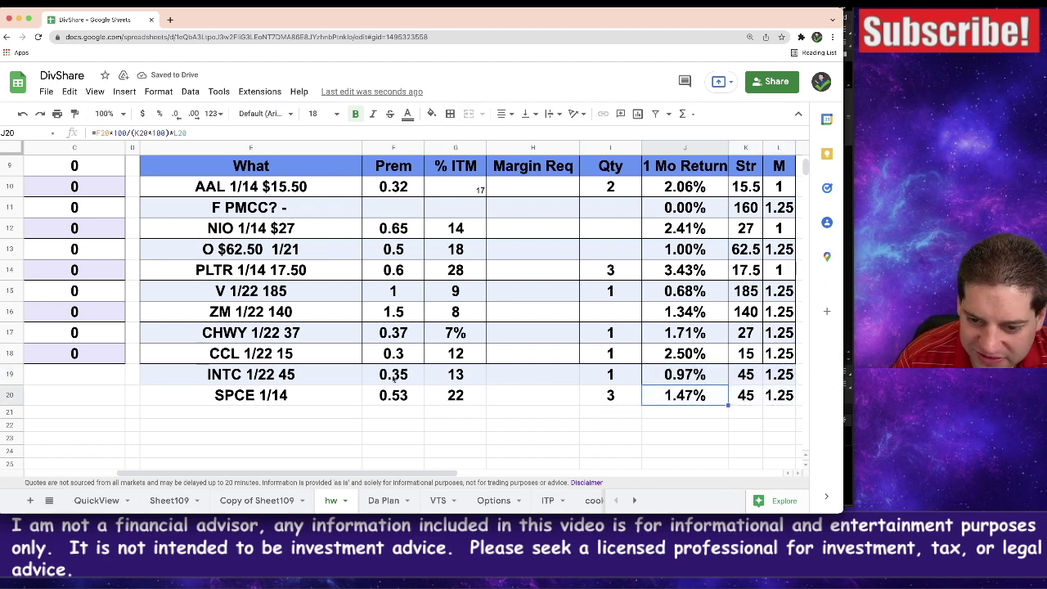
drag(405, 473, 458, 472)
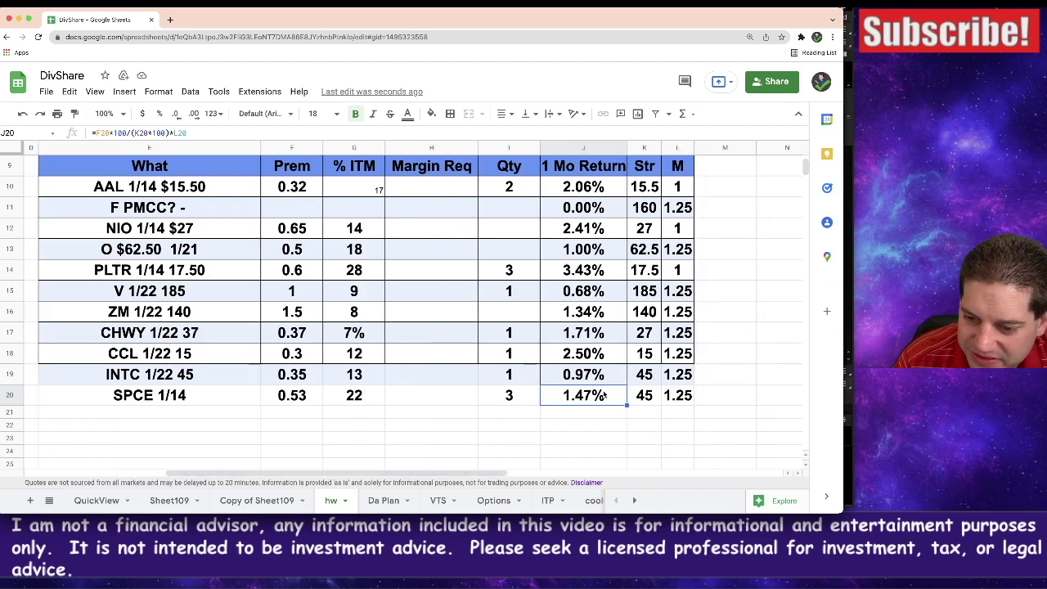
Set the SPCE row's Str to 13 and its M multiplier to 1.
click(640, 398)
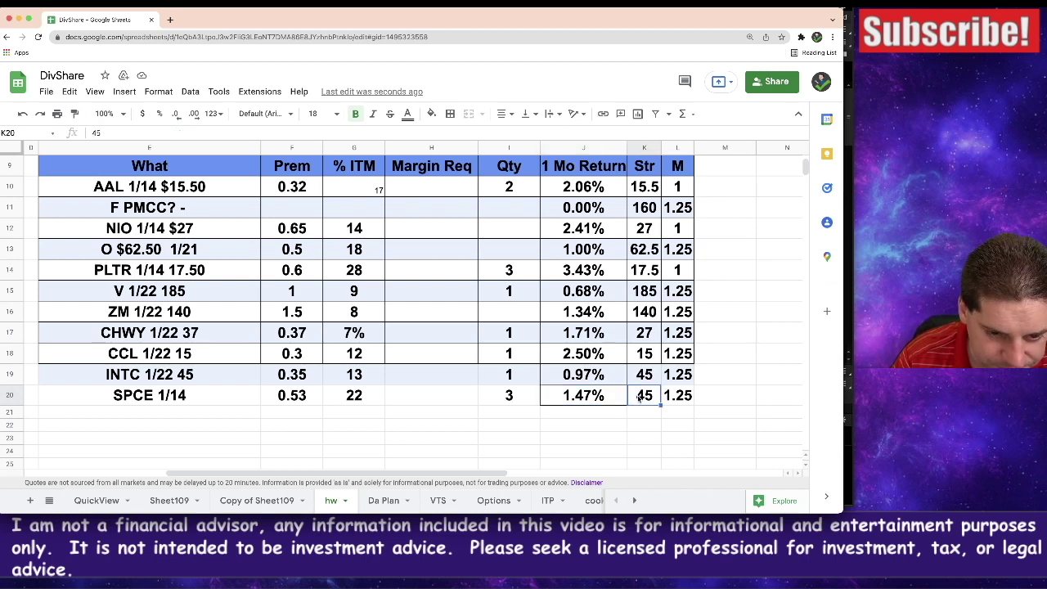
text(13)
key(Tab)
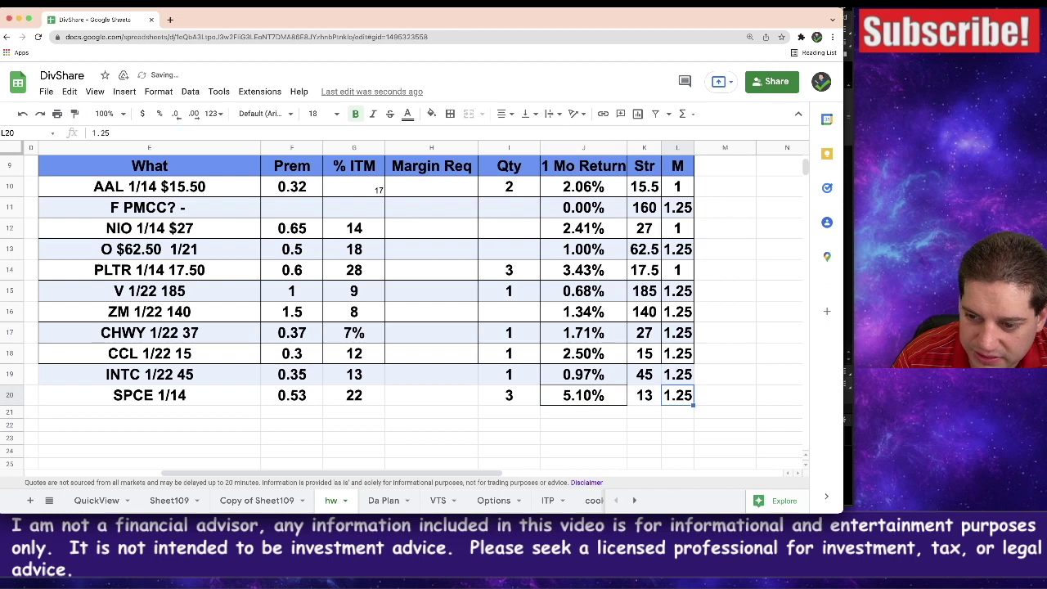
text(.7)
key(BackSpace)
text(1)
key(Return)
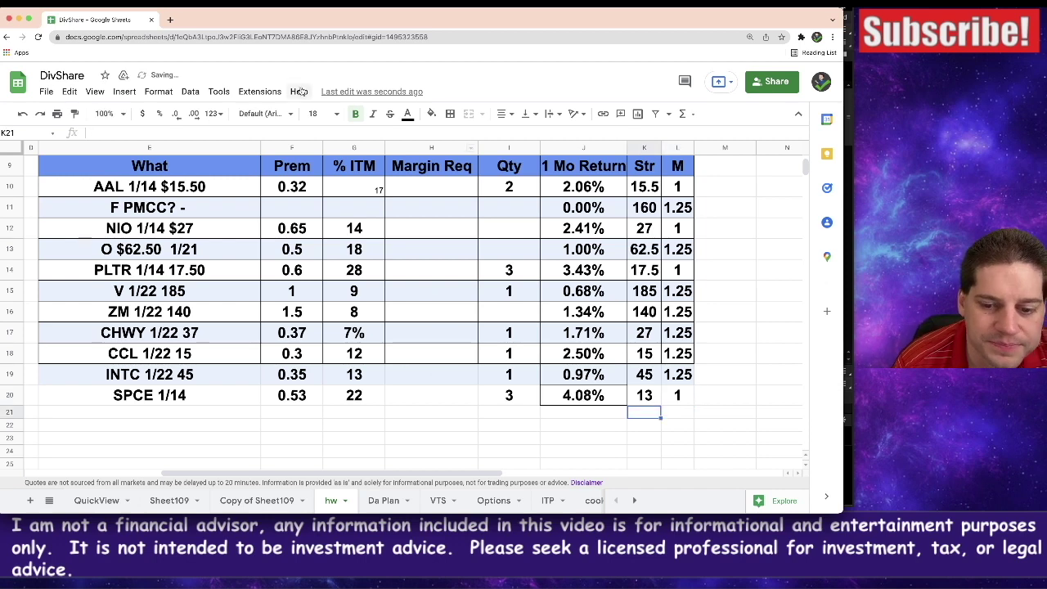
Check the SPCE put strikes in thinkorswim, and extend the row's What entry to SPCE 1/14 13.
key(super+Tab)
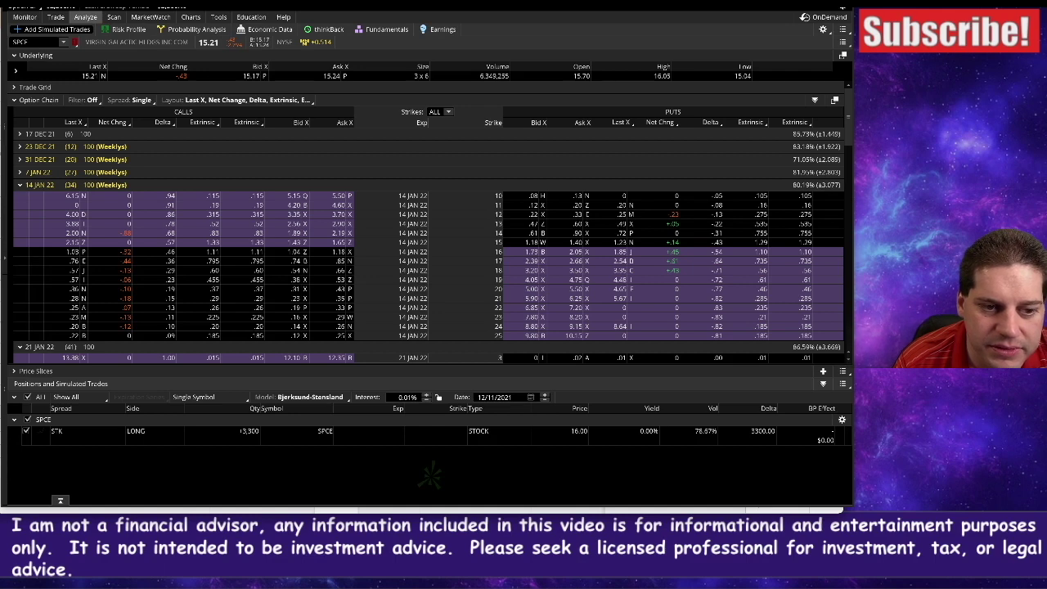
key(super+Tab)
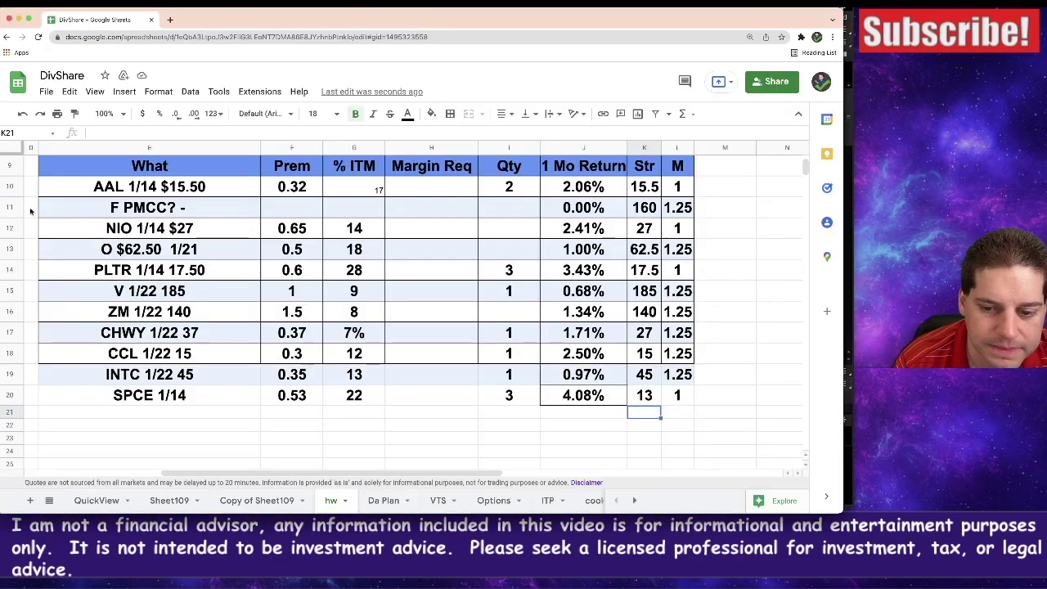
double_click(222, 394)
text(13)
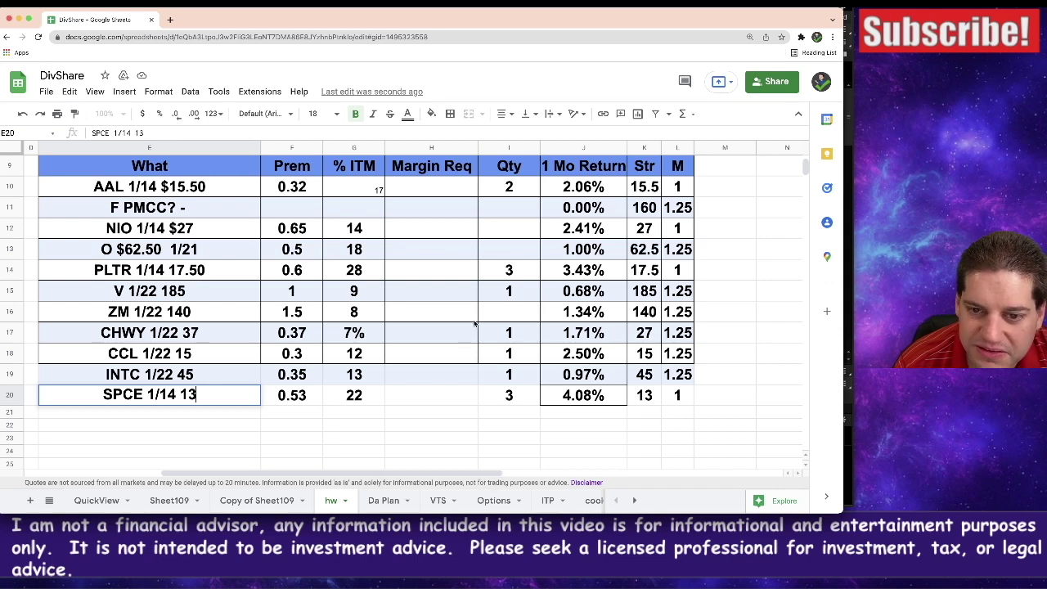
Rename the Margin Req column header to Notational.
click(435, 170)
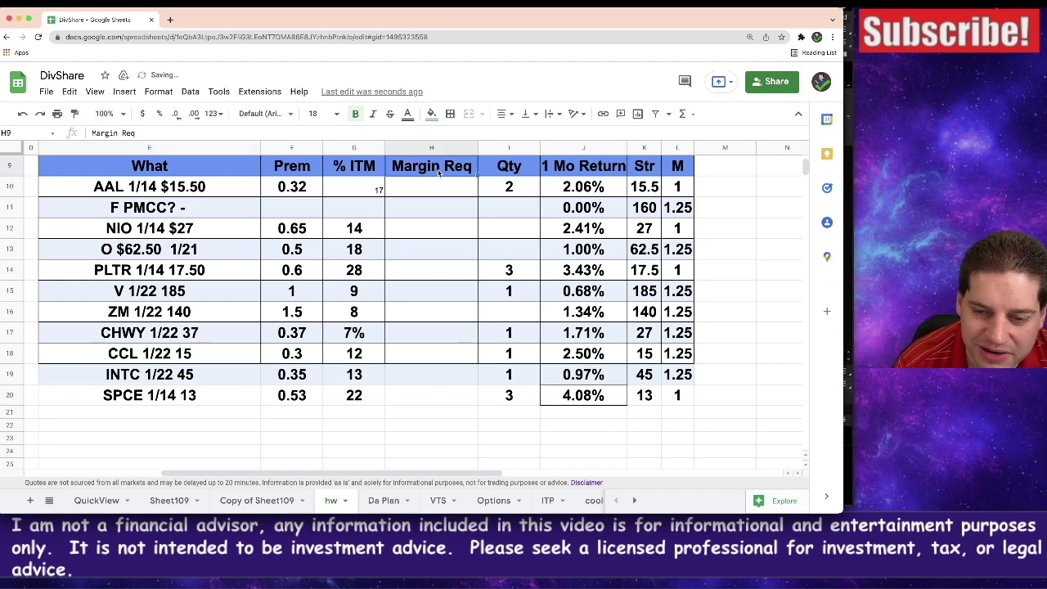
text(N)
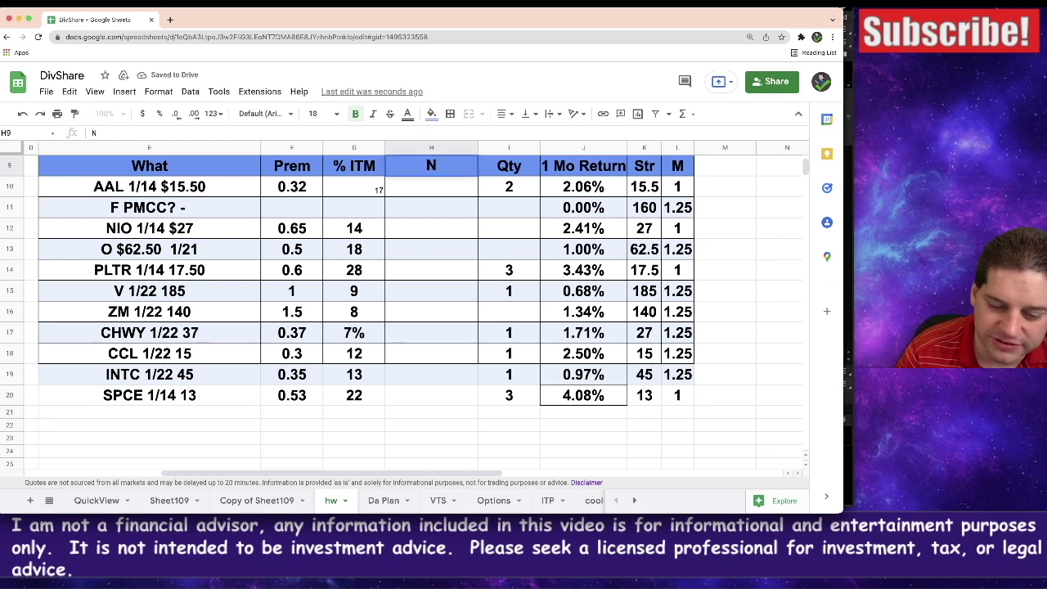
text(otation)
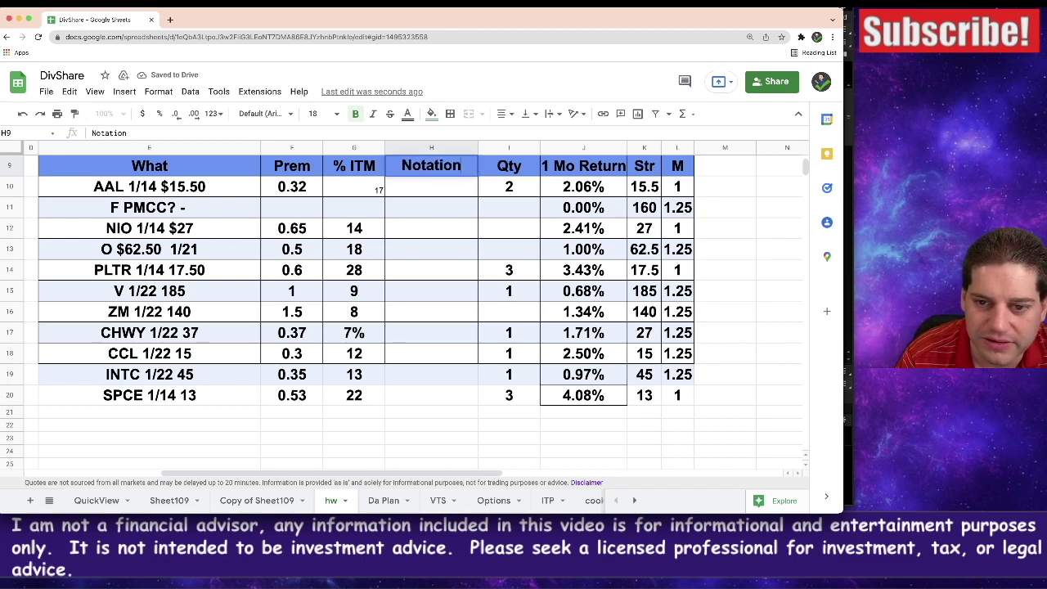
key(Return)
click(458, 162)
double_click(458, 162)
text(al)
key(Return)
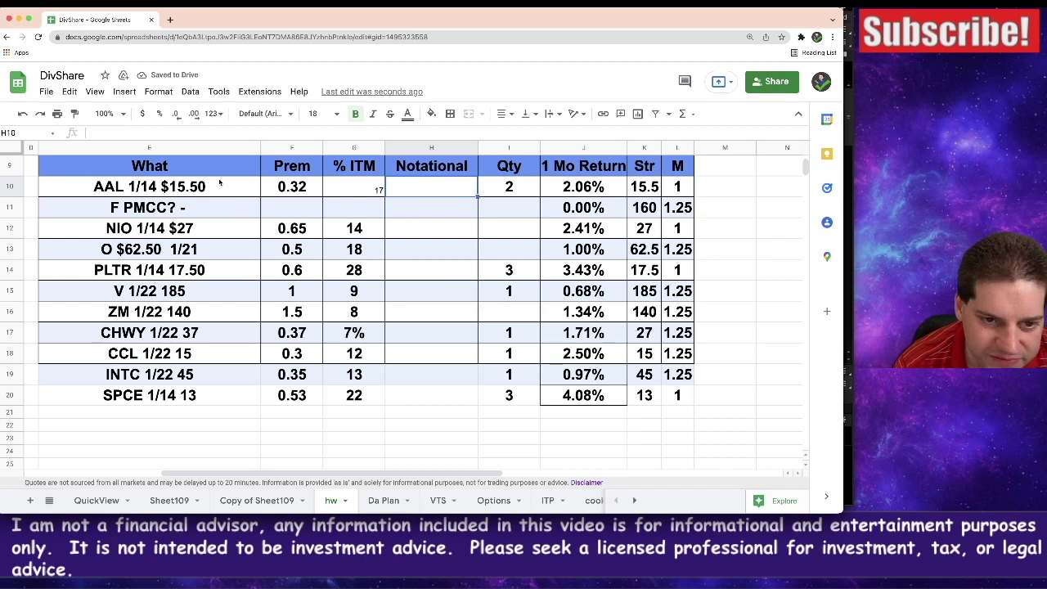
Calculate the AAL row's Notational value with the formula =15.5*2*100.
text(=)
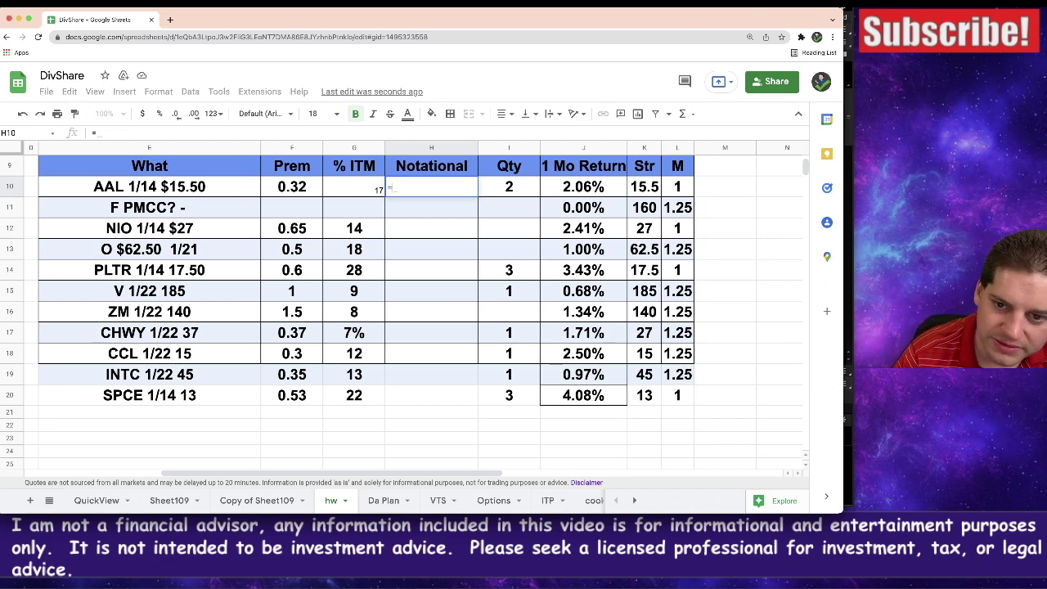
text(15.5)
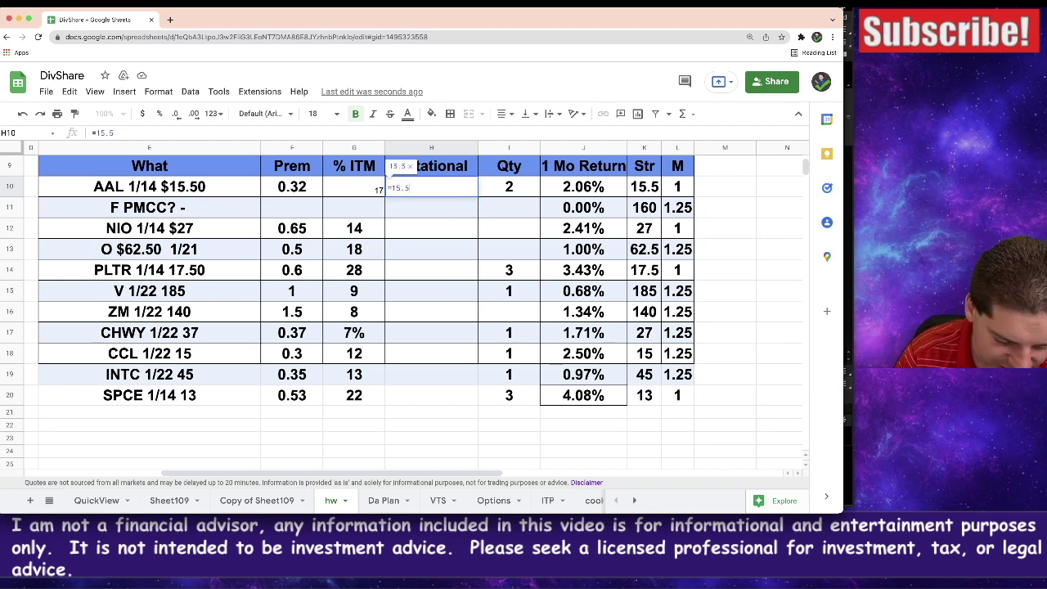
text(*)
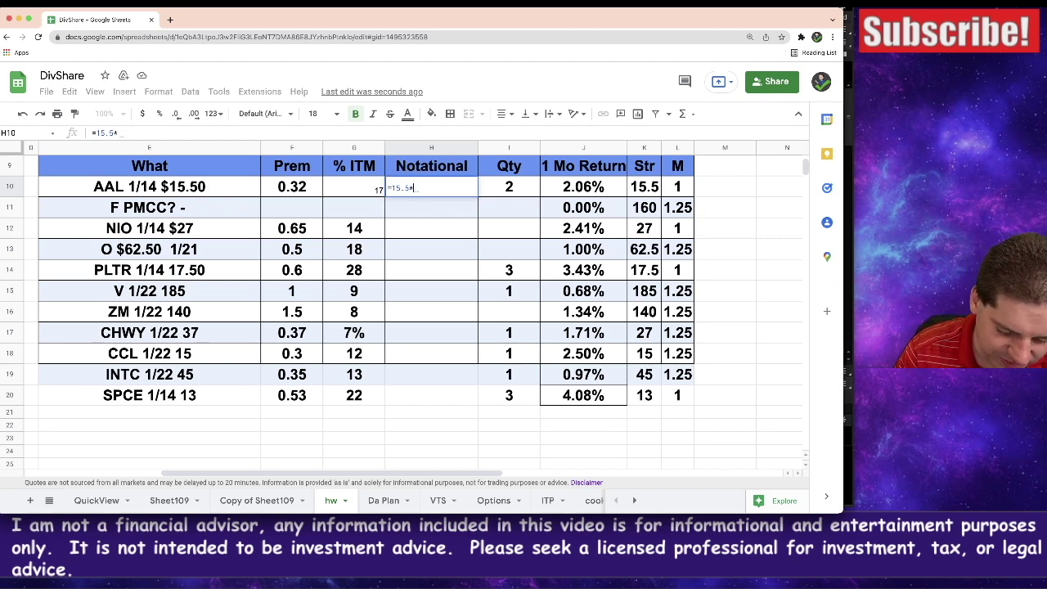
text(2*100)
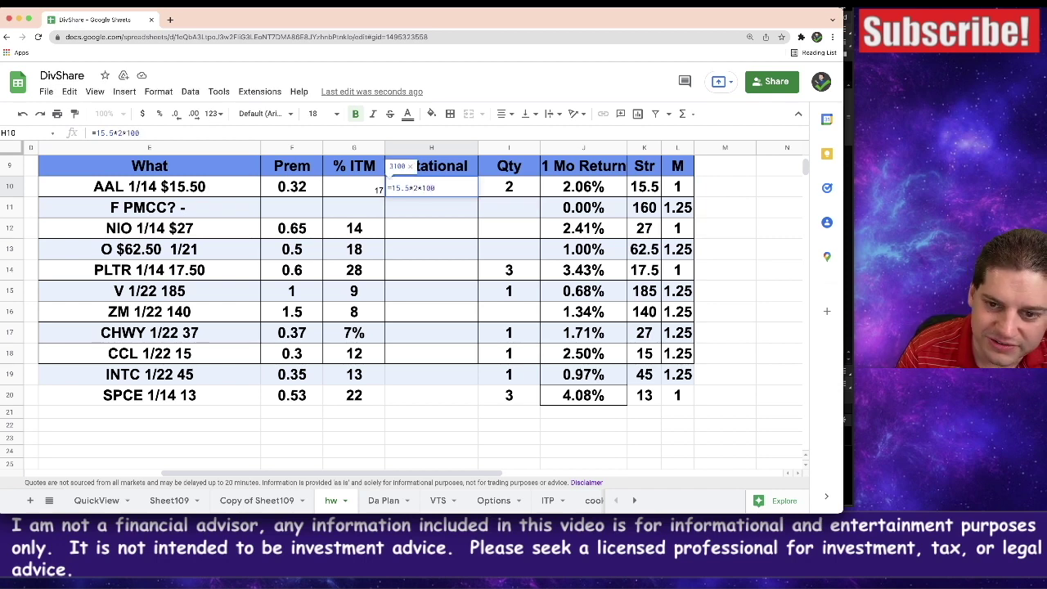
key(Return)
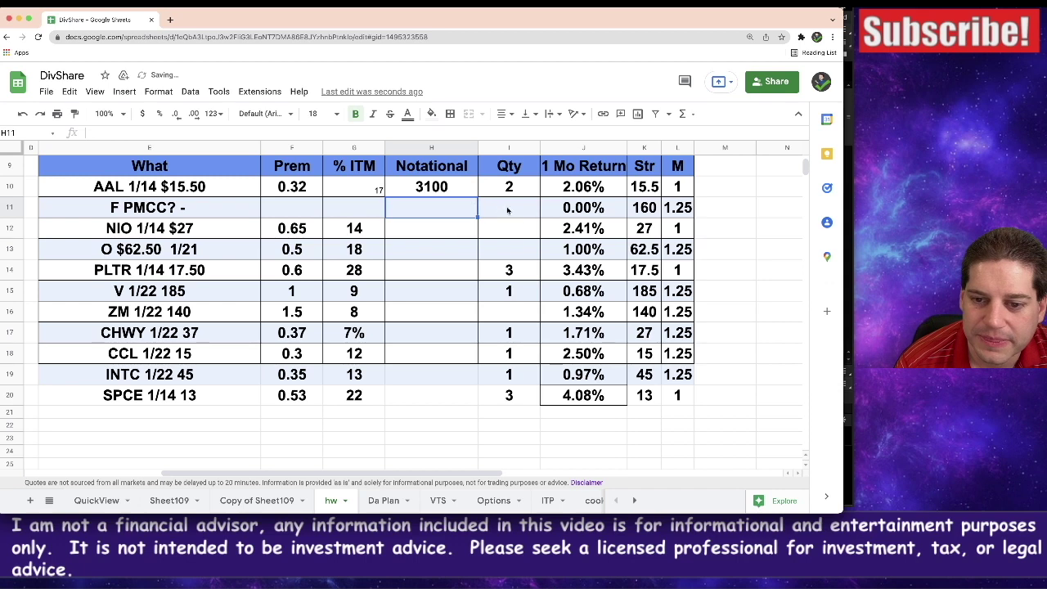
click(445, 229)
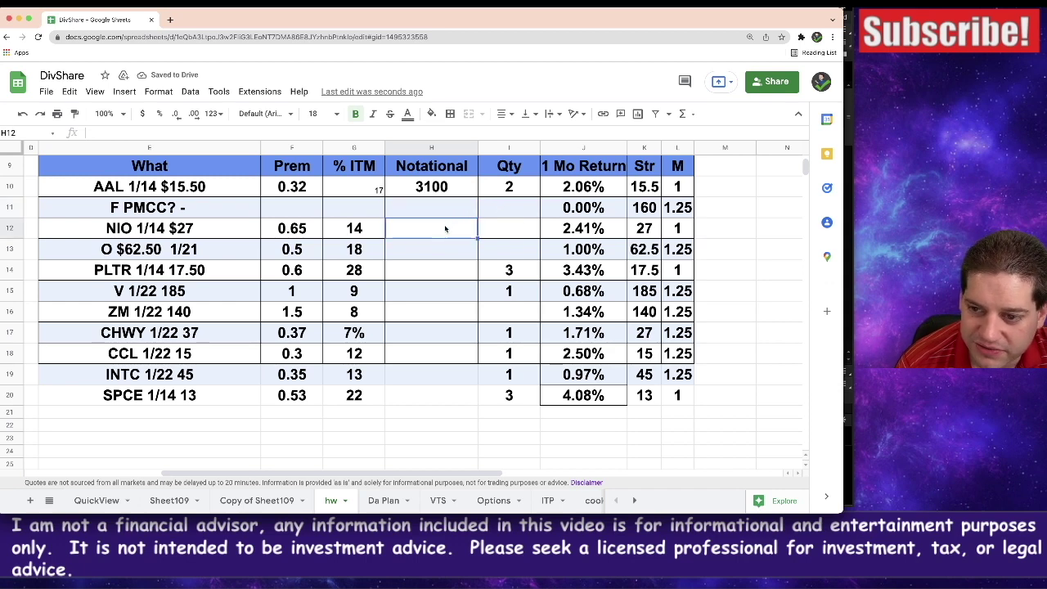
Calculate the NIO row's Notational value by multiplying its Str, Qty and 100 with the formula =K12*I12*100.
text(=)
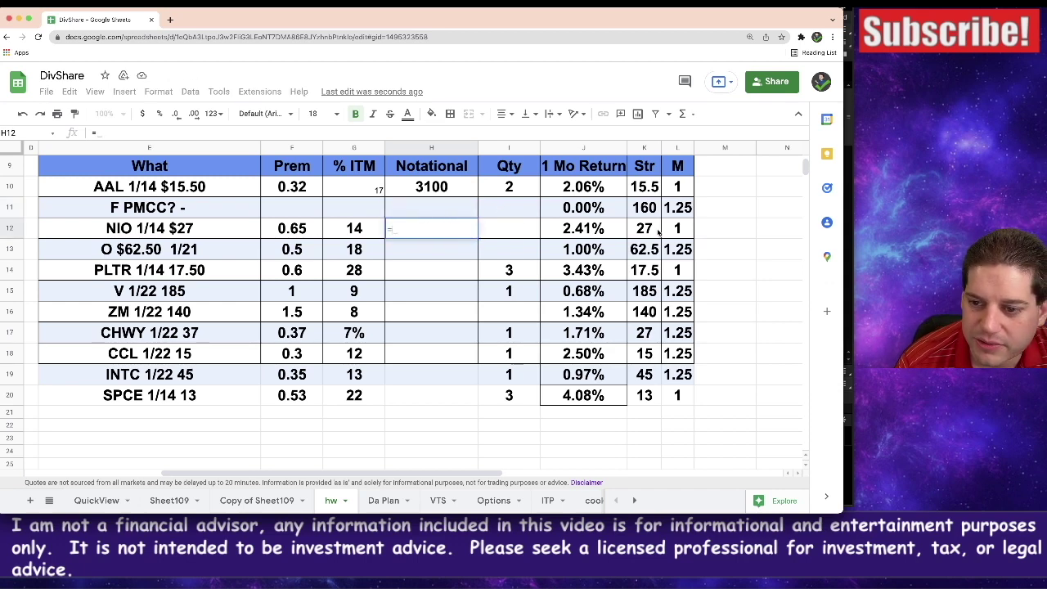
click(643, 232)
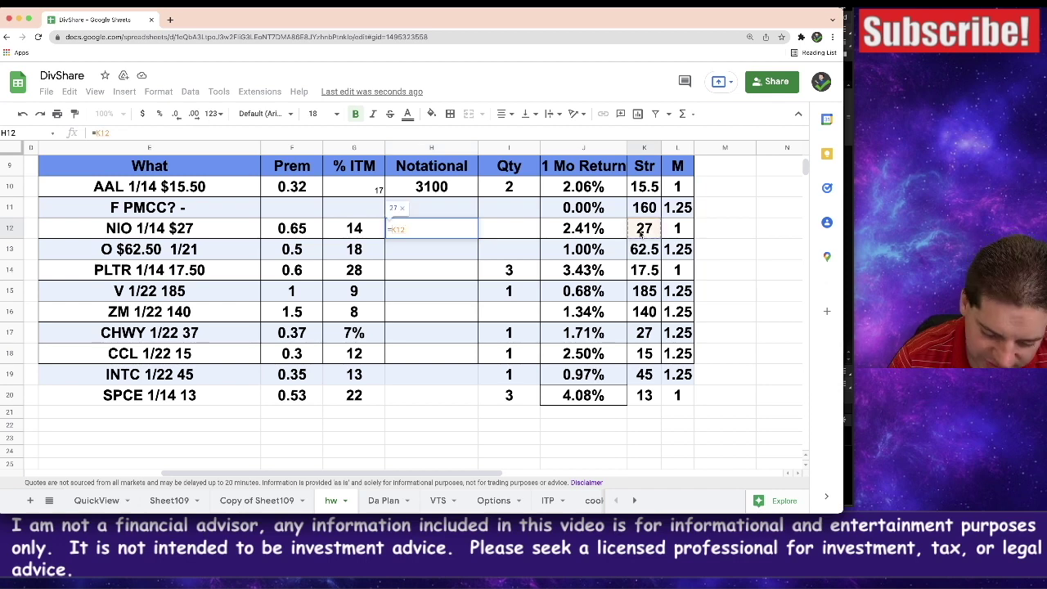
text(*)
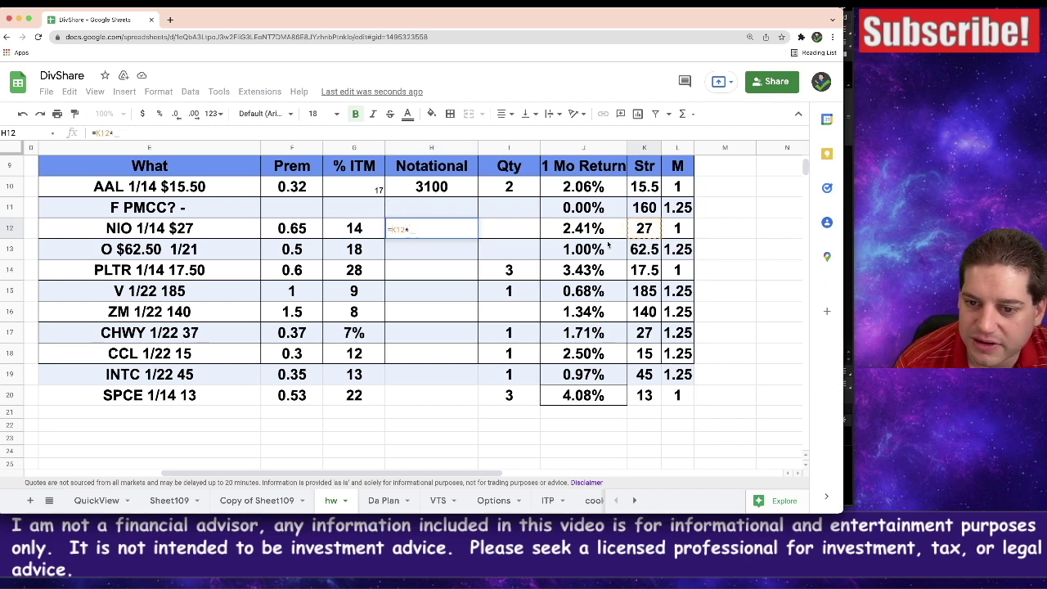
click(519, 231)
text(*100)
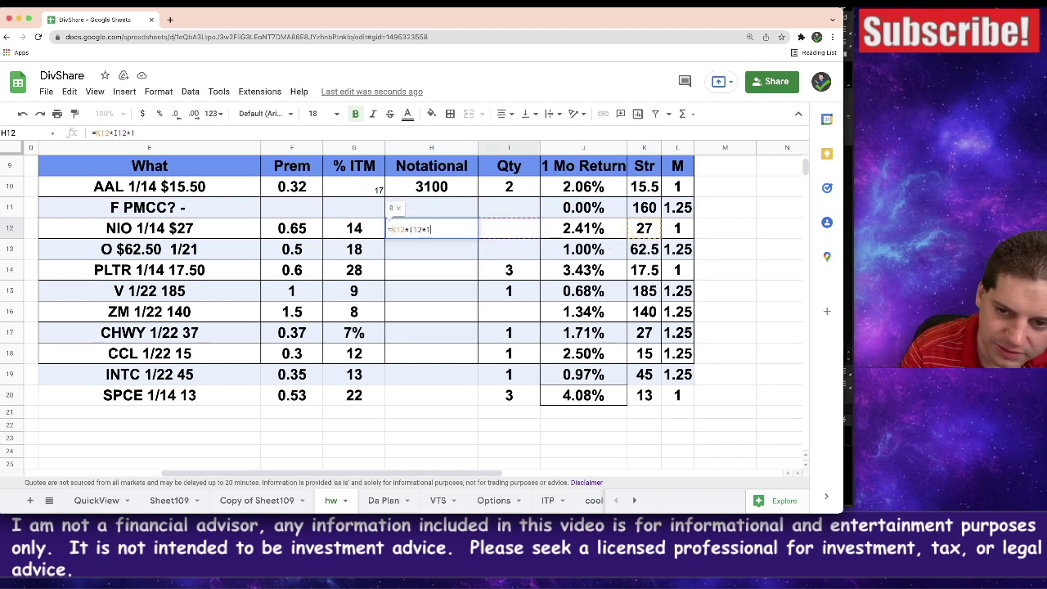
key(Tab)
Fill in the missing Qty values for the NIO, O and ZM rows with 1.
text(1)
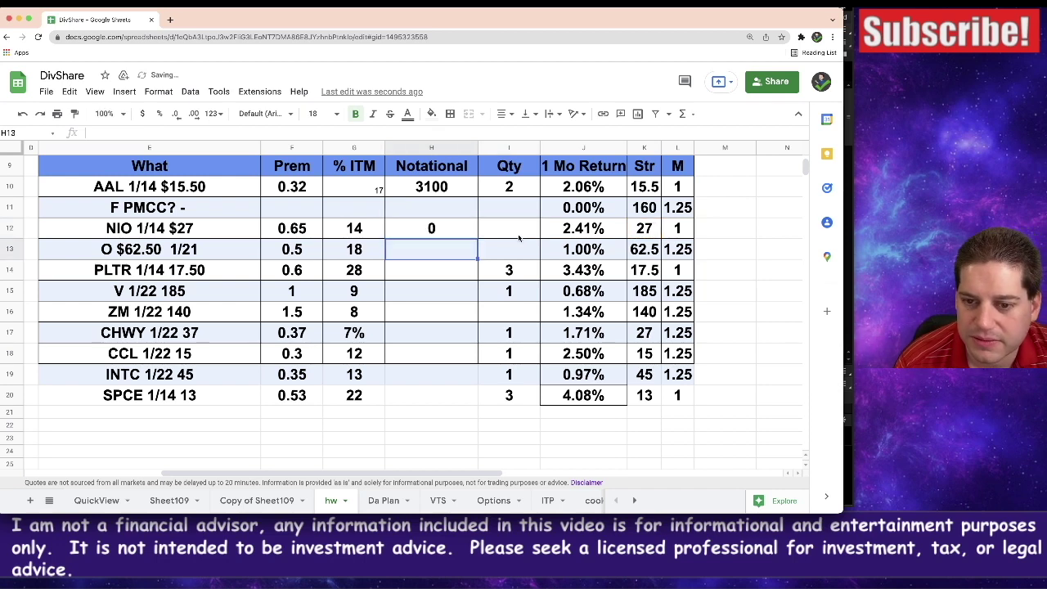
key(Return)
text(1)
key(Return)
key(Return)
key(Return)
text(1)
key(Return)
Copy the NIO row's Notational formula to the rows from O through SPCE, H13:H20.
click(426, 231)
key(ctrl+c)
drag(431, 249, 441, 401)
key(ctrl+v)
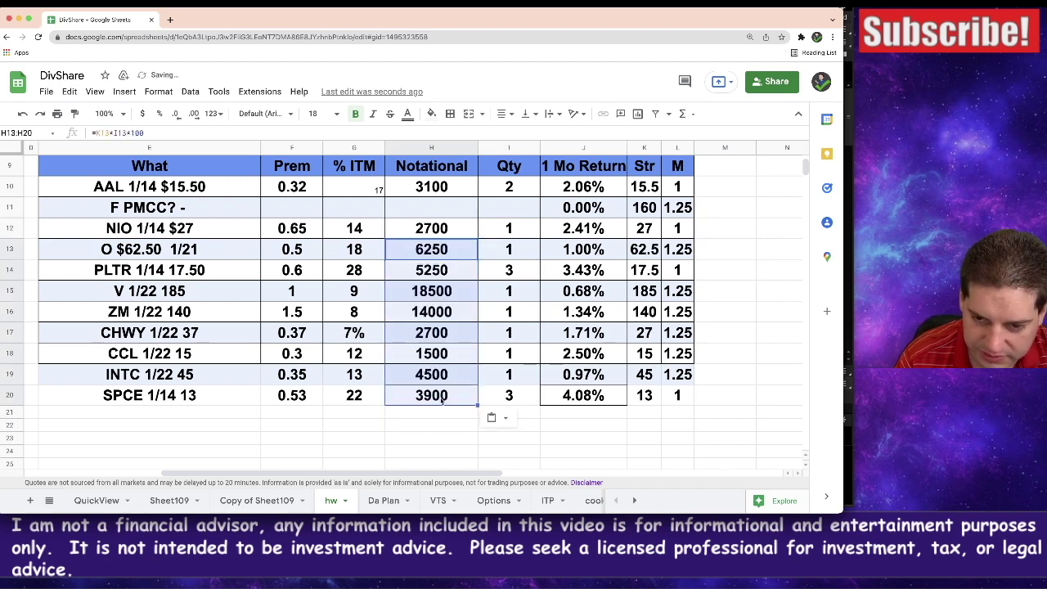
Total the Notational column in cell H22 with the formula =sum(H10:H20).
click(413, 426)
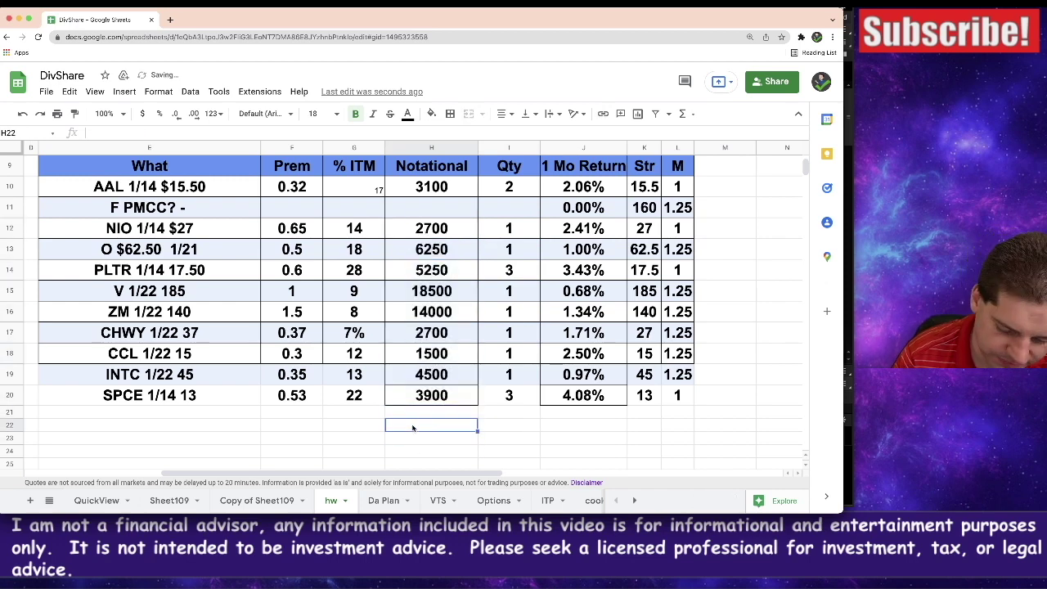
text(=sum(H10:H20))
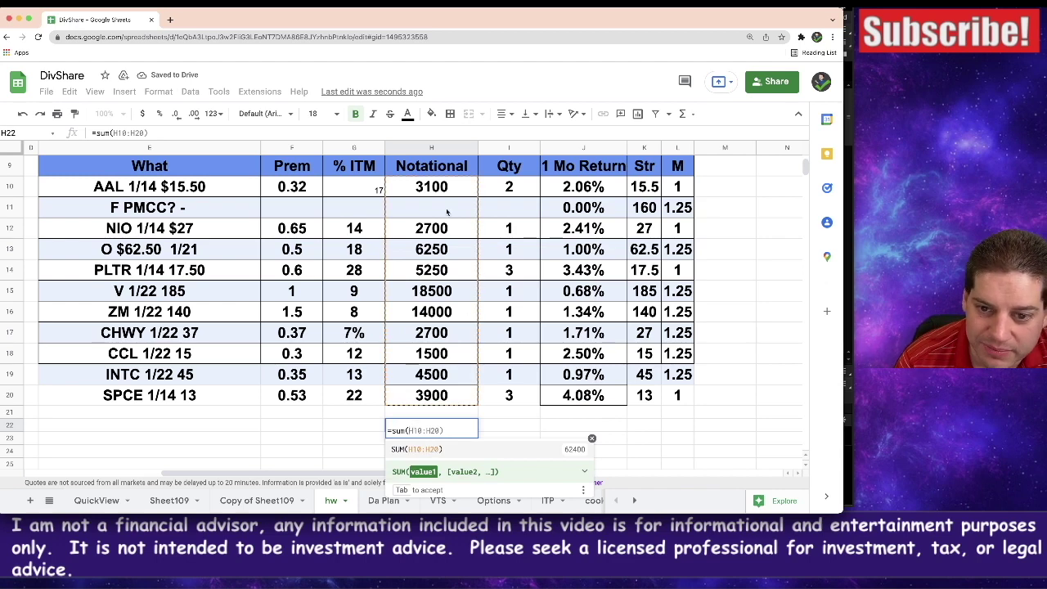
drag(447, 188, 436, 395)
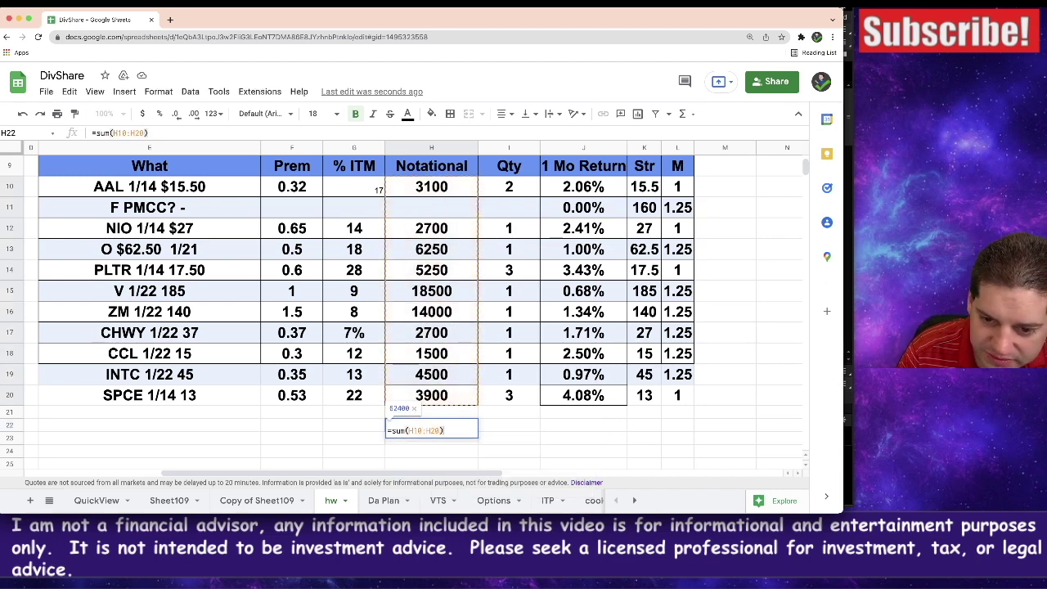
key(Return)
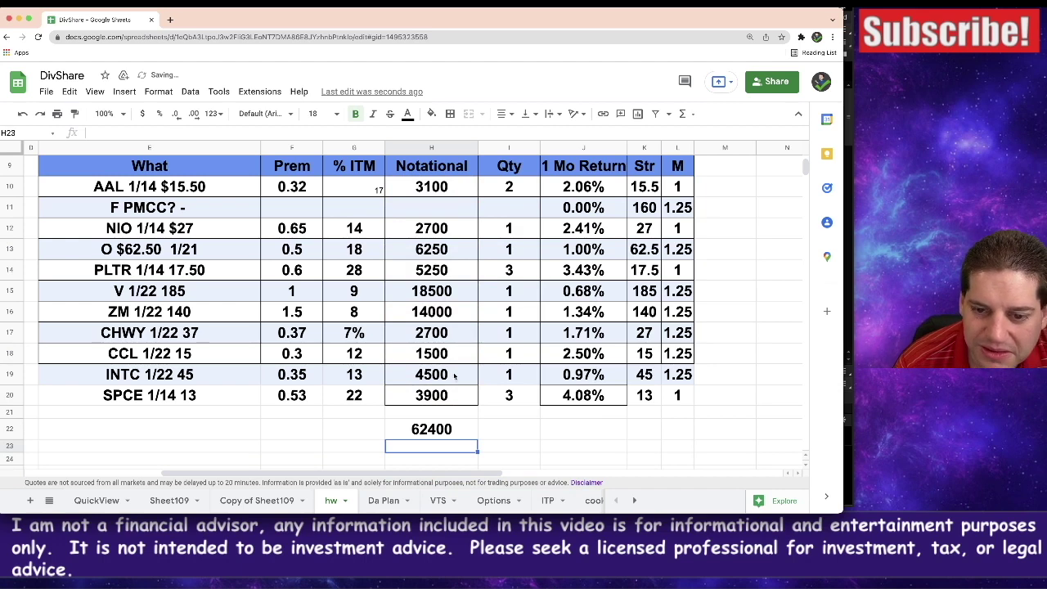
Review the Notational total beside the earlier columns, and open the Copy of Sheet109 sheet to check the cash figures.
drag(432, 477, 361, 478)
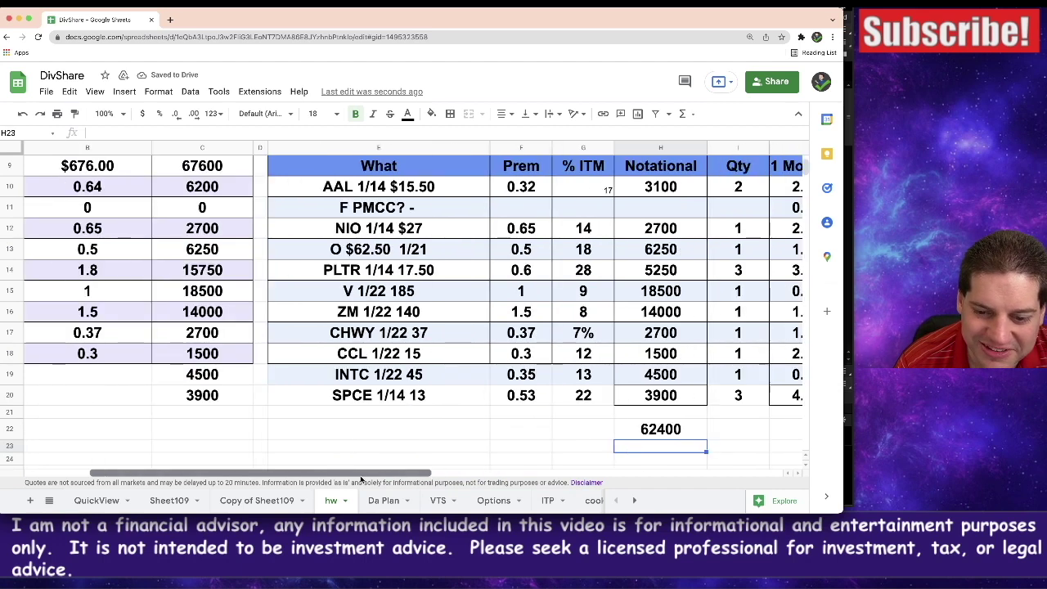
click(672, 432)
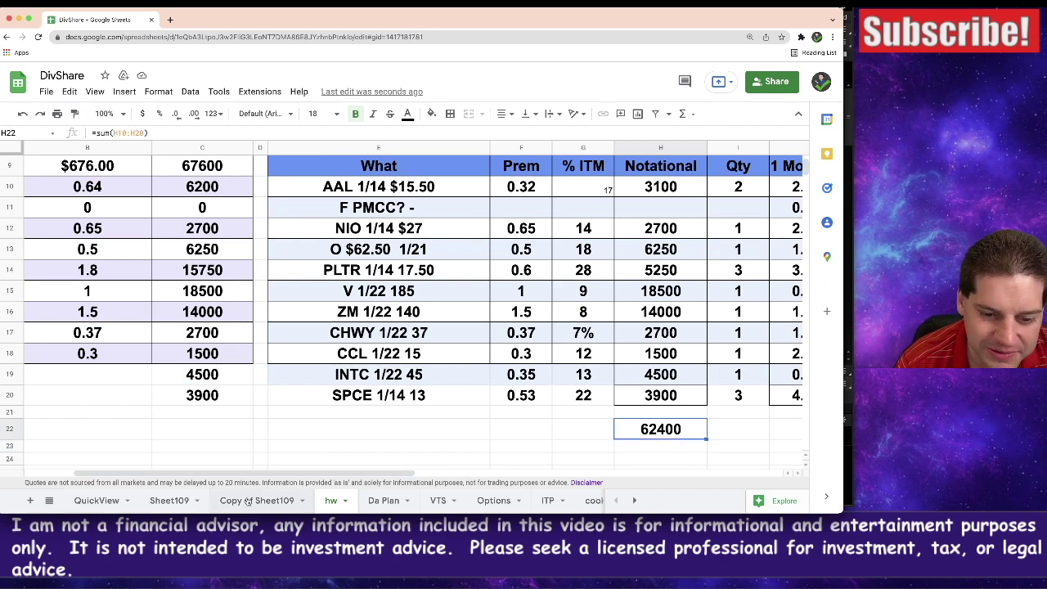
click(250, 502)
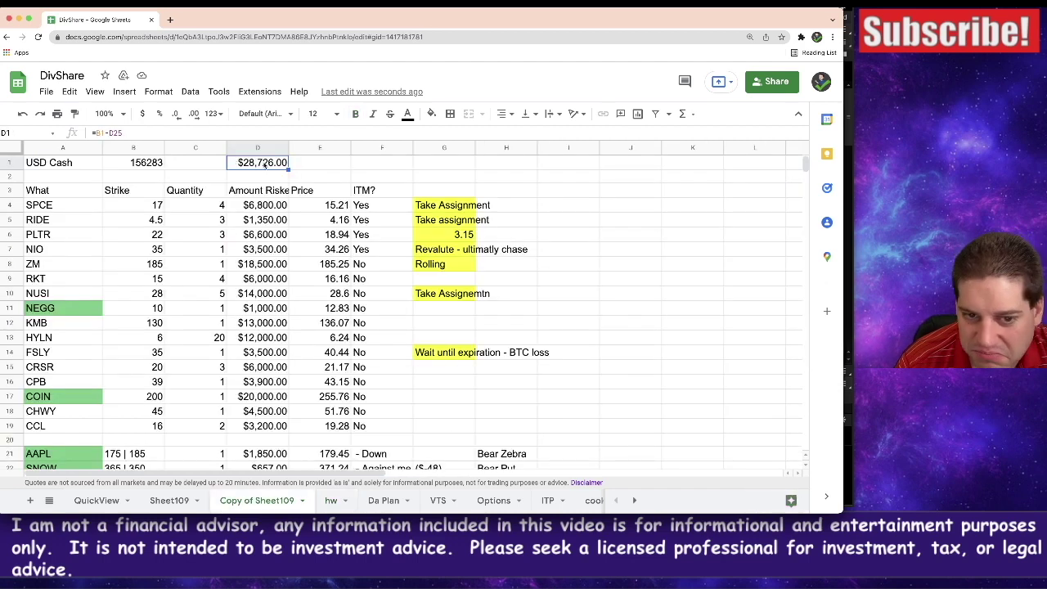